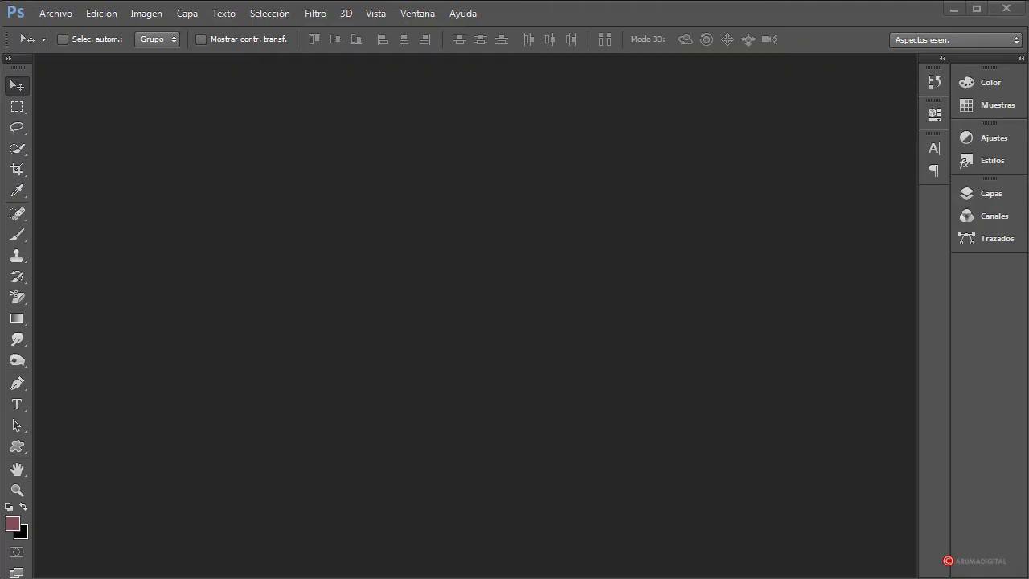
# - Open goldencelebration.jpg, groupfleursrose.jpg, IMG_1486__.JPG, IMG_6555.JPG, perce-neige-664873_1280.jpg and mother-429158_1920.jpg together from the Recursos folder
pyautogui.click(74, 17)
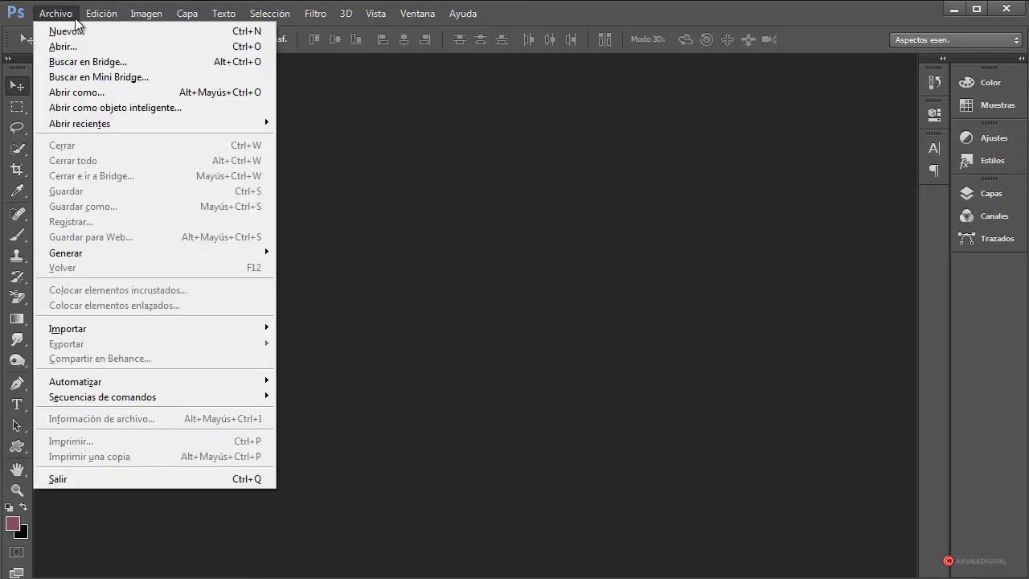
pyautogui.click(72, 46)
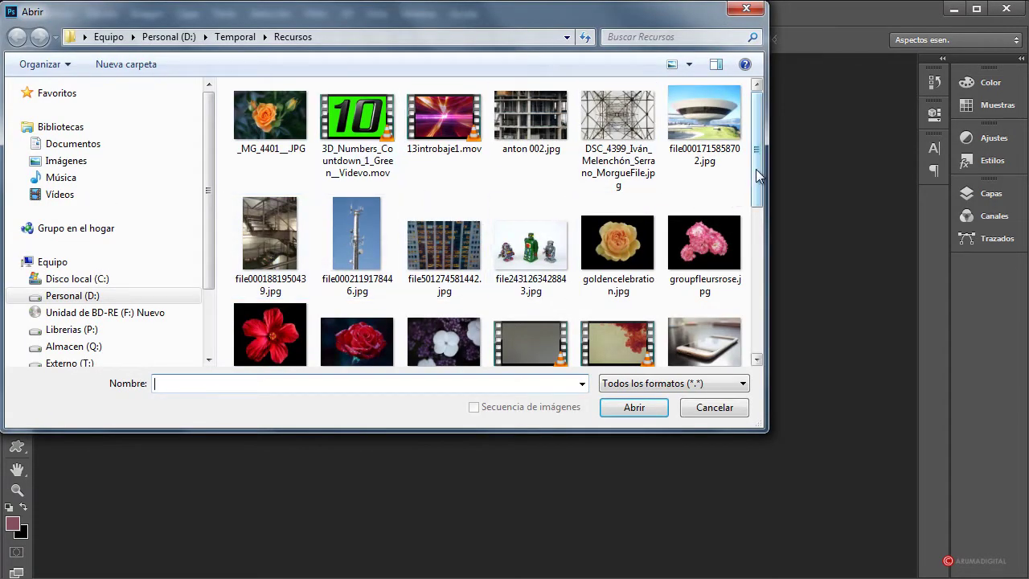
pyautogui.moveTo(756, 173); pyautogui.dragTo(768, 208)
pyautogui.click(618, 161)
pyautogui.keyDown('ctrl'); pyautogui.click(704, 161); pyautogui.keyUp('ctrl')
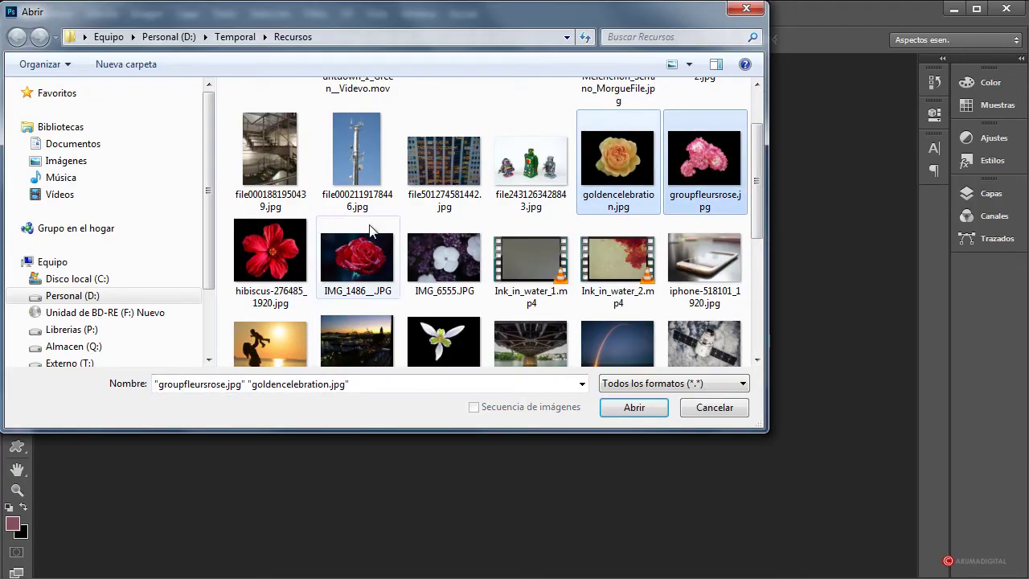
pyautogui.keyDown('ctrl'); pyautogui.click(376, 271); pyautogui.keyUp('ctrl')
pyautogui.keyDown('ctrl'); pyautogui.click(474, 262); pyautogui.keyUp('ctrl')
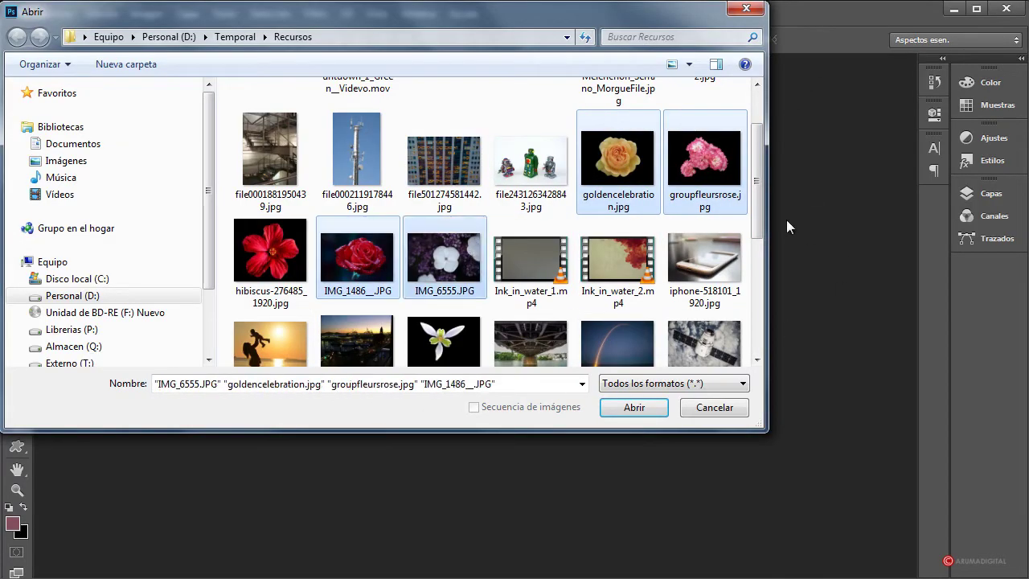
pyautogui.moveTo(760, 221); pyautogui.dragTo(760, 259)
pyautogui.keyDown('ctrl'); pyautogui.click(443, 249); pyautogui.keyUp('ctrl')
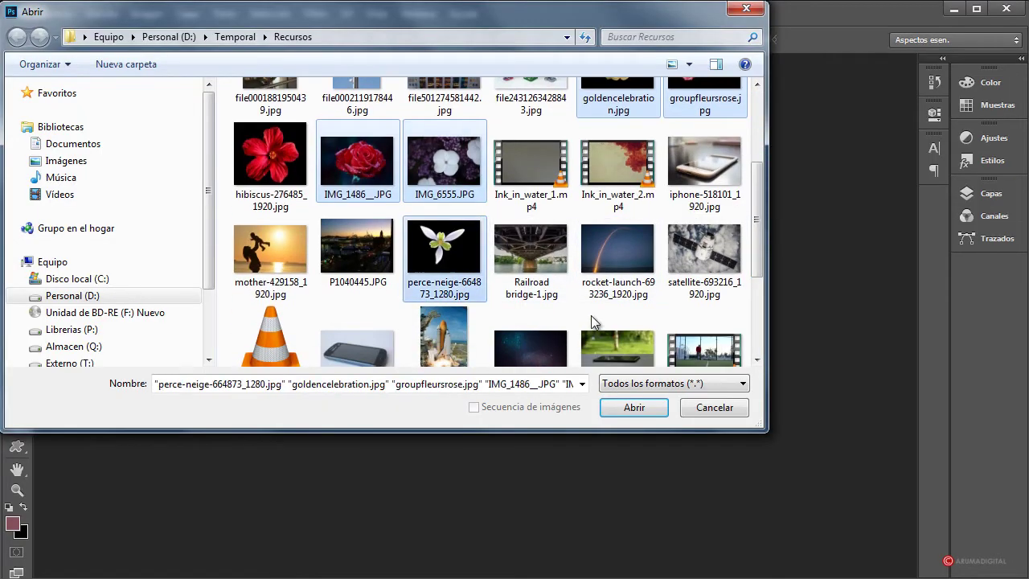
pyautogui.keyDown('ctrl'); pyautogui.click(289, 256); pyautogui.keyUp('ctrl')
pyautogui.moveTo(758, 264); pyautogui.dragTo(777, 186)
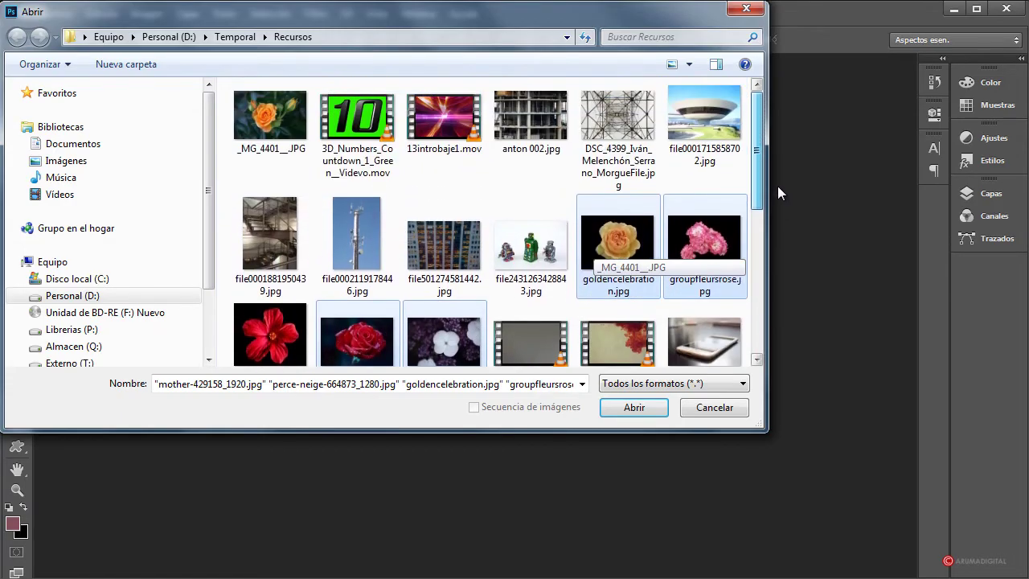
pyautogui.click(611, 408)
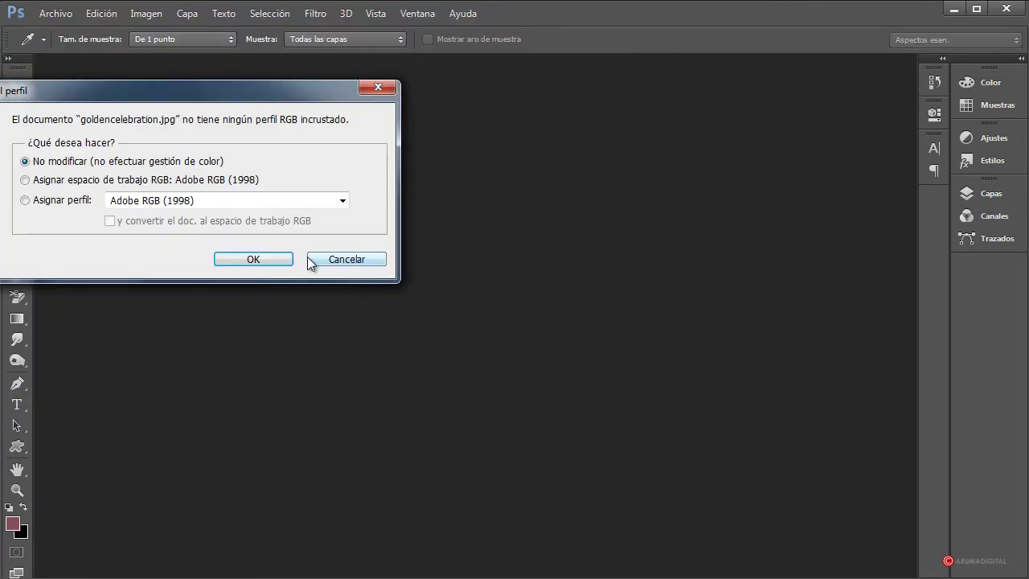
# - Accept the missing-profile prompts for the images being opened, leaving their colour unmanaged with No modificar
pyautogui.click(256, 260)
pyautogui.click(255, 261)
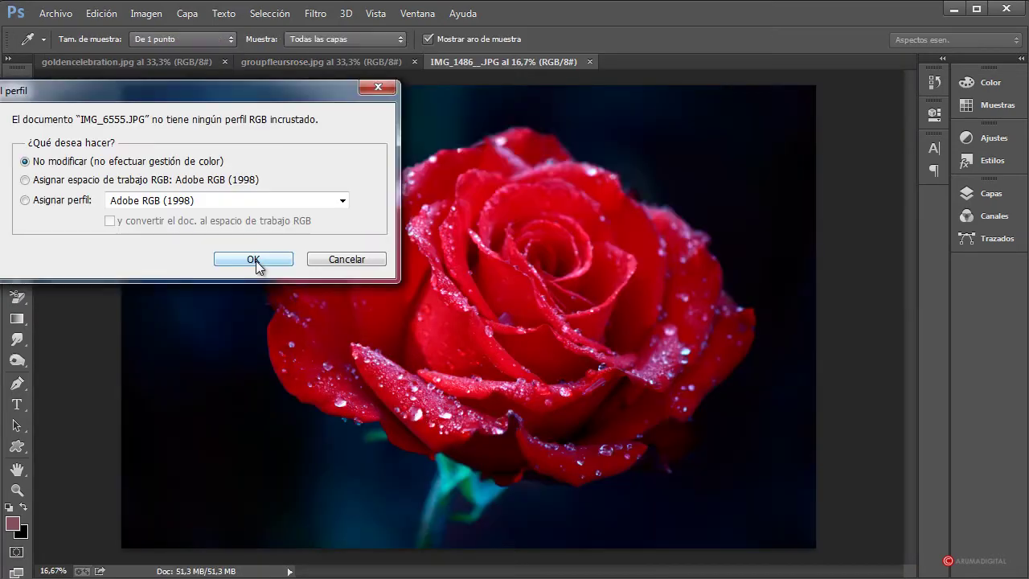
pyautogui.click(255, 260)
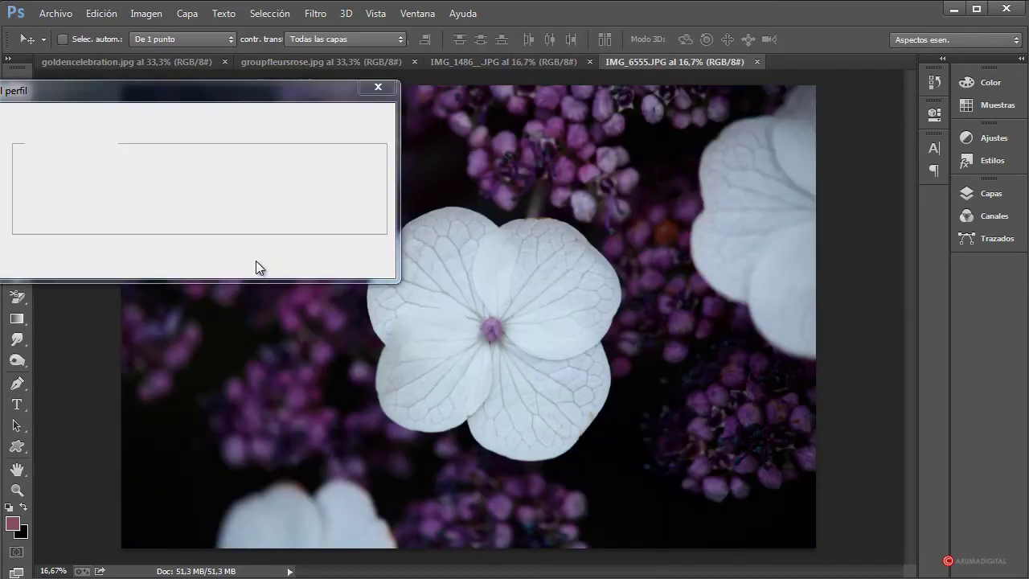
pyautogui.click(256, 260)
pyautogui.click(256, 261)
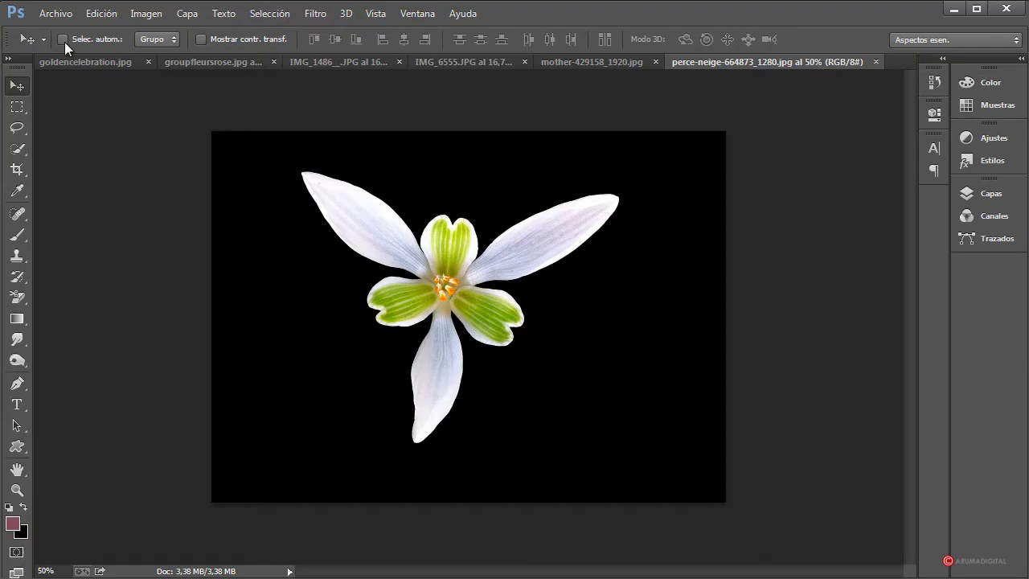
# - Create a new document 2000 pixels wide and 2000 pixels high
pyautogui.click(56, 20)
pyautogui.click(55, 31)
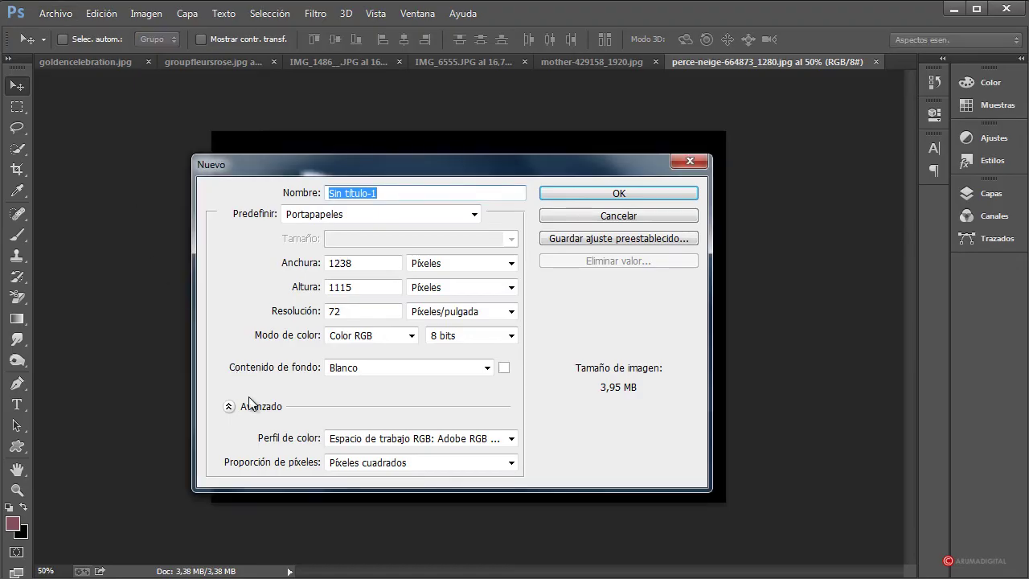
pyautogui.moveTo(399, 264); pyautogui.dragTo(324, 263)
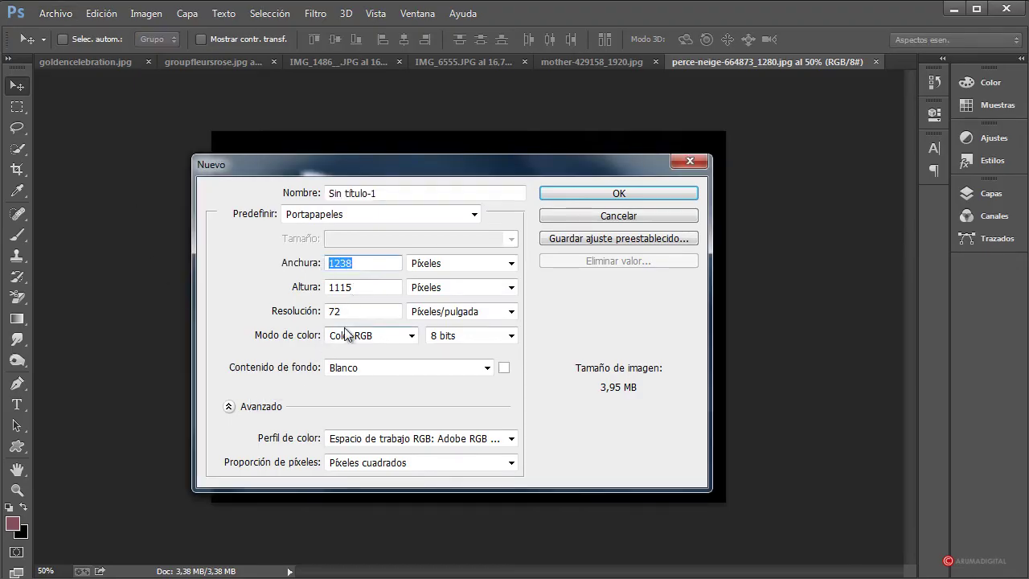
pyautogui.write('2000')
pyautogui.moveTo(361, 287); pyautogui.dragTo(315, 287)
pyautogui.write('2000')
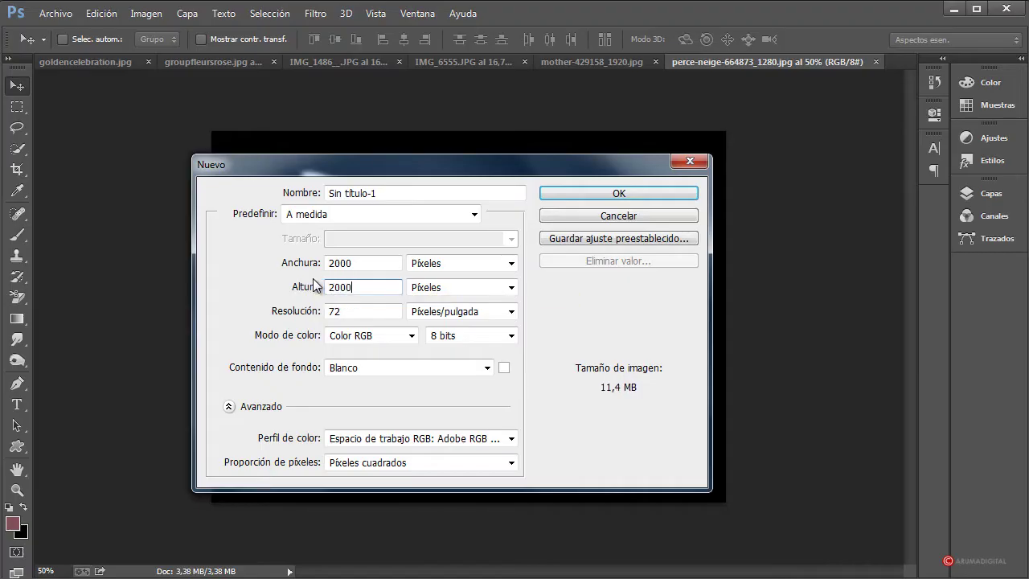
pyautogui.click(595, 201)
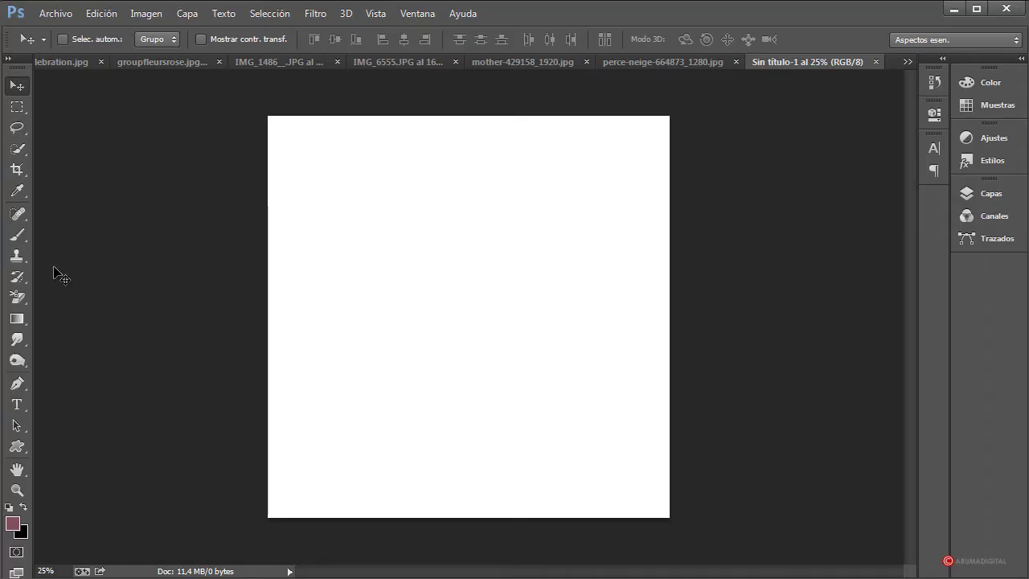
# - Swap the black-to-white gradient's stops to run white to black, and fill the background radially from the canvas centre toward the upper-right corner
pyautogui.click(17, 321)
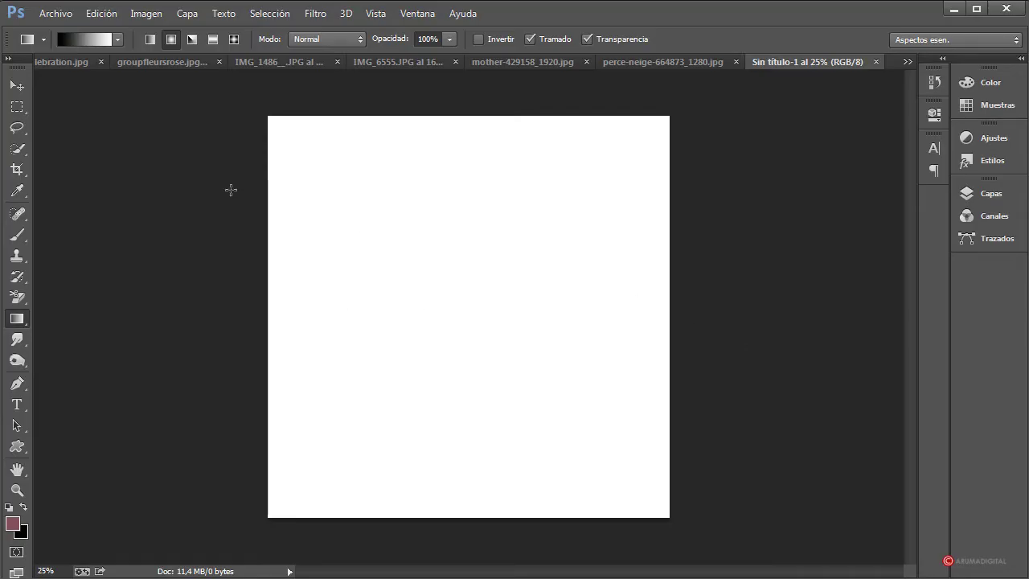
pyautogui.moveTo(471, 305); pyautogui.dragTo(617, 164)
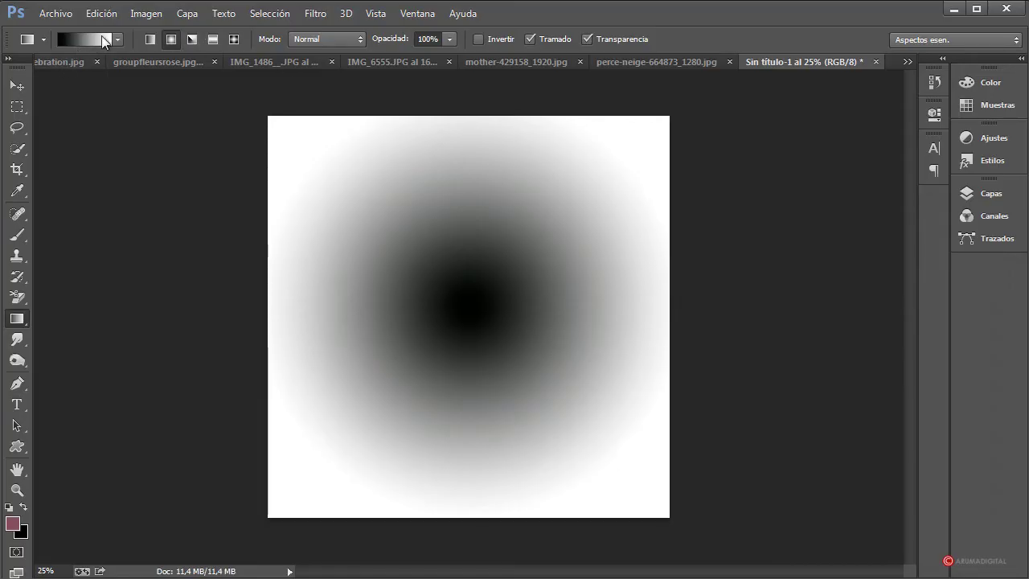
pyautogui.click(118, 38)
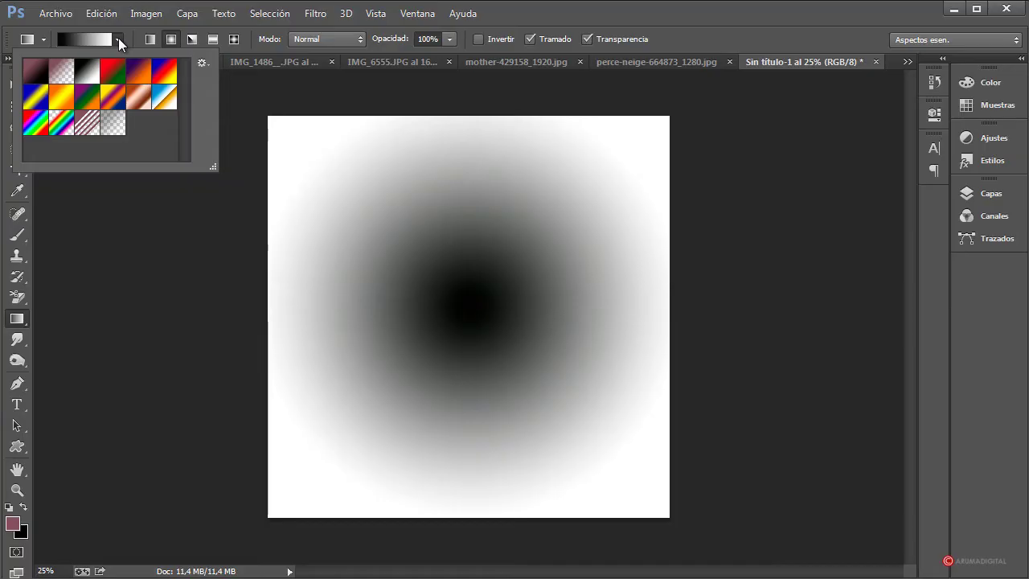
pyautogui.click(86, 38)
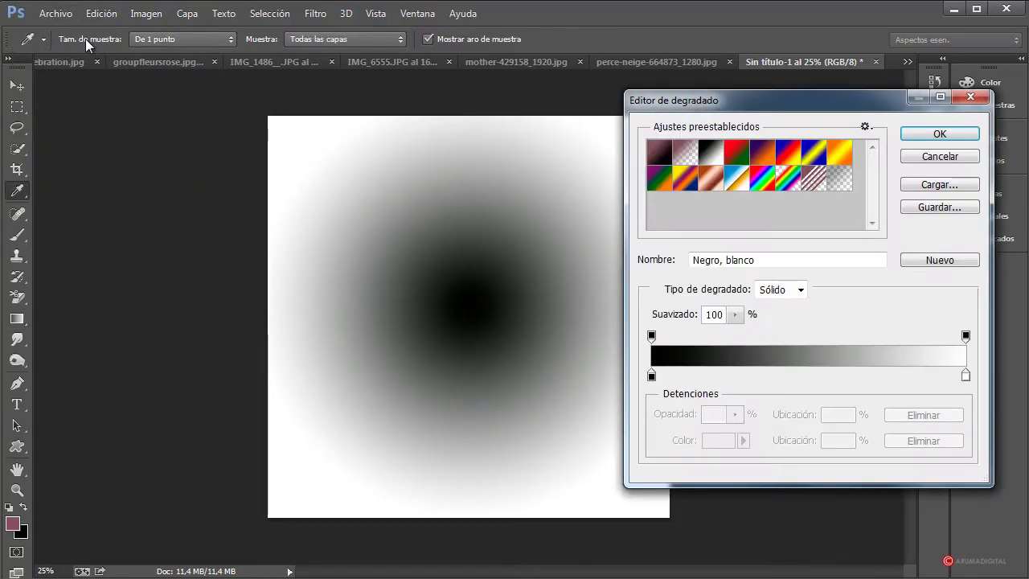
pyautogui.moveTo(652, 376); pyautogui.dragTo(883, 378)
pyautogui.moveTo(967, 376); pyautogui.dragTo(651, 378)
pyautogui.moveTo(884, 377); pyautogui.dragTo(965, 376)
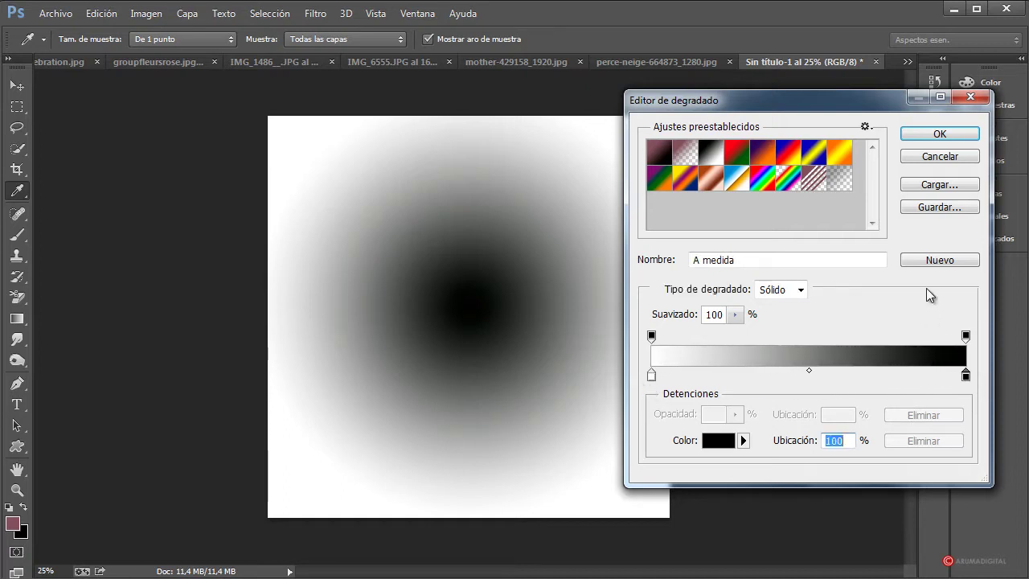
pyautogui.click(939, 134)
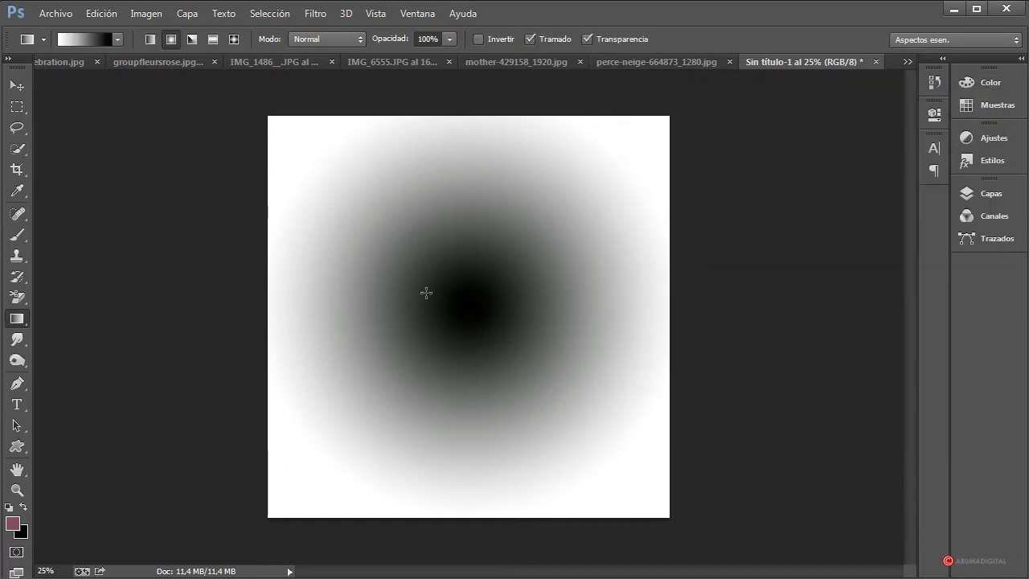
pyautogui.moveTo(465, 310); pyautogui.dragTo(621, 166)
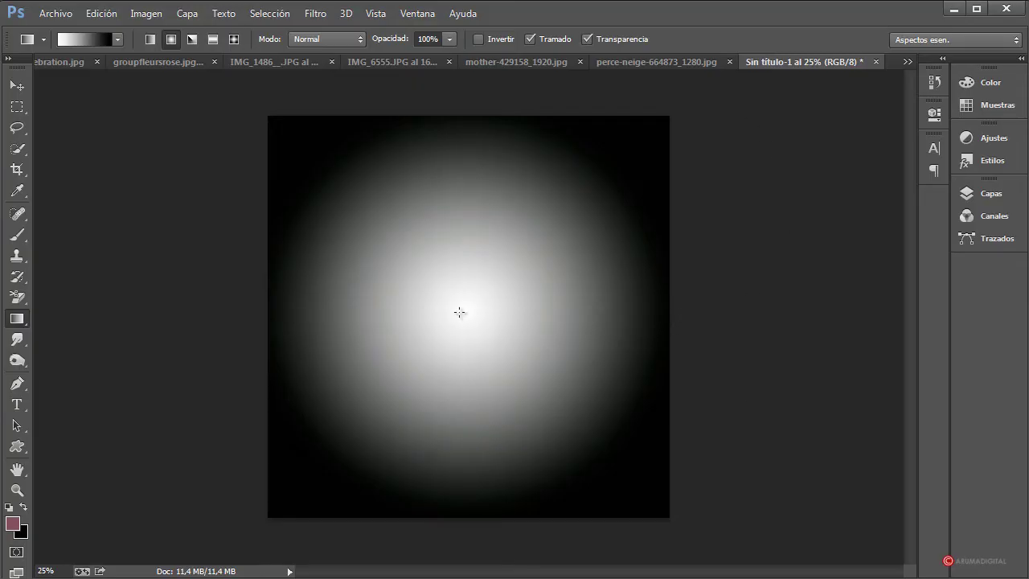
# - Add a new layer above the background and fill it with the foreground colour #9f304a
pyautogui.click(991, 196)
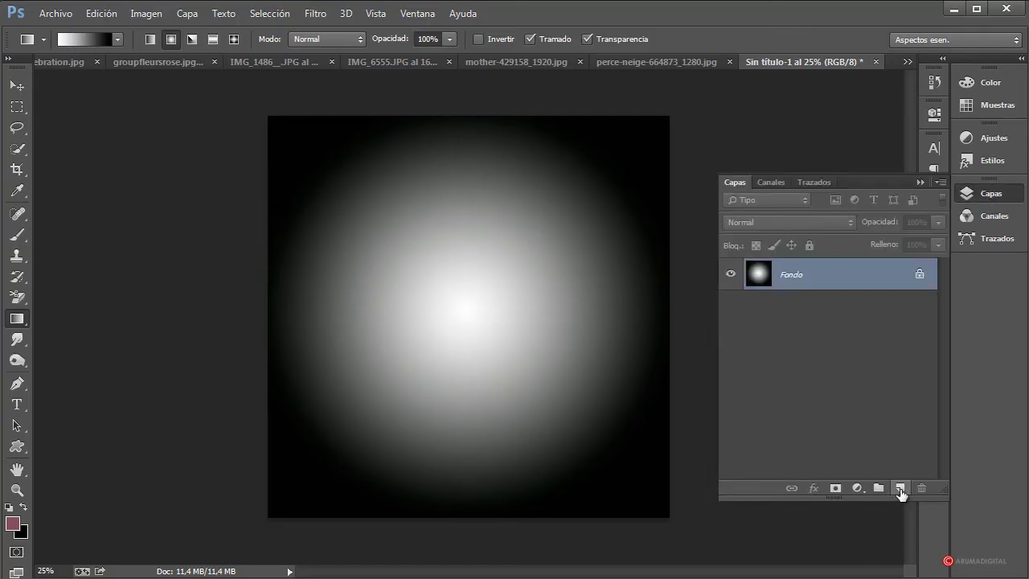
pyautogui.click(900, 489)
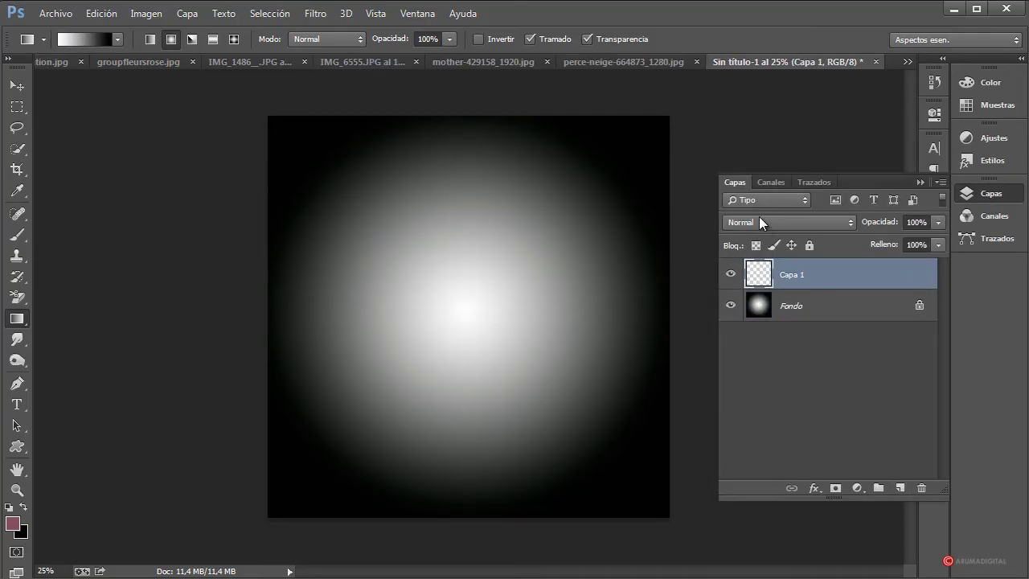
pyautogui.click(13, 524)
pyautogui.moveTo(710, 207); pyautogui.dragTo(747, 184)
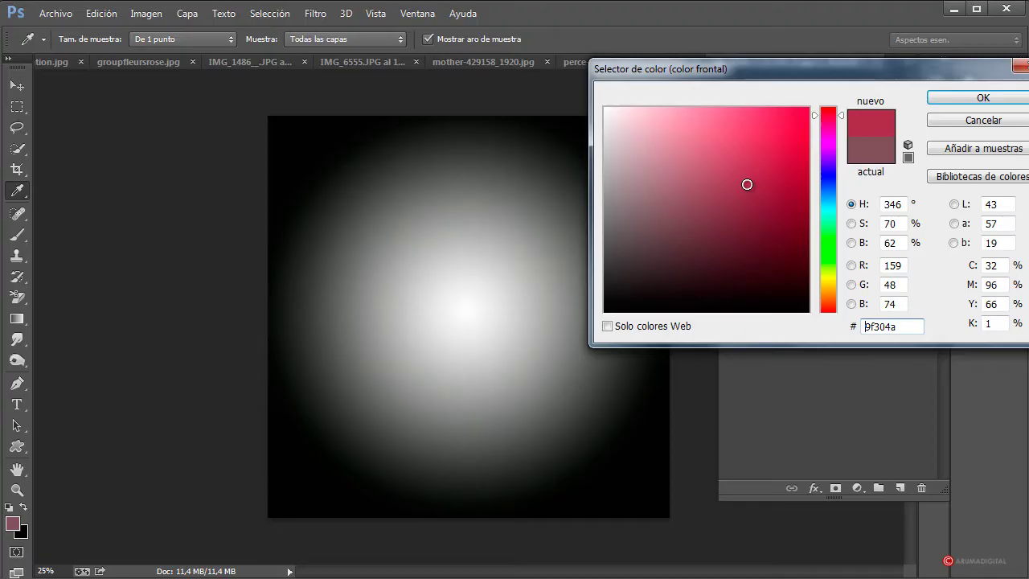
pyautogui.click(989, 99)
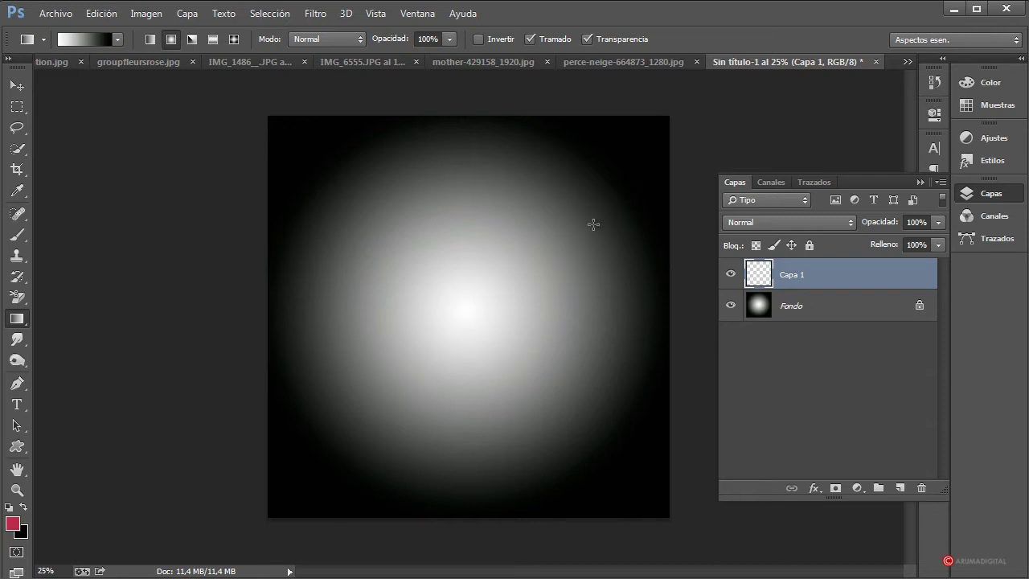
pyautogui.hotkey('alt', 'BackSpace')
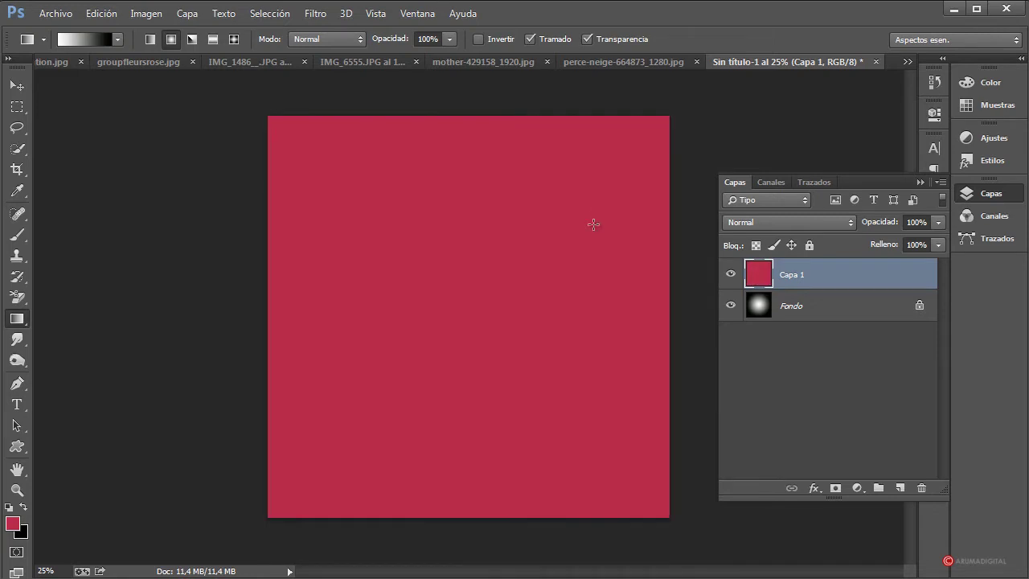
# - Convert the gradient background into a regular layer, Capa 0, and move it above the crimson layer
pyautogui.doubleClick(828, 309)
pyautogui.click(445, 273)
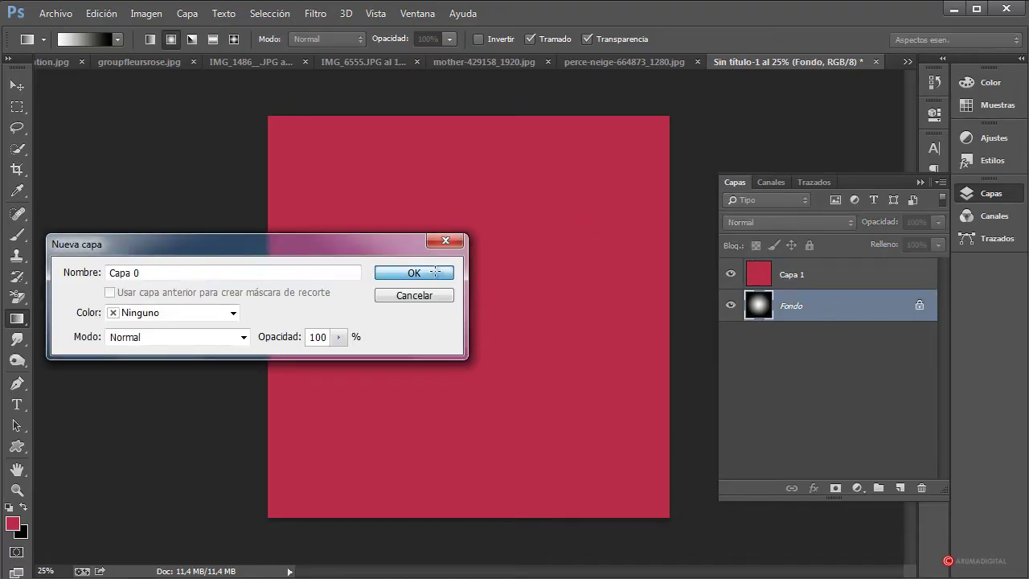
pyautogui.moveTo(842, 313); pyautogui.dragTo(827, 269)
# - Set the gradient layer's blend mode to Multiplicar and its opacity to 61%
pyautogui.click(797, 221)
pyautogui.click(759, 291)
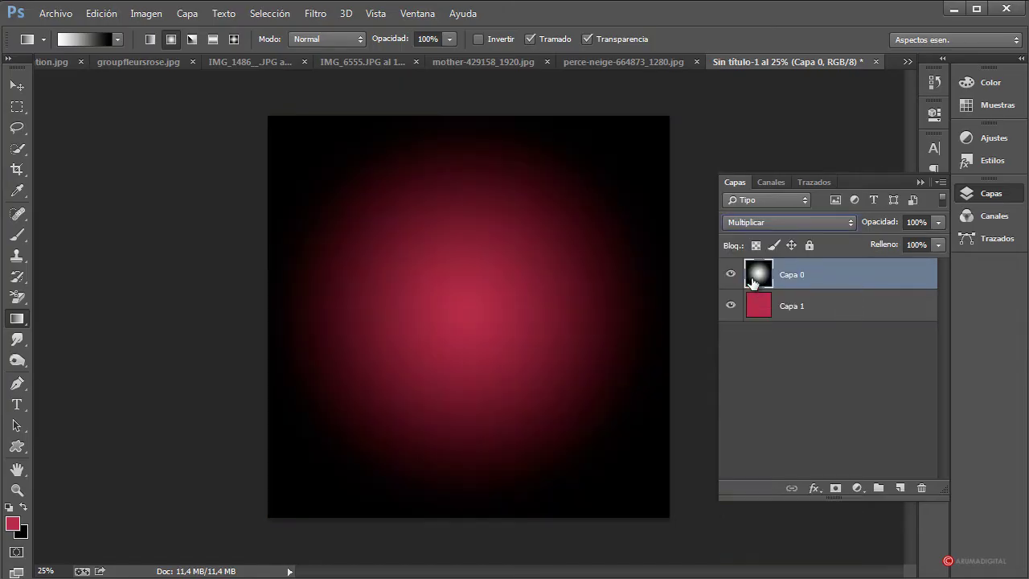
pyautogui.click(937, 223)
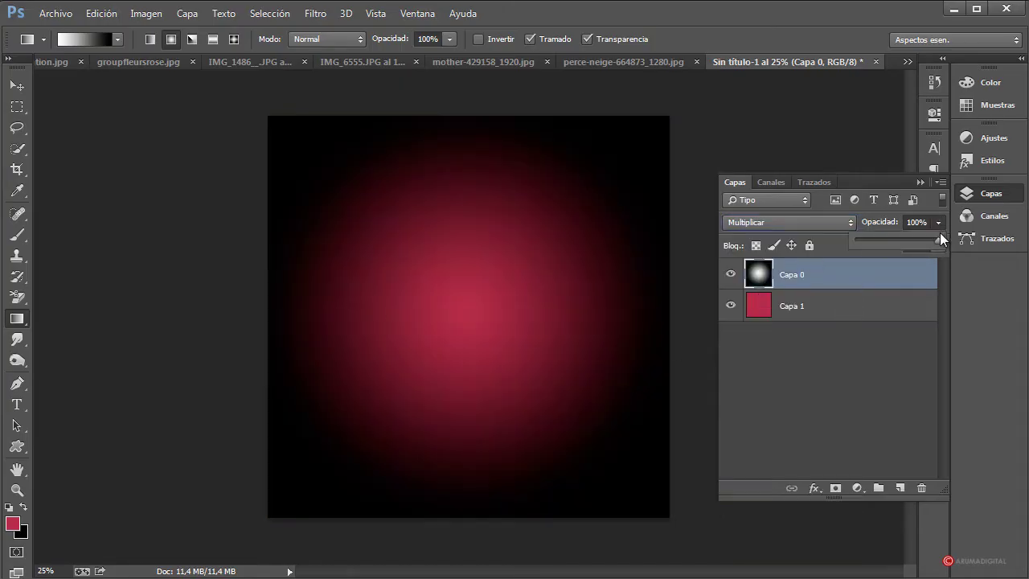
pyautogui.moveTo(912, 241)
pyautogui.mouseDown()
pyautogui.moveTo(896, 240)
pyautogui.moveTo(907, 240)
pyautogui.mouseUp()
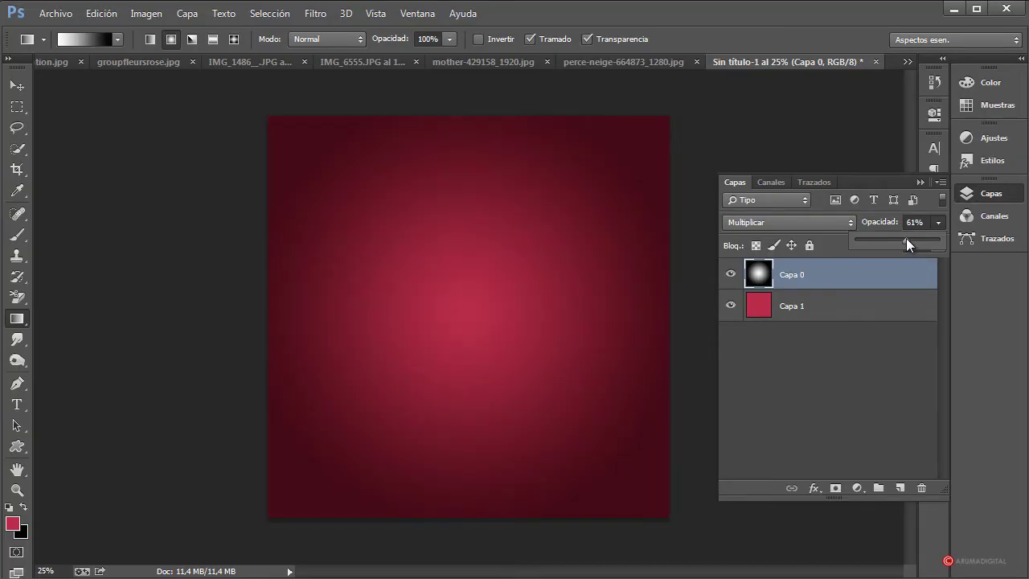
pyautogui.click(881, 303)
pyautogui.click(815, 305)
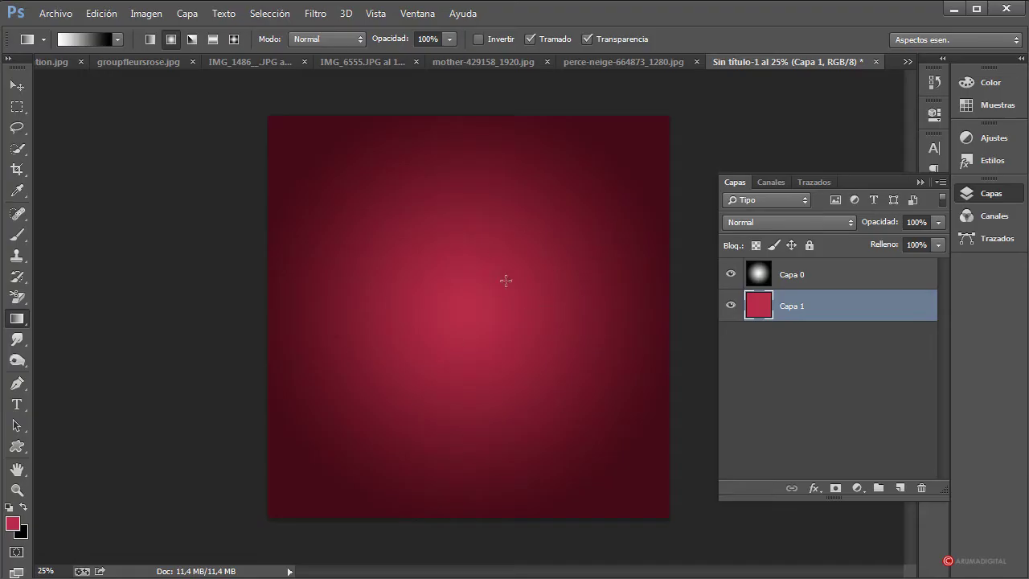
pyautogui.click(852, 275)
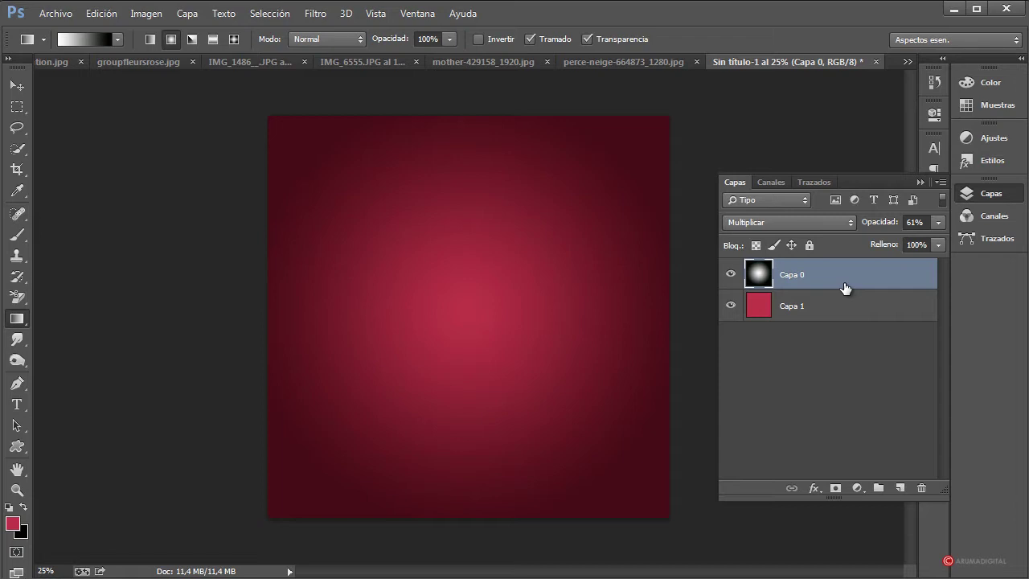
# - Look through the open flower photos, ending on perce-neige-664873_1280.jpg
pyautogui.click(134, 63)
pyautogui.click(81, 63)
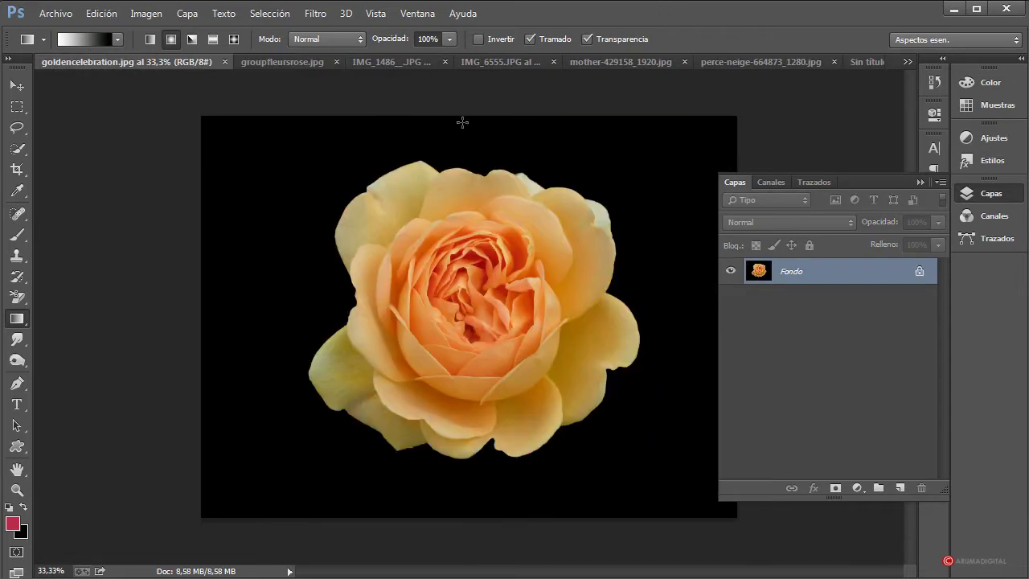
pyautogui.click(371, 62)
pyautogui.click(529, 61)
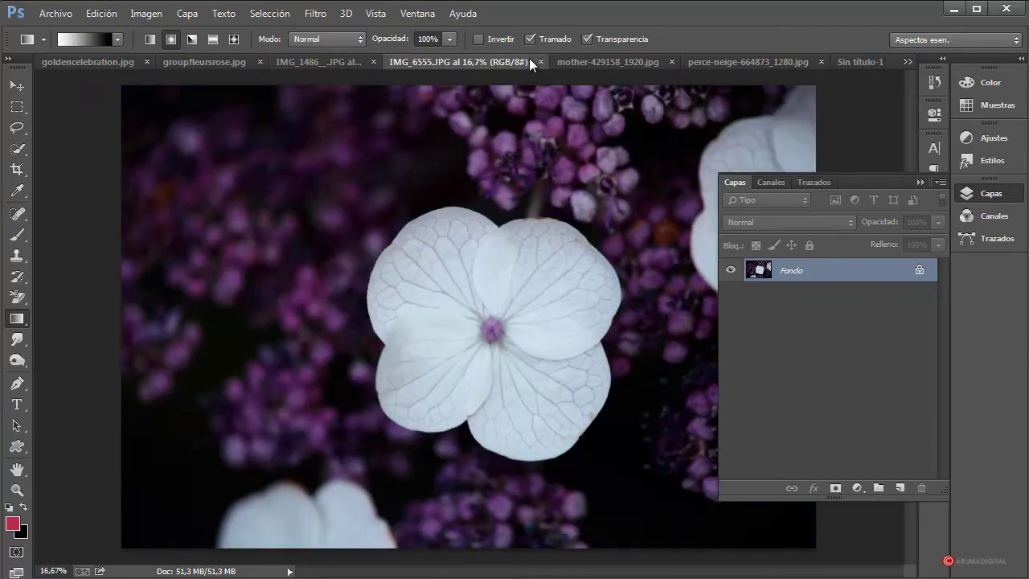
pyautogui.click(630, 62)
pyautogui.click(713, 61)
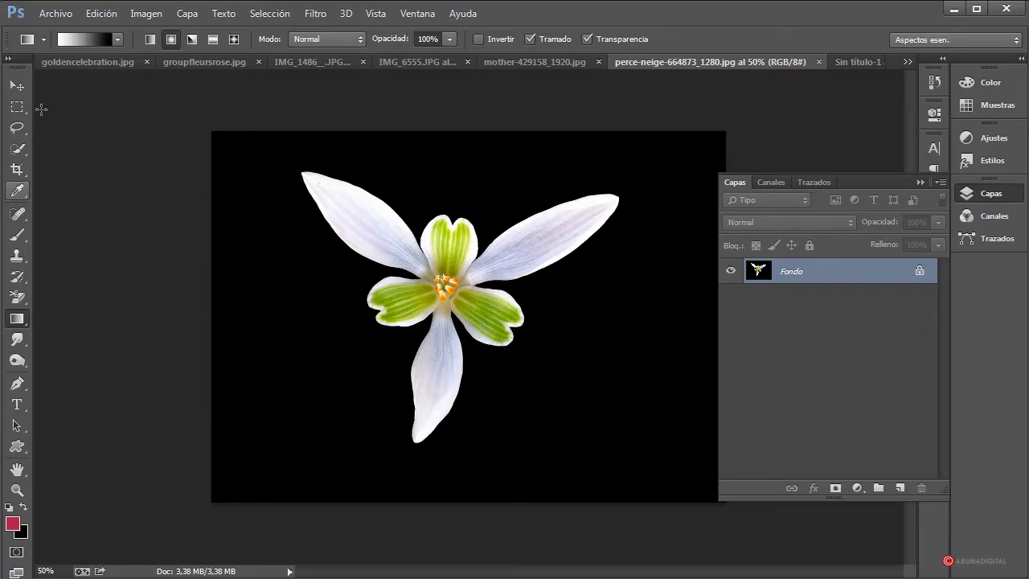
# - Quick-select the upper-right petal and refine its edge with Suavizado 12, Calar 1,0, Contraste 9% and Desplazamiento de borde -78%
pyautogui.click(17, 149)
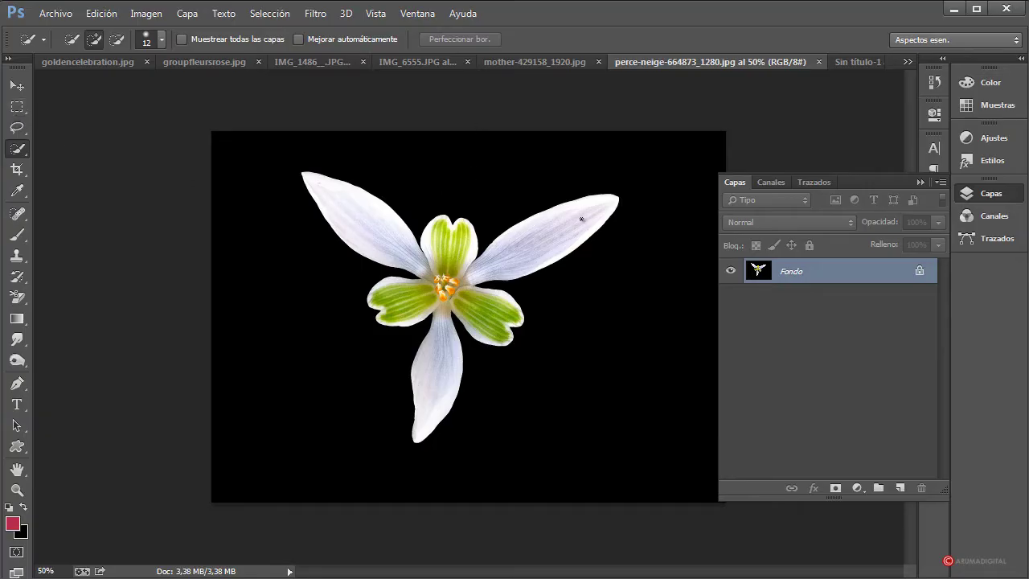
pyautogui.moveTo(476, 272); pyautogui.dragTo(545, 236)
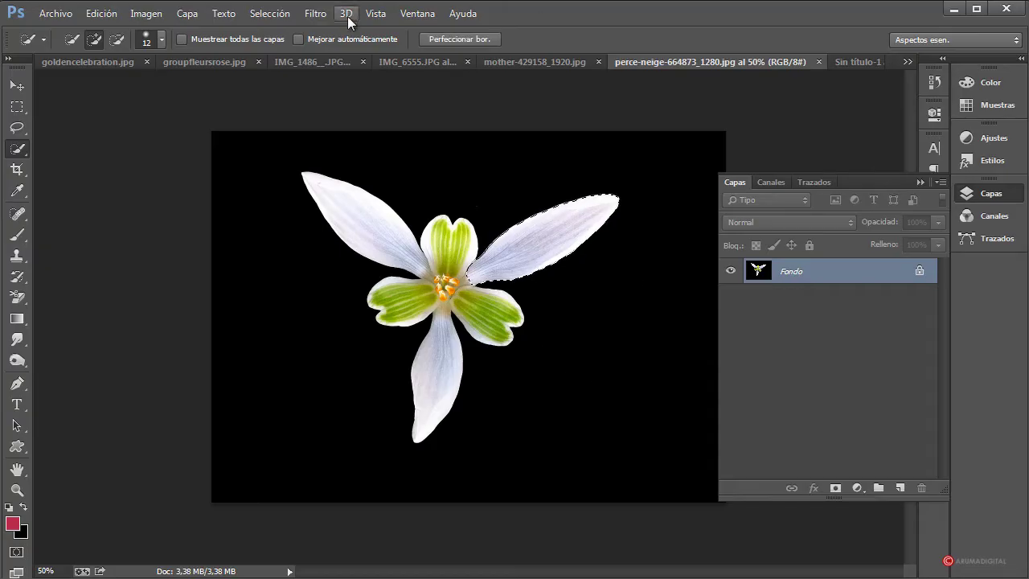
pyautogui.click(452, 39)
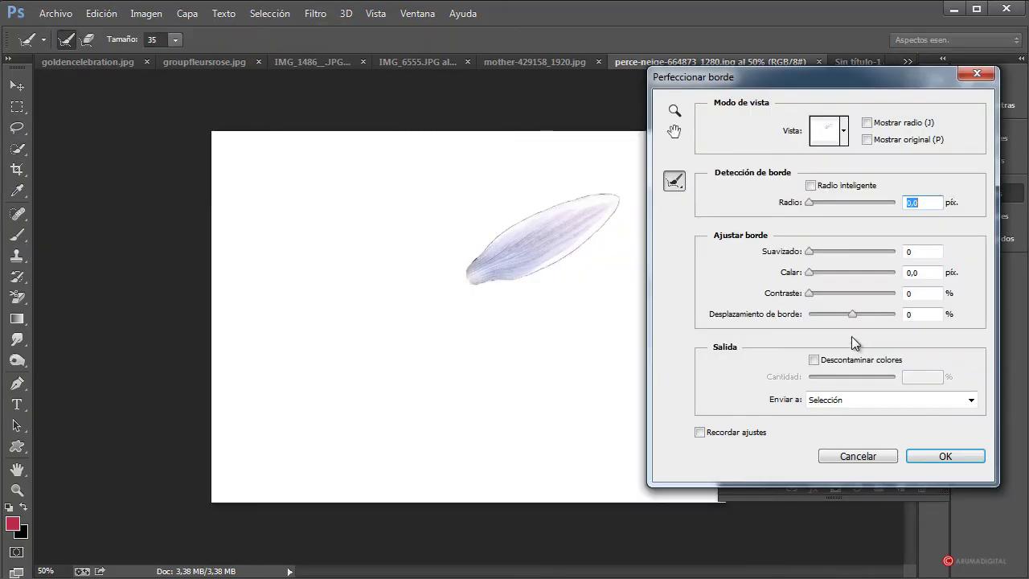
pyautogui.moveTo(851, 314); pyautogui.dragTo(818, 314)
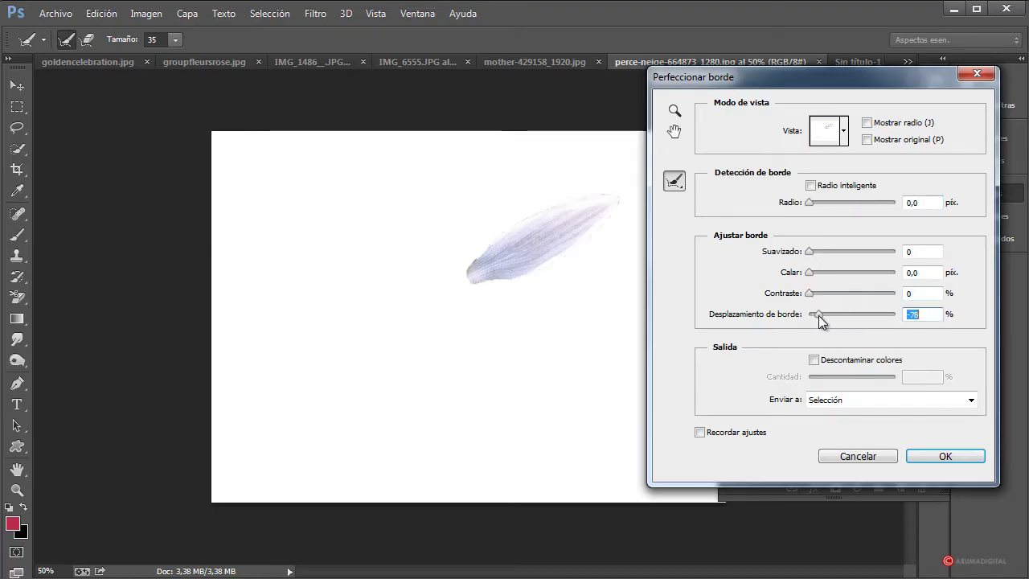
pyautogui.moveTo(811, 272); pyautogui.dragTo(816, 294)
pyautogui.click(812, 251)
pyautogui.moveTo(814, 250); pyautogui.dragTo(819, 251)
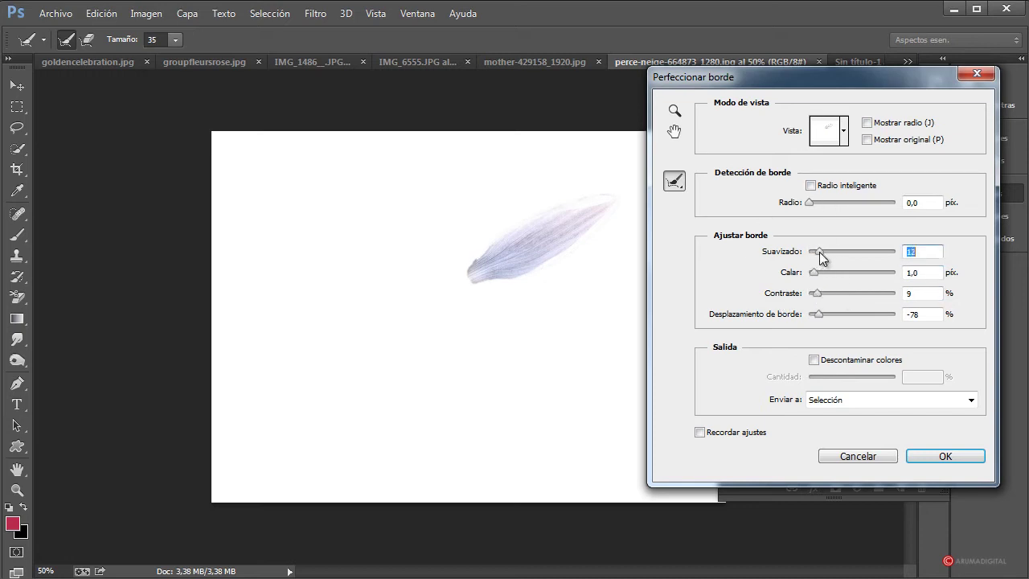
pyautogui.click(940, 456)
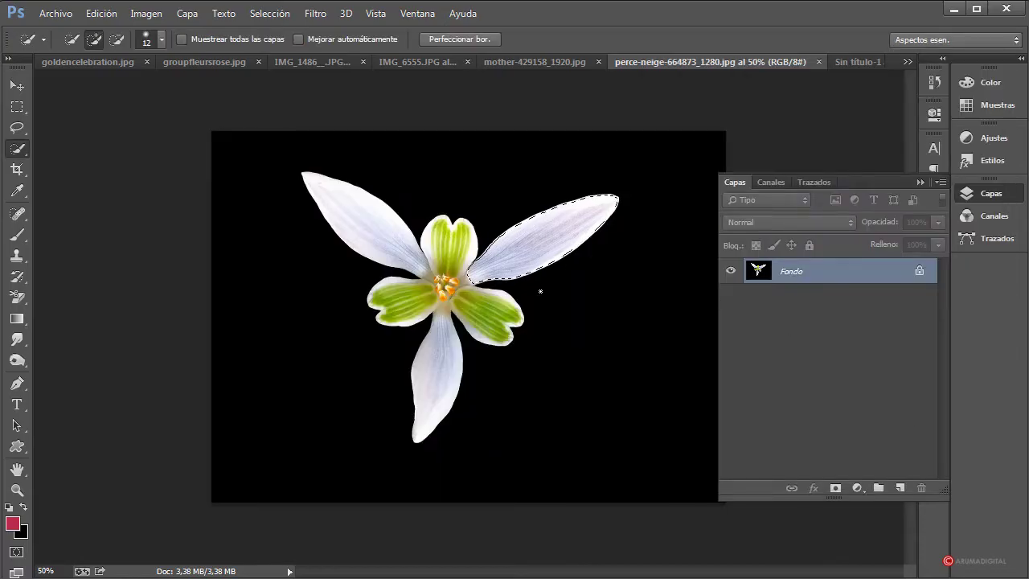
# - Paste the petal into Sin título-1, enlarge it to about 244%, rotate it about -27.4° and place it above the centre
pyautogui.click(859, 61)
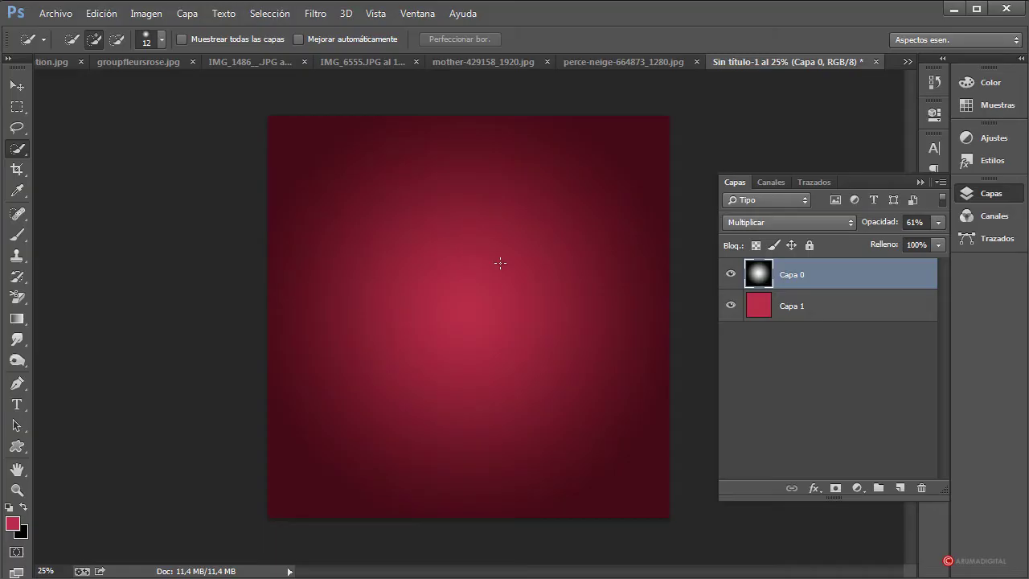
pyautogui.hotkey('ctrl', 'v')
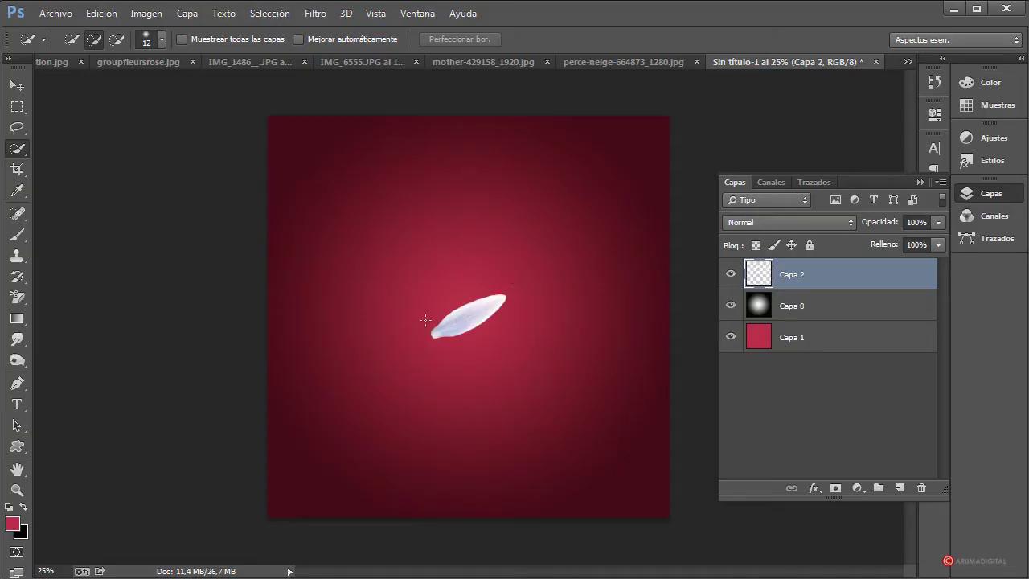
pyautogui.rightClick(483, 320)
pyautogui.click(560, 484)
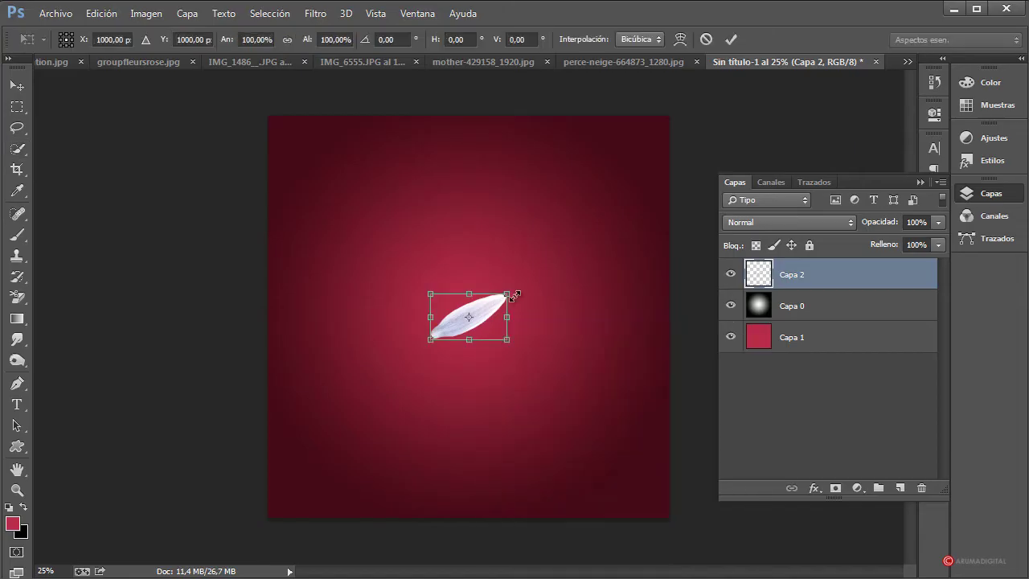
pyautogui.moveTo(515, 296); pyautogui.dragTo(636, 170)
pyautogui.moveTo(547, 270); pyautogui.dragTo(538, 227)
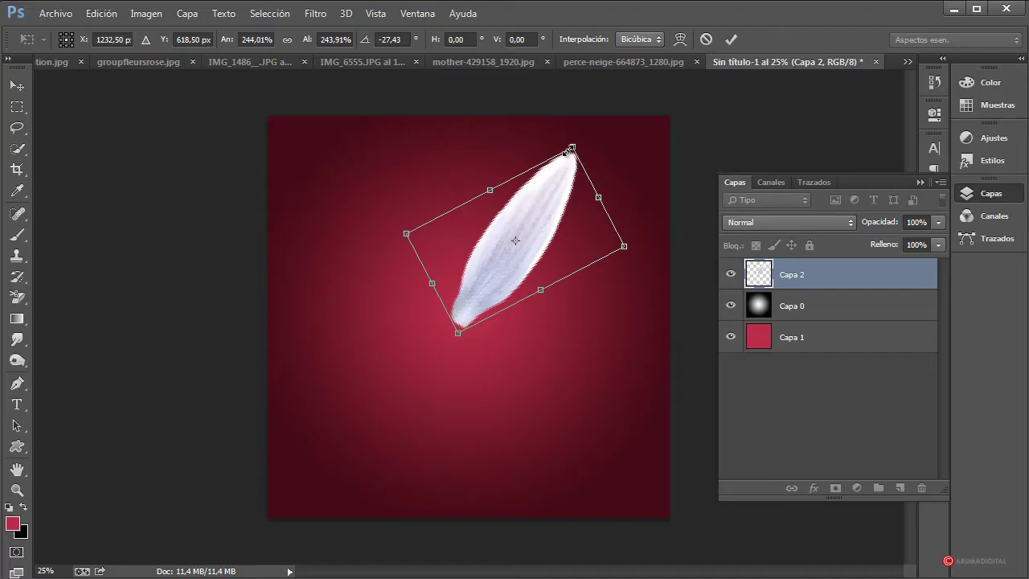
pyautogui.press('Return')
pyautogui.press('w')
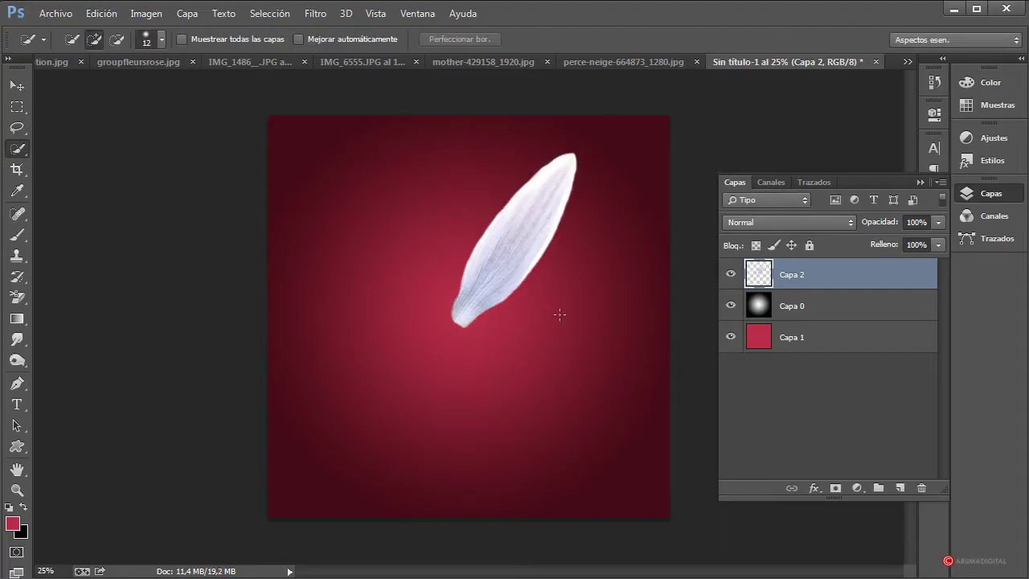
# - Add the upper-left petal of perce-neige-664873_1280.jpg to the selection and refine the edge with Suavizado 7, Calar 1,7, Contraste 8%, Desplazamiento de borde -55%
pyautogui.click(652, 61)
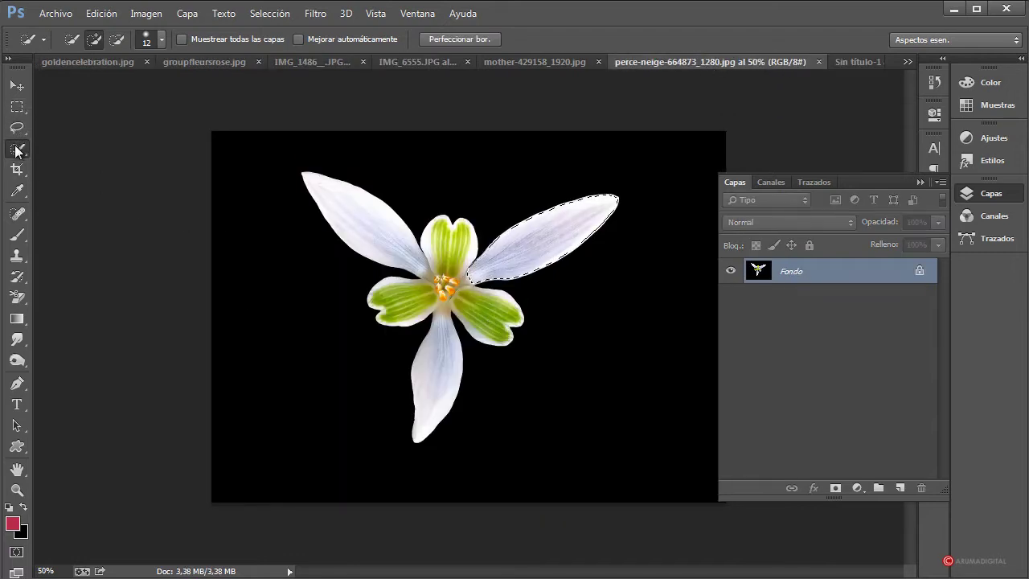
pyautogui.moveTo(419, 270); pyautogui.dragTo(396, 236)
pyautogui.click(457, 39)
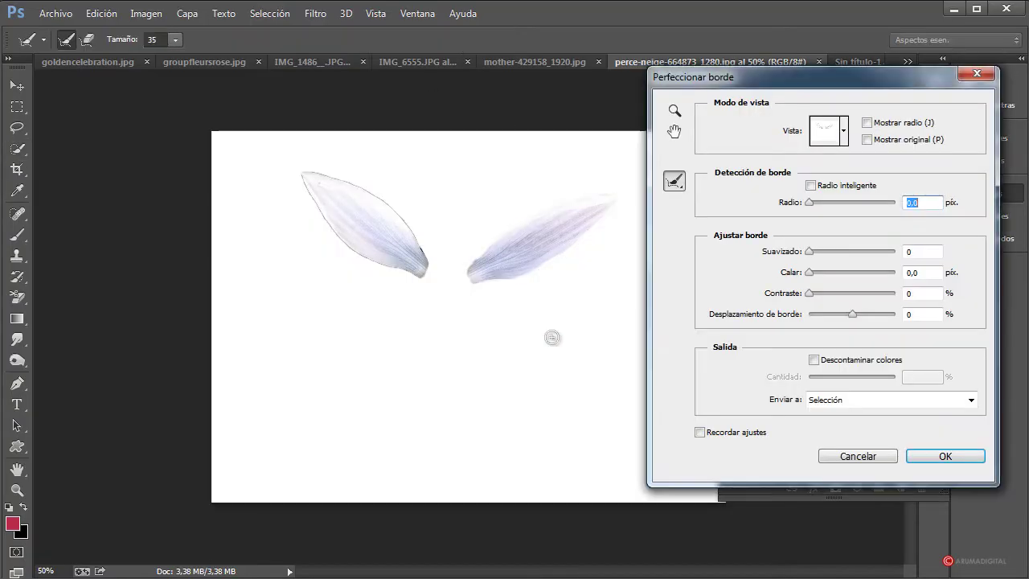
pyautogui.moveTo(852, 314); pyautogui.dragTo(829, 320)
pyautogui.moveTo(810, 257); pyautogui.dragTo(817, 294)
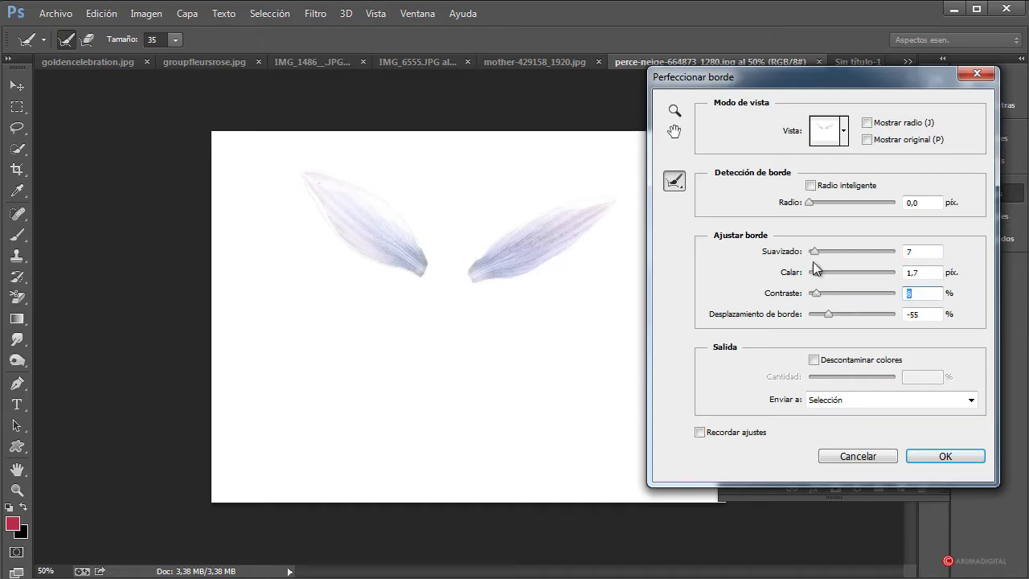
pyautogui.click(931, 455)
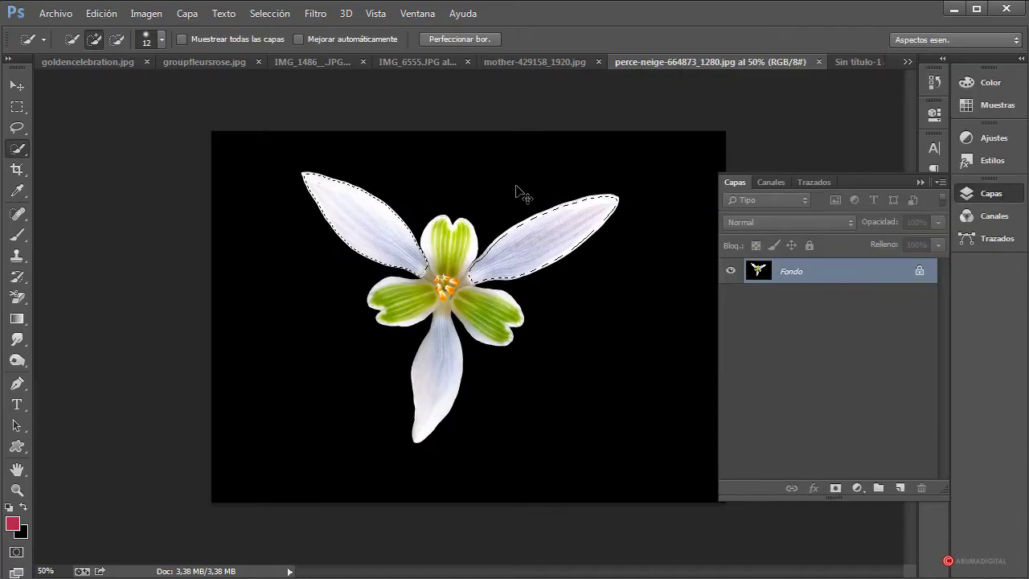
# - Paste the selected petals into Sin título-1 and erase the small right-hand petal from the pasted layer with the Eraser tool
pyautogui.click(854, 62)
pyautogui.hotkey('ctrl', 'v')
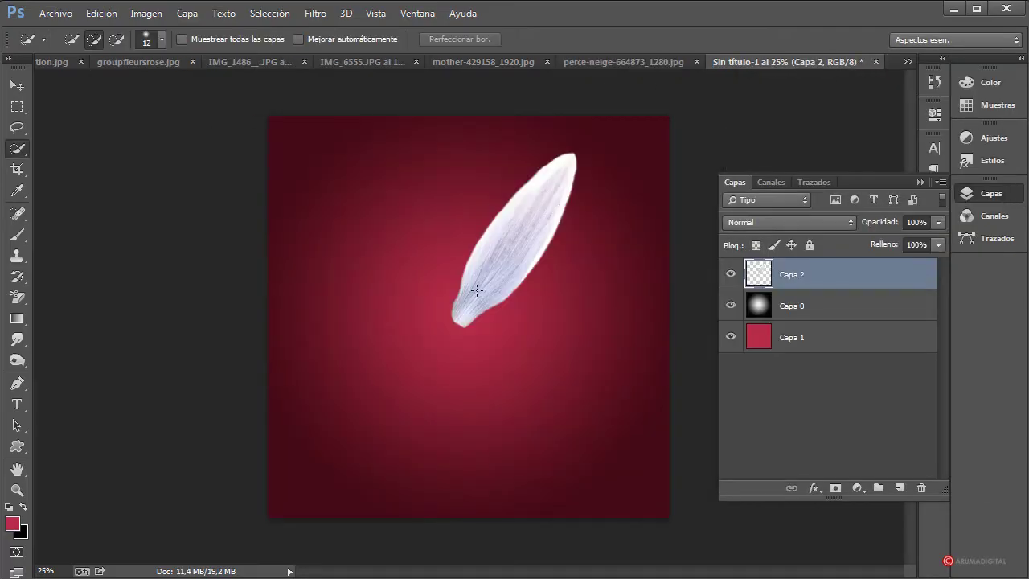
pyautogui.hotkey('ctrl', 'v')
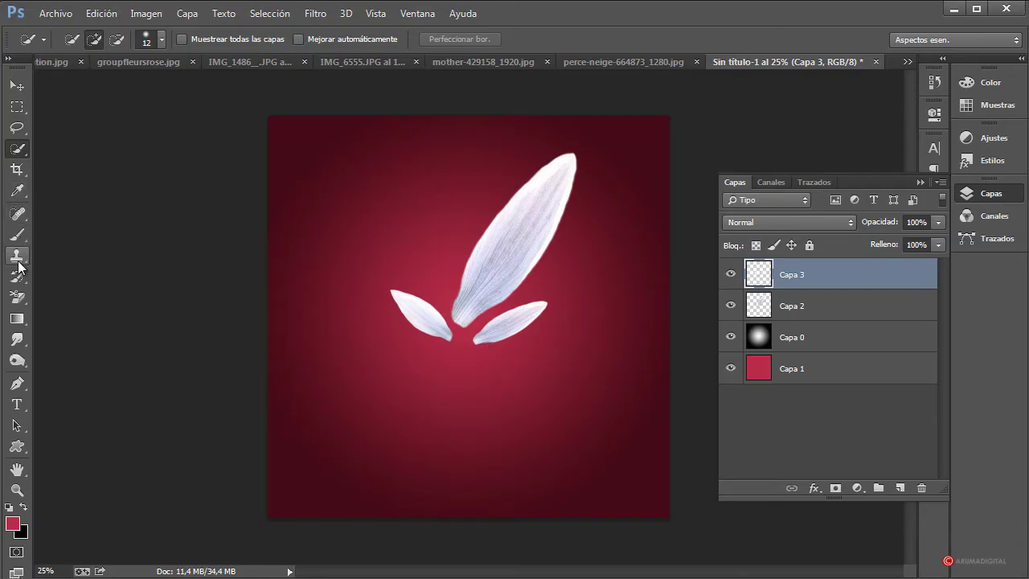
pyautogui.click(18, 297)
pyautogui.click(114, 296)
pyautogui.moveTo(540, 319)
pyautogui.mouseDown()
pyautogui.moveTo(474, 356)
pyautogui.moveTo(536, 312)
pyautogui.moveTo(499, 317)
pyautogui.moveTo(530, 325)
pyautogui.mouseUp()
# - Enlarge the small left petal to about 244% and place its base against the base of the first petal
pyautogui.click(16, 84)
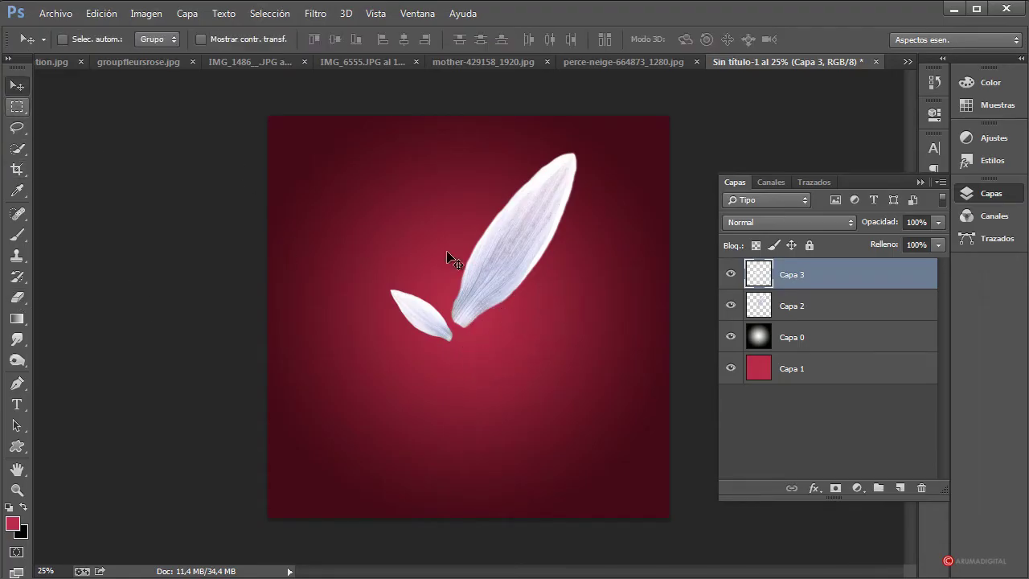
pyautogui.click(17, 106)
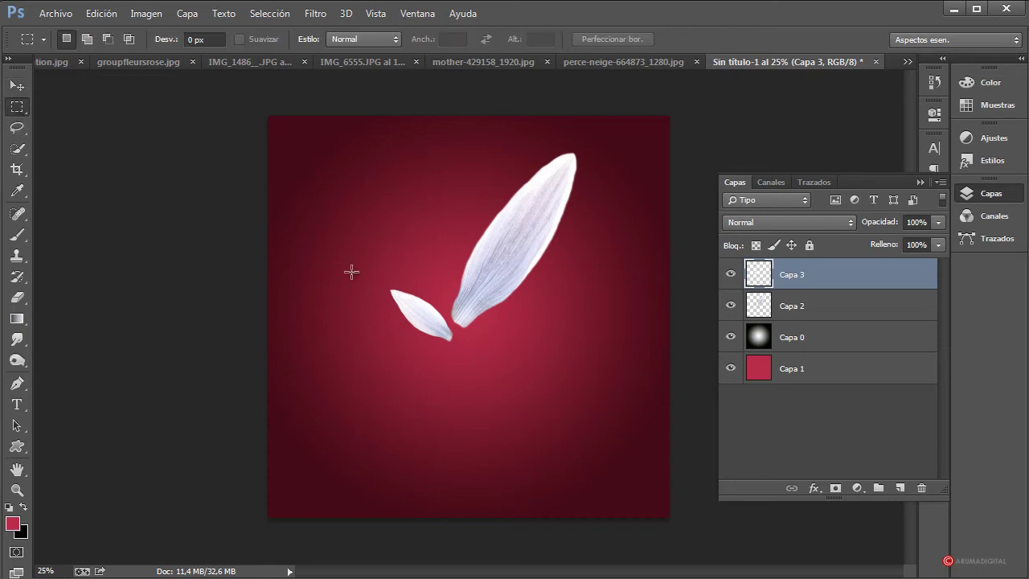
pyautogui.rightClick(427, 313)
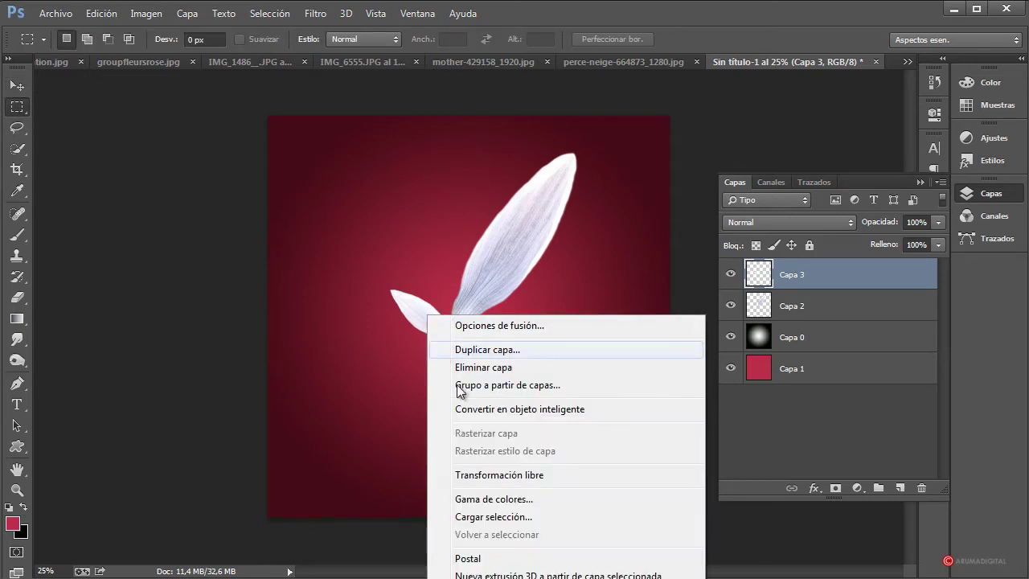
pyautogui.click(491, 475)
pyautogui.moveTo(472, 346); pyautogui.dragTo(578, 449)
pyautogui.moveTo(572, 372); pyautogui.dragTo(490, 287)
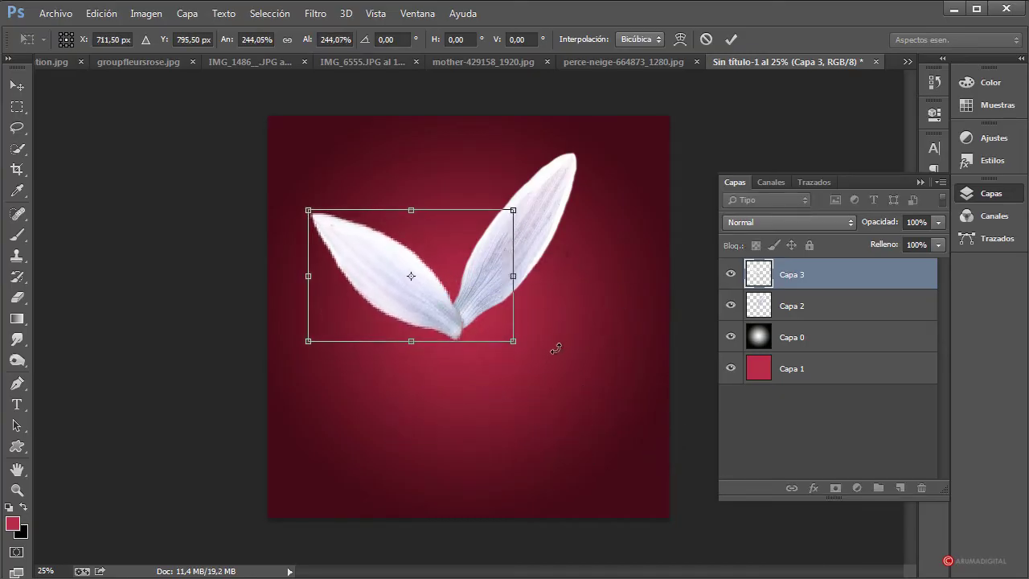
pyautogui.press('m')
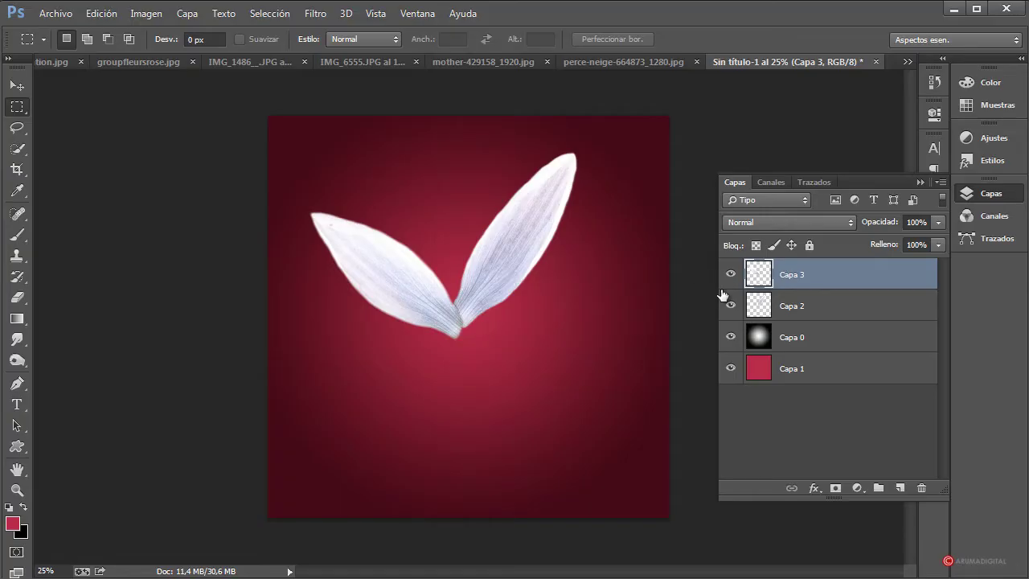
# - Duplicate Capa 3, then rotate and move the copy to form the lower-left petal with its base at the flower's centre
pyautogui.click(845, 299)
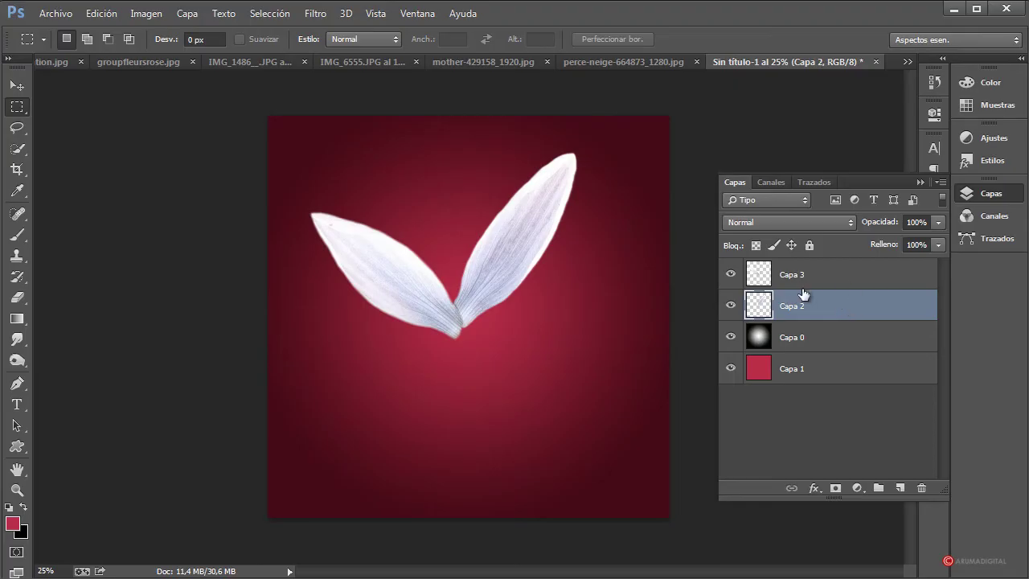
pyautogui.moveTo(829, 290); pyautogui.dragTo(901, 488)
pyautogui.rightClick(438, 294)
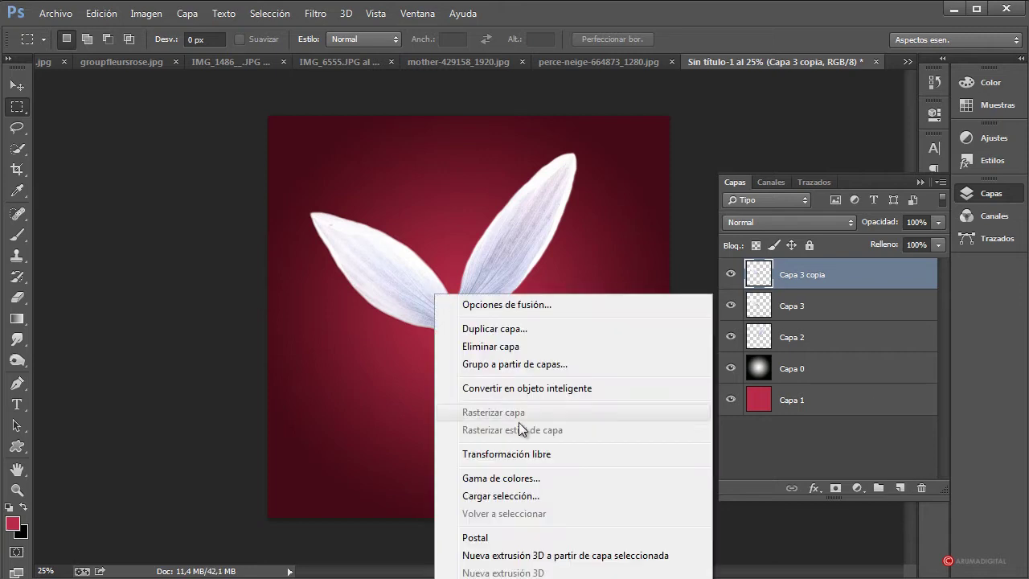
pyautogui.click(529, 452)
pyautogui.moveTo(546, 264); pyautogui.dragTo(289, 378)
pyautogui.moveTo(489, 294); pyautogui.dragTo(462, 466)
pyautogui.moveTo(475, 425); pyautogui.dragTo(406, 418)
pyautogui.press('Return')
pyautogui.press('m')
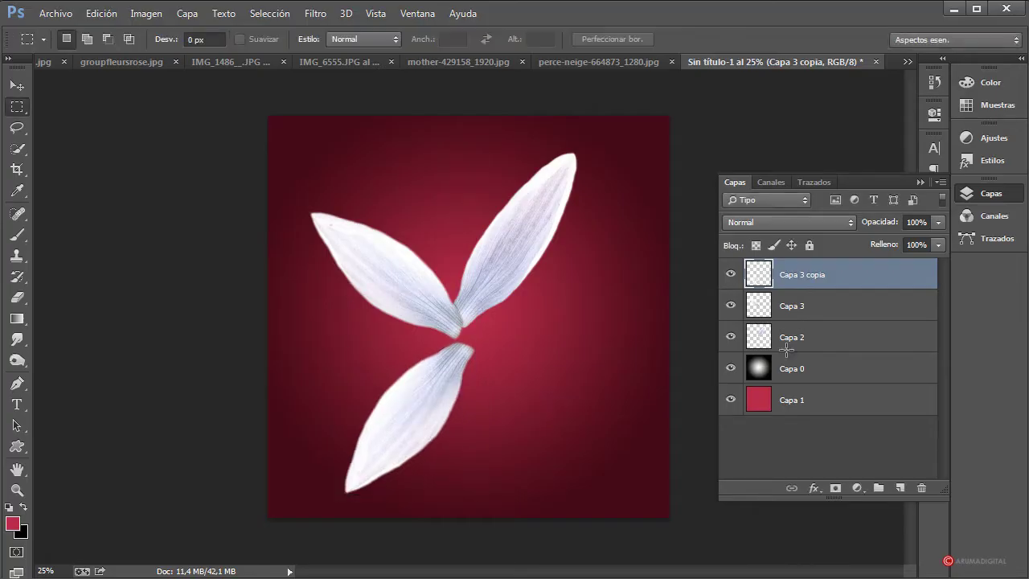
# - Duplicate Capa 2, rotate the copy about 93° and place it as the lower-right petal with its base at the centre
pyautogui.moveTo(836, 336); pyautogui.dragTo(899, 488)
pyautogui.rightClick(486, 325)
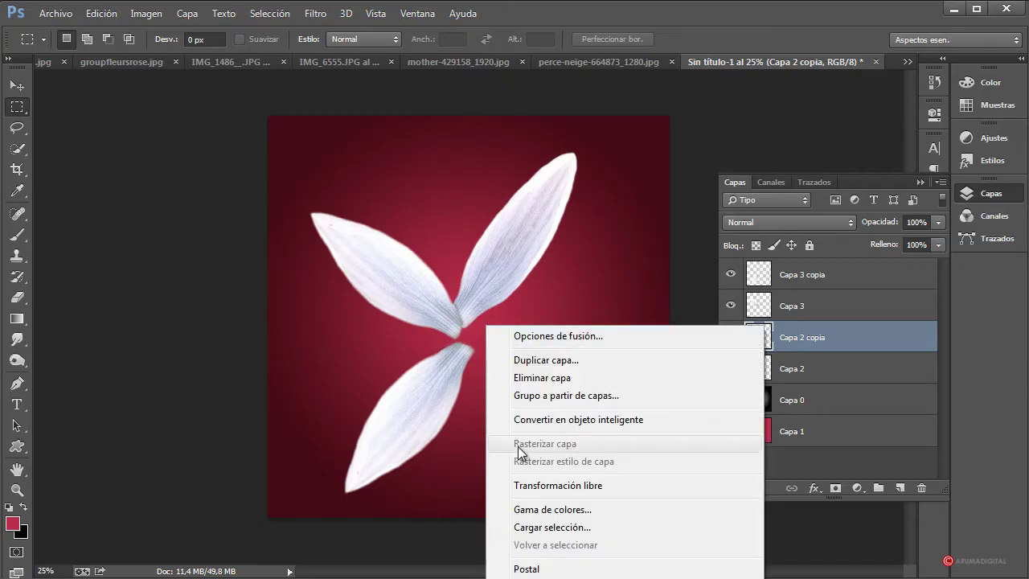
pyautogui.click(563, 488)
pyautogui.moveTo(593, 264); pyautogui.dragTo(597, 345)
pyautogui.moveTo(568, 255); pyautogui.dragTo(612, 383)
pyautogui.moveTo(649, 329); pyautogui.dragTo(592, 397)
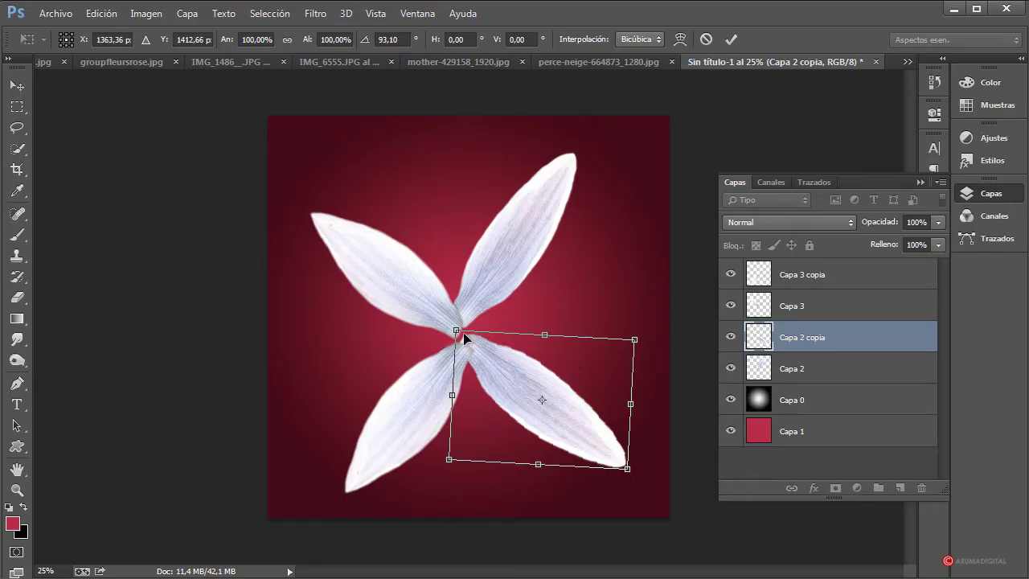
pyautogui.press('Return')
# - Duplicate Capa 3 copia, rotate the duplicate about 64° and flip it horizontally
pyautogui.moveTo(831, 278); pyautogui.dragTo(895, 487)
pyautogui.rightClick(439, 346)
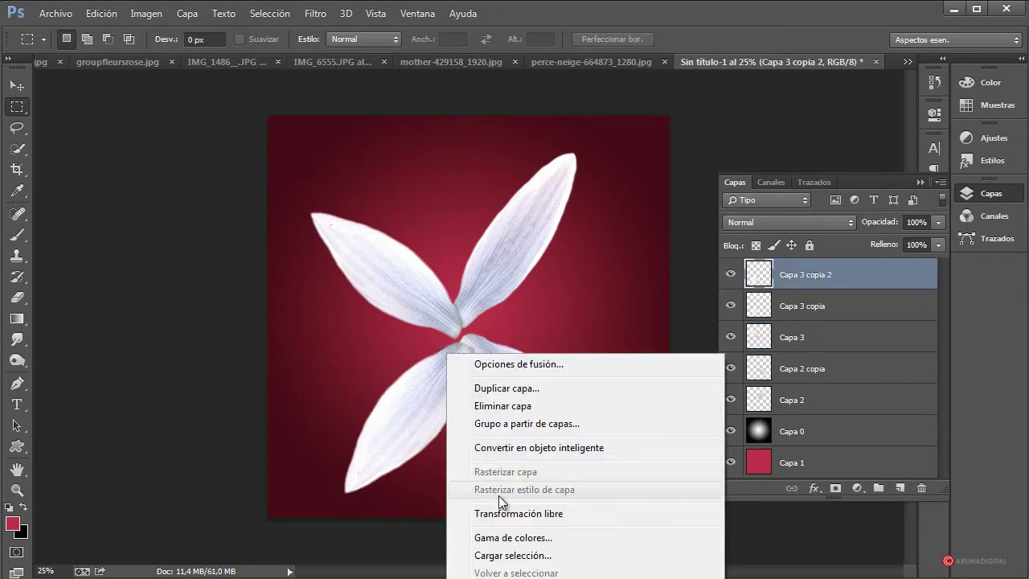
pyautogui.click(498, 520)
pyautogui.moveTo(523, 325); pyautogui.dragTo(482, 409)
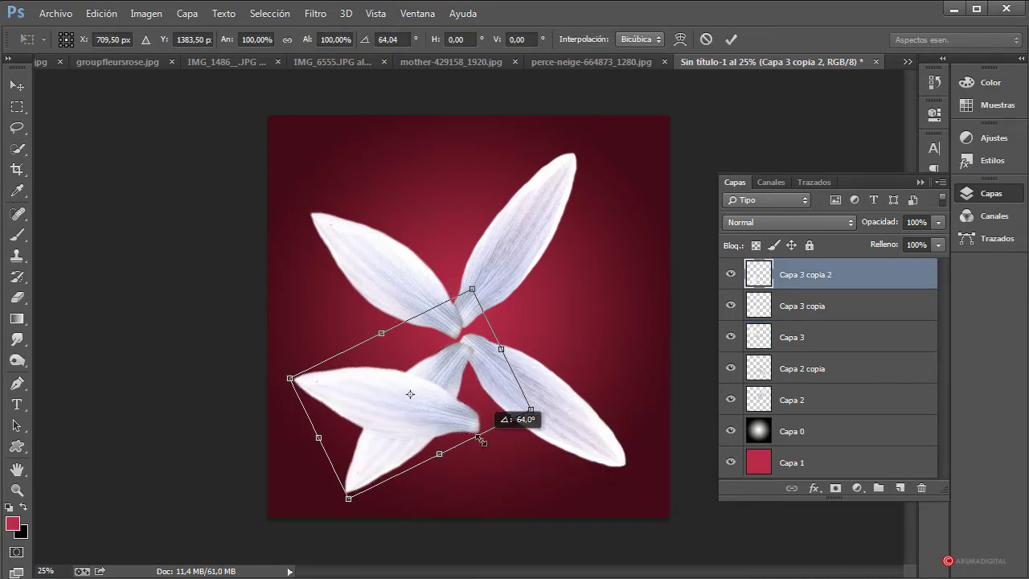
pyautogui.rightClick(475, 373)
pyautogui.click(535, 578)
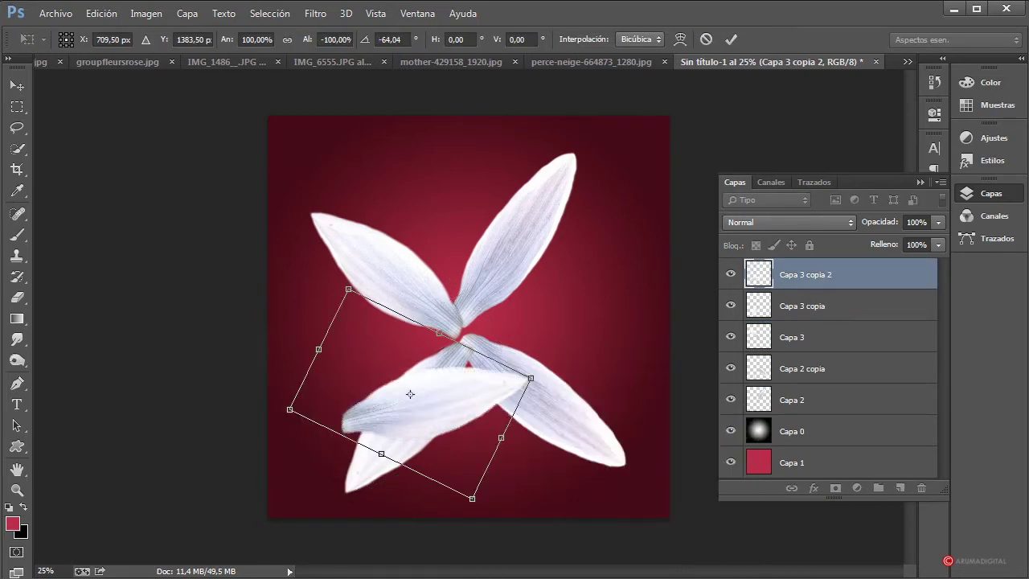
# - Move the flipped petal between the upper-right and lower-right petals, nudging its base in towards the flower's centre
pyautogui.moveTo(491, 415); pyautogui.dragTo(614, 315)
pyautogui.press('Left')
pyautogui.press('Left')
pyautogui.press('Left')
pyautogui.press('Left')
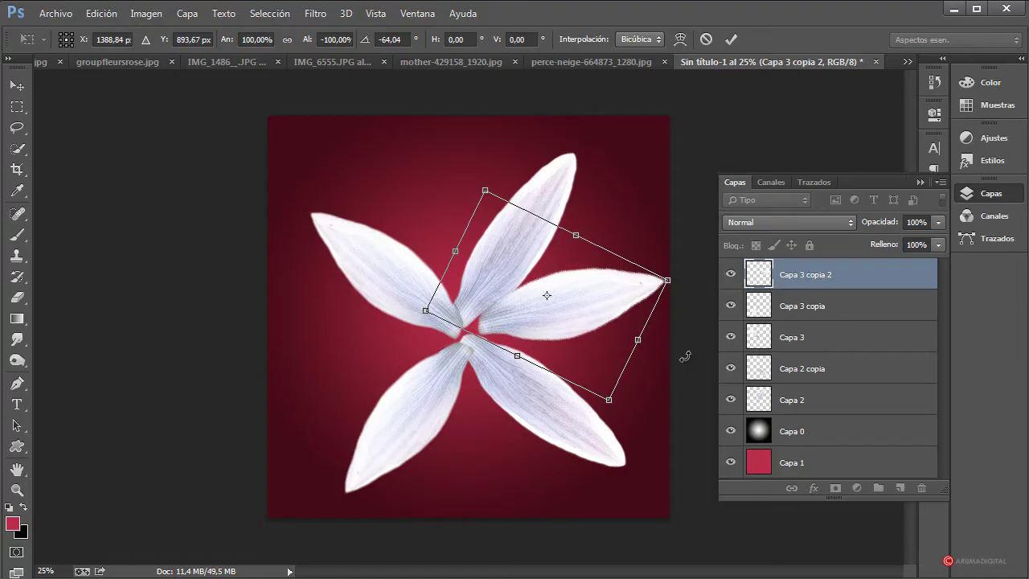
pyautogui.press('Down')
pyautogui.press('Down')
pyautogui.press('Down')
pyautogui.press('Down')
pyautogui.press('Down')
pyautogui.press('Down')
pyautogui.press('Down')
pyautogui.press('Left')
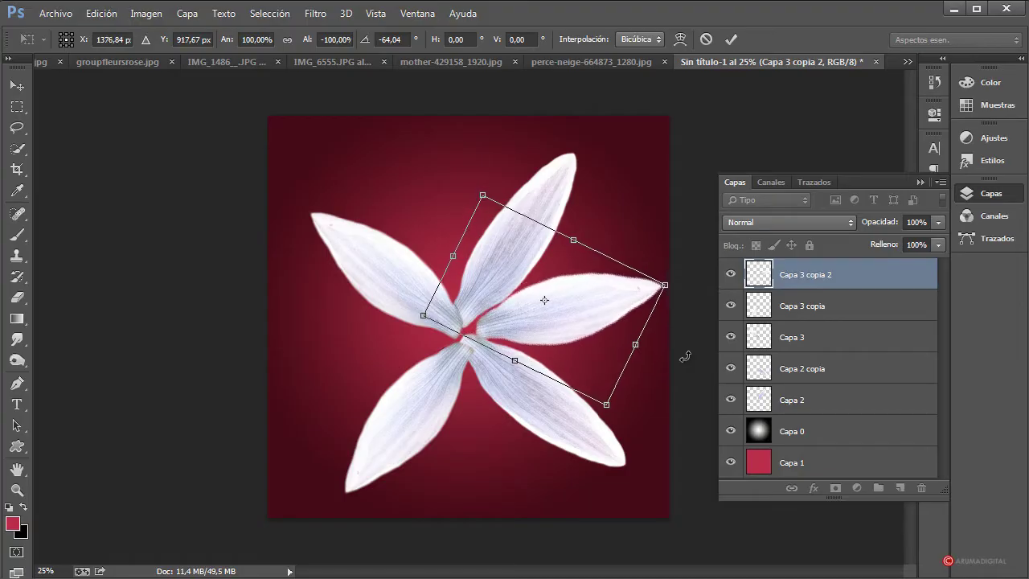
pyautogui.press('Return')
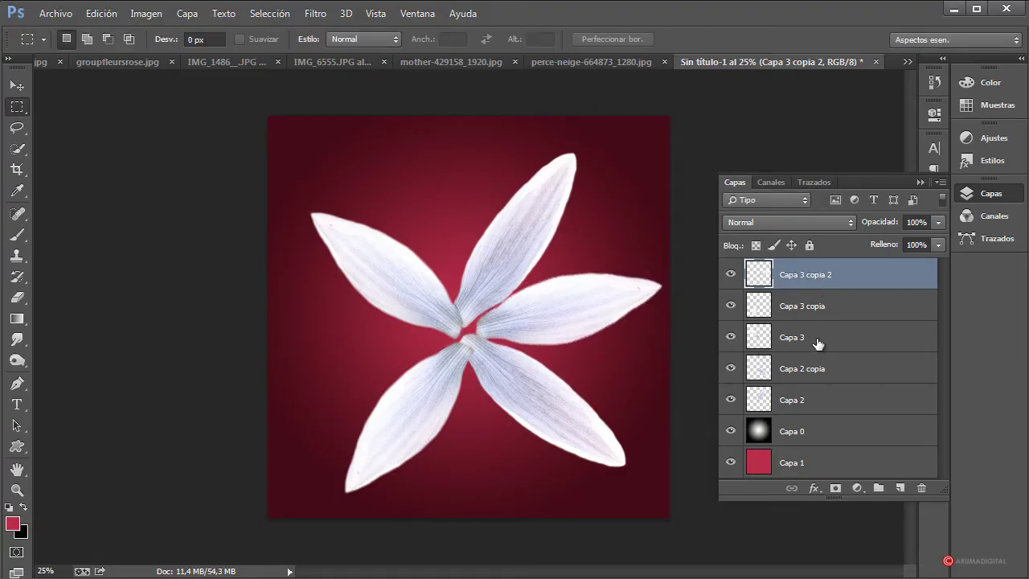
# - Rotate the Capa 2 petal about 13° counter-clockwise and move its base back to the flower's centre
pyautogui.click(812, 400)
pyautogui.rightClick(473, 228)
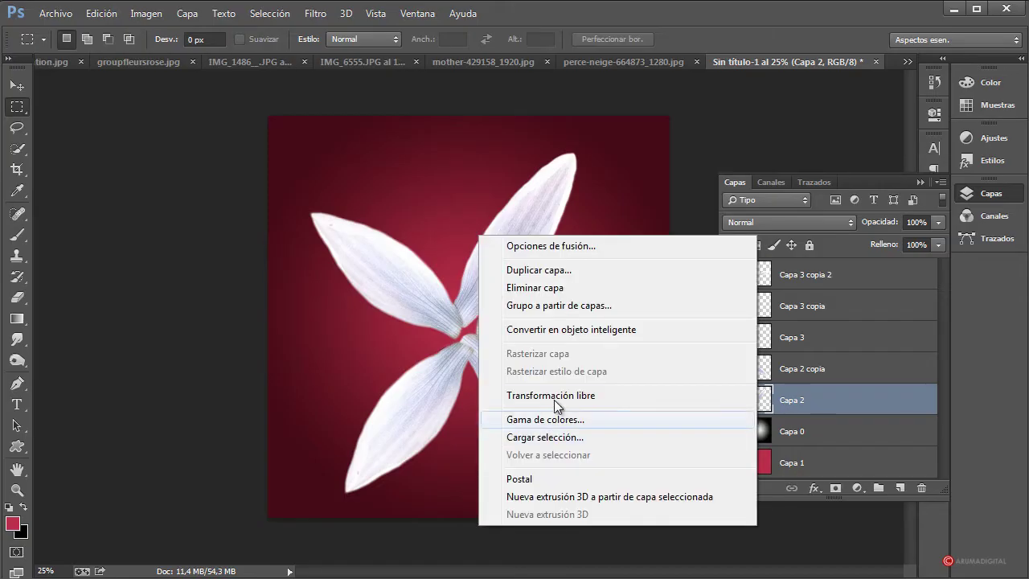
pyautogui.click(491, 396)
pyautogui.moveTo(630, 240); pyautogui.dragTo(616, 161)
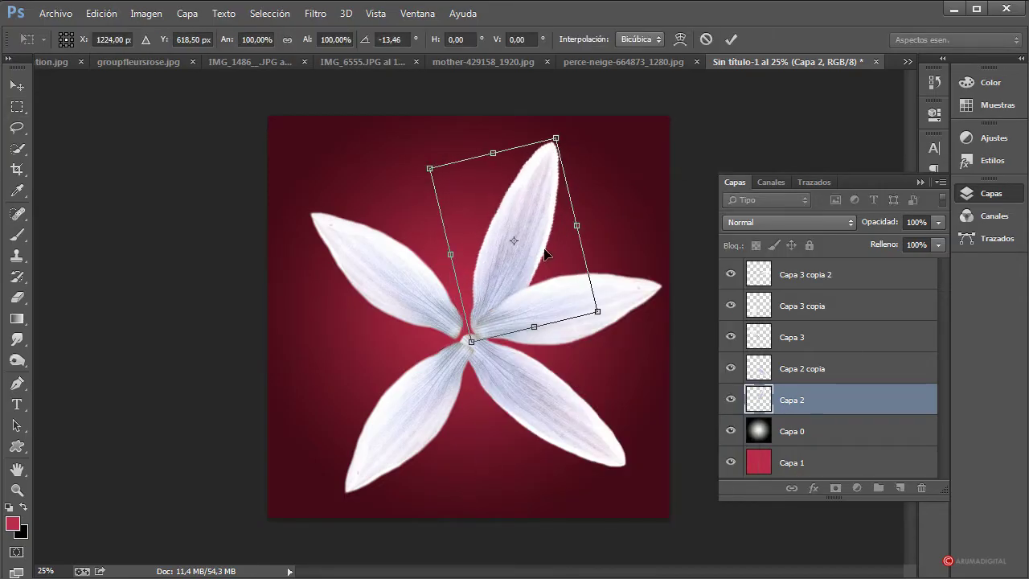
pyautogui.moveTo(547, 253); pyautogui.dragTo(537, 248)
pyautogui.press('Return')
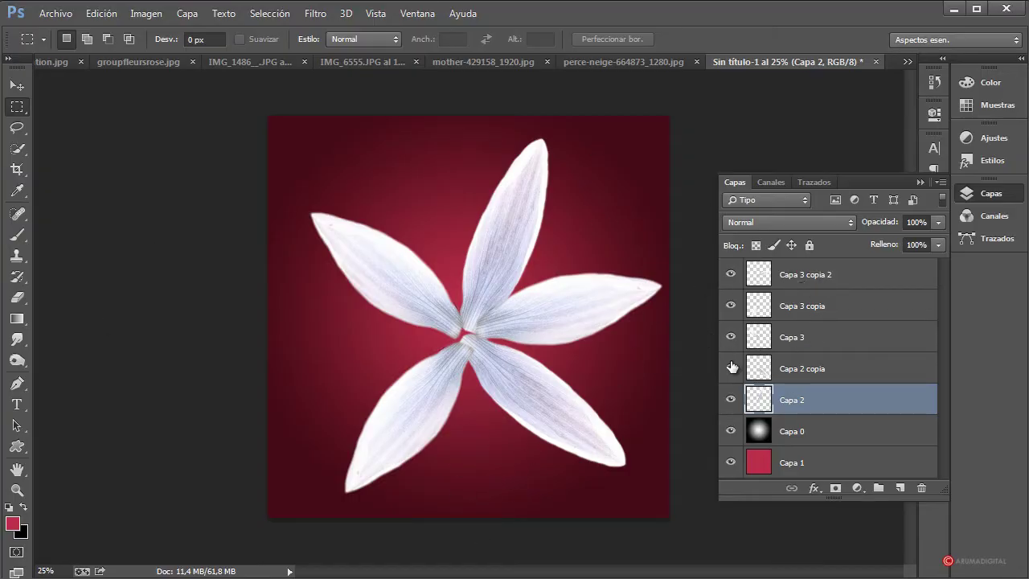
# - Select the five petal layers from Capa 3 copia 2 down to Capa 2 and merge them into one layer
pyautogui.click(814, 280)
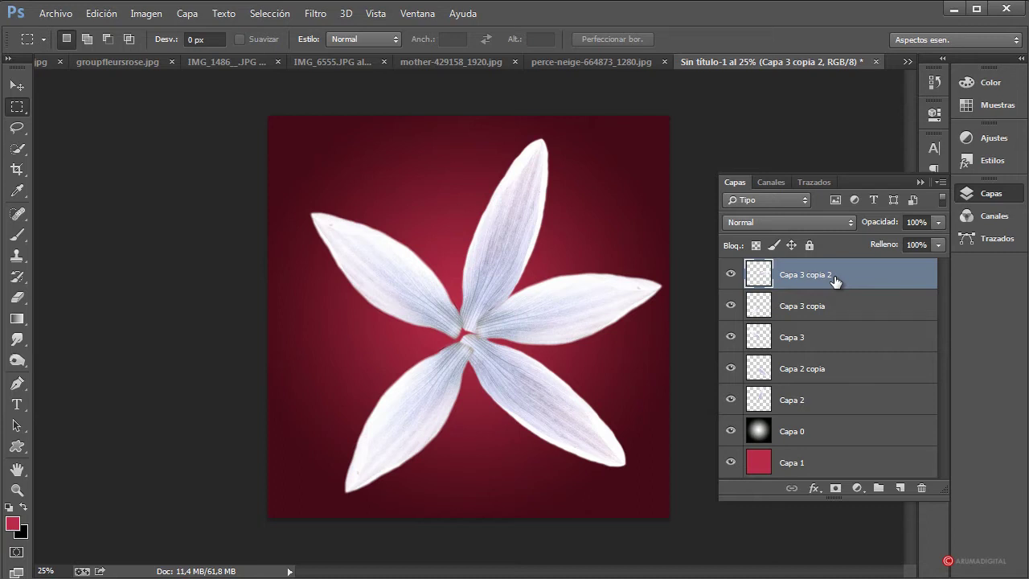
pyautogui.keyDown('shift'); pyautogui.click(827, 400); pyautogui.keyUp('shift')
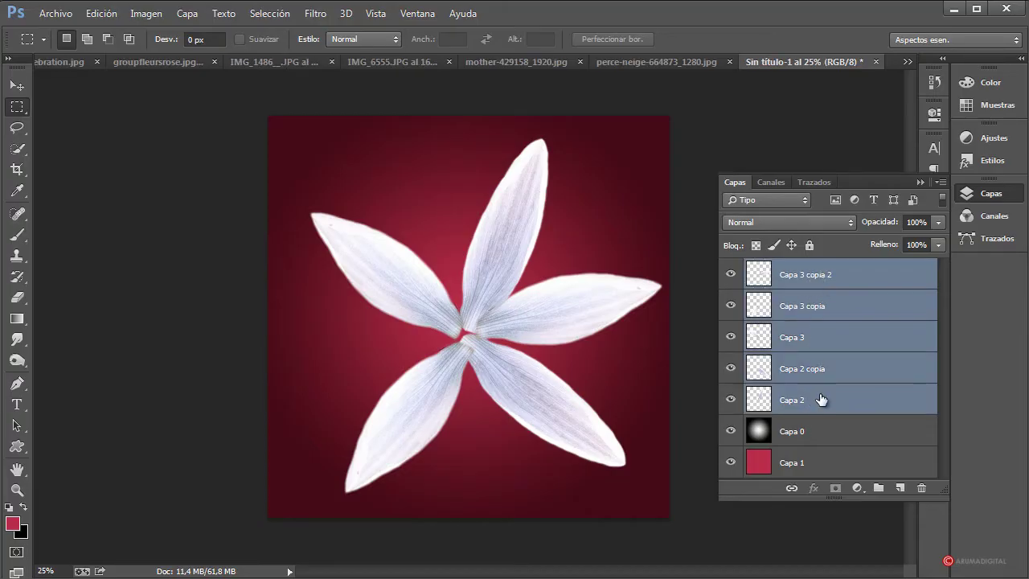
pyautogui.rightClick(828, 270)
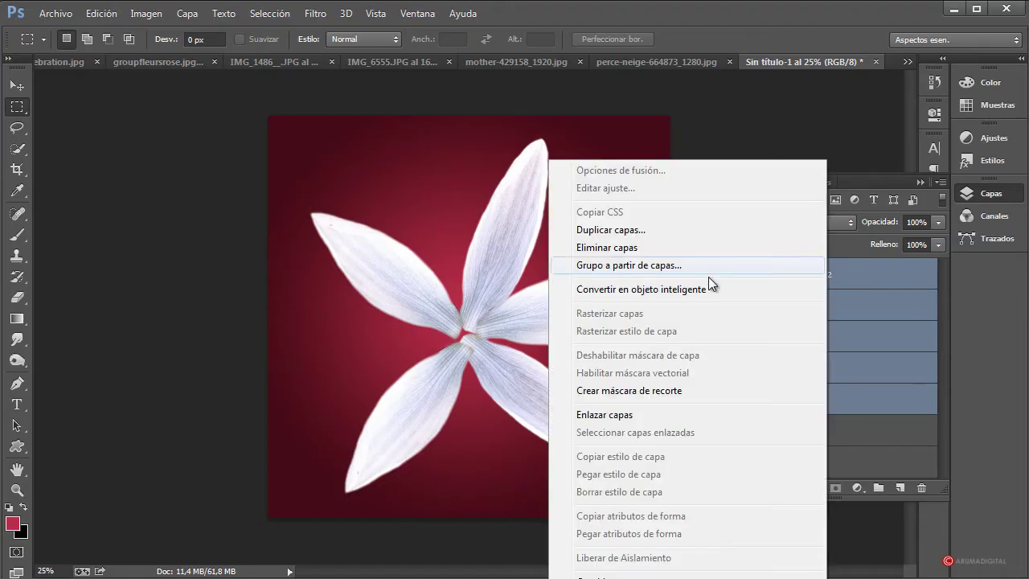
pyautogui.click(193, 10)
pyautogui.click(189, 13)
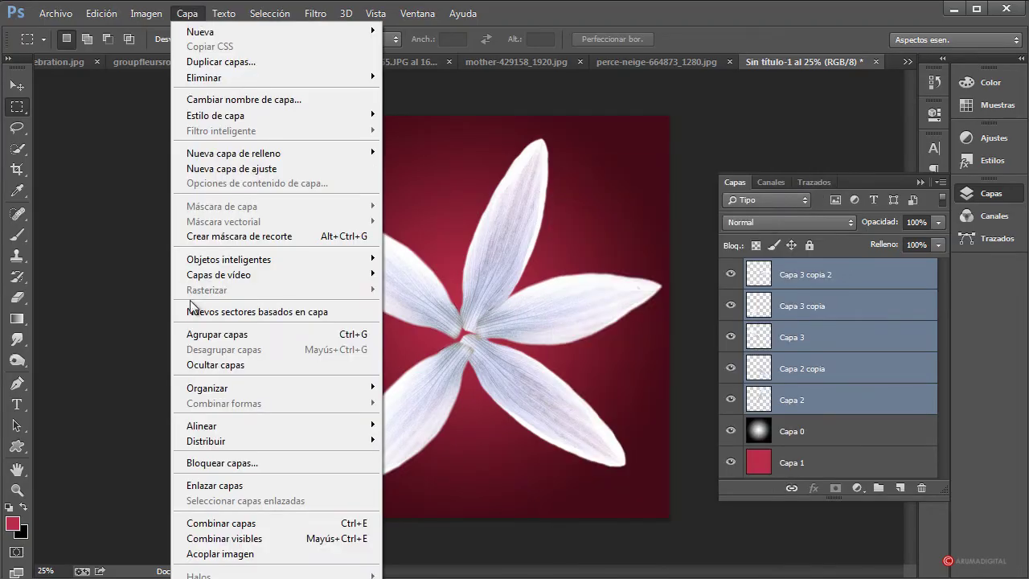
pyautogui.click(233, 523)
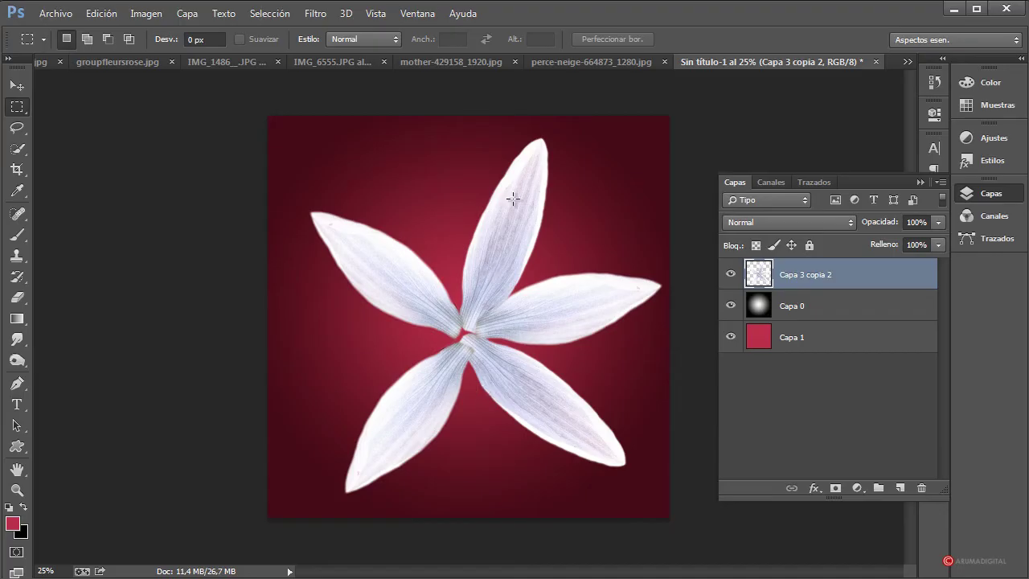
# - Duplicate the merged five-petal flower layer and flip the copy horizontally with Free Transform
pyautogui.rightClick(492, 278)
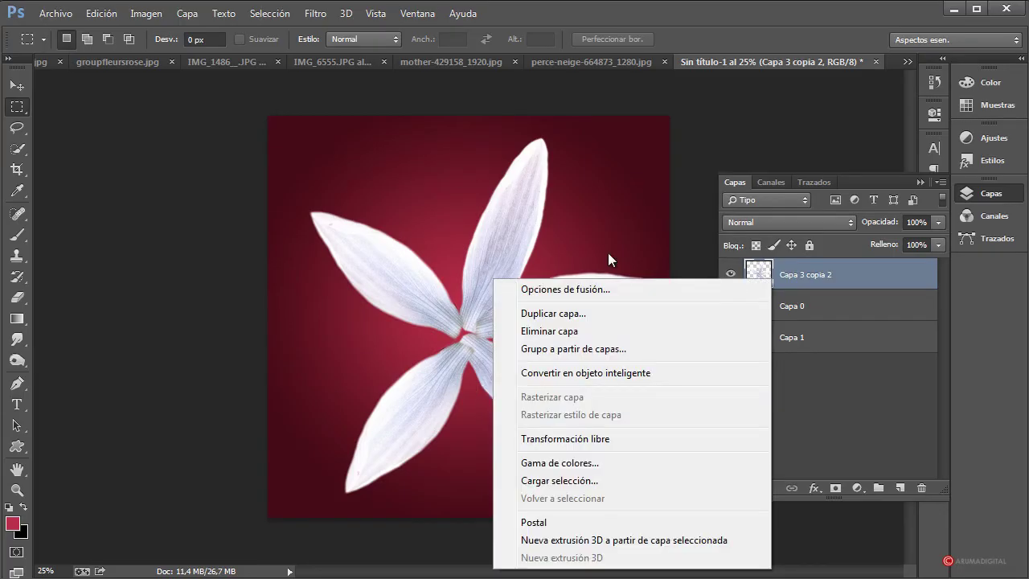
pyautogui.click(780, 24)
pyautogui.moveTo(838, 282); pyautogui.dragTo(897, 491)
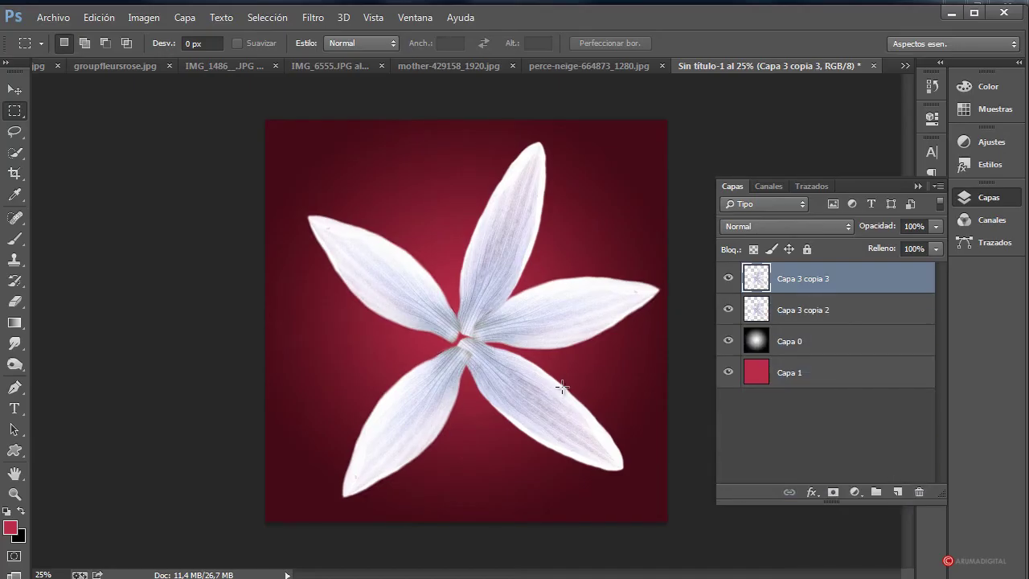
pyautogui.rightClick(482, 264)
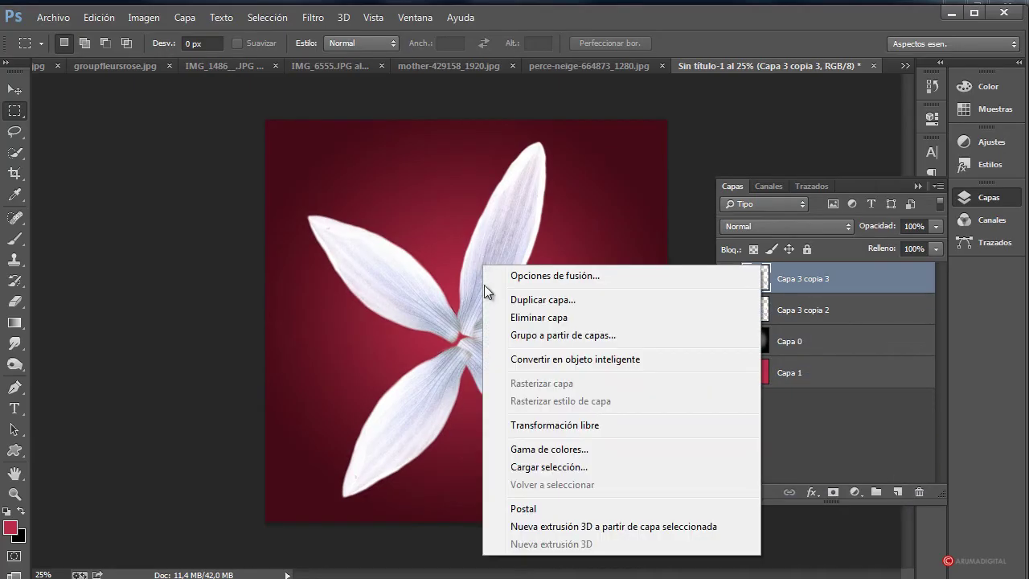
pyautogui.click(560, 426)
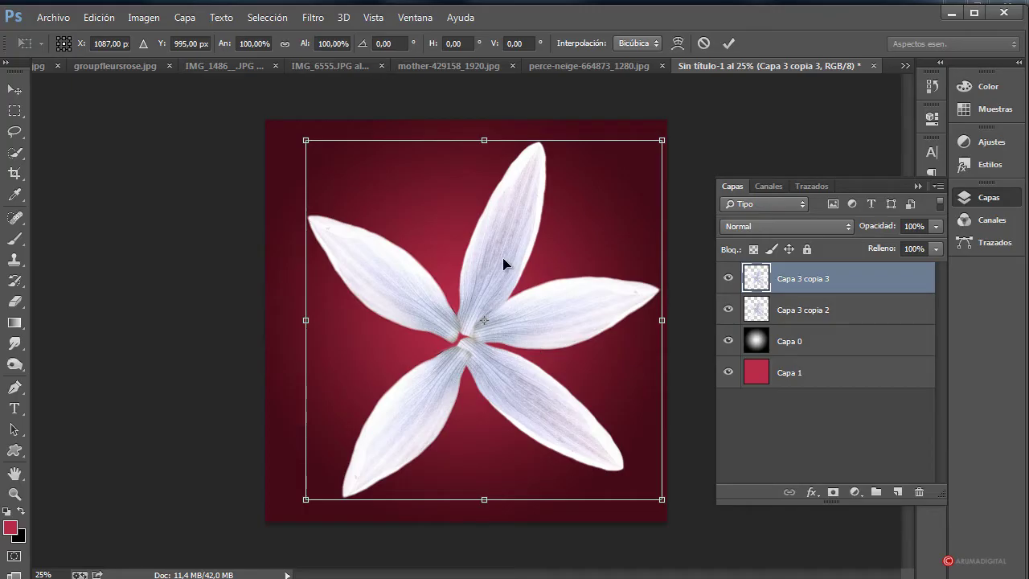
pyautogui.rightClick(504, 262)
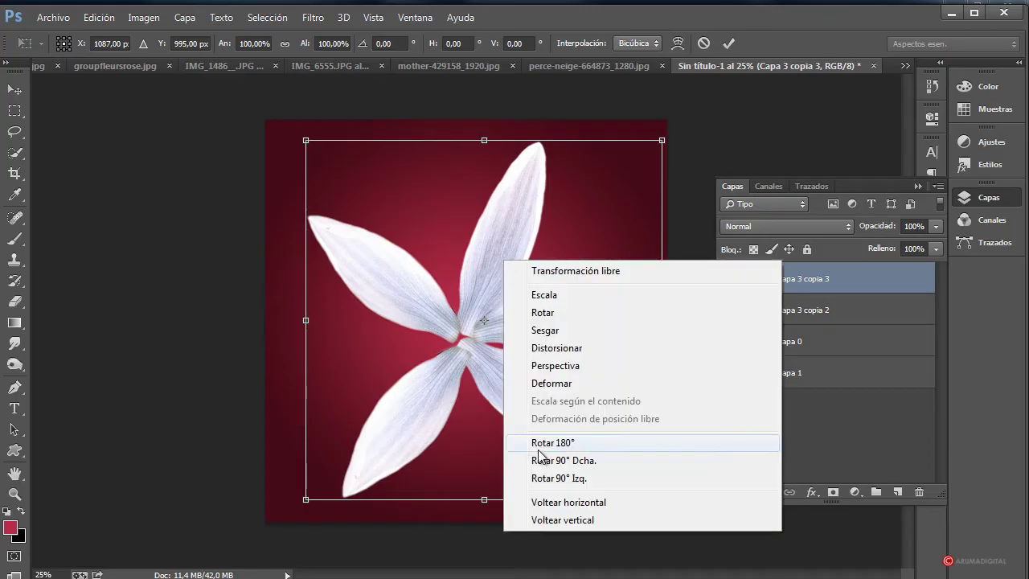
pyautogui.click(560, 503)
# - Rotate and move the flipped copy over the original so the centres meet and its petals are offset from those beneath
pyautogui.moveTo(623, 339); pyautogui.dragTo(583, 336)
pyautogui.moveTo(676, 278); pyautogui.dragTo(678, 255)
pyautogui.moveTo(590, 333); pyautogui.dragTo(638, 288)
pyautogui.moveTo(663, 252); pyautogui.dragTo(658, 294)
pyautogui.moveTo(672, 249); pyautogui.dragTo(394, 121)
pyautogui.moveTo(562, 258); pyautogui.dragTo(568, 315)
pyautogui.moveTo(659, 209); pyautogui.dragTo(573, 363)
pyautogui.moveTo(651, 387); pyautogui.dragTo(654, 361)
pyautogui.press('m')
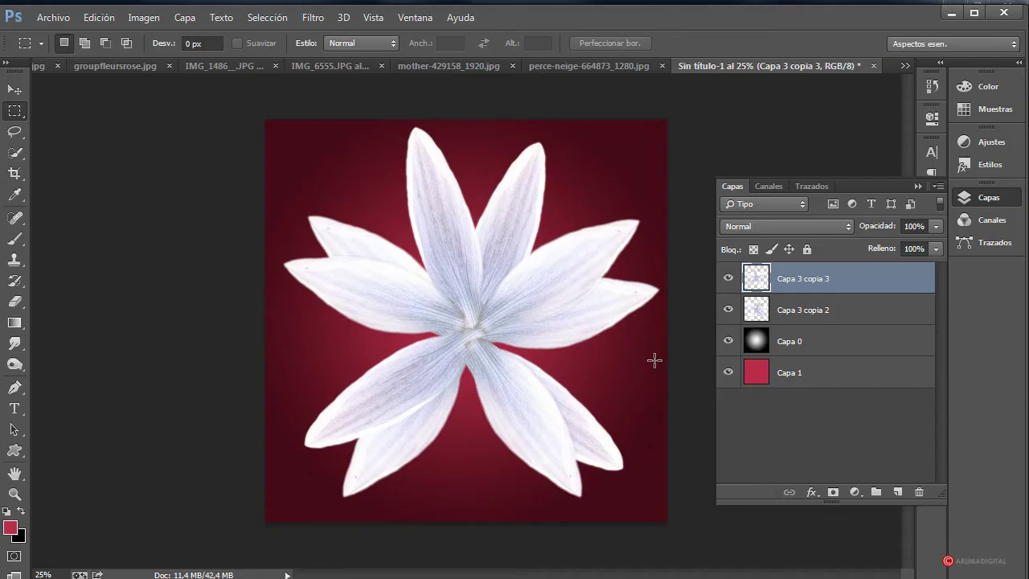
# - Duplicate Capa 3 copia 3 and rotate the new copy about 104°
pyautogui.moveTo(849, 285); pyautogui.dragTo(897, 491)
pyautogui.rightClick(530, 301)
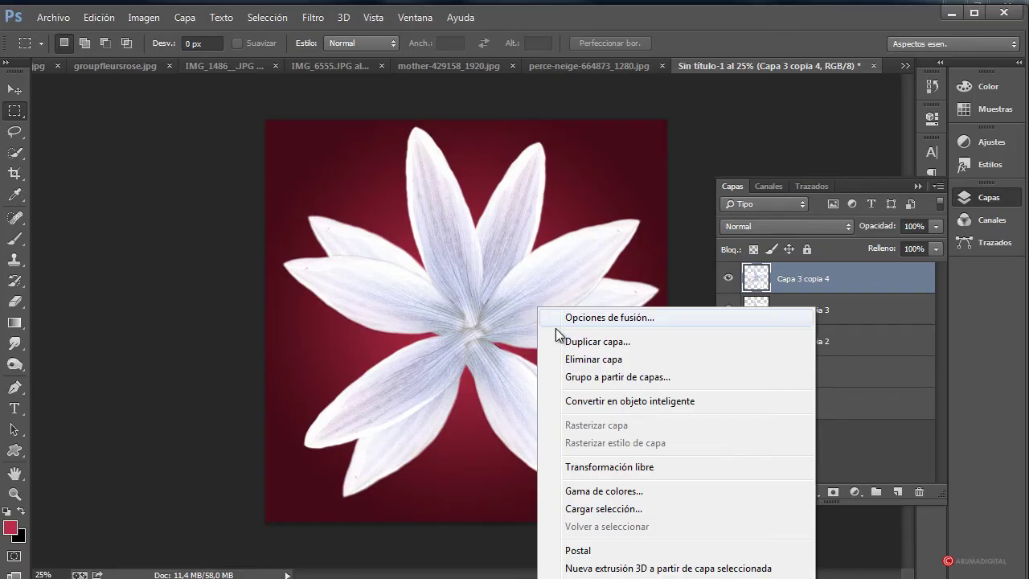
pyautogui.click(601, 462)
pyautogui.moveTo(608, 187); pyautogui.dragTo(492, 498)
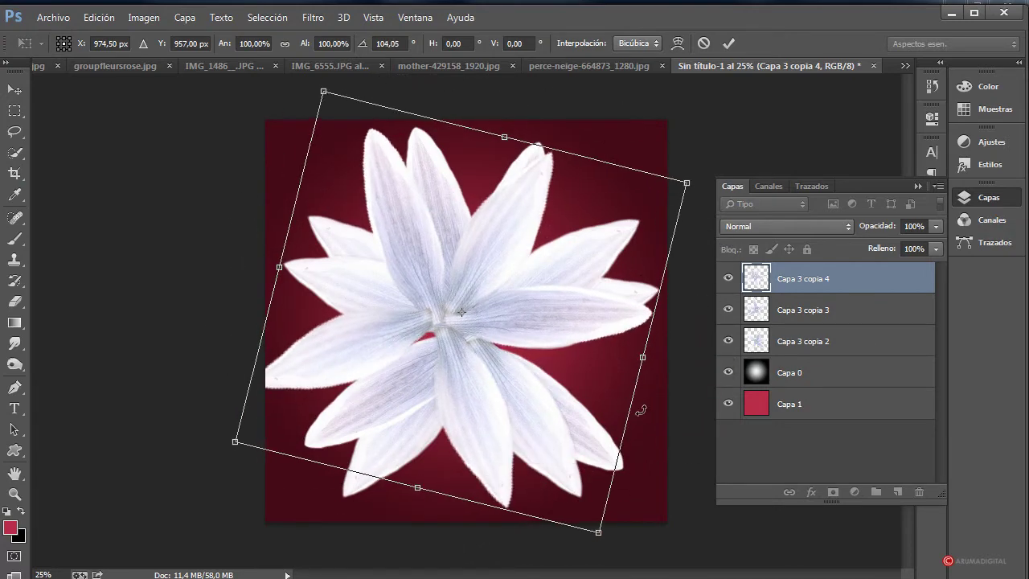
# - Fine-tune the rotation and position of Capa 3 copia 4 so its centre meets the flower's and its petals fill the gaps
pyautogui.moveTo(636, 409); pyautogui.dragTo(647, 438)
pyautogui.moveTo(615, 285); pyautogui.dragTo(626, 318)
pyautogui.moveTo(680, 354); pyautogui.dragTo(680, 393)
pyautogui.moveTo(638, 335); pyautogui.dragTo(649, 322)
pyautogui.moveTo(406, 88); pyautogui.dragTo(406, 96)
pyautogui.moveTo(519, 251); pyautogui.dragTo(518, 238)
pyautogui.moveTo(693, 352); pyautogui.dragTo(690, 352)
pyautogui.press('Return')
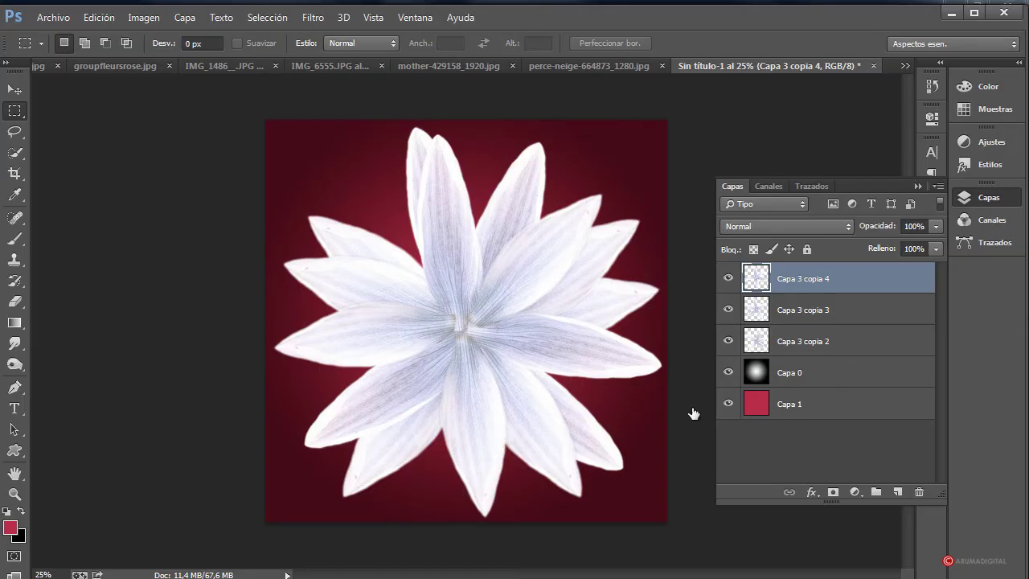
# - Select the three flower layers and scale them together to about 95% around their centre
pyautogui.keyDown('shift'); pyautogui.click(836, 342); pyautogui.keyUp('shift')
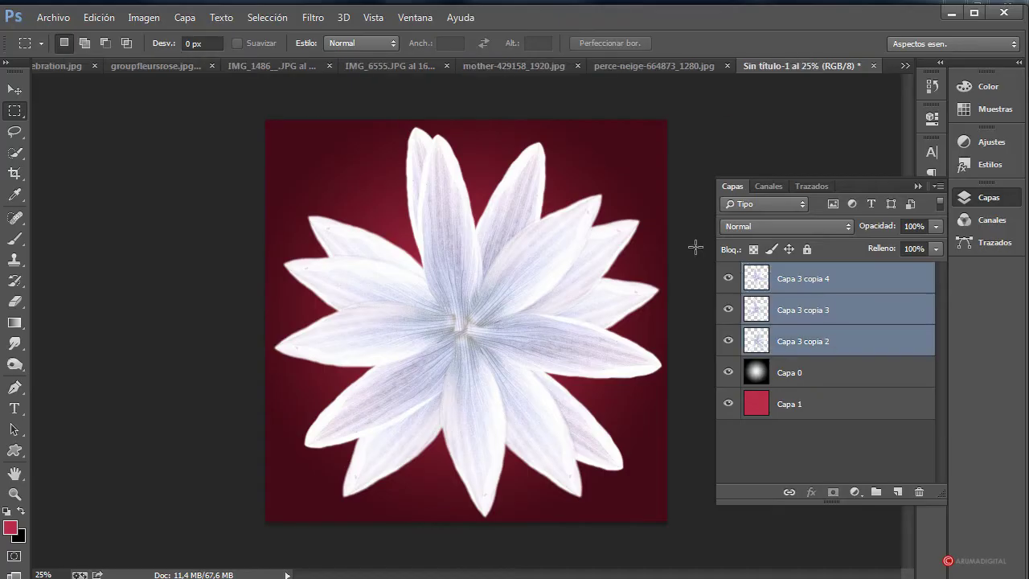
pyautogui.rightClick(546, 233)
pyautogui.click(608, 397)
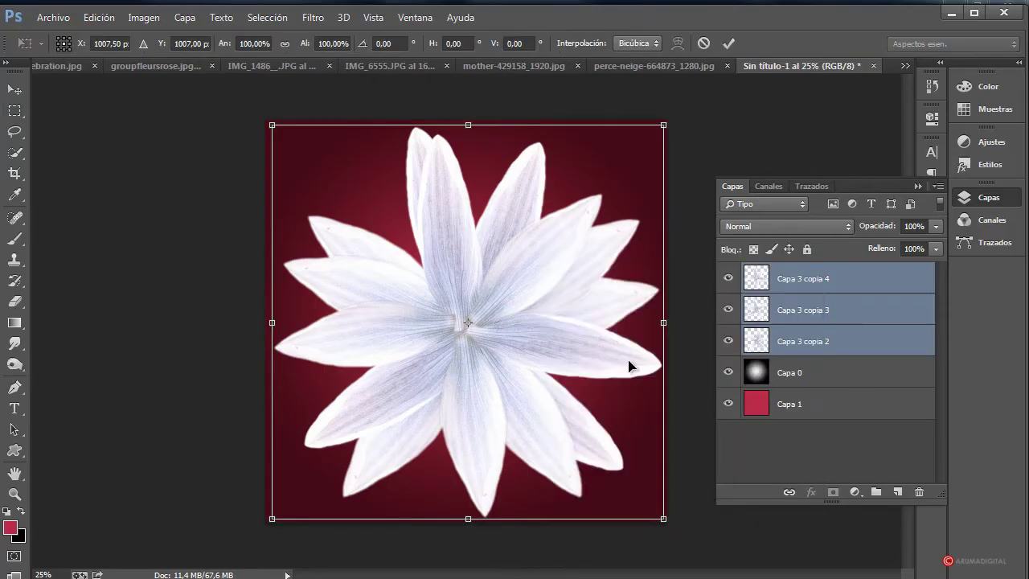
pyautogui.moveTo(669, 121); pyautogui.dragTo(655, 135)
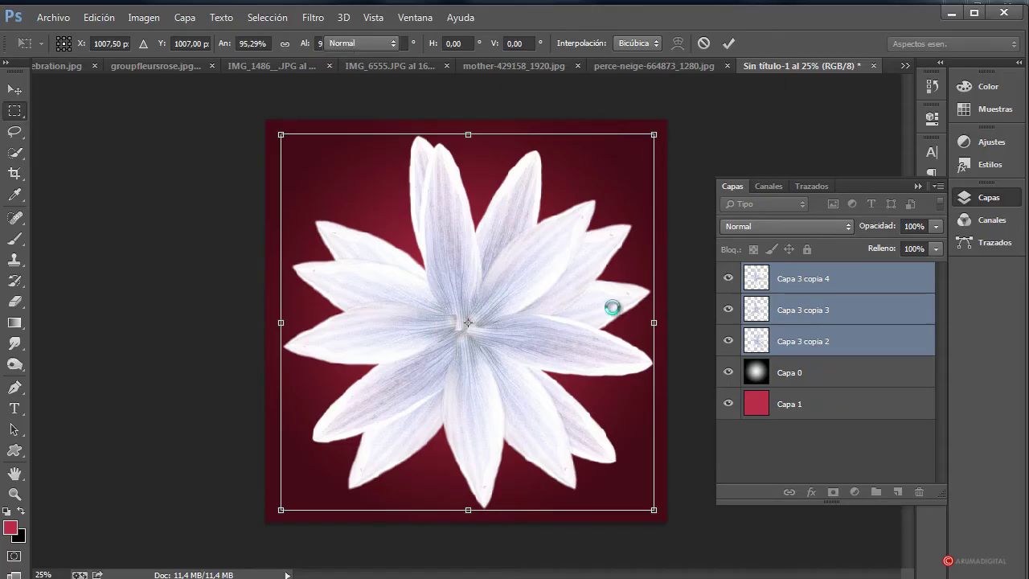
pyautogui.press('Return')
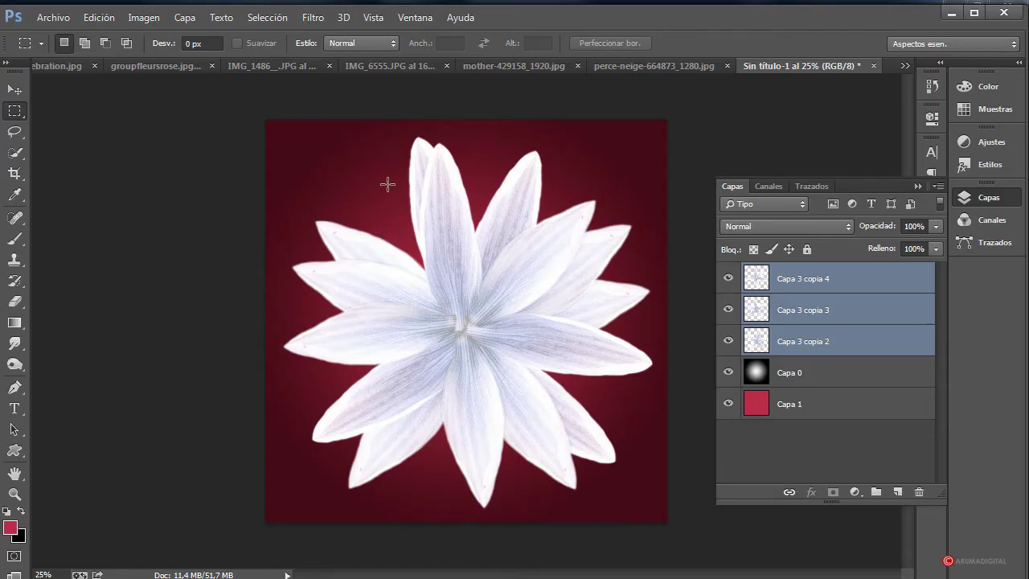
# - In perce-neige-664873_1280.jpg, deselect the upper-right petal and copy the remaining selected upper-left petal into Sin título-1 as a new layer
pyautogui.click(642, 66)
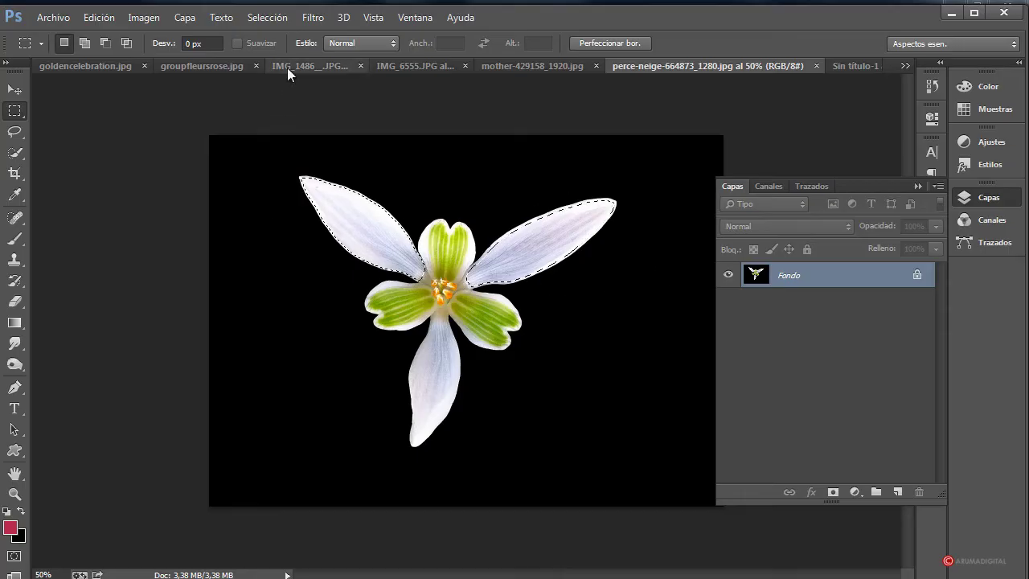
pyautogui.click(21, 137)
pyautogui.moveTo(573, 182)
pyautogui.mouseDown()
pyautogui.moveTo(465, 259)
pyautogui.moveTo(477, 311)
pyautogui.moveTo(626, 209)
pyautogui.moveTo(609, 180)
pyautogui.moveTo(534, 203)
pyautogui.mouseUp()
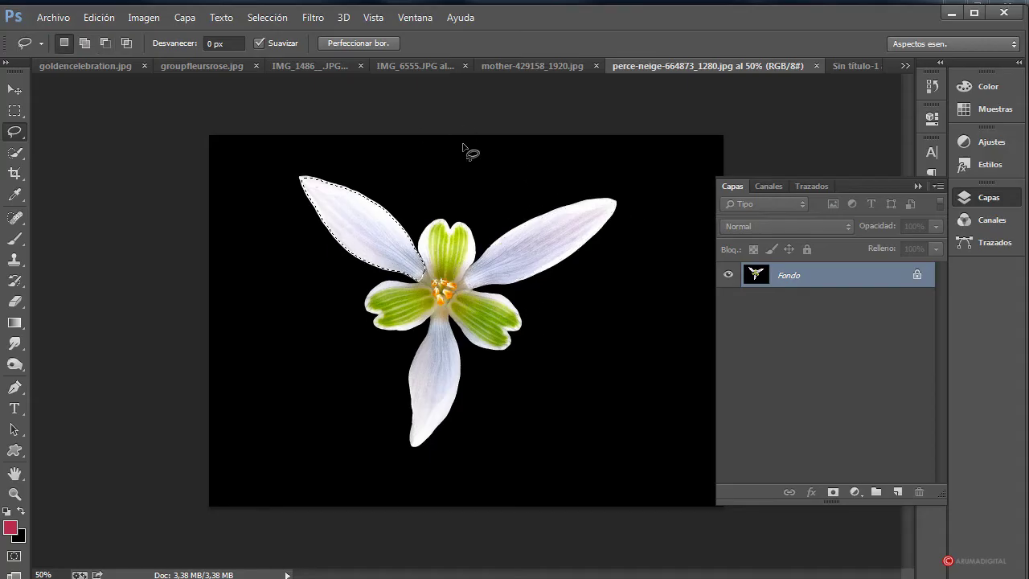
pyautogui.click(518, 65)
pyautogui.click(431, 65)
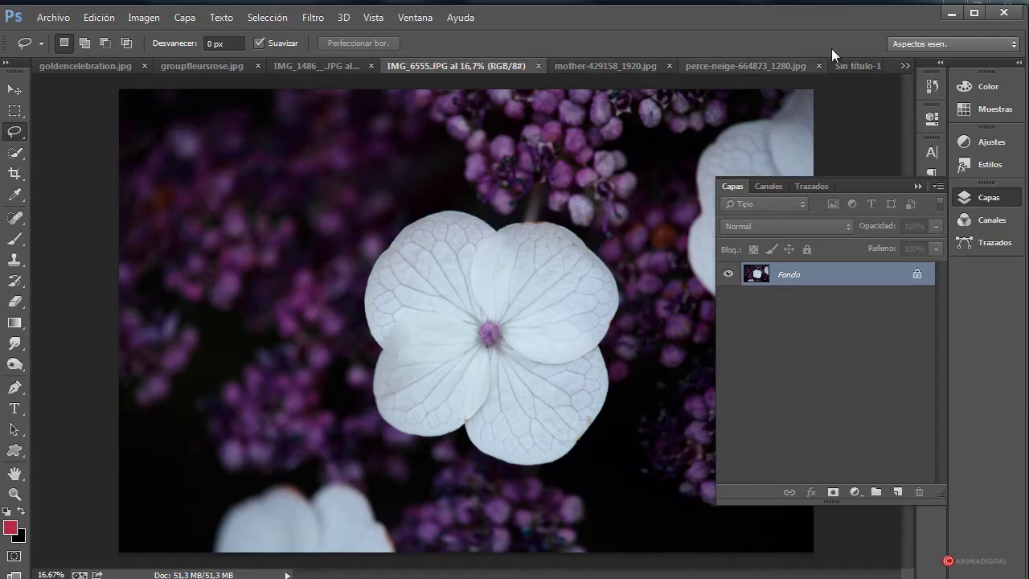
pyautogui.click(866, 65)
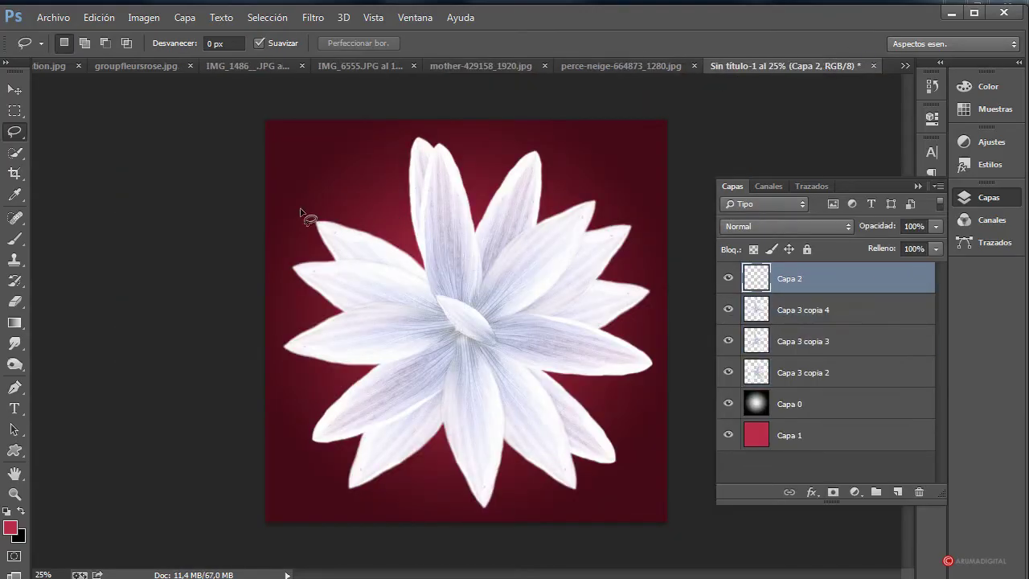
# - Enlarge and rotate the pasted Capa 2 petal, placing it in the flower's upper-left gap with its base at the centre
pyautogui.click(14, 111)
pyautogui.rightClick(437, 300)
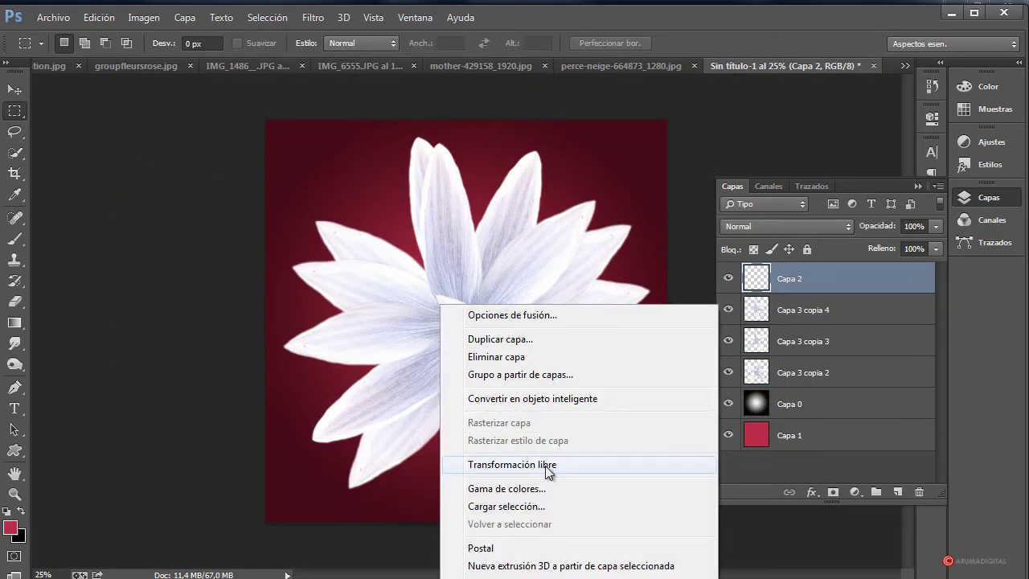
pyautogui.click(545, 464)
pyautogui.moveTo(434, 293); pyautogui.dragTo(355, 228)
pyautogui.moveTo(534, 262); pyautogui.dragTo(541, 290)
pyautogui.moveTo(468, 316); pyautogui.dragTo(447, 273)
pyautogui.press('Return')
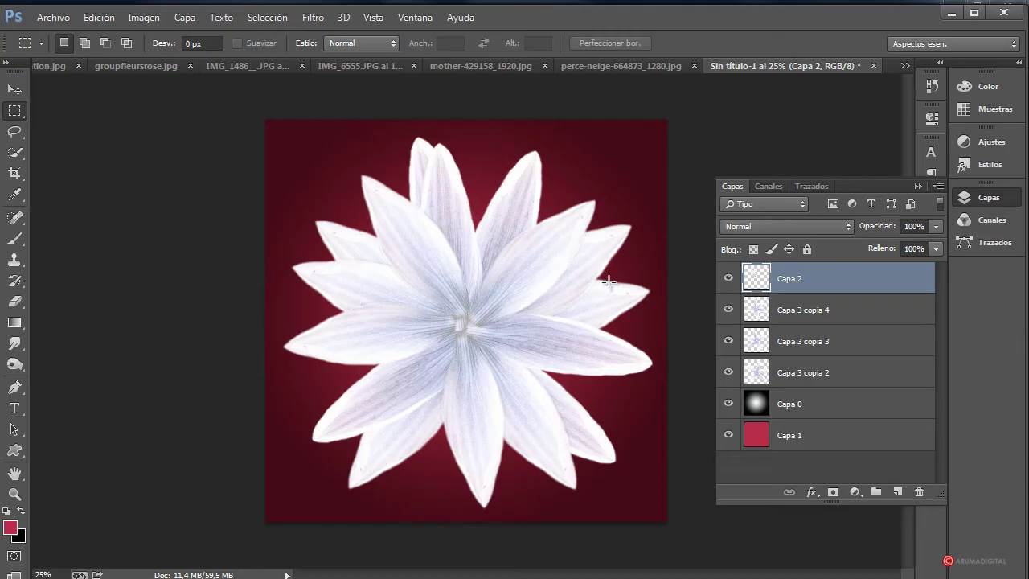
# - Switch to perce-neige-664873_1280.jpg and close that image
pyautogui.click(495, 63)
pyautogui.click(753, 66)
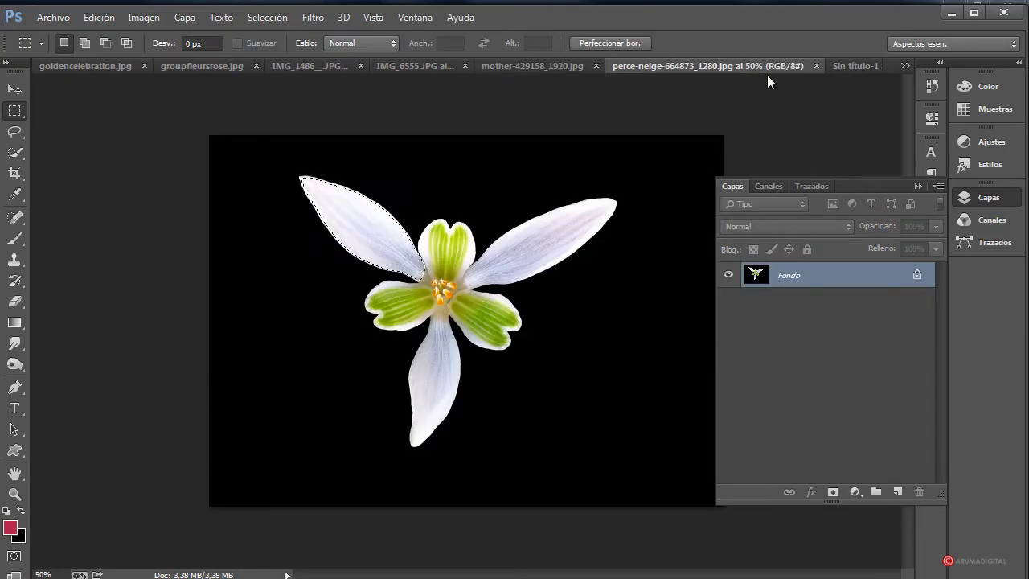
pyautogui.click(816, 66)
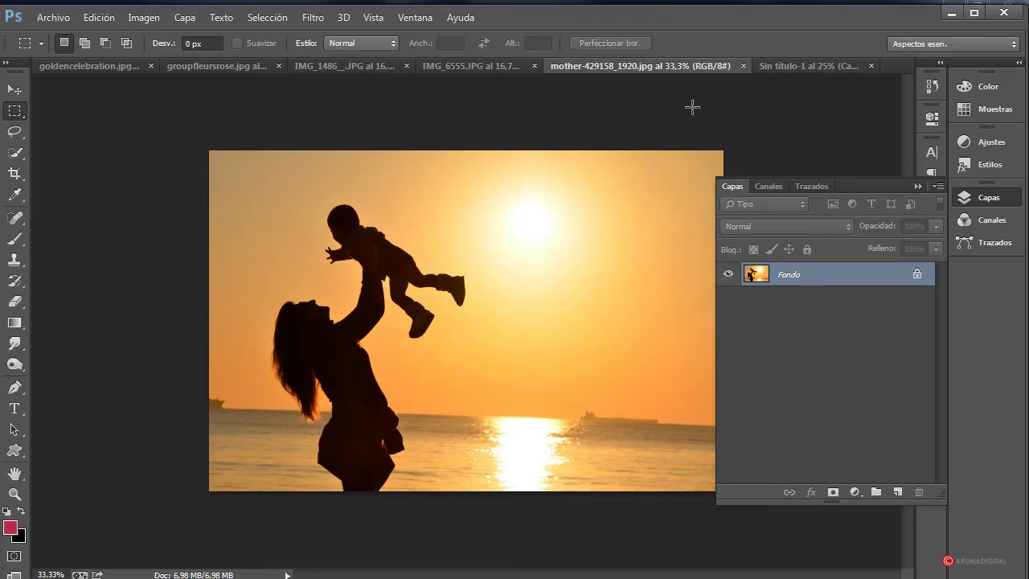
# - In groupfleursrose.jpg, select the whole cluster of pink roses with the Quick Selection tool
pyautogui.click(485, 71)
pyautogui.click(336, 69)
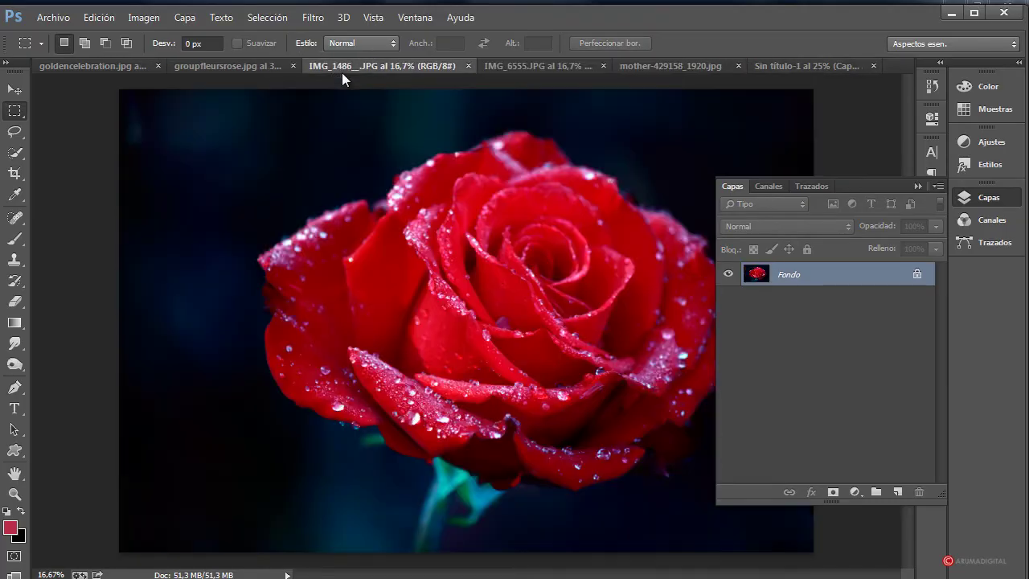
pyautogui.click(257, 63)
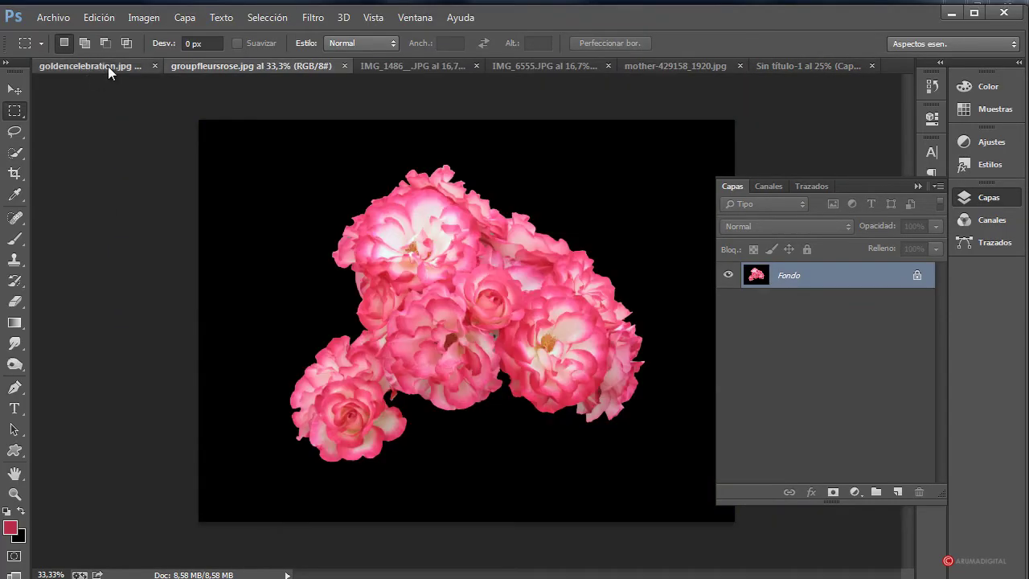
pyautogui.click(108, 66)
pyautogui.click(262, 68)
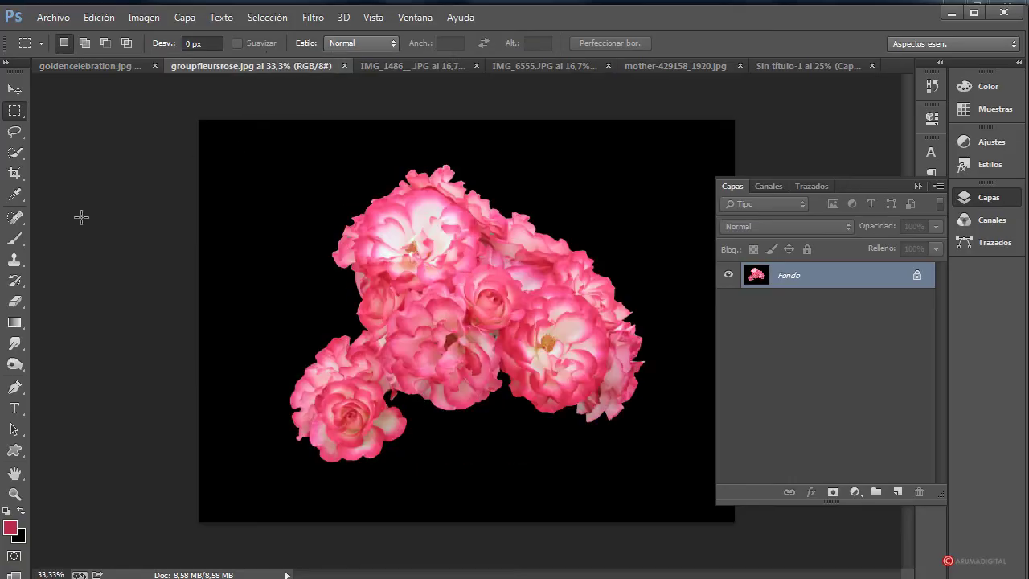
pyautogui.click(15, 152)
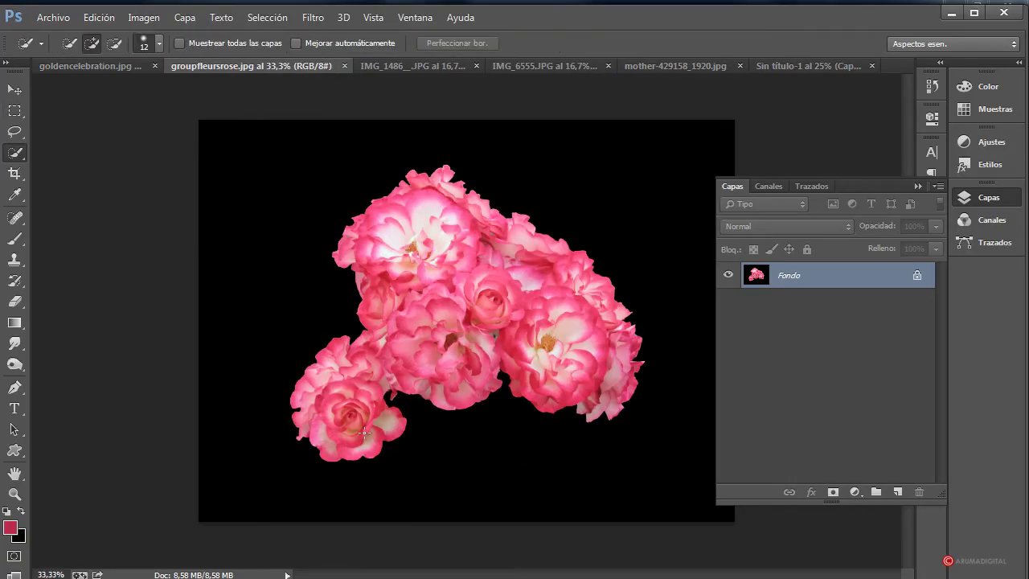
pyautogui.moveTo(350, 417)
pyautogui.mouseDown()
pyautogui.moveTo(347, 384)
pyautogui.moveTo(416, 312)
pyautogui.moveTo(391, 228)
pyautogui.moveTo(439, 189)
pyautogui.moveTo(519, 242)
pyautogui.moveTo(563, 253)
pyautogui.moveTo(568, 308)
pyautogui.moveTo(589, 355)
pyautogui.mouseUp()
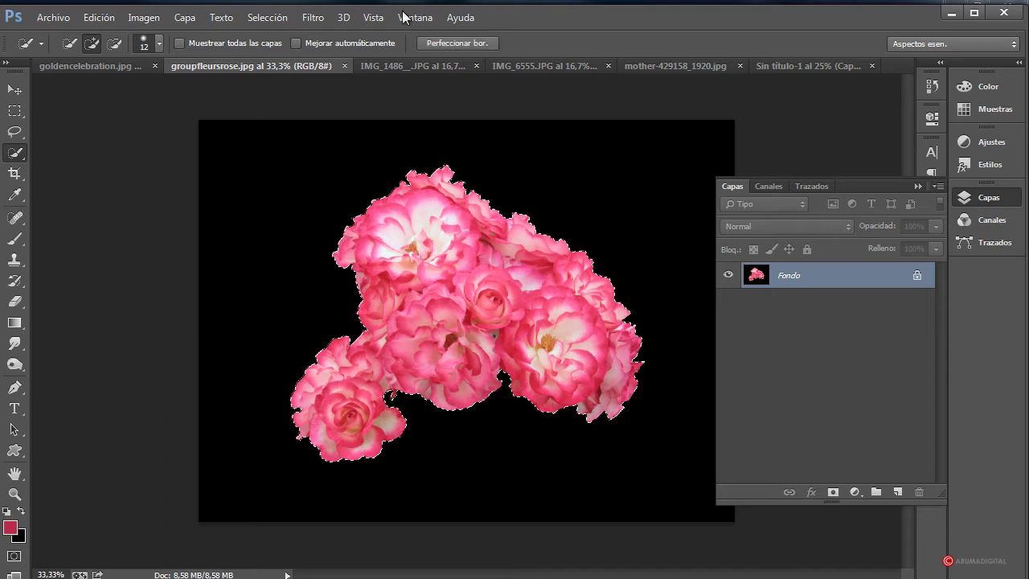
# - Refine the rose selection's edge with smoothing 9, feather 0.9 px, contrast 5% and edge shift -57%
pyautogui.click(455, 43)
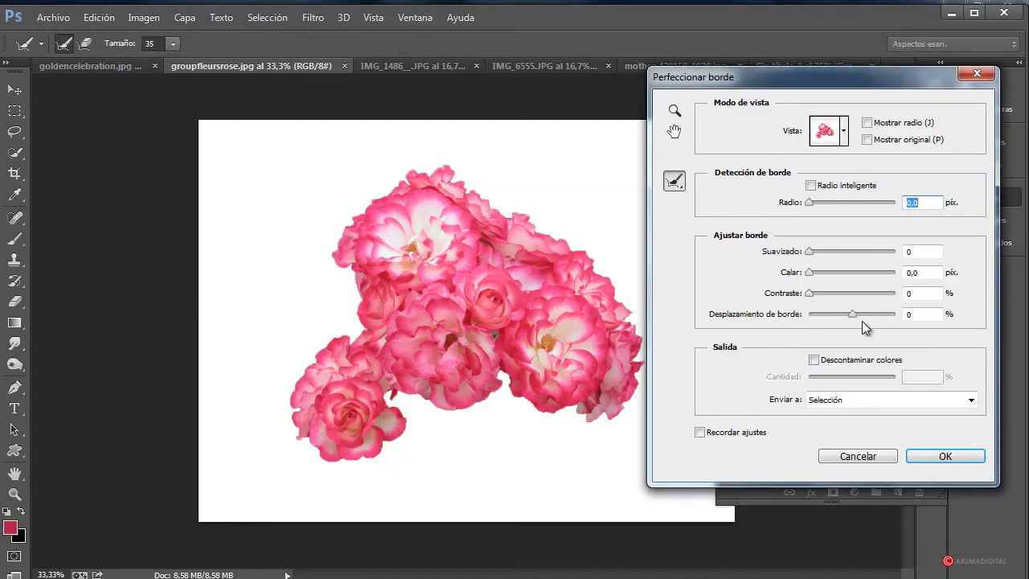
pyautogui.moveTo(852, 314); pyautogui.dragTo(845, 316)
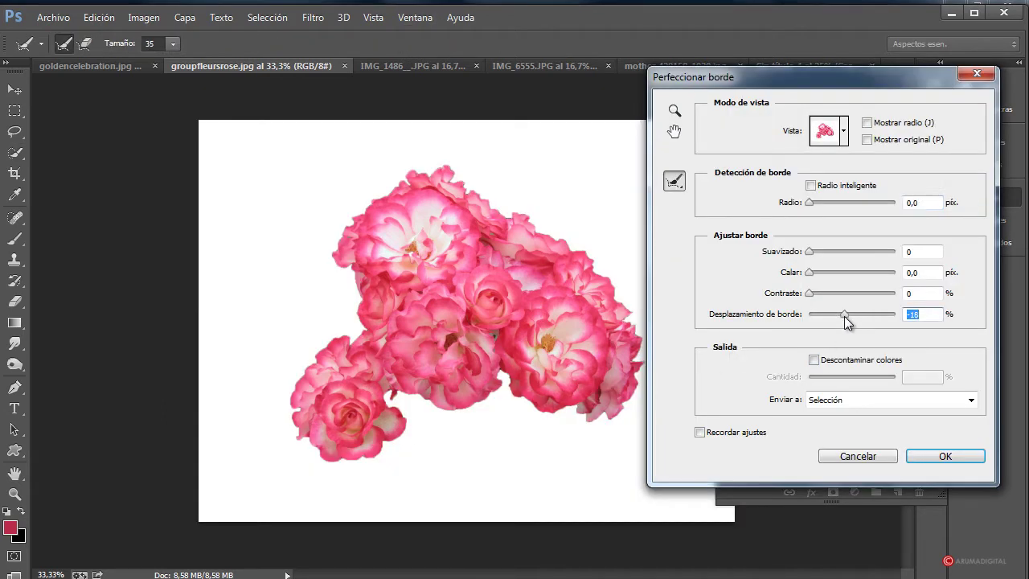
pyautogui.moveTo(810, 250); pyautogui.dragTo(816, 299)
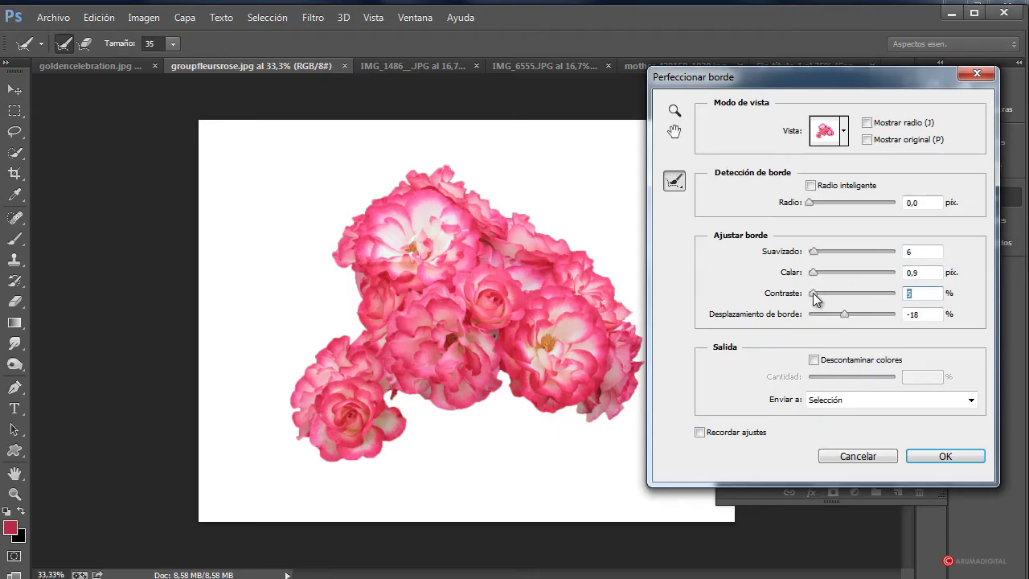
pyautogui.moveTo(813, 251); pyautogui.dragTo(816, 252)
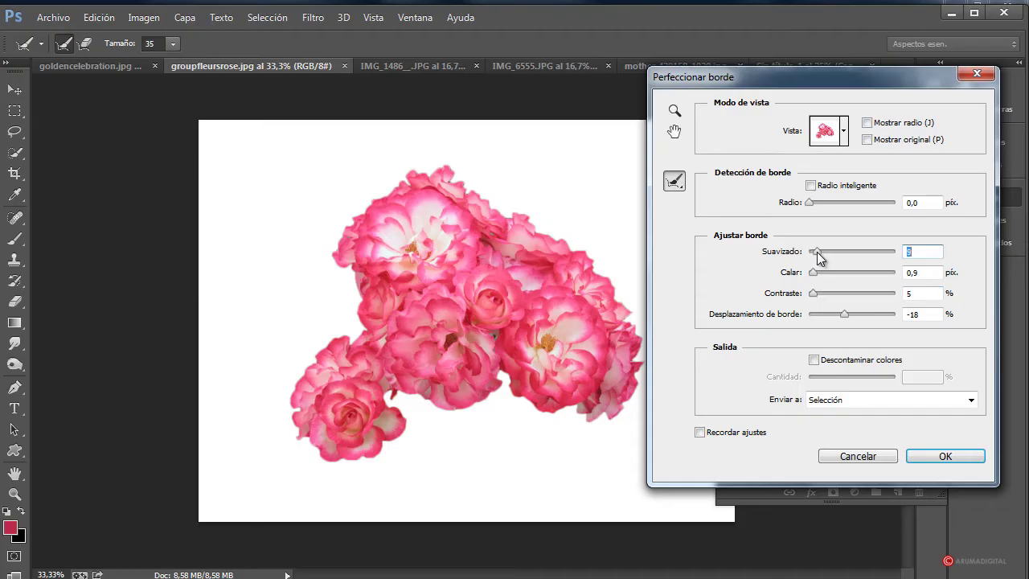
pyautogui.moveTo(842, 318); pyautogui.dragTo(831, 320)
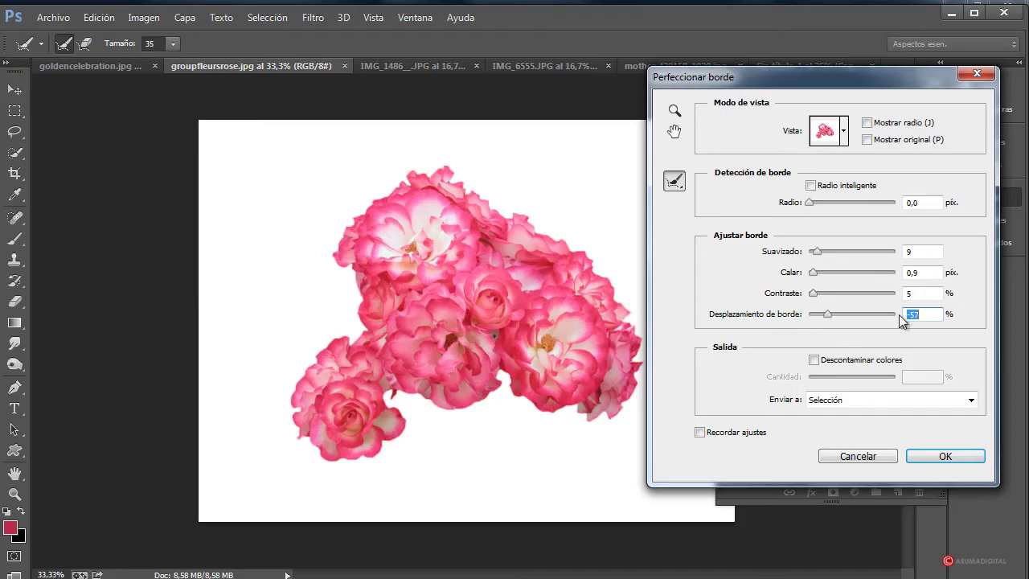
pyautogui.click(945, 458)
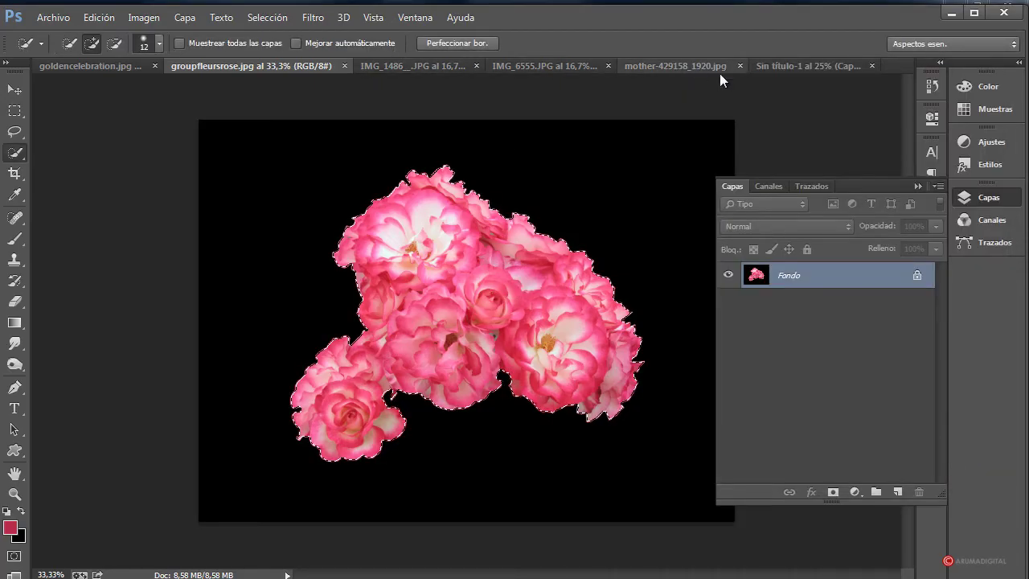
# - Paste the selected roses into Sin título-1, scale them to about 75%, rotate them about 3° and place them slightly right of the flower's centre
pyautogui.click(780, 66)
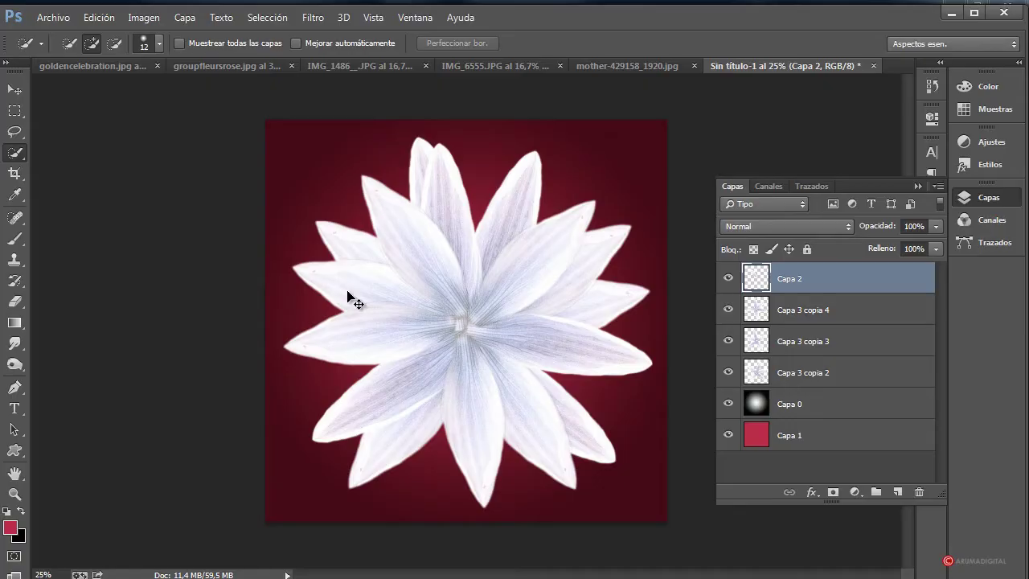
pyautogui.hotkey('ctrl', 'v')
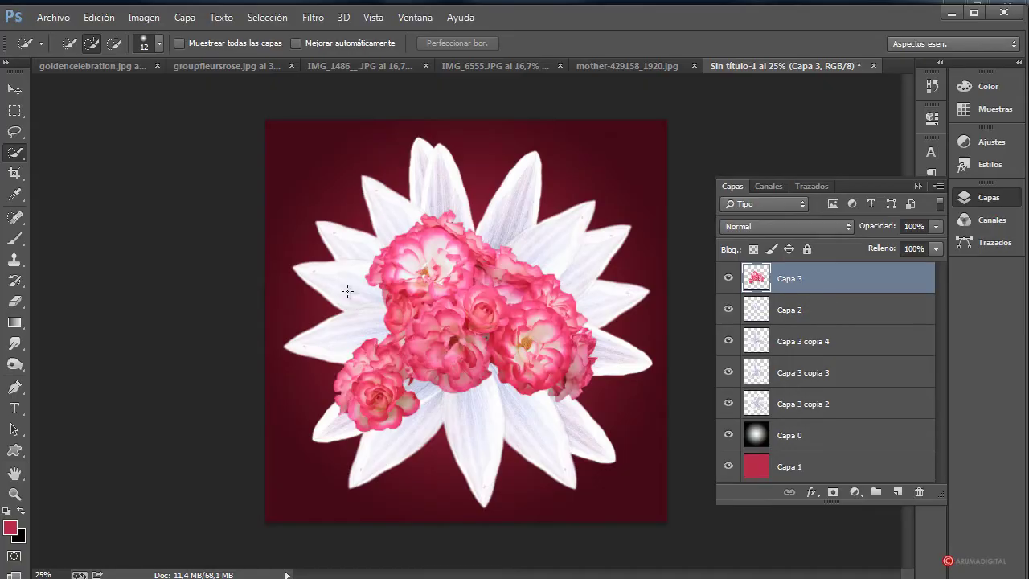
pyautogui.click(14, 113)
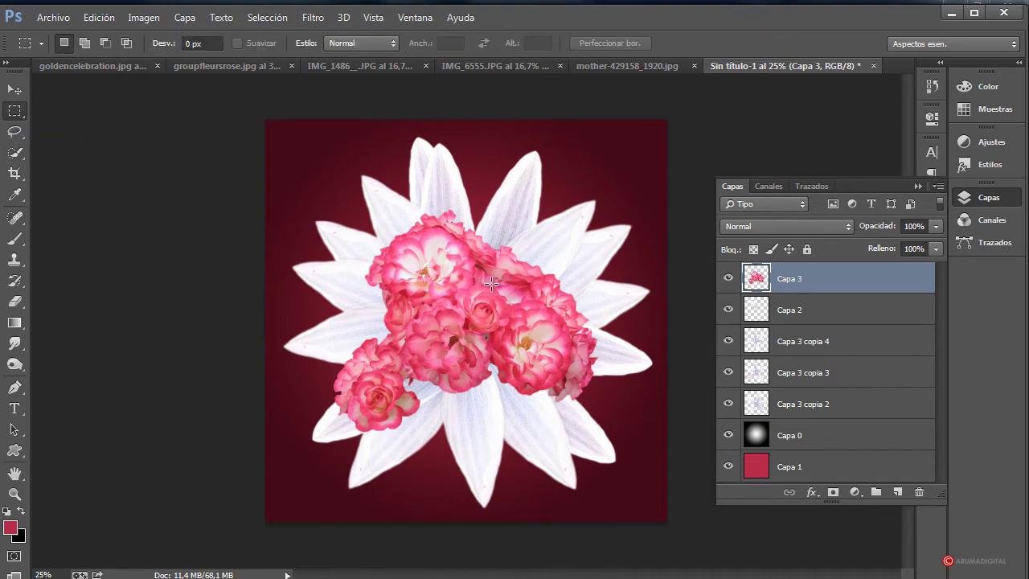
pyautogui.rightClick(491, 283)
pyautogui.click(562, 444)
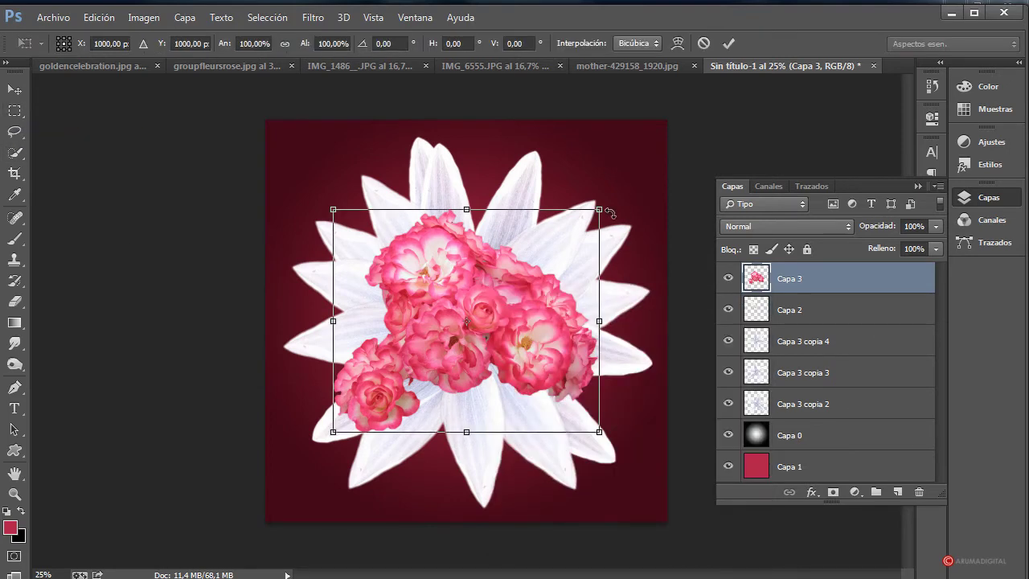
pyautogui.moveTo(600, 211); pyautogui.dragTo(577, 287)
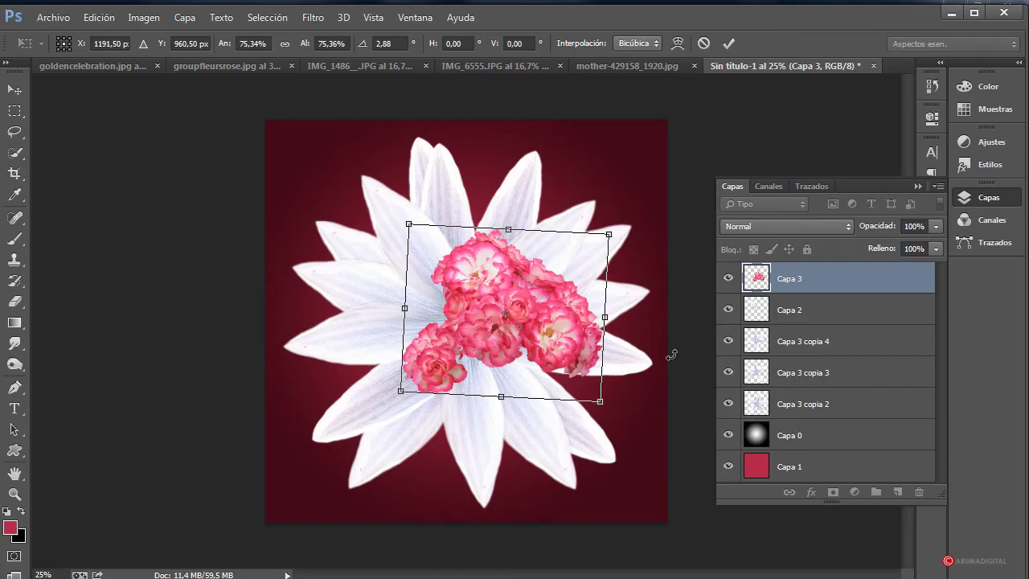
pyautogui.press('Return')
pyautogui.press('m')
# - Duplicate Capa 3, flip the copy horizontally, tilt it slightly, scale it to about 96% and place it over the flower's left half
pyautogui.moveTo(819, 285); pyautogui.dragTo(897, 491)
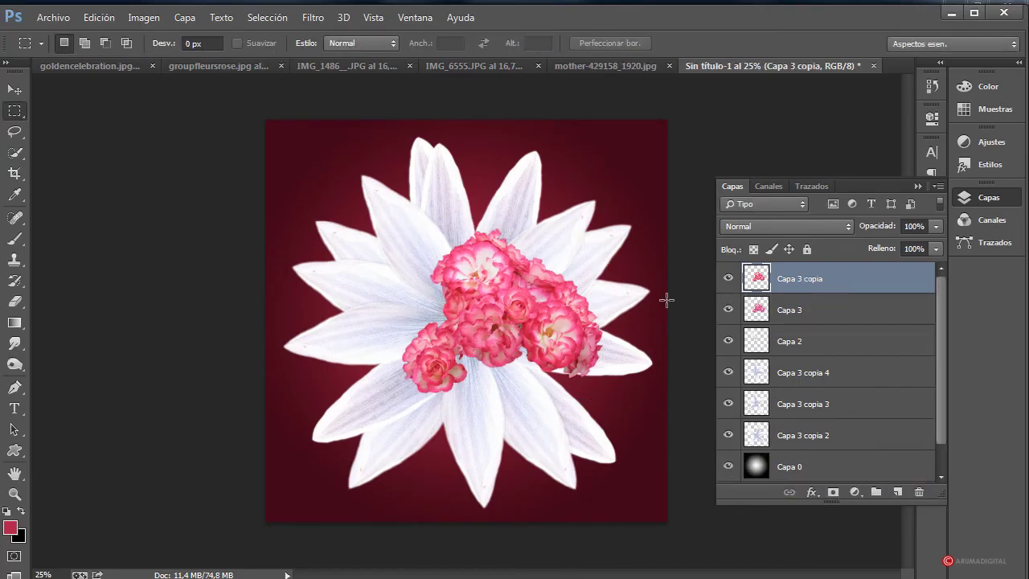
pyautogui.rightClick(541, 274)
pyautogui.click(604, 439)
pyautogui.rightClick(526, 280)
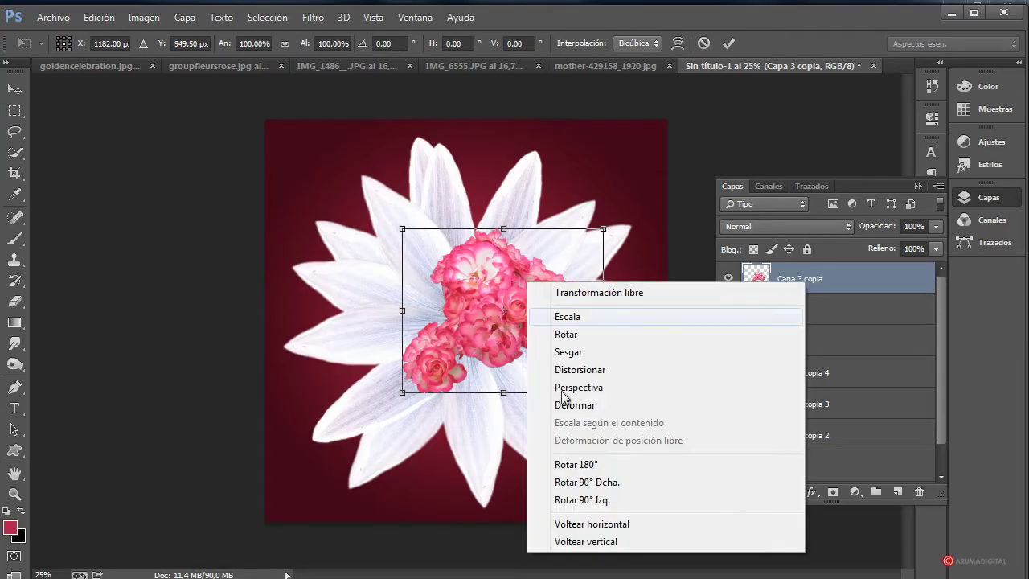
pyautogui.click(615, 524)
pyautogui.moveTo(540, 338); pyautogui.dragTo(487, 328)
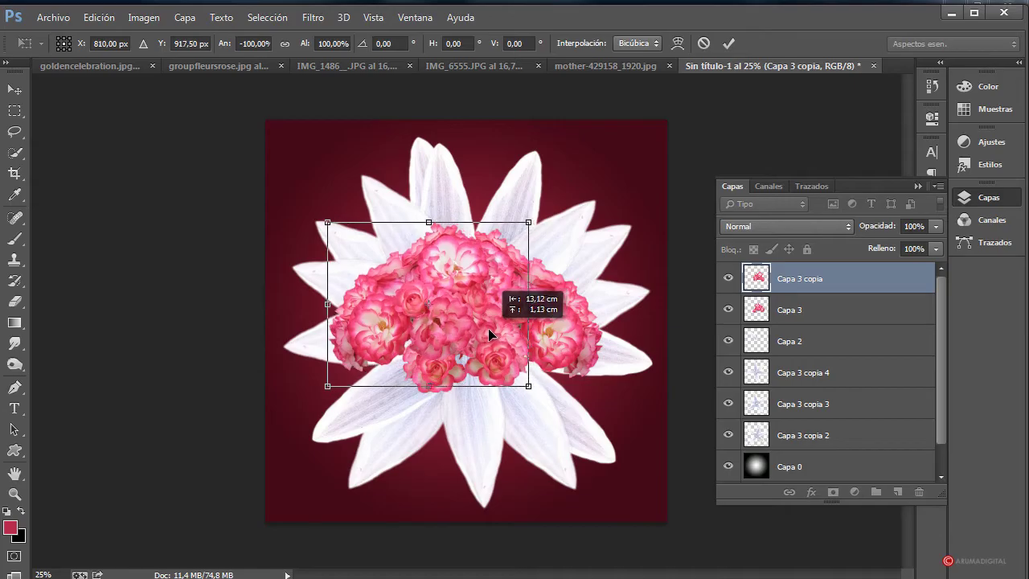
pyautogui.moveTo(573, 330); pyautogui.dragTo(572, 321)
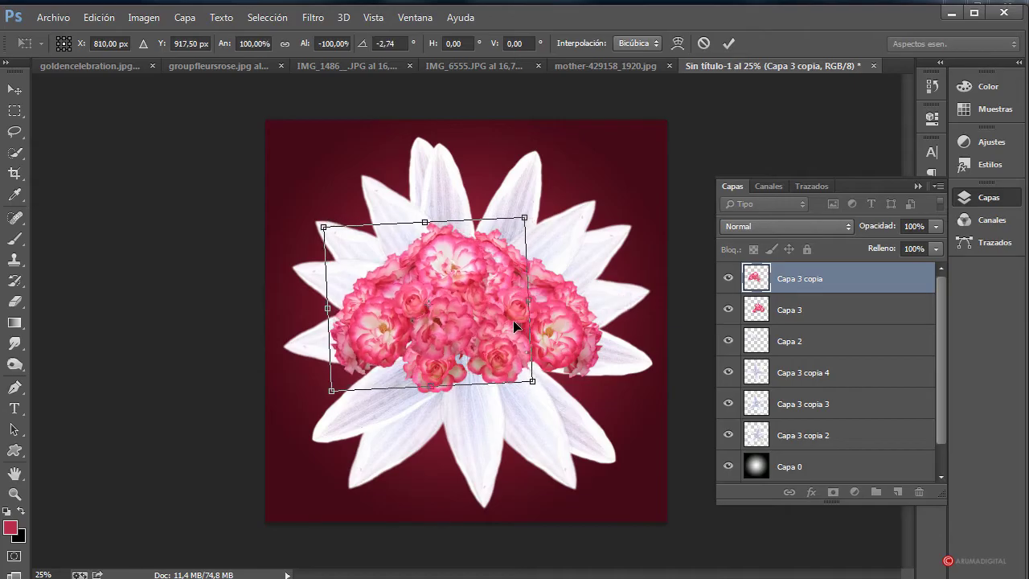
pyautogui.moveTo(505, 327); pyautogui.dragTo(502, 328)
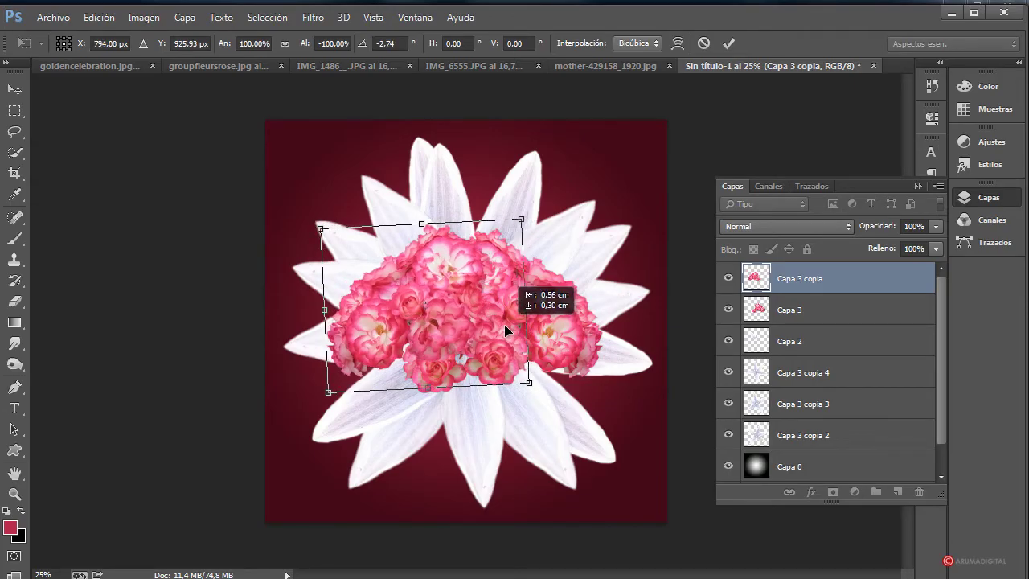
pyautogui.moveTo(522, 220); pyautogui.dragTo(517, 223)
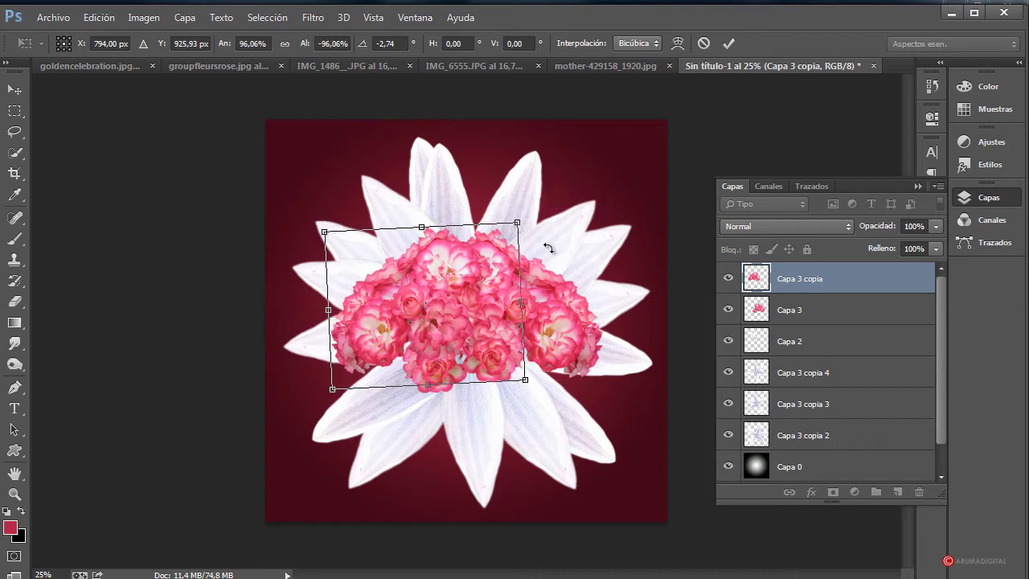
pyautogui.press('Return')
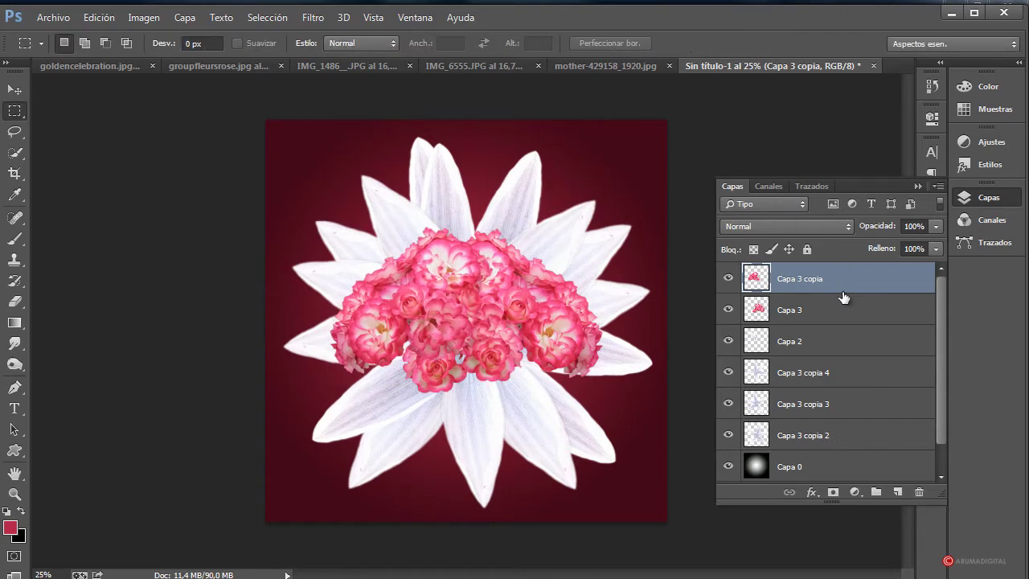
# - Duplicate the Capa 3 copia roses, rotate the copy about -167° and place it over the lower right of the flower's centre
pyautogui.moveTo(831, 285); pyautogui.dragTo(897, 492)
pyautogui.rightClick(484, 292)
pyautogui.click(548, 453)
pyautogui.moveTo(580, 257); pyautogui.dragTo(507, 388)
pyautogui.moveTo(579, 406); pyautogui.dragTo(561, 392)
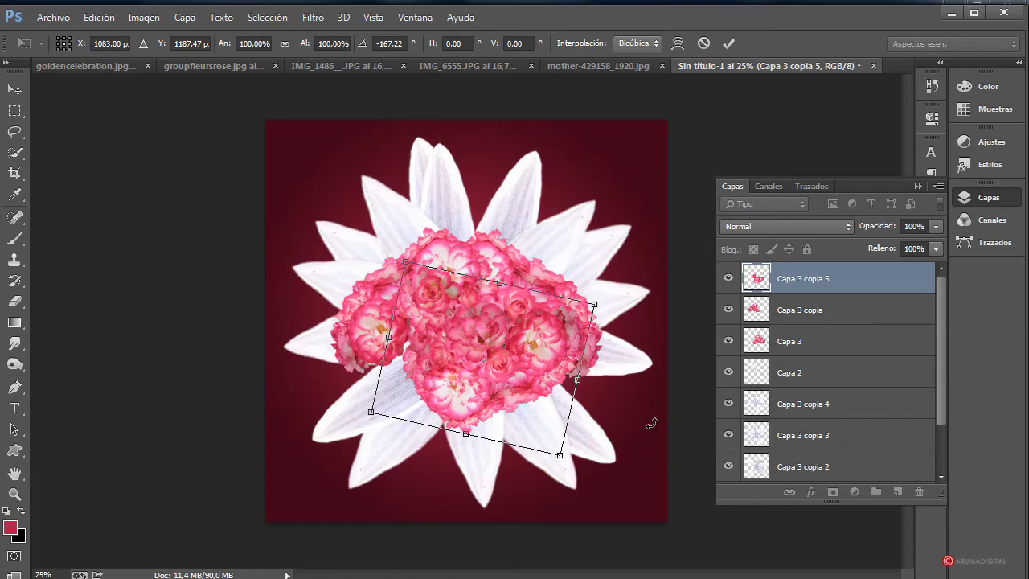
pyautogui.press('Return')
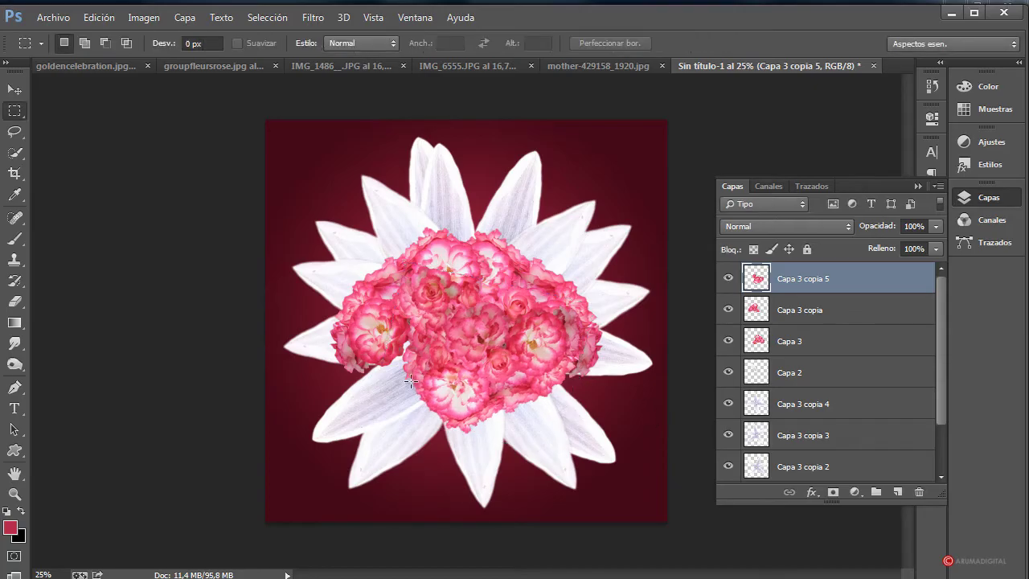
# - Duplicate the Capa 3 copia 5 rose layer
pyautogui.moveTo(803, 289); pyautogui.dragTo(897, 491)
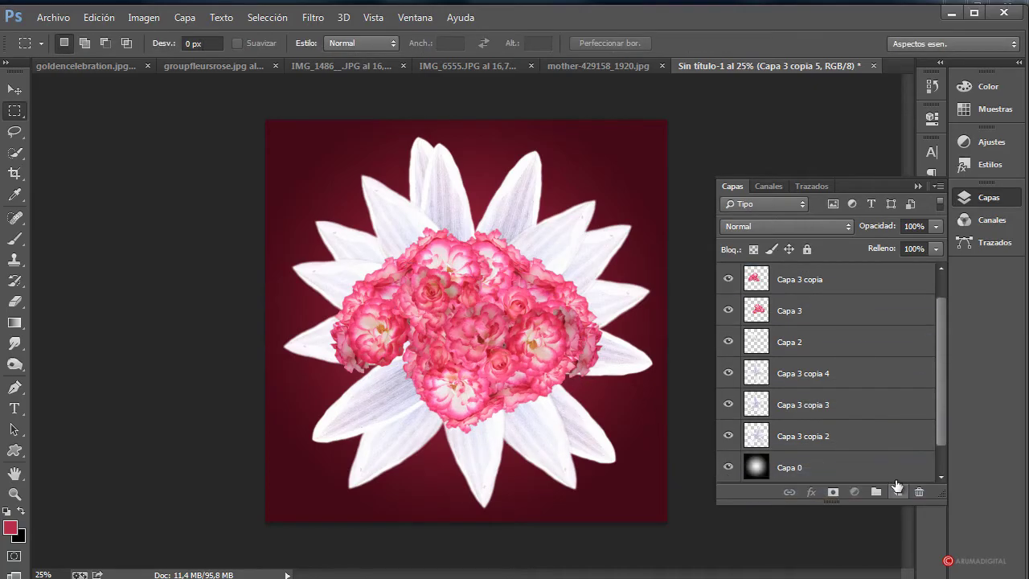
pyautogui.rightClick(474, 321)
pyautogui.click(558, 482)
pyautogui.moveTo(609, 298); pyautogui.dragTo(572, 250)
pyautogui.moveTo(579, 297); pyautogui.dragTo(519, 398)
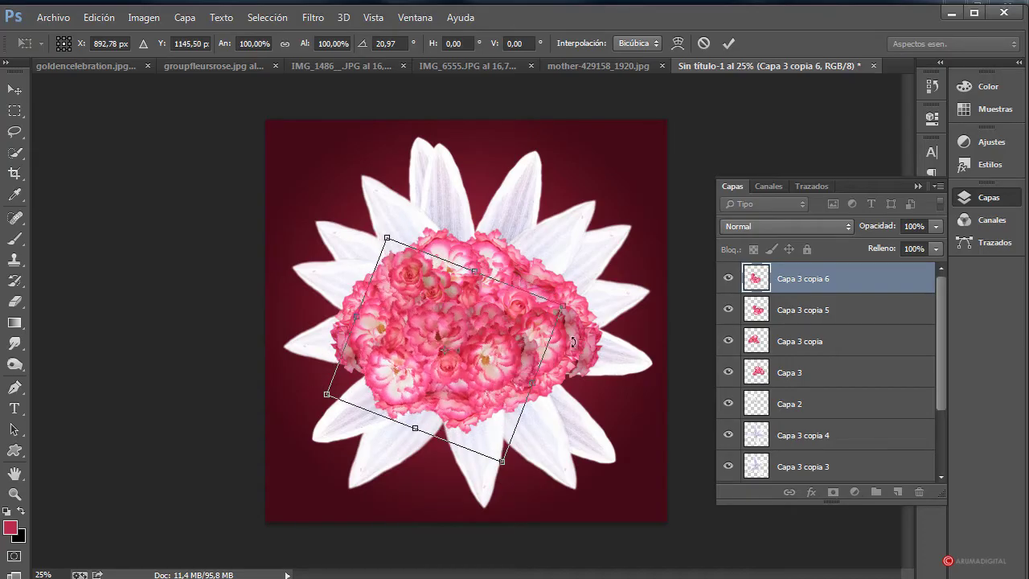
pyautogui.moveTo(530, 338); pyautogui.dragTo(530, 339)
pyautogui.moveTo(635, 318); pyautogui.dragTo(557, 278)
pyautogui.press('Return')
pyautogui.press('m')
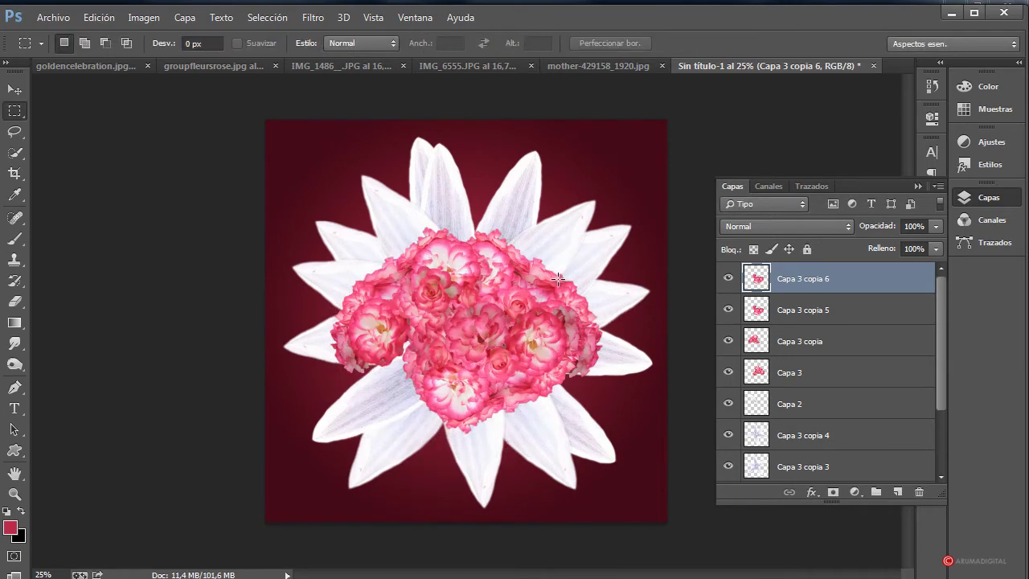
# - Flip the Capa 3 copia 6 roses horizontally and move them straight left to mirror the lower-right roses
pyautogui.rightClick(492, 330)
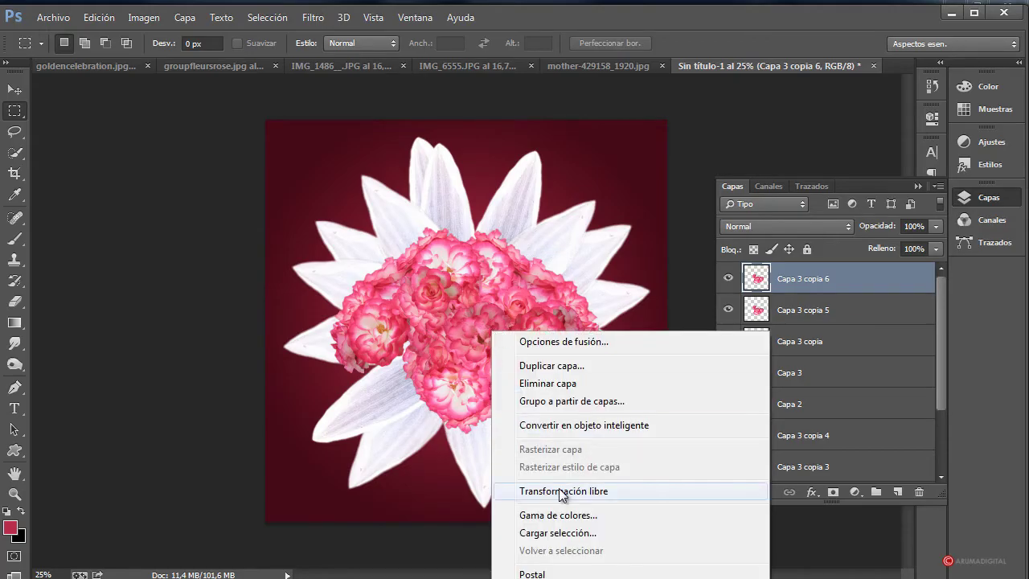
pyautogui.click(553, 491)
pyautogui.rightClick(490, 335)
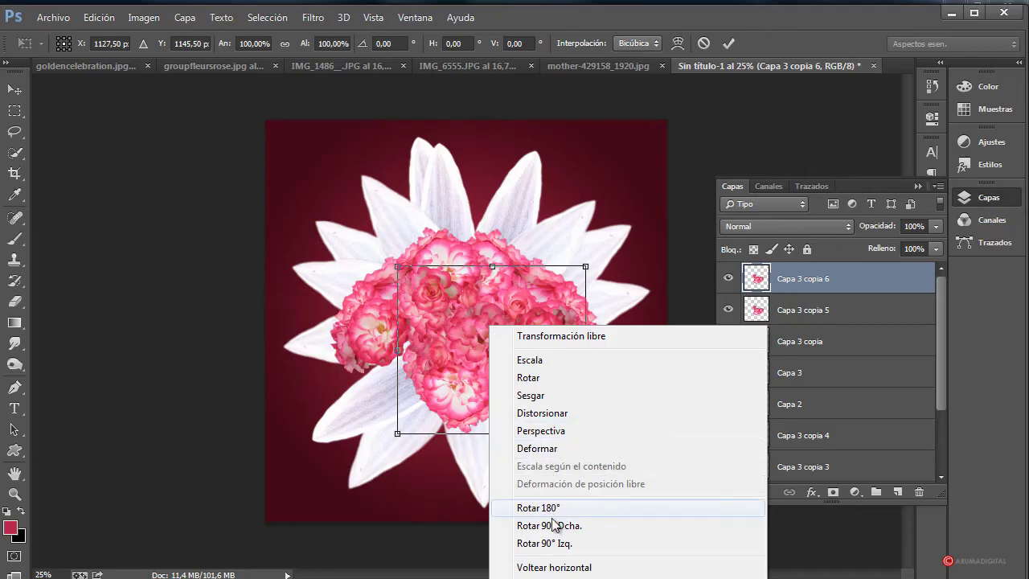
pyautogui.click(562, 568)
pyautogui.moveTo(536, 372); pyautogui.dragTo(472, 372)
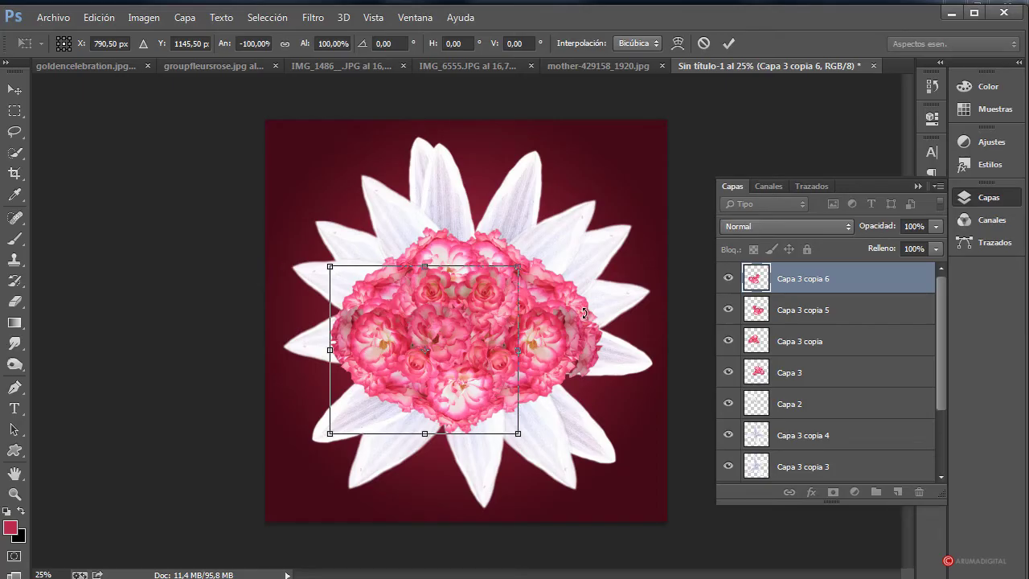
pyautogui.press('Return')
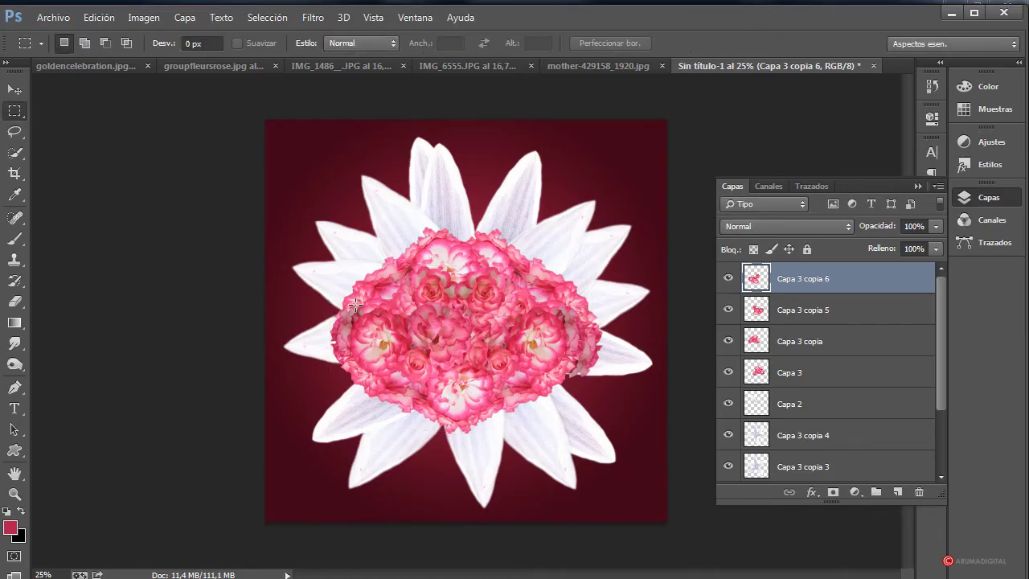
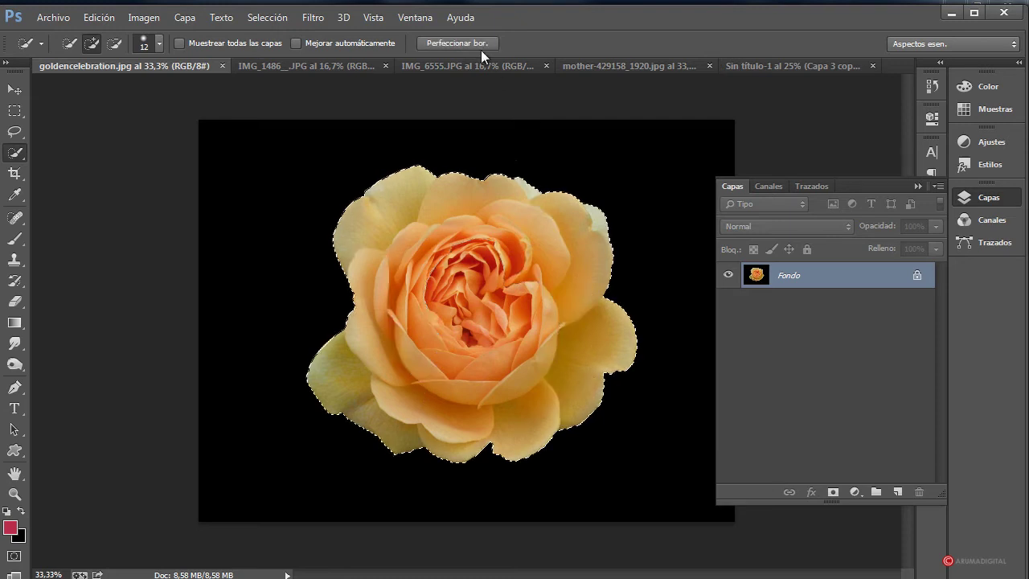
# - Refine the orange rose selection's edge with smoothing 11, feather 1,9 px, contrast 7% and edge shift -42%
pyautogui.click(469, 42)
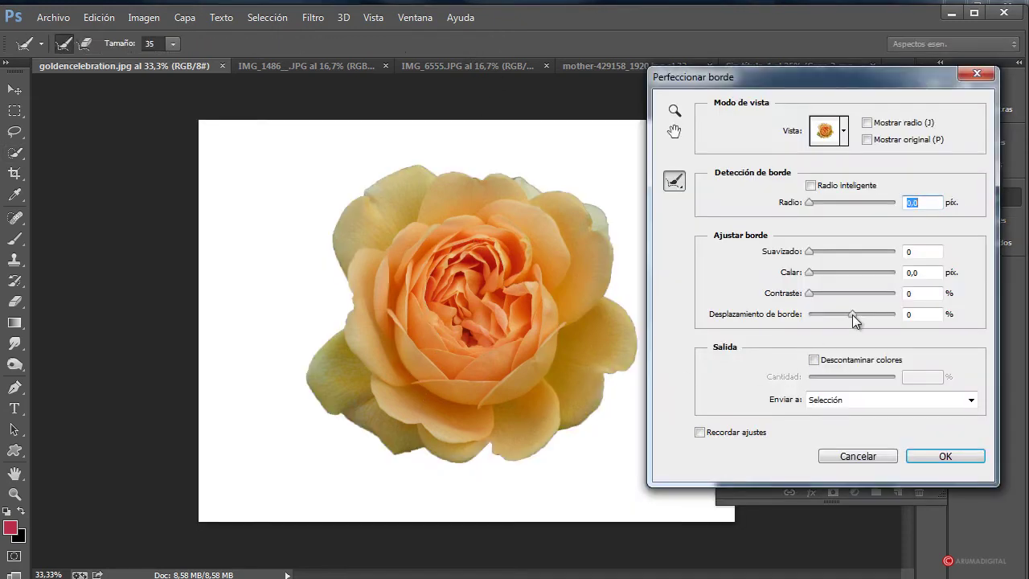
pyautogui.moveTo(852, 314)
pyautogui.mouseDown()
pyautogui.moveTo(861, 314)
pyautogui.moveTo(847, 314)
pyautogui.mouseUp()
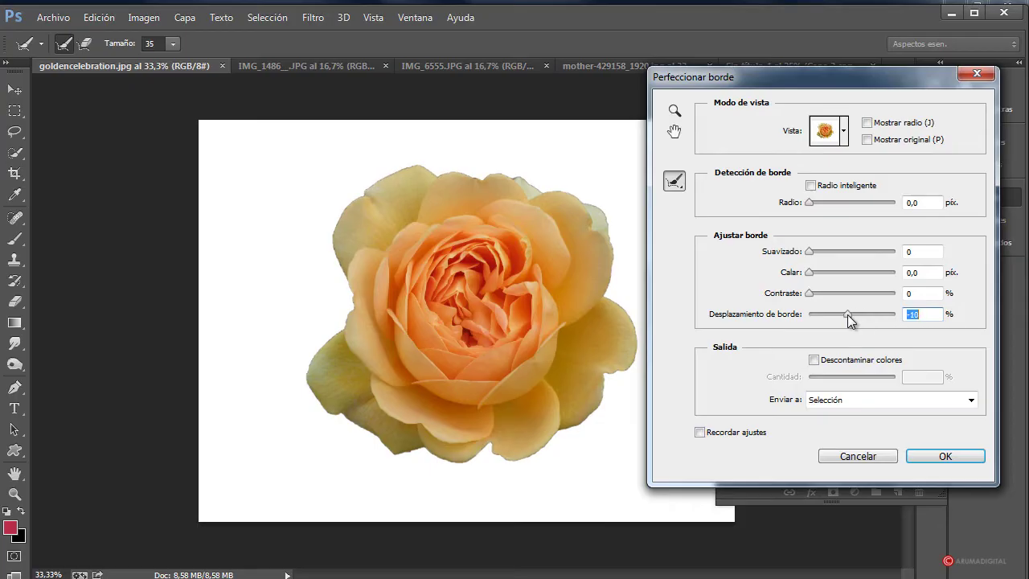
pyautogui.moveTo(809, 251); pyautogui.dragTo(835, 315)
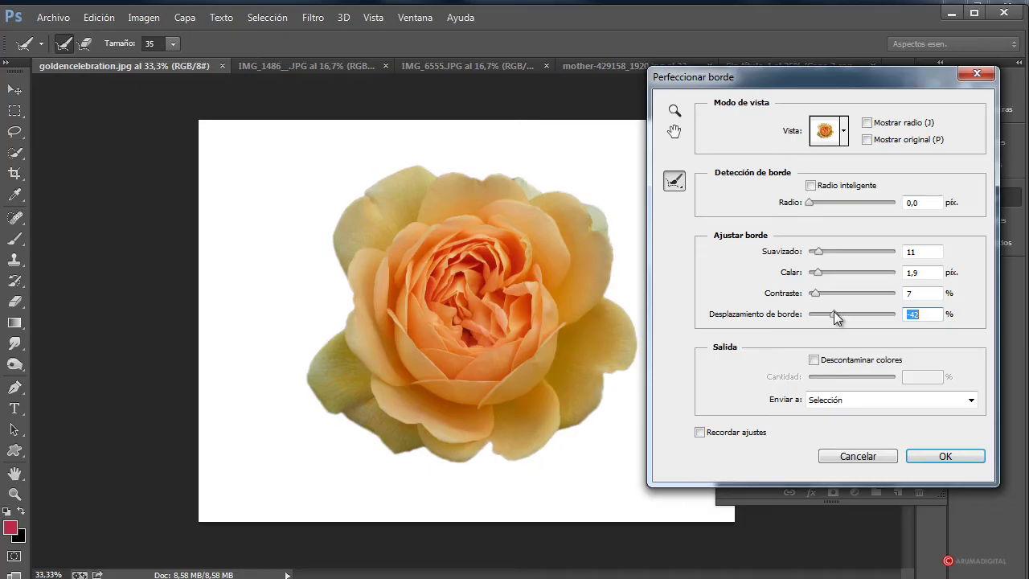
pyautogui.click(942, 458)
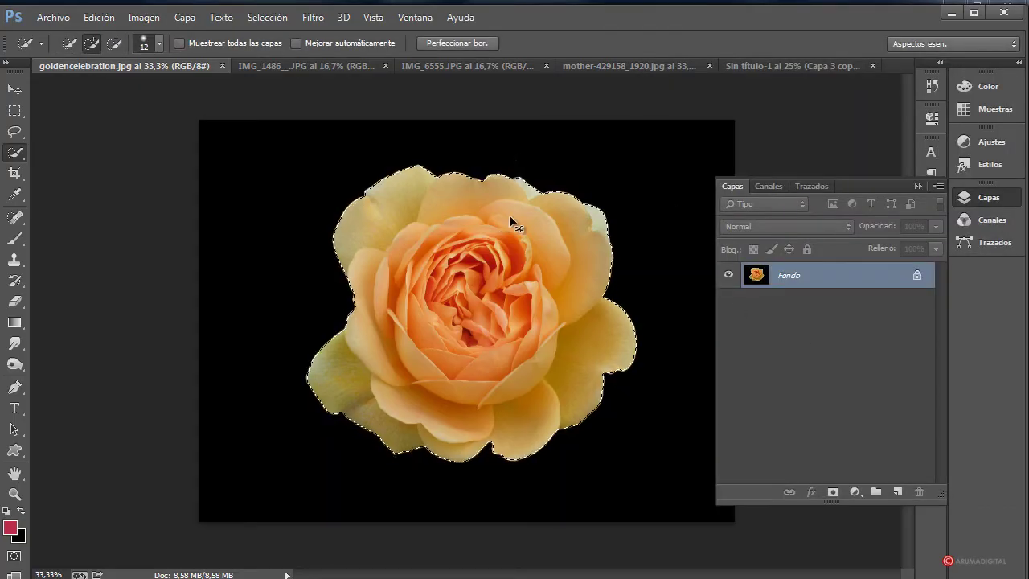
# - Copy the selected orange rose into the Sin título-1 composition, scale it down and place it over the upper right of the pink roses
pyautogui.click(773, 66)
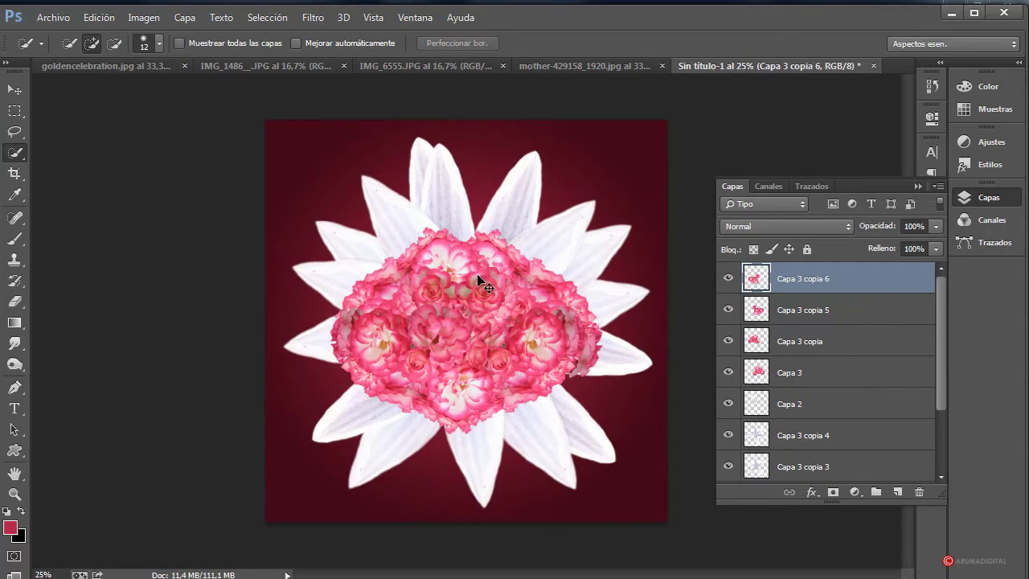
pyautogui.hotkey('ctrl', 'v')
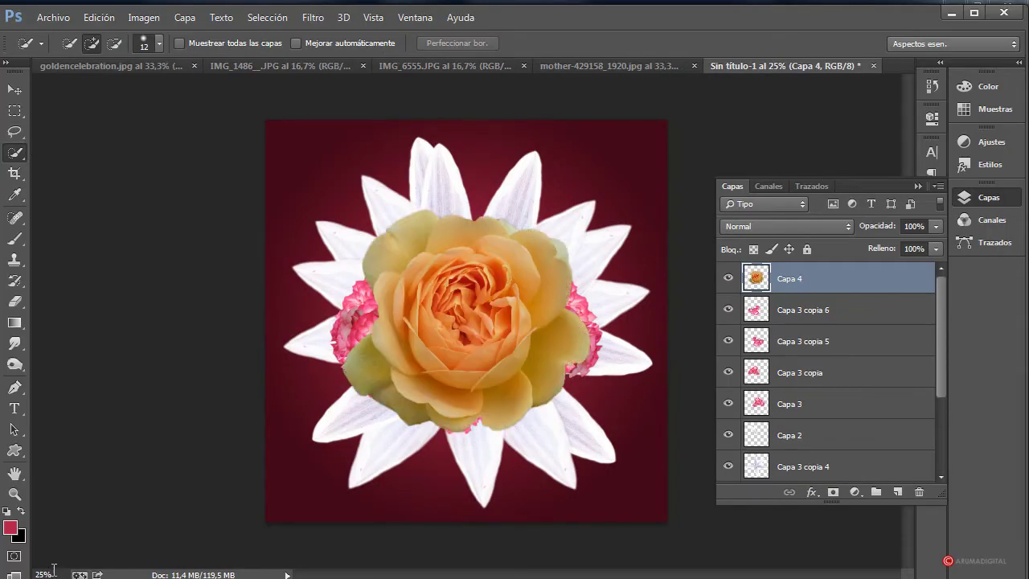
pyautogui.rightClick(479, 275)
pyautogui.click(549, 438)
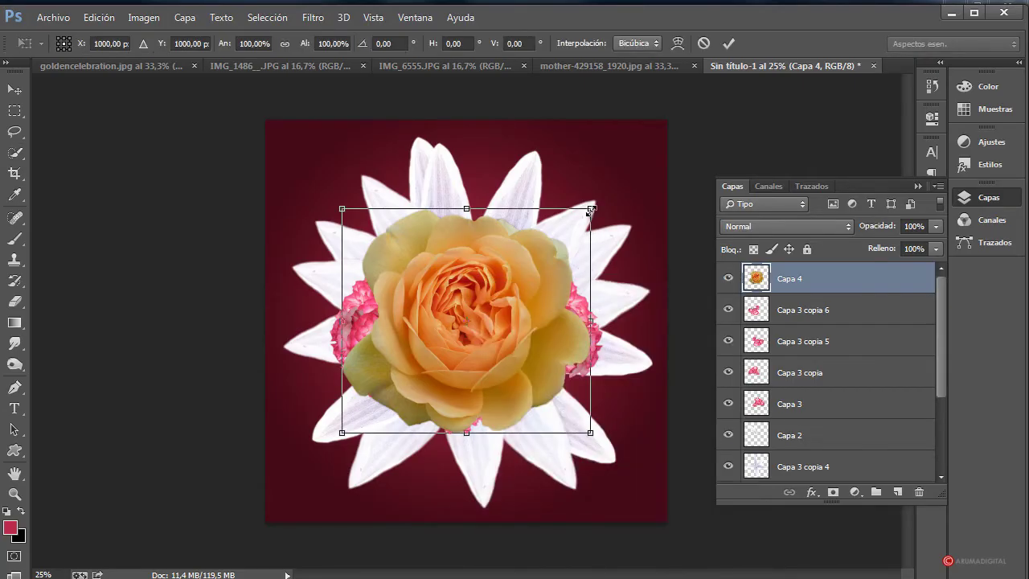
pyautogui.moveTo(591, 211); pyautogui.dragTo(583, 234)
pyautogui.press('Return')
pyautogui.press('w')
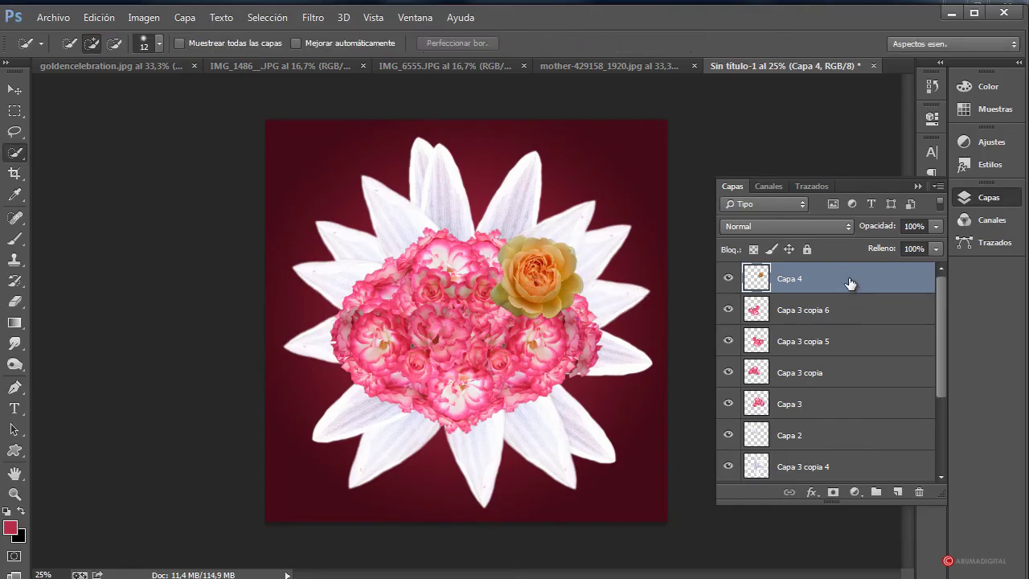
# - Duplicate the Capa 4 orange rose, rotate the copy about -43,7°, scale it to about 64% and place it at the pink roses' lower left
pyautogui.moveTo(840, 282)
pyautogui.mouseDown()
pyautogui.moveTo(828, 420)
pyautogui.moveTo(839, 268)
pyautogui.moveTo(836, 277)
pyautogui.mouseUp()
pyautogui.moveTo(801, 294); pyautogui.dragTo(897, 491)
pyautogui.rightClick(804, 279)
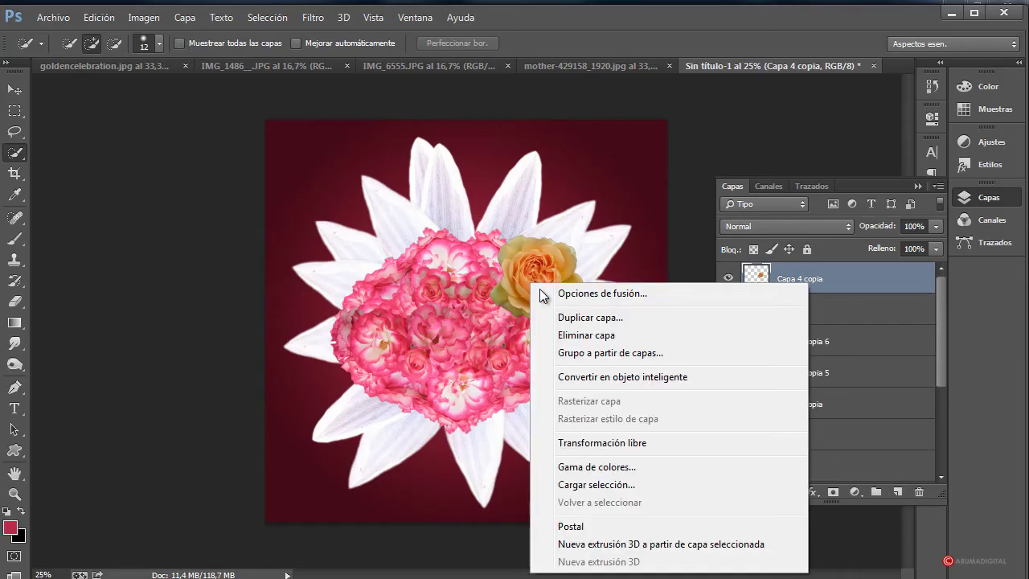
pyautogui.click(603, 442)
pyautogui.moveTo(560, 269); pyautogui.dragTo(419, 371)
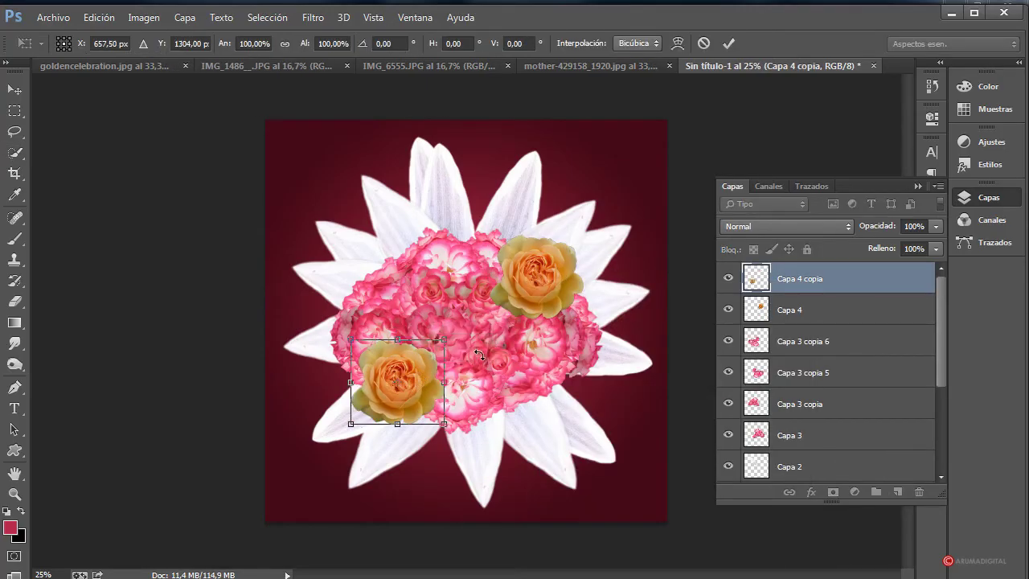
pyautogui.moveTo(481, 357); pyautogui.dragTo(448, 283)
pyautogui.moveTo(396, 324); pyautogui.dragTo(404, 343)
pyautogui.moveTo(424, 378); pyautogui.dragTo(424, 387)
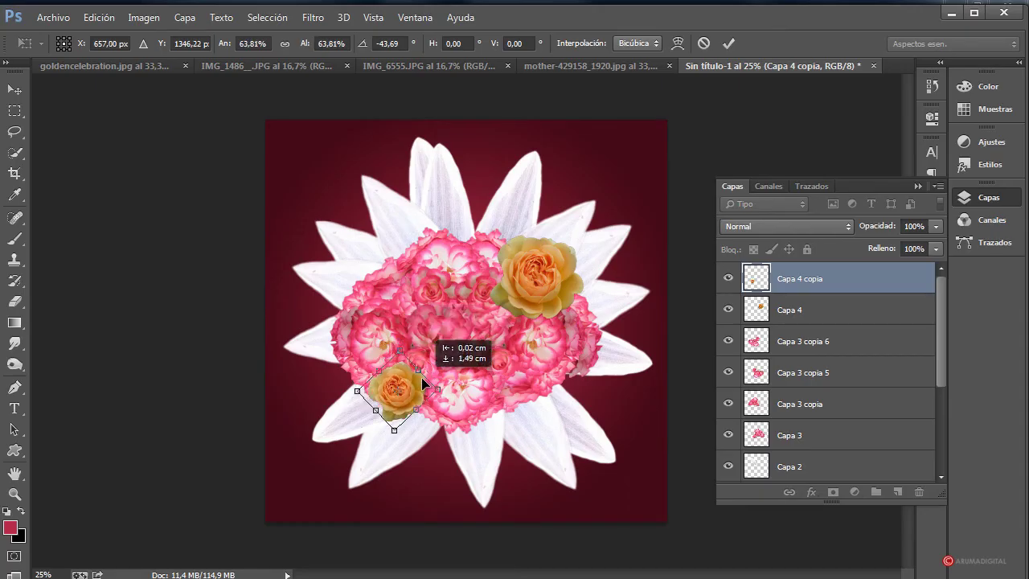
pyautogui.press('Return')
# - Scale down the original Capa 4 orange rose and place it at the upper right edge of the pink roses
pyautogui.click(827, 310)
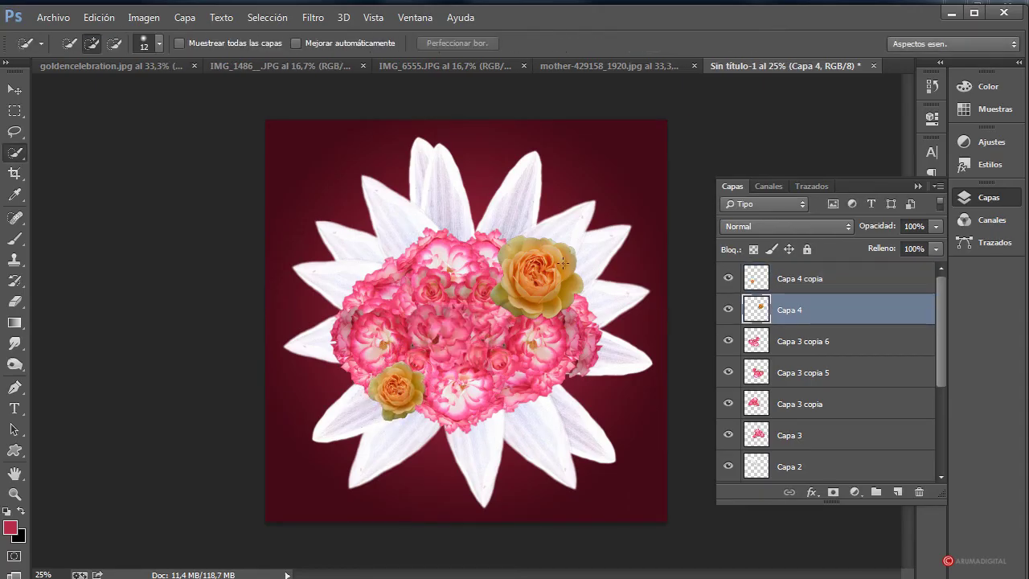
pyautogui.rightClick(836, 312)
pyautogui.click(632, 425)
pyautogui.moveTo(592, 234); pyautogui.dragTo(554, 246)
pyautogui.press('Return')
pyautogui.press('w')
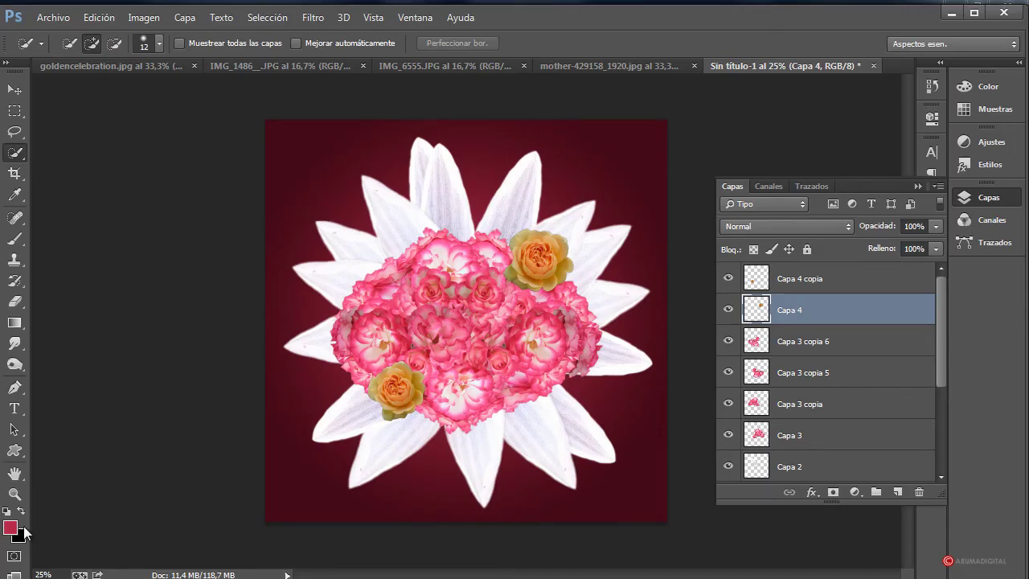
# - Add the text MAMA in white (ffffff) above the Capa 4 copia layer, over the left pink roses
pyautogui.click(836, 280)
pyautogui.click(879, 313)
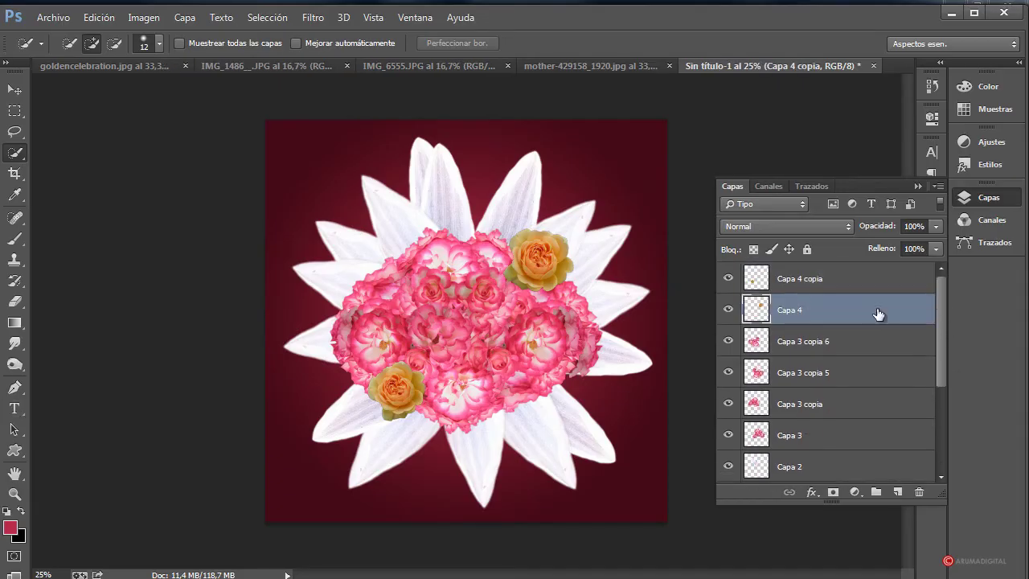
pyautogui.click(804, 282)
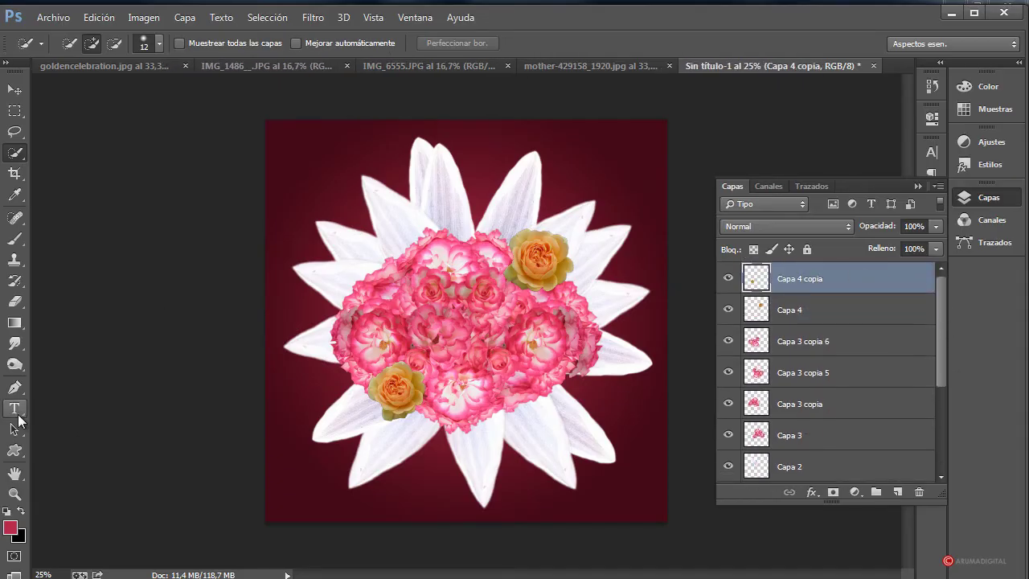
pyautogui.click(16, 411)
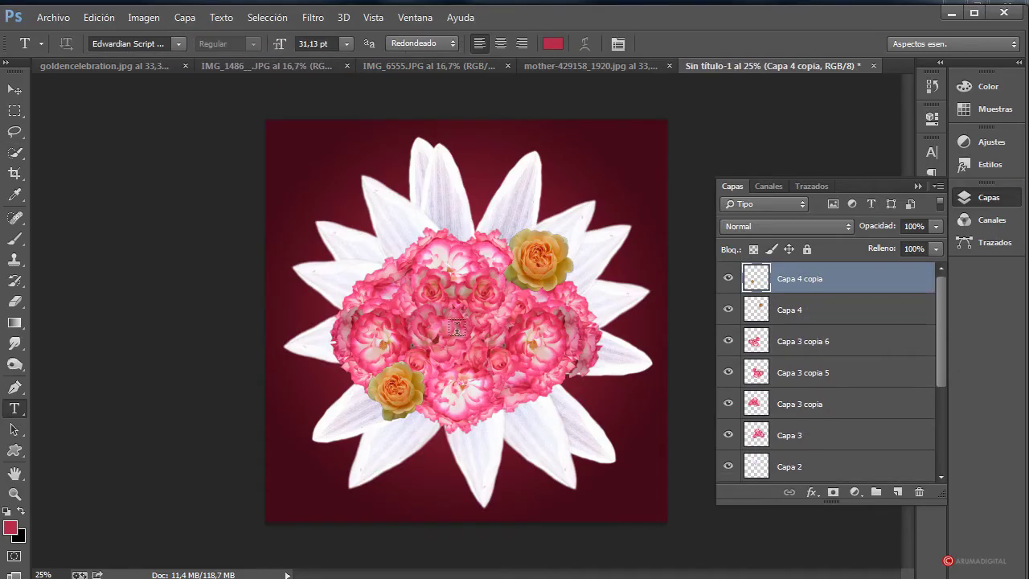
pyautogui.click(367, 316)
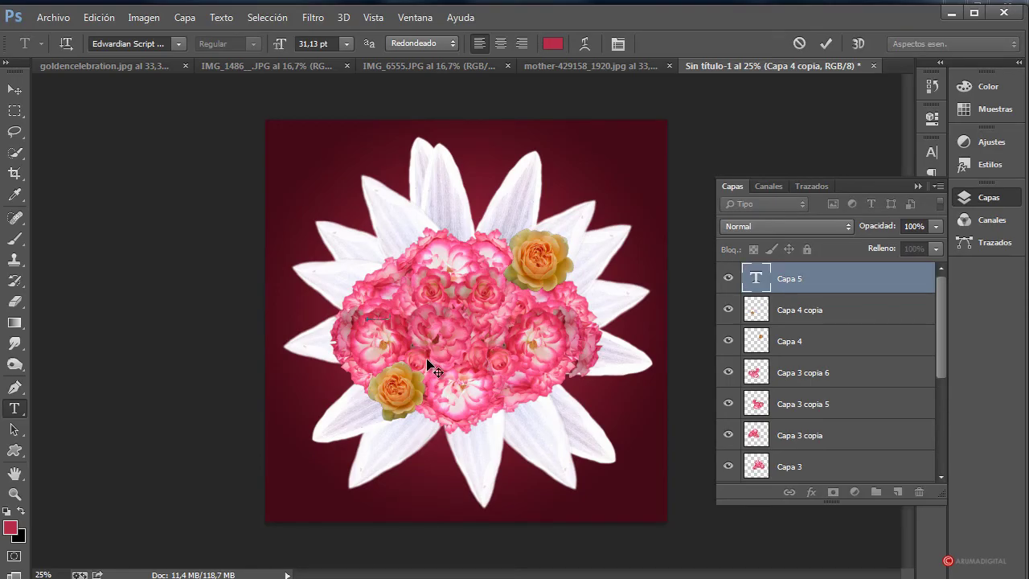
pyautogui.moveTo(396, 315); pyautogui.dragTo(339, 315)
pyautogui.click(555, 44)
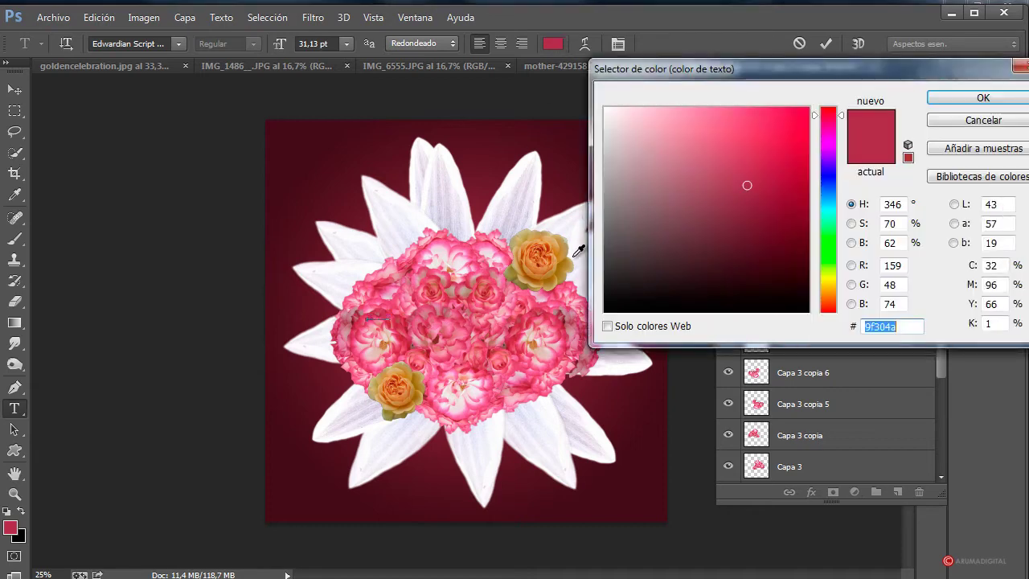
pyautogui.write('ffffff')
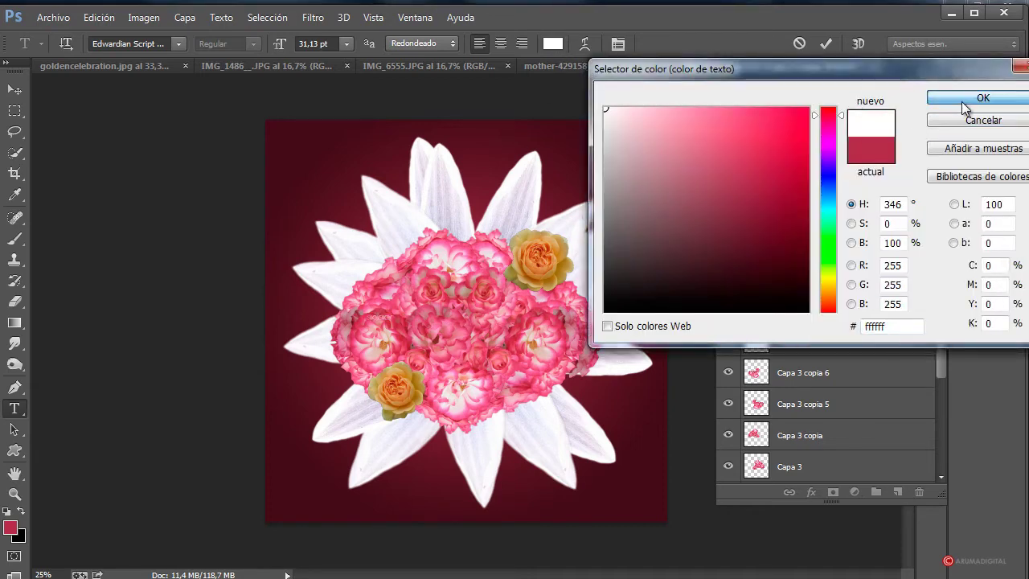
pyautogui.click(961, 102)
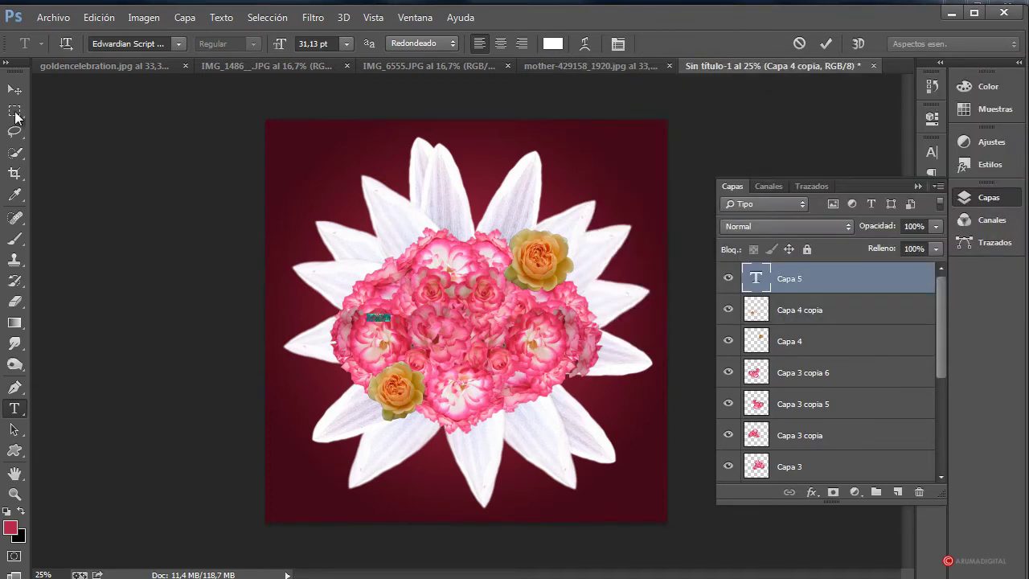
pyautogui.hotkey('ctrl', 'Return')
pyautogui.press('m')
# - Scale the MAMA text to about 885% and centre it horizontally across the pink roses
pyautogui.rightClick(377, 322)
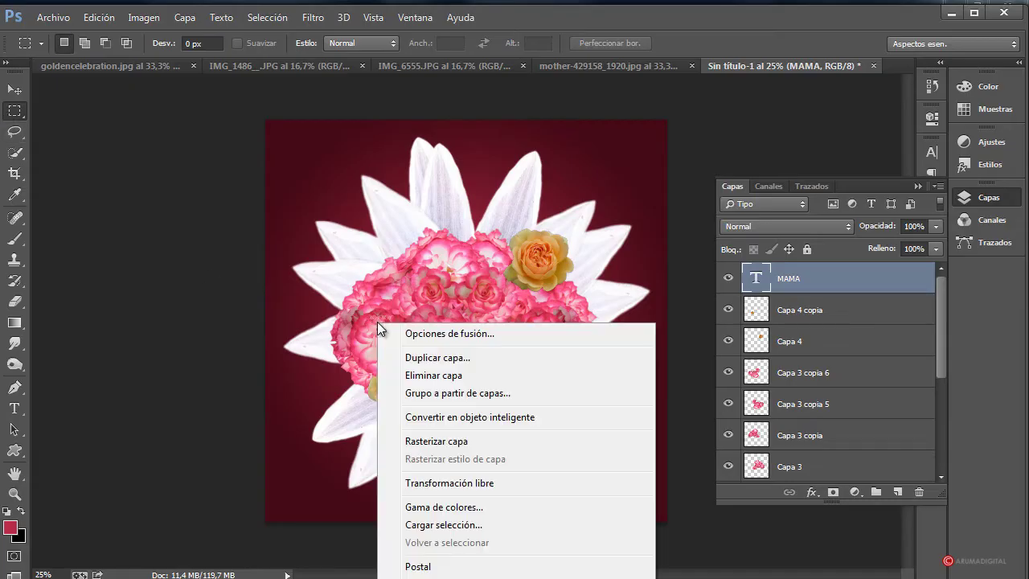
pyautogui.click(422, 483)
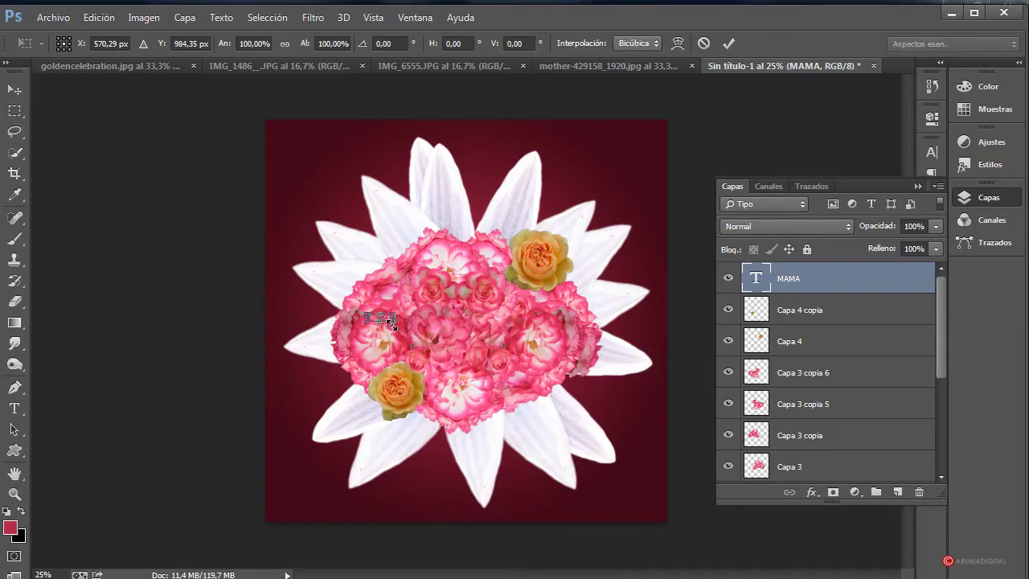
pyautogui.moveTo(391, 323); pyautogui.dragTo(586, 409)
pyautogui.moveTo(535, 367); pyautogui.dragTo(514, 328)
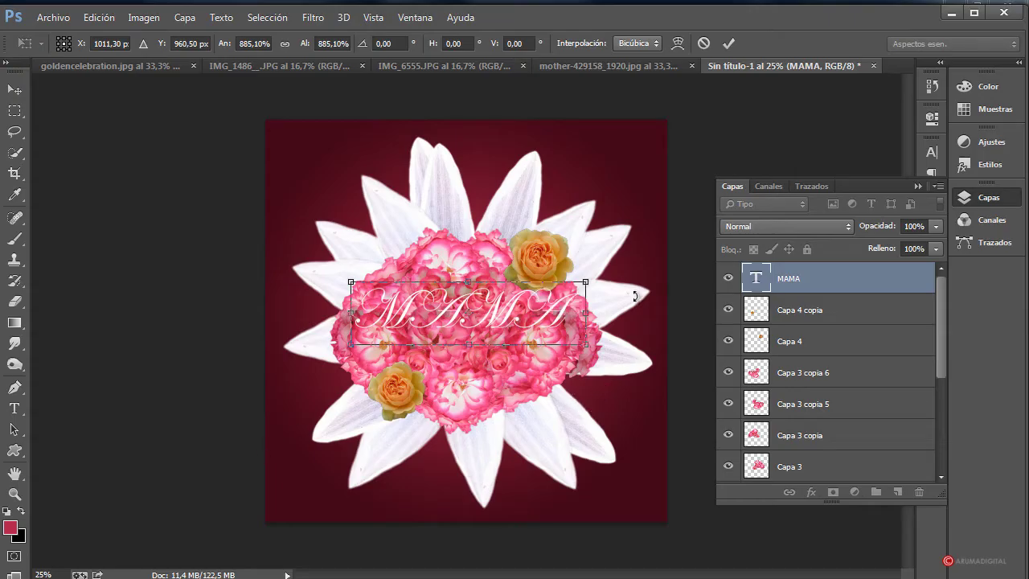
pyautogui.press('Return')
pyautogui.press('m')
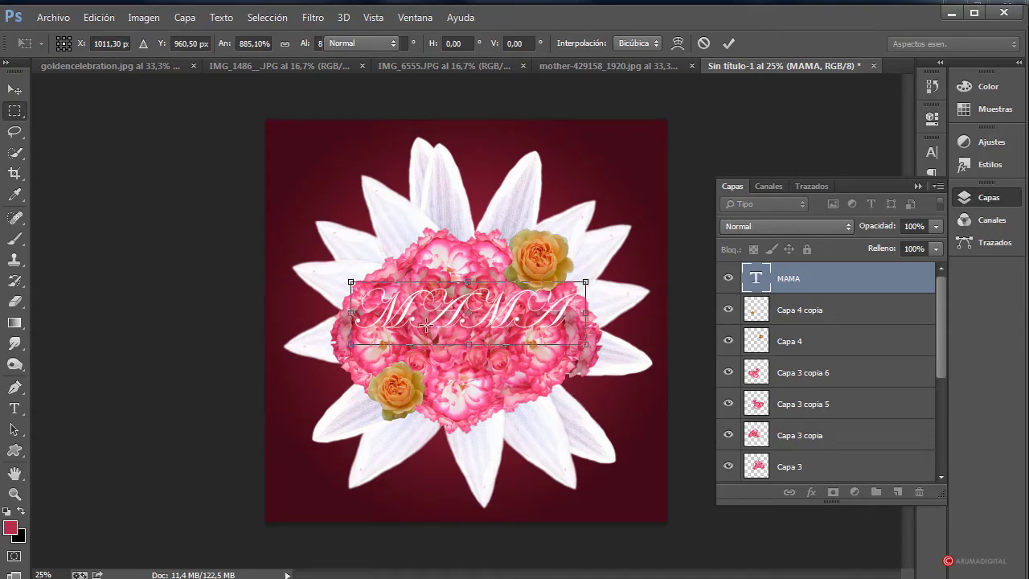
# - Apply the scaling to the MAMA text and magnify the view to 50% around it, keeping the MAMA layer selected
pyautogui.click(43, 574)
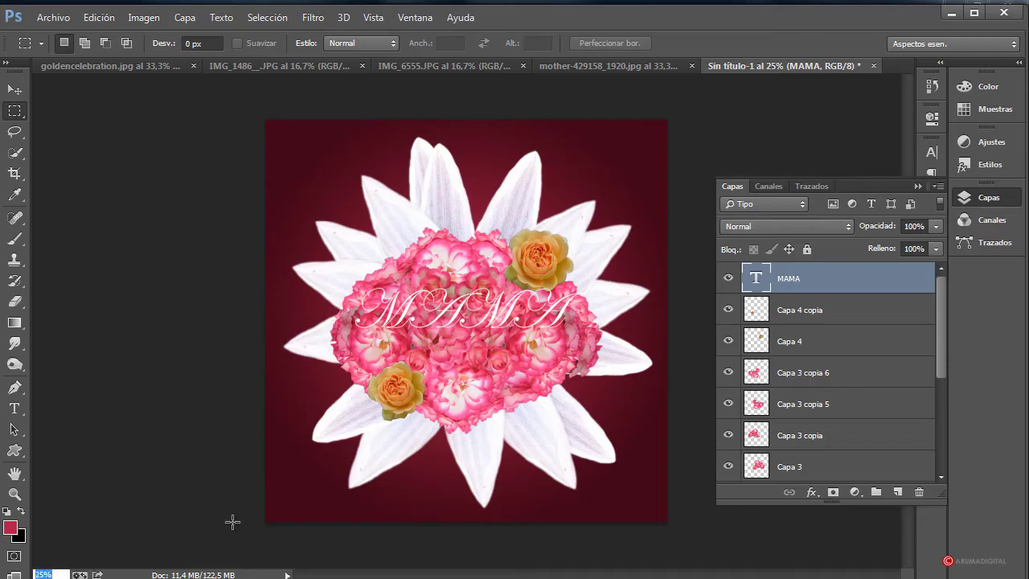
pyautogui.press('Return')
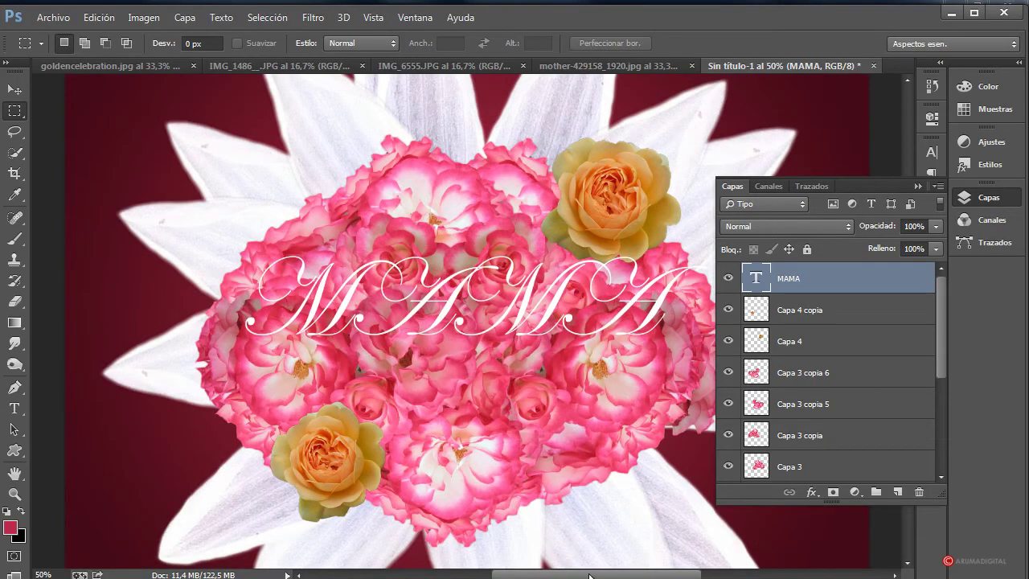
pyautogui.moveTo(589, 575); pyautogui.dragTo(609, 576)
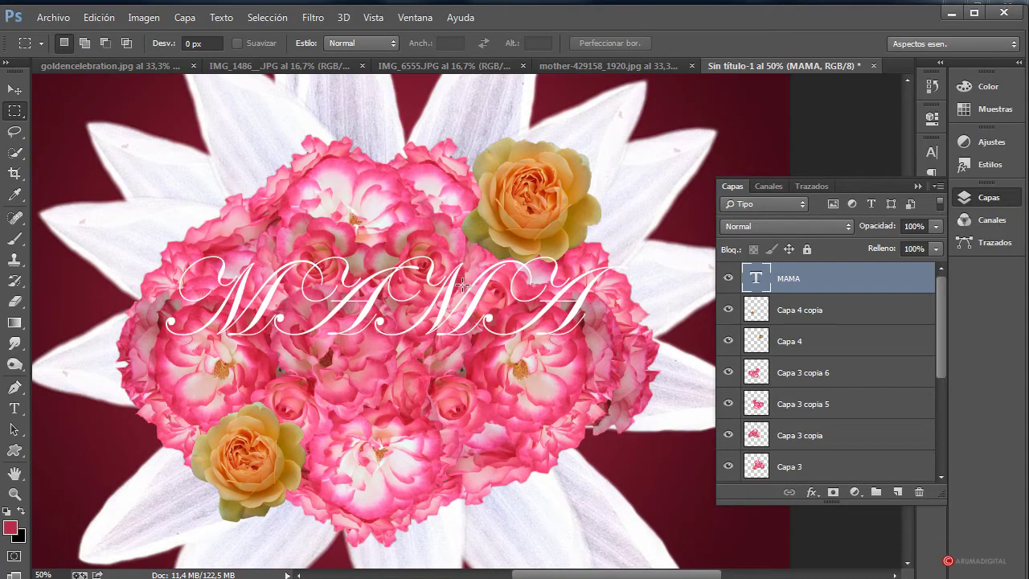
pyautogui.click(844, 318)
pyautogui.click(842, 336)
pyautogui.click(845, 281)
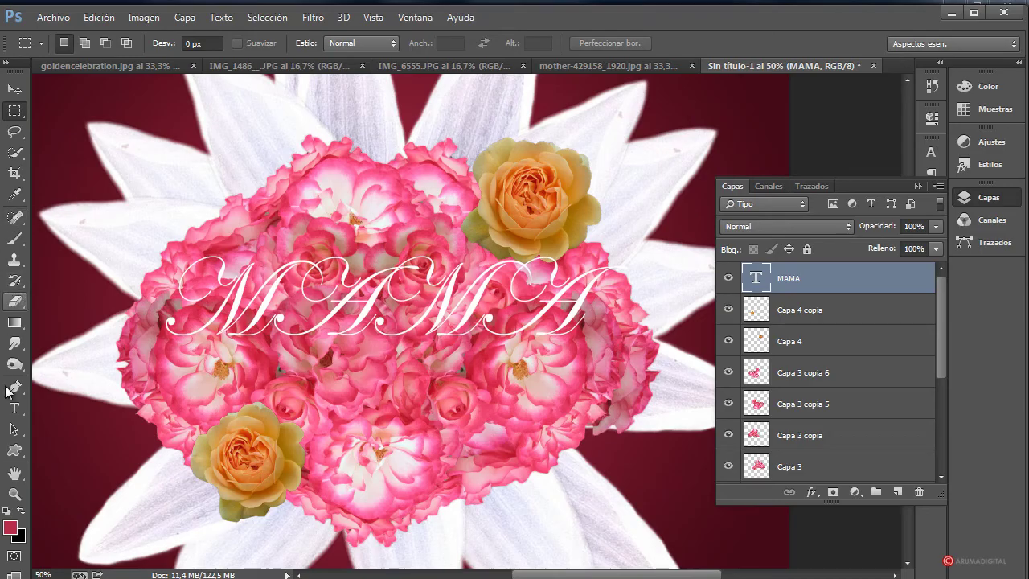
# - Try alternative fonts on the MAMA text, cycling backwards alphabetically through options such as Constantia, Century Gothic, Broadway and Bodoni MT to Aparajita
pyautogui.click(13, 411)
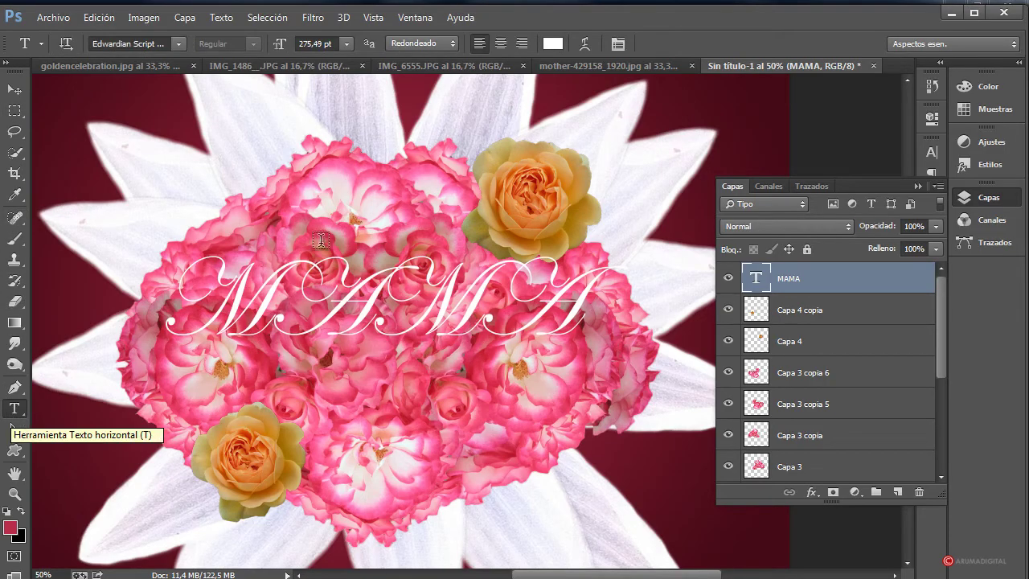
pyautogui.click(137, 44)
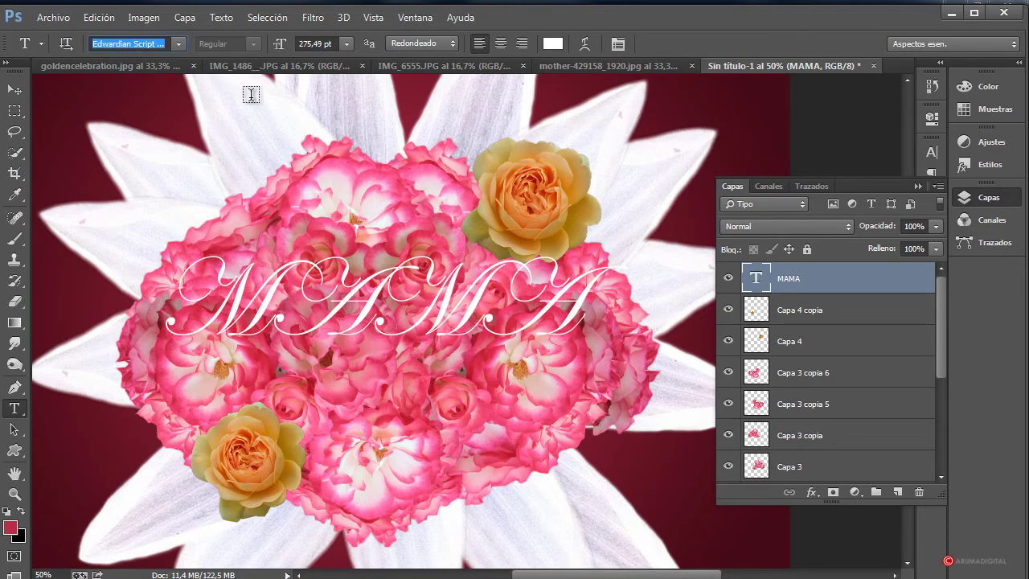
pyautogui.press('Up')
pyautogui.press('Up')
pyautogui.press('Up')
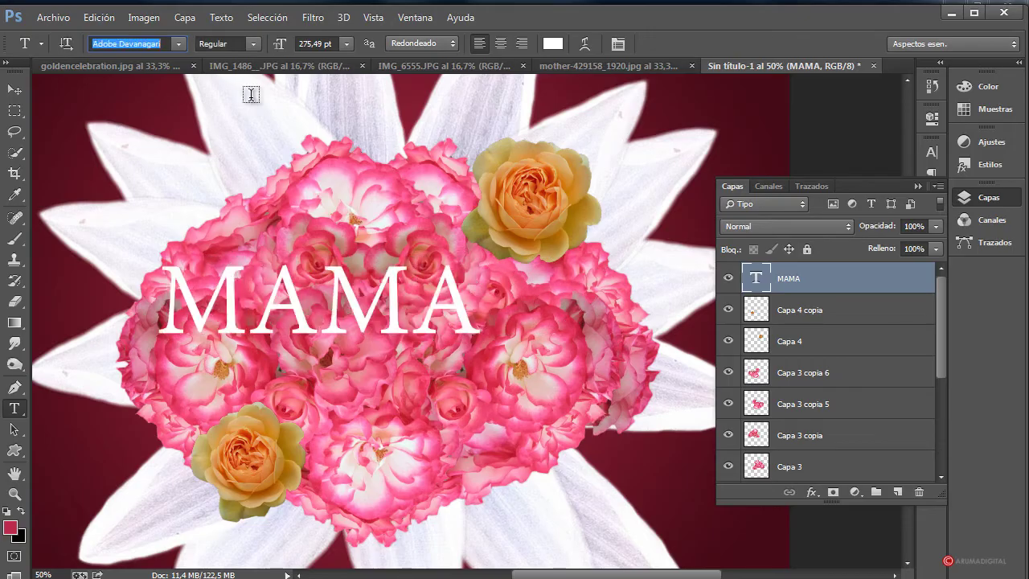
pyautogui.press('Up')
pyautogui.press('Up')
pyautogui.press('Up')
pyautogui.press('Up')
pyautogui.press('Up')
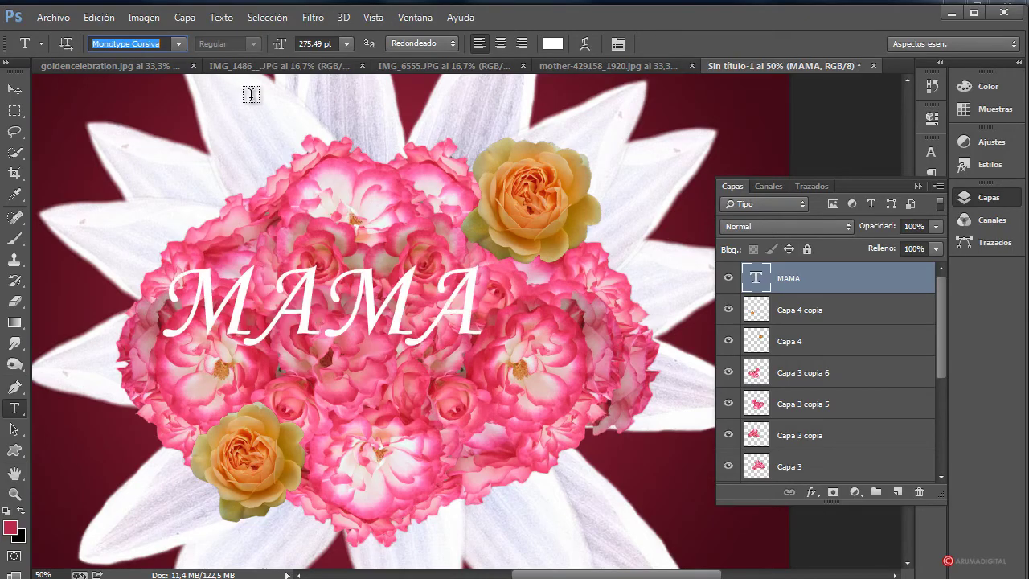
pyautogui.press('Up')
pyautogui.press('Up')
pyautogui.press('Up')
pyautogui.press('Up')
pyautogui.press('Up')
pyautogui.press('Up')
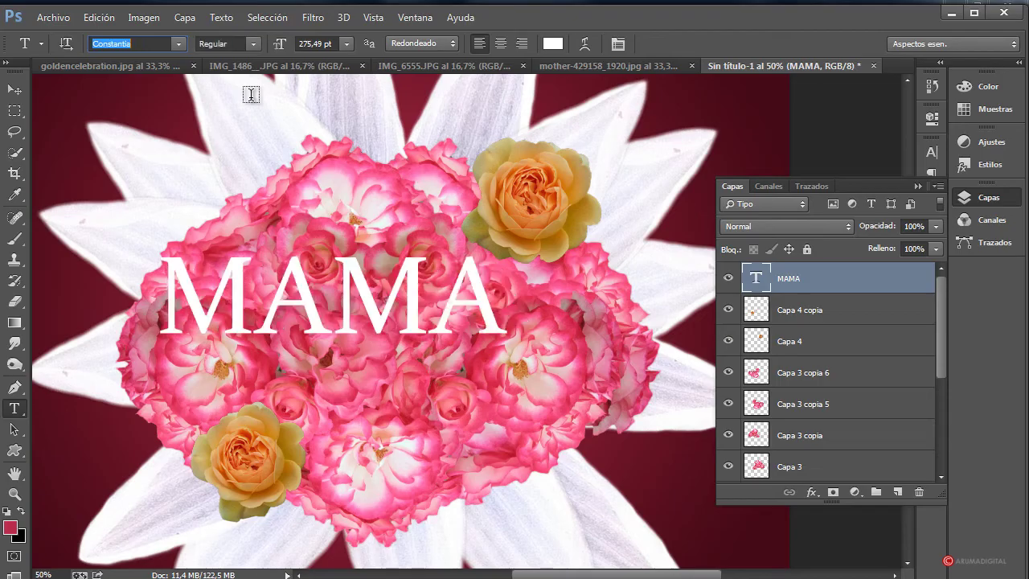
pyautogui.press('Up')
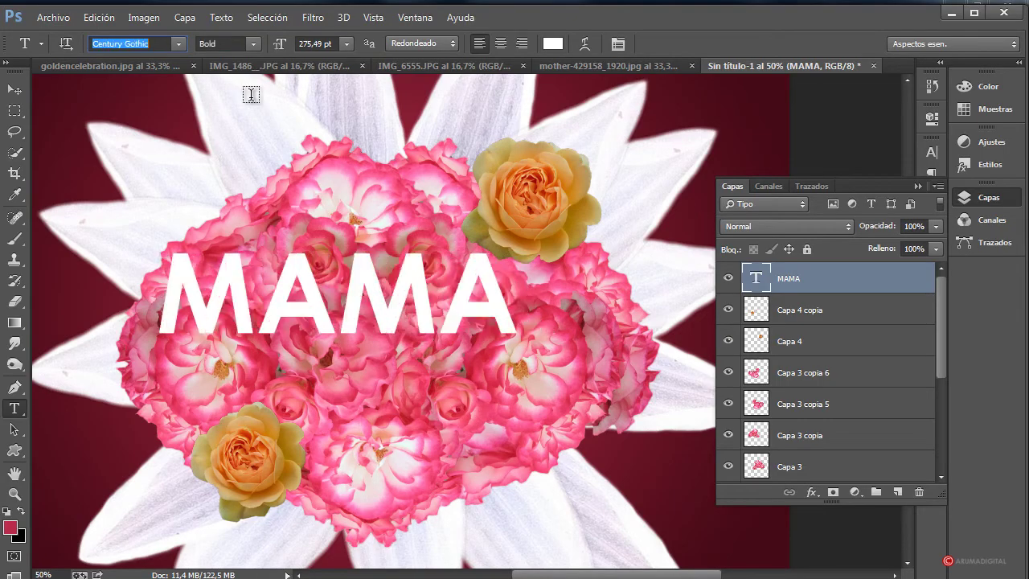
pyautogui.press('Down')
pyautogui.press('Up')
pyautogui.press('Up')
pyautogui.press('Up')
pyautogui.press('Up')
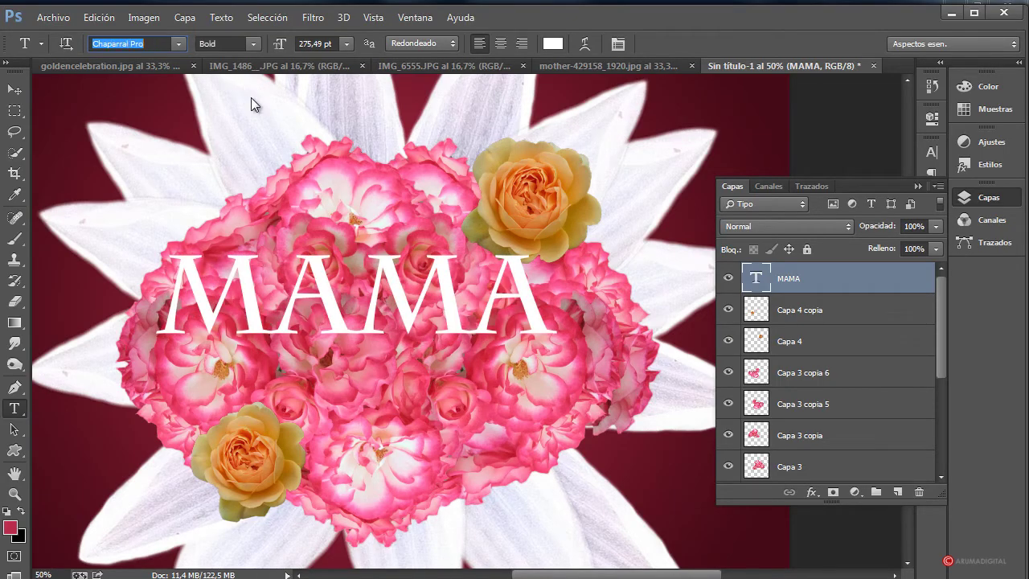
pyautogui.press('Up')
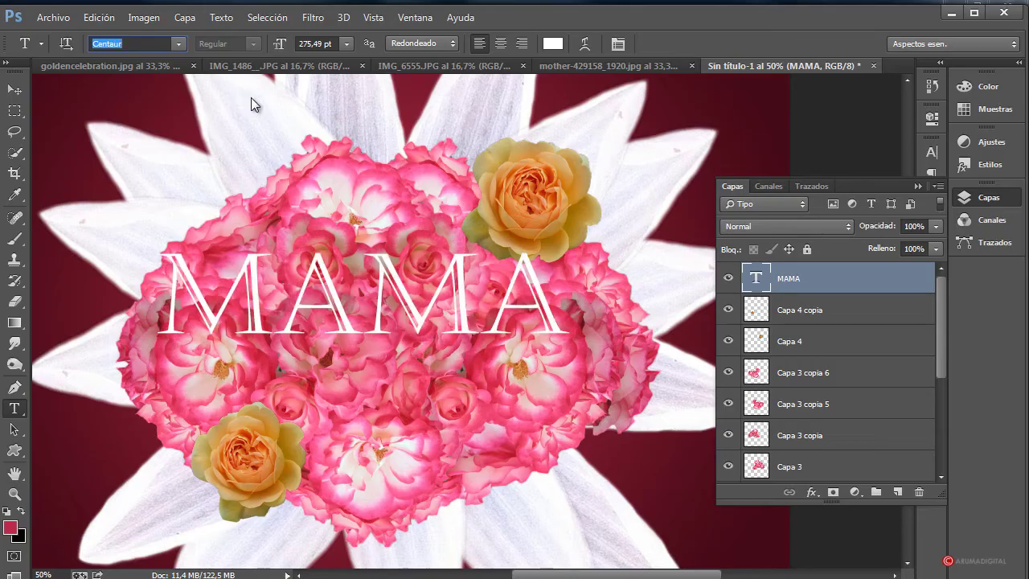
pyautogui.press('Up')
pyautogui.press('Up')
pyautogui.press('Up')
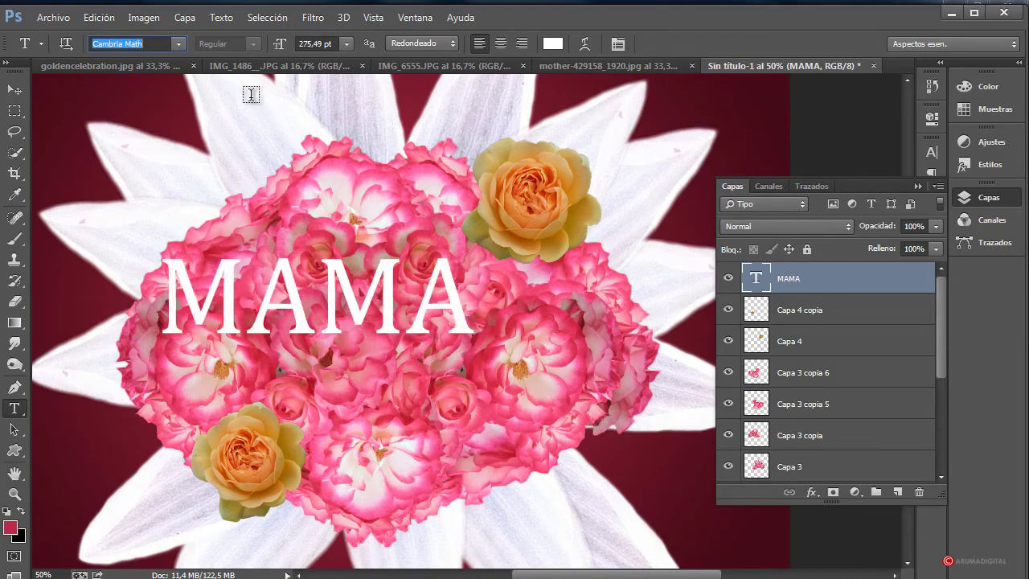
pyautogui.press('Up')
pyautogui.press('Up')
pyautogui.press('Up')
pyautogui.press('Up')
pyautogui.press('Up')
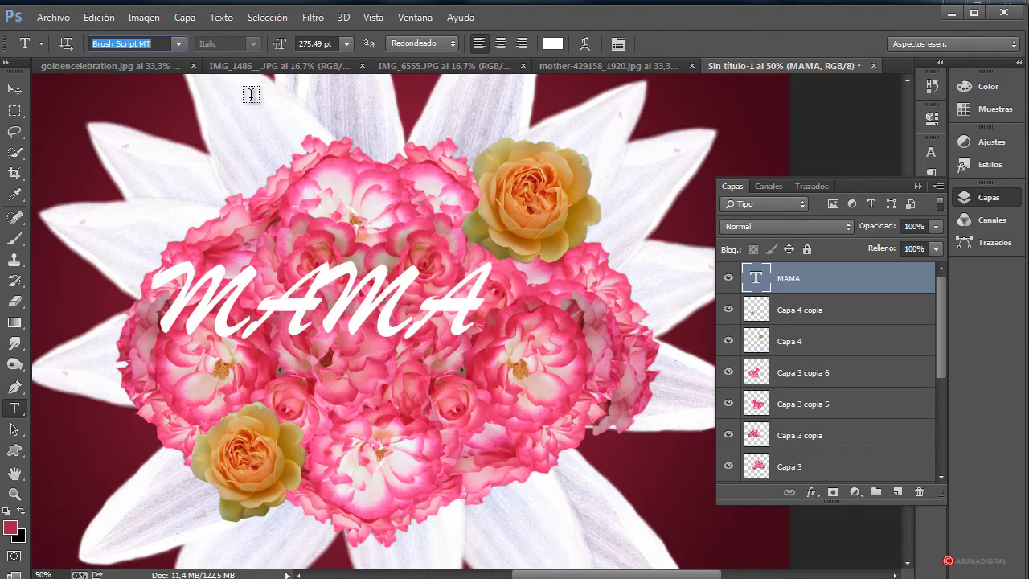
pyautogui.press('Up')
pyautogui.press('Up')
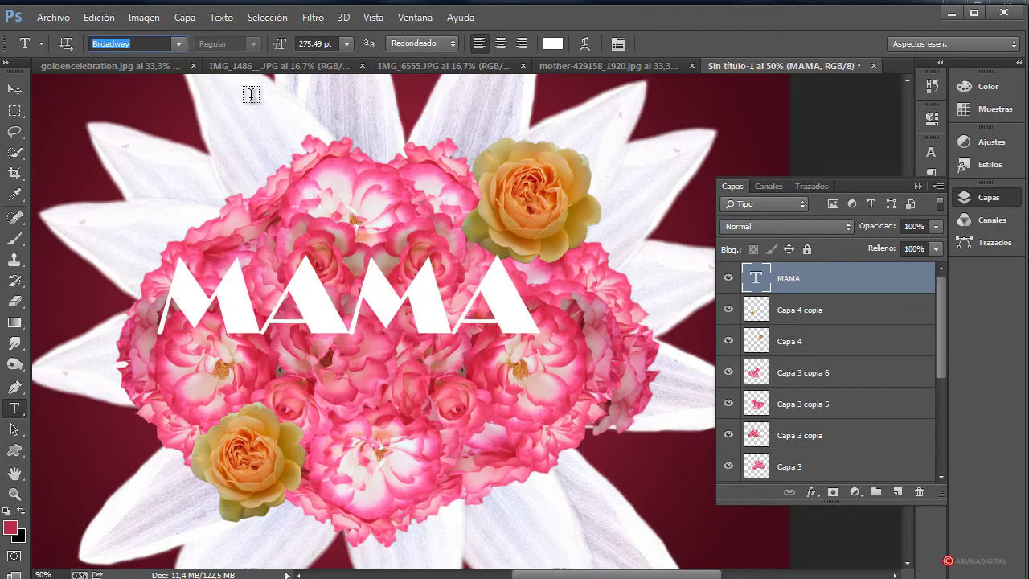
pyautogui.press('Up')
pyautogui.press('Up')
pyautogui.press('Up')
pyautogui.press('Up')
pyautogui.press('Up')
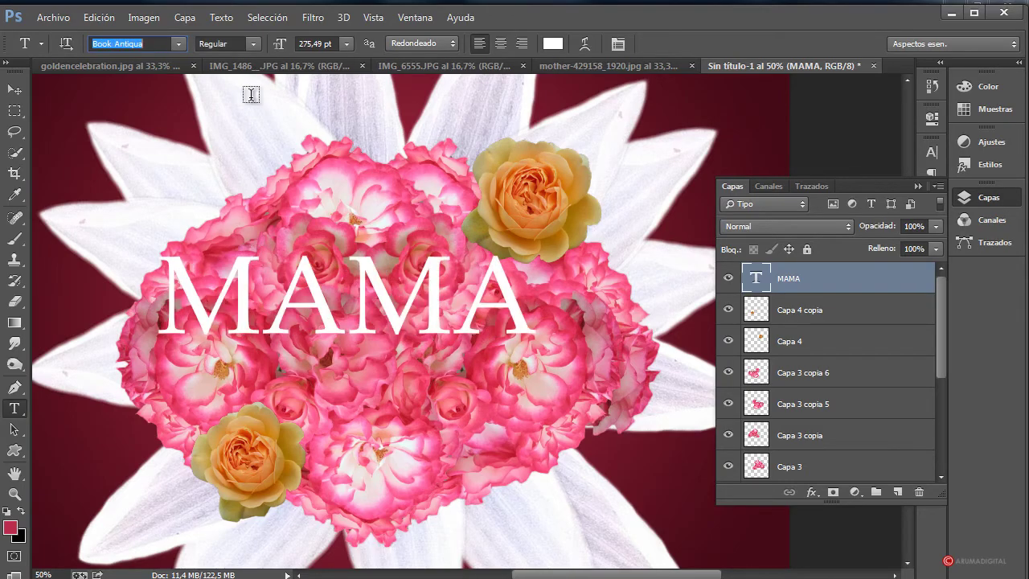
pyautogui.press('Up')
pyautogui.press('Up')
pyautogui.press('Up')
pyautogui.press('Up')
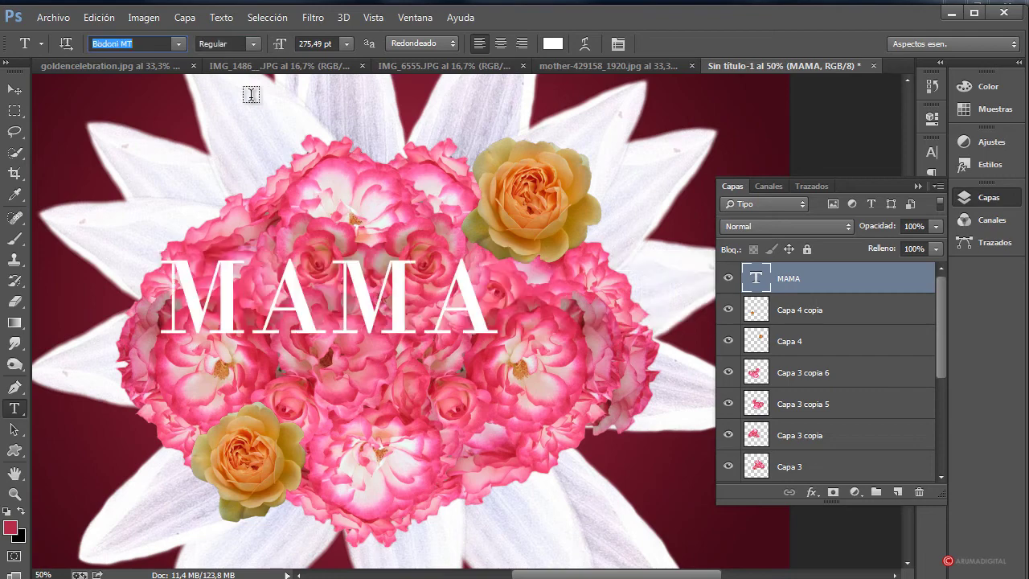
pyautogui.press('Up')
pyautogui.press('Up')
pyautogui.press('Up')
pyautogui.press('Up')
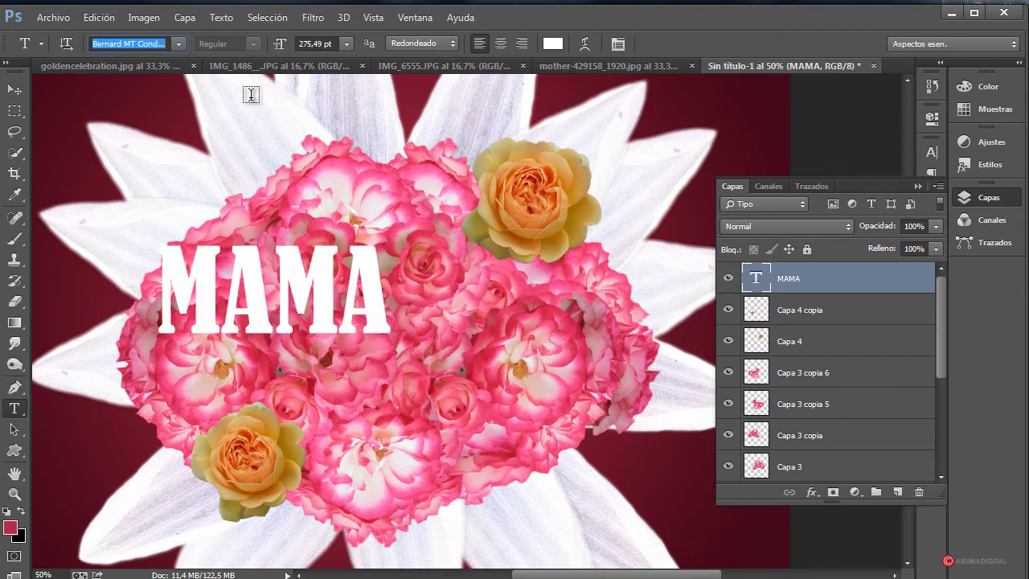
pyautogui.press('Up')
pyautogui.press('Up')
pyautogui.press('Up')
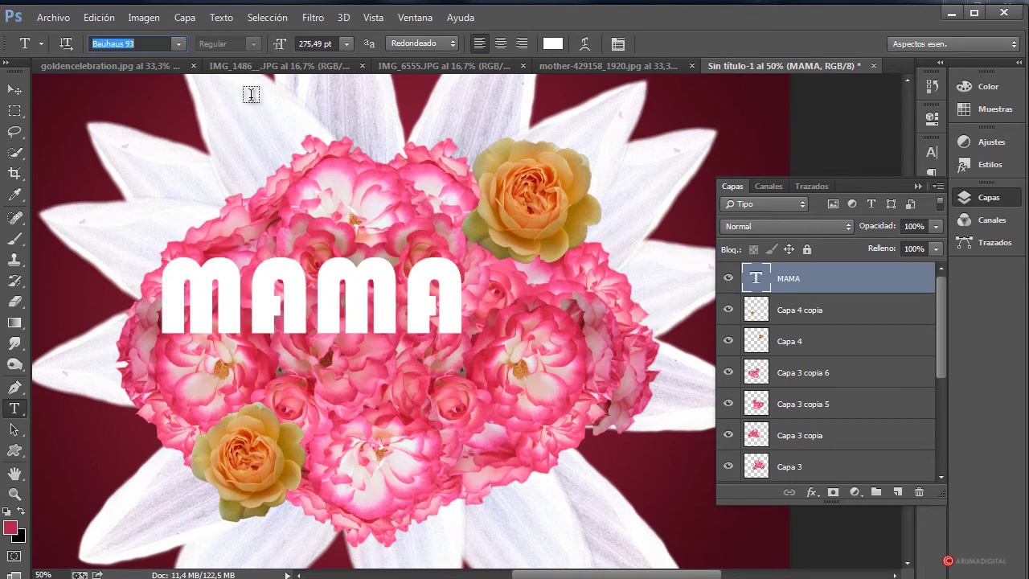
pyautogui.press('Up')
pyautogui.press('Up')
pyautogui.press('Up')
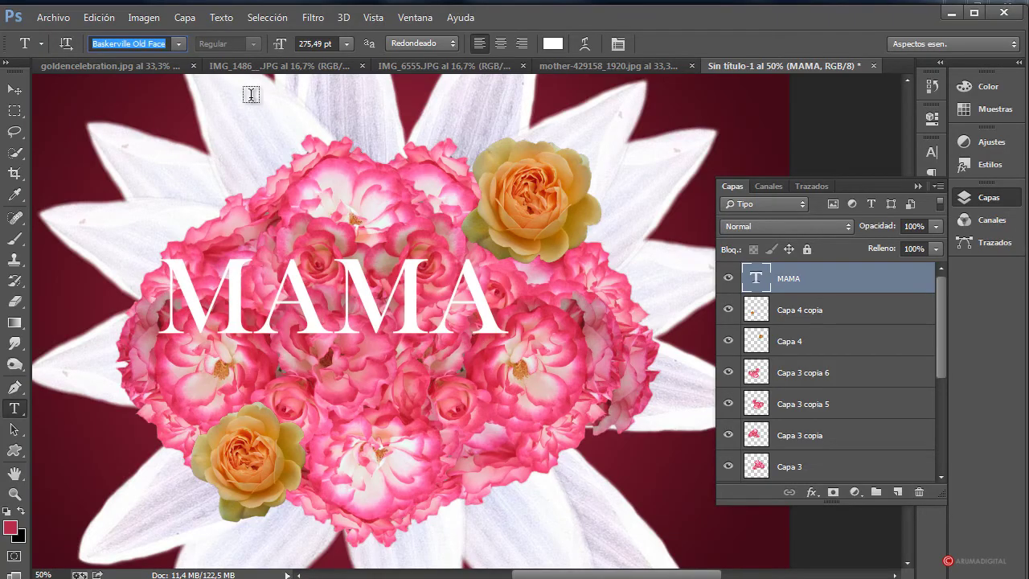
pyautogui.press('Down')
pyautogui.press('Up')
pyautogui.press('Up')
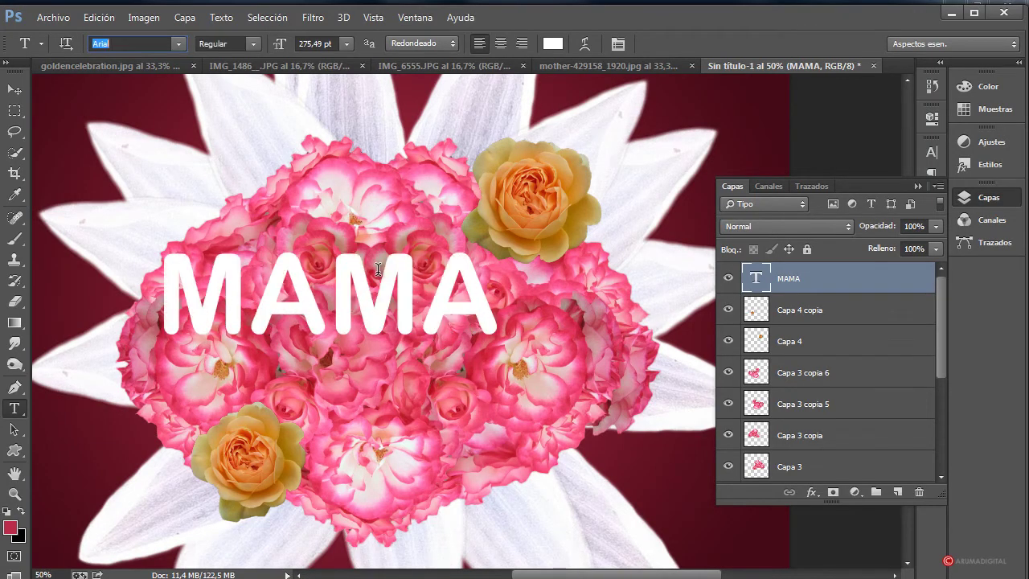
pyautogui.press('Down')
pyautogui.press('Down')
pyautogui.press('Up')
pyautogui.press('Up')
pyautogui.press('Up')
pyautogui.press('Up')
pyautogui.press('Up')
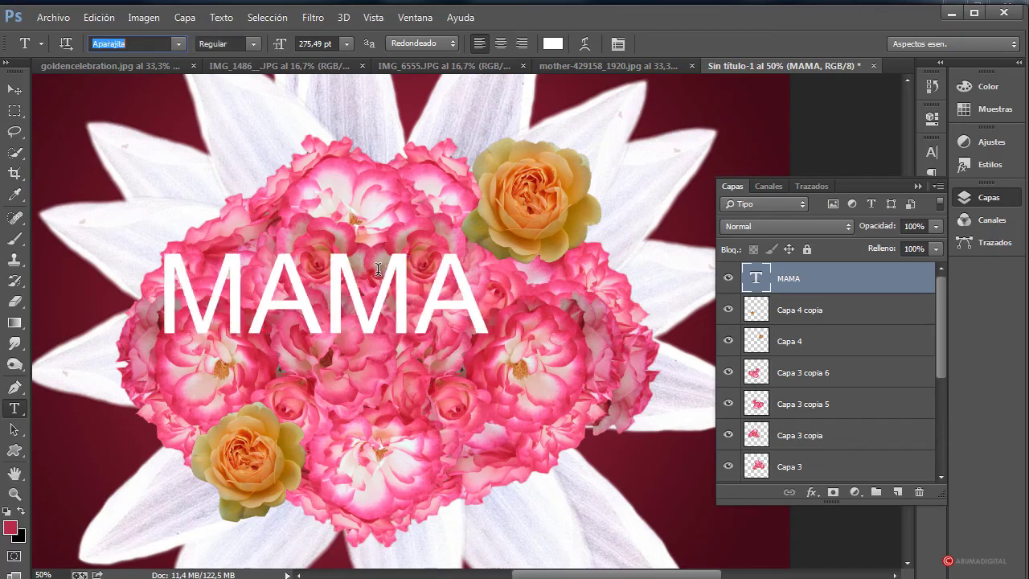
# - Try alternative fonts on the MAMA text, cycling forwards alphabetically through options such as Broadway, Century, Engravers MT and Hobo Std to Magneto
pyautogui.press('Down')
pyautogui.press('Down')
pyautogui.press('Down')
pyautogui.press('Down')
pyautogui.press('Down')
pyautogui.press('Down')
pyautogui.press('Down')
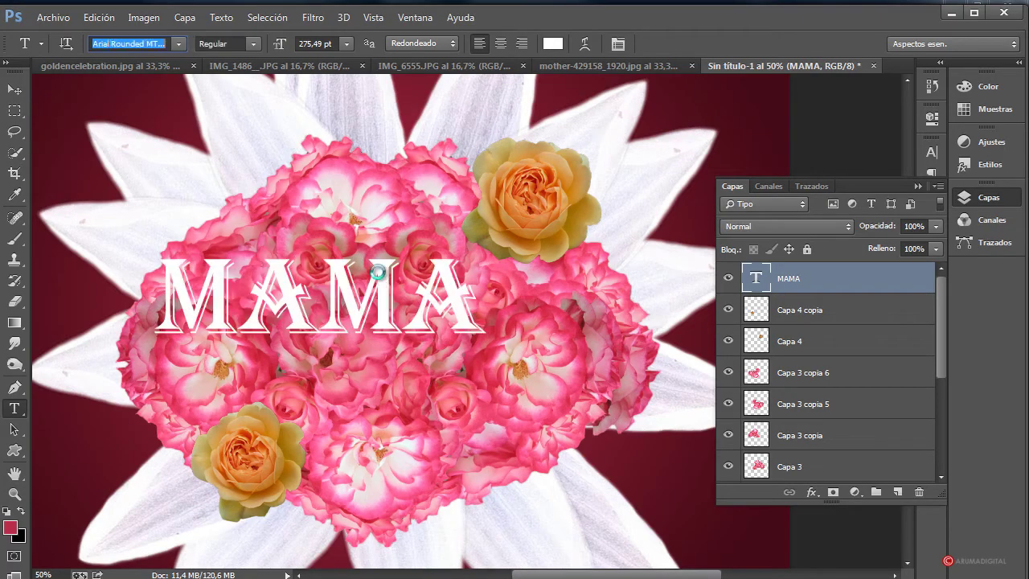
pyautogui.press('Down')
pyautogui.press('Down')
pyautogui.press('Down')
pyautogui.press('Down')
pyautogui.press('Down')
pyautogui.press('Down')
pyautogui.press('Down')
pyautogui.press('Down')
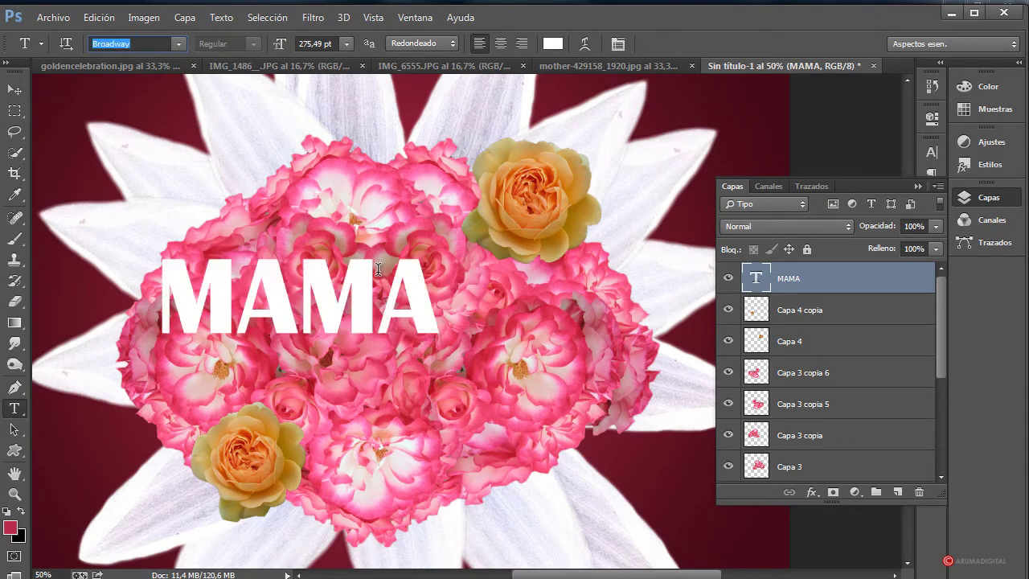
pyautogui.press('Down')
pyautogui.press('Down')
pyautogui.press('Down')
pyautogui.press('Down')
pyautogui.press('Down')
pyautogui.press('Down')
pyautogui.press('Down')
pyautogui.press('Down')
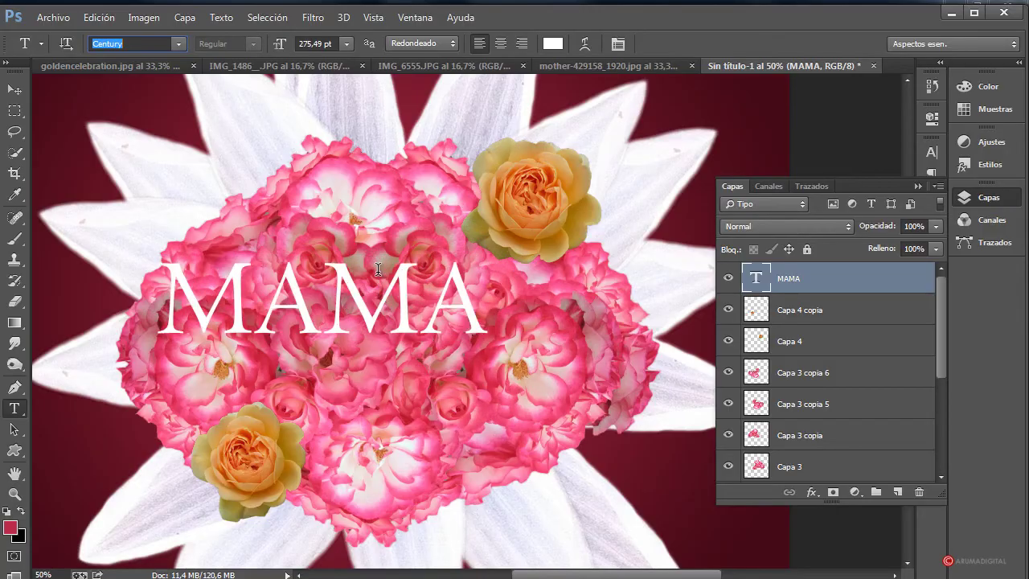
pyautogui.press('Down')
pyautogui.press('Down')
pyautogui.press('Down')
pyautogui.press('Down')
pyautogui.press('Down')
pyautogui.press('Down')
pyautogui.press('Down')
pyautogui.press('Down')
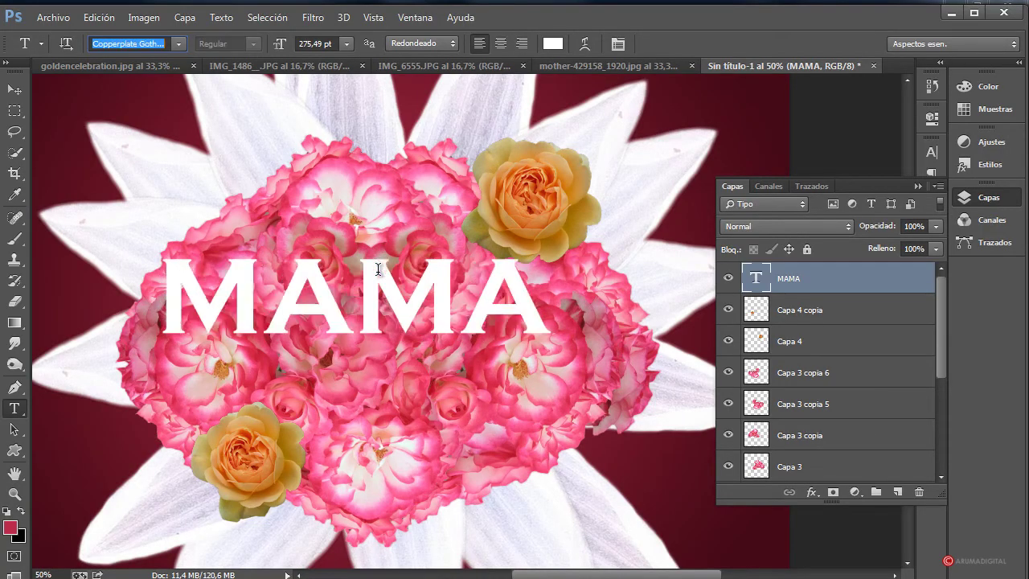
pyautogui.press('Down')
pyautogui.press('Down')
pyautogui.press('Down')
pyautogui.press('Down')
pyautogui.press('Down')
pyautogui.press('Down')
pyautogui.press('Down')
pyautogui.press('Down')
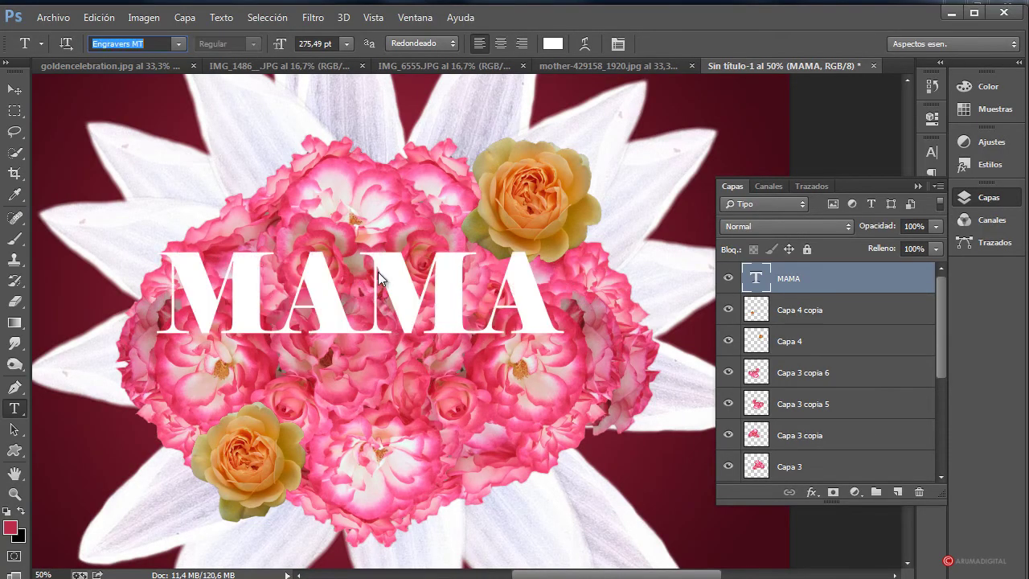
pyautogui.press('Down')
pyautogui.press('Down')
pyautogui.press('Down')
pyautogui.press('Down')
pyautogui.press('Down')
pyautogui.press('Down')
pyautogui.press('Down')
pyautogui.press('Down')
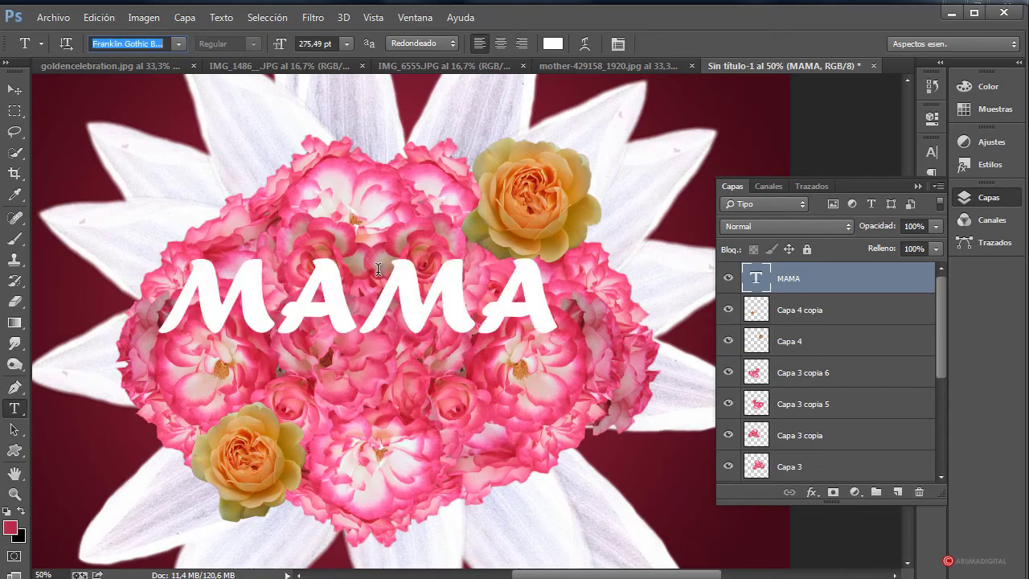
pyautogui.press('Down')
pyautogui.press('Down')
pyautogui.press('Down')
pyautogui.press('Down')
pyautogui.press('Down')
pyautogui.press('Down')
pyautogui.press('Down')
pyautogui.press('Down')
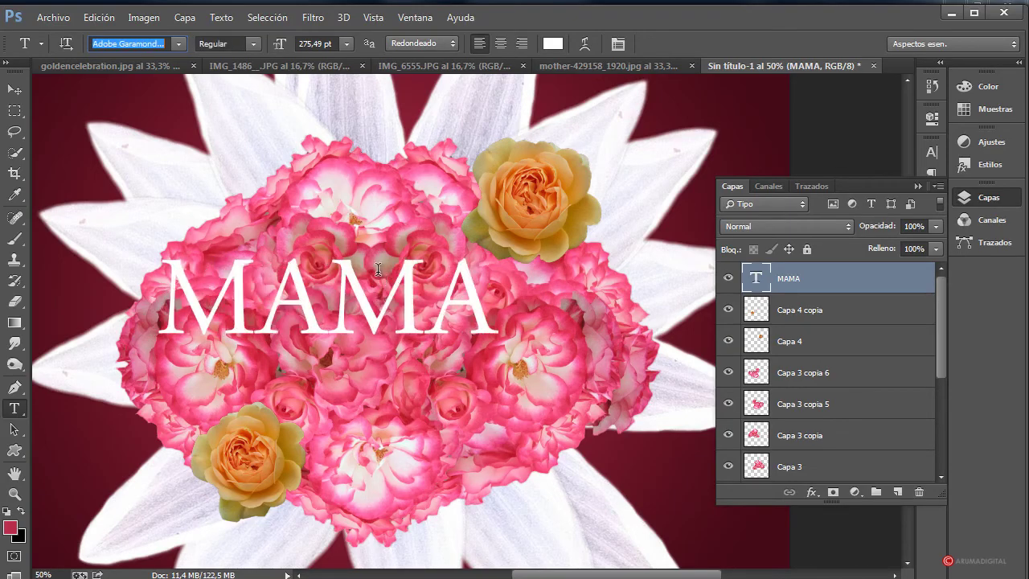
pyautogui.press('Down')
pyautogui.press('Down')
pyautogui.press('Down')
pyautogui.press('Down')
pyautogui.press('Down')
pyautogui.press('Down')
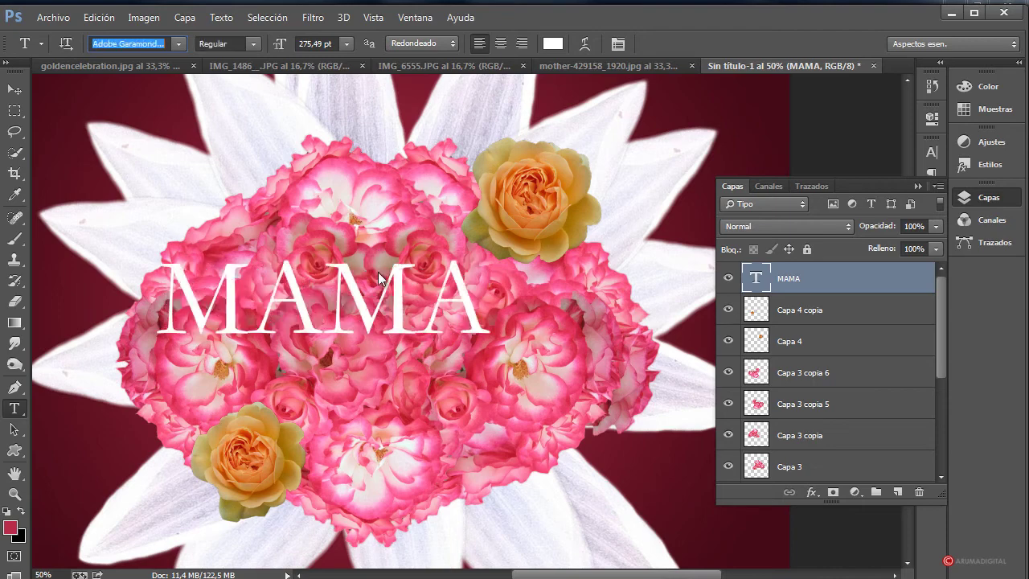
pyautogui.press('Down')
pyautogui.press('Down')
pyautogui.press('Down')
pyautogui.press('Down')
pyautogui.press('Down')
pyautogui.press('Down')
pyautogui.press('Down')
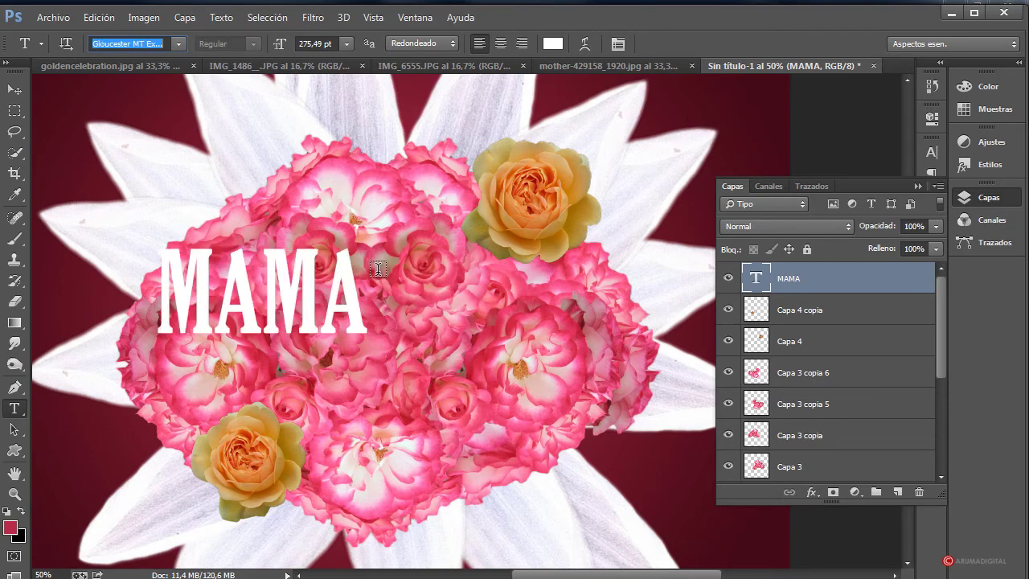
pyautogui.press('Down')
pyautogui.press('Down')
pyautogui.press('Down')
pyautogui.press('Down')
pyautogui.press('Down')
pyautogui.press('Down')
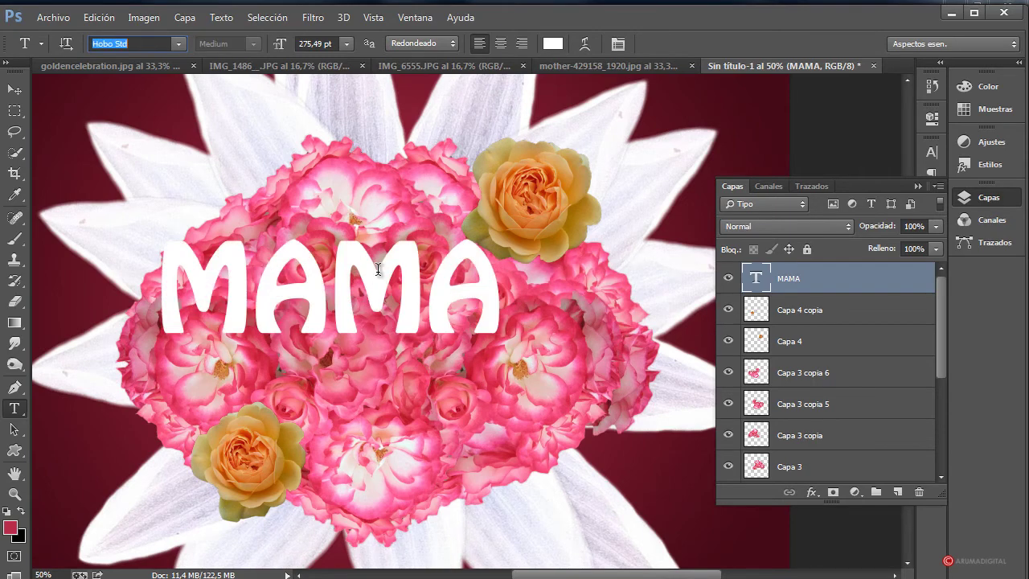
pyautogui.press('Down')
pyautogui.press('Down')
pyautogui.press('Down')
pyautogui.press('Down')
pyautogui.press('Down')
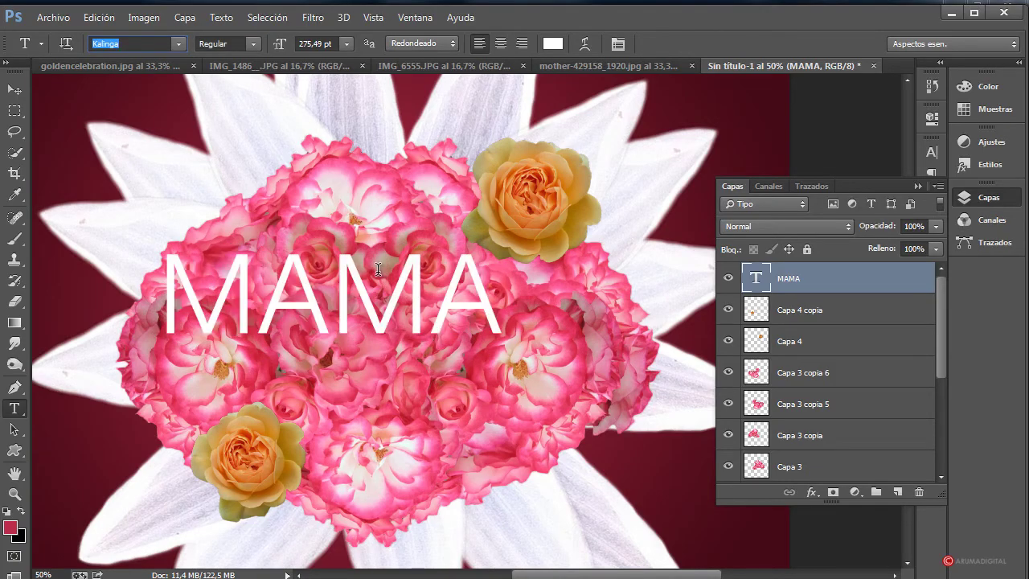
pyautogui.press('Down')
pyautogui.press('Down')
pyautogui.press('Down')
pyautogui.press('Down')
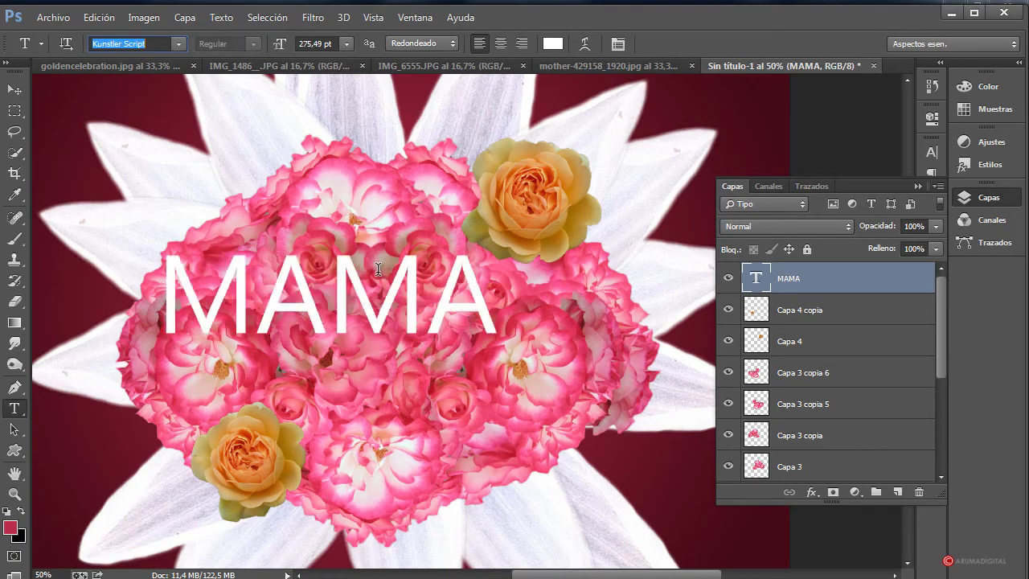
pyautogui.press('Down')
pyautogui.press('Down')
pyautogui.press('Down')
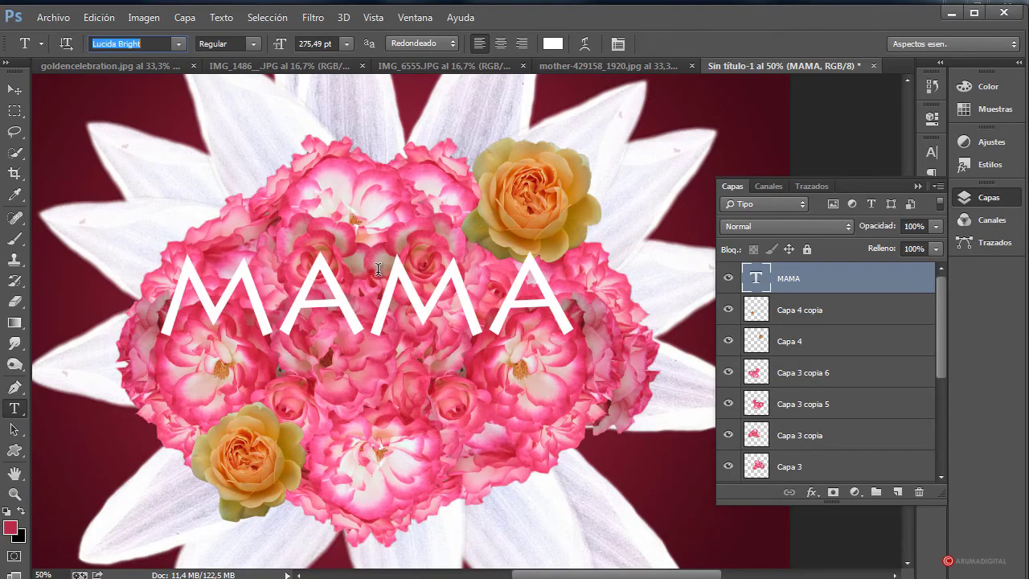
pyautogui.press('Down')
pyautogui.press('Down')
pyautogui.press('Down')
pyautogui.press('Down')
pyautogui.press('Down')
pyautogui.press('Down')
pyautogui.press('Down')
pyautogui.press('Down')
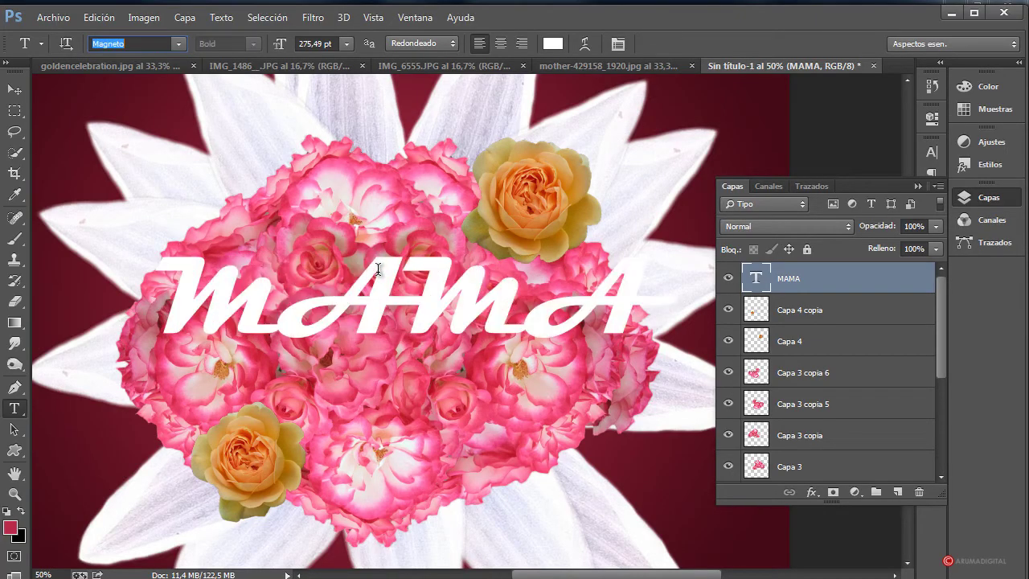
# - Set the font of the MAMA text to Baskerville Old Face
pyautogui.write('Ba')
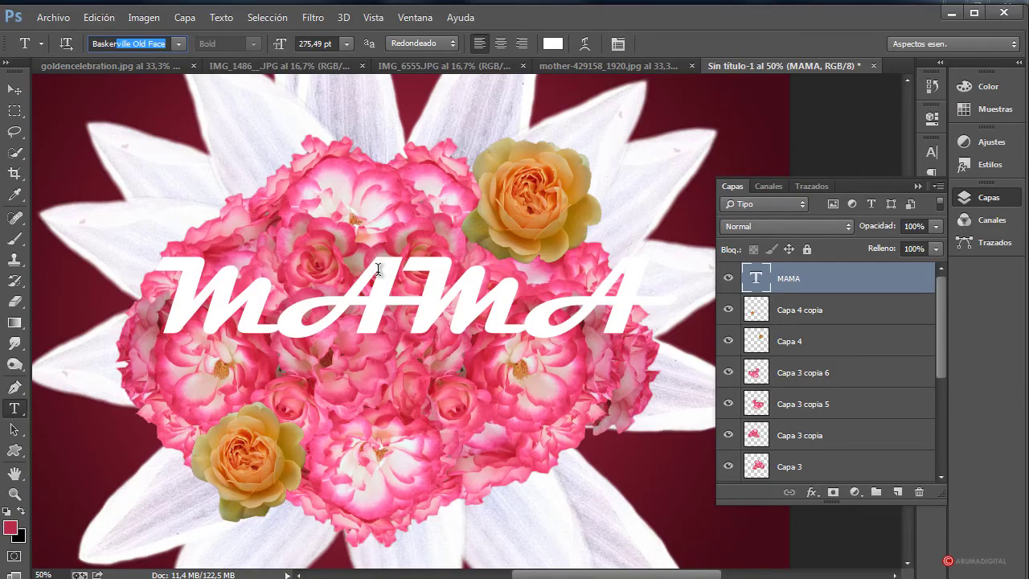
pyautogui.write('sker')
pyautogui.press('Return')
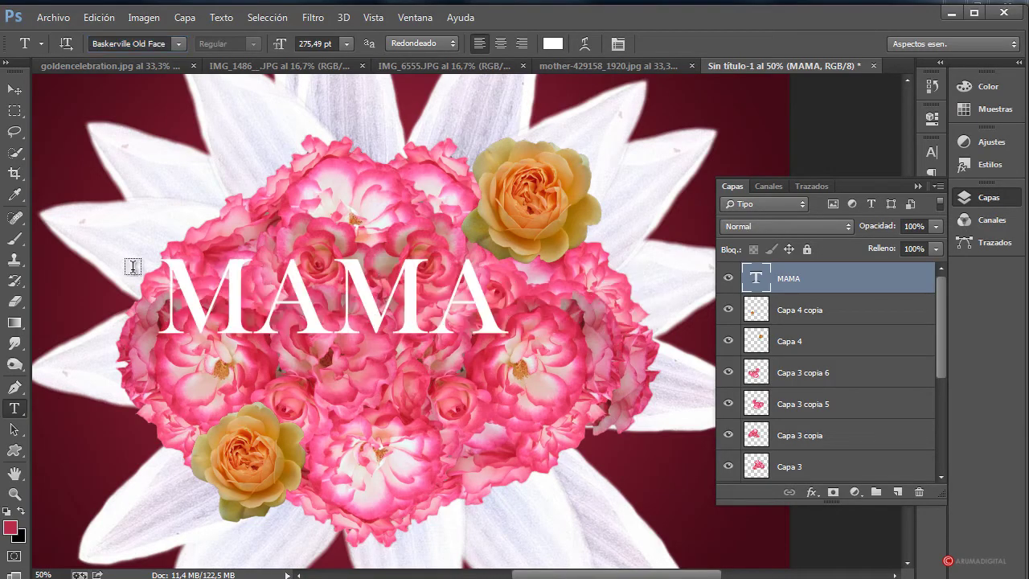
# - Scale the MAMA text proportionally to about 121% and centre it horizontally across the pink roses
pyautogui.click(16, 112)
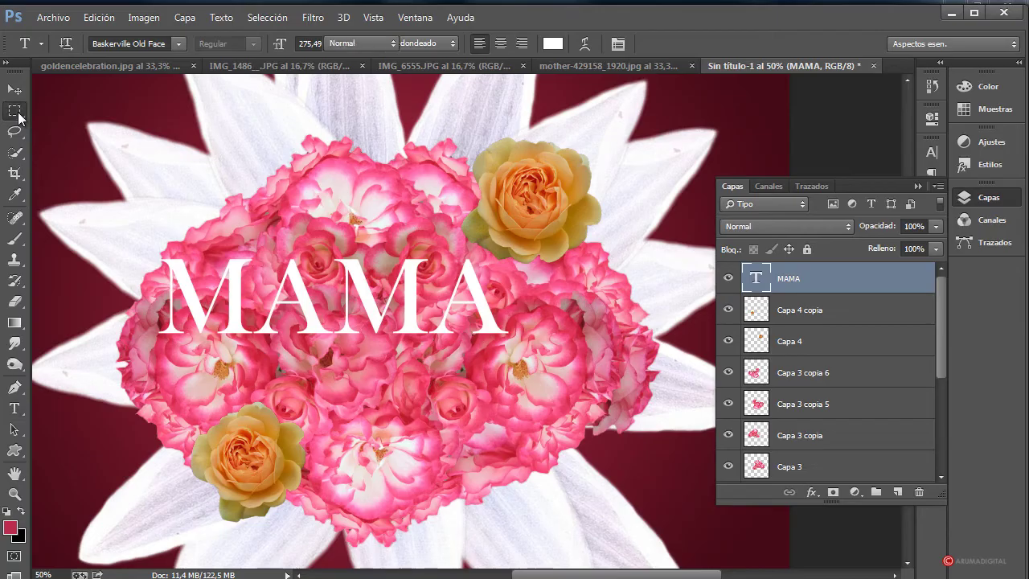
pyautogui.rightClick(340, 312)
pyautogui.click(475, 471)
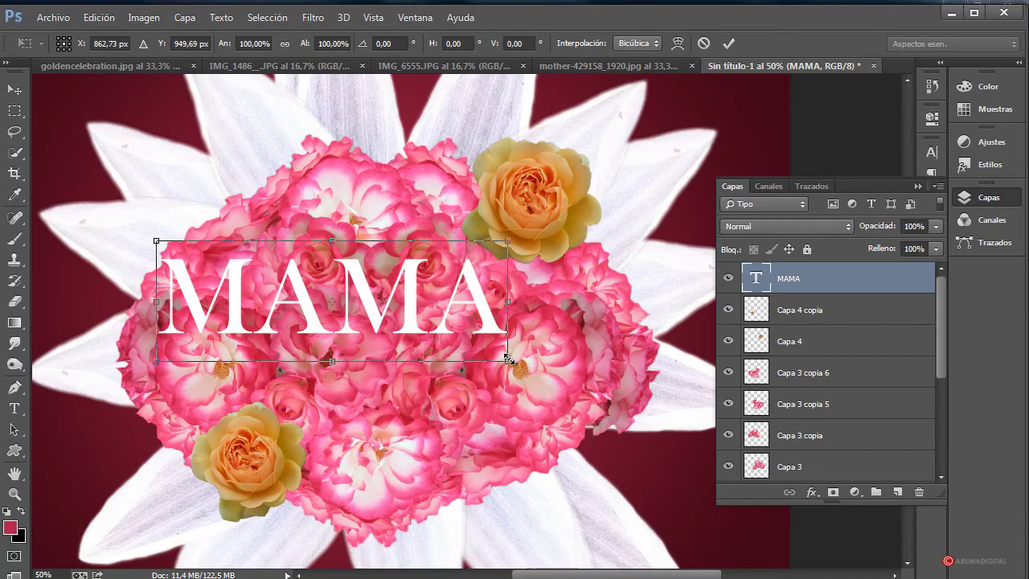
pyautogui.moveTo(508, 358); pyautogui.dragTo(545, 351)
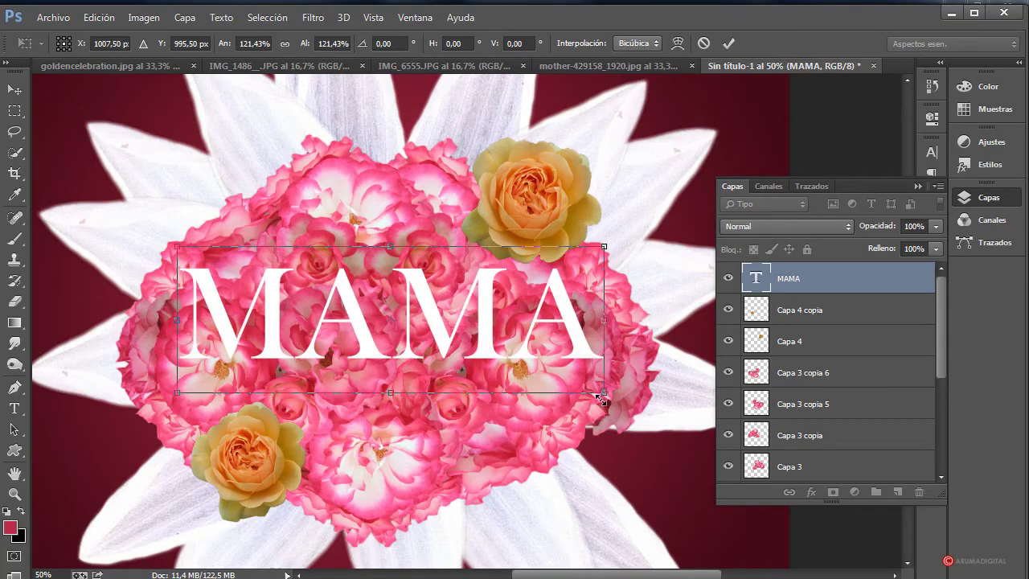
pyautogui.press('Return')
pyautogui.press('m')
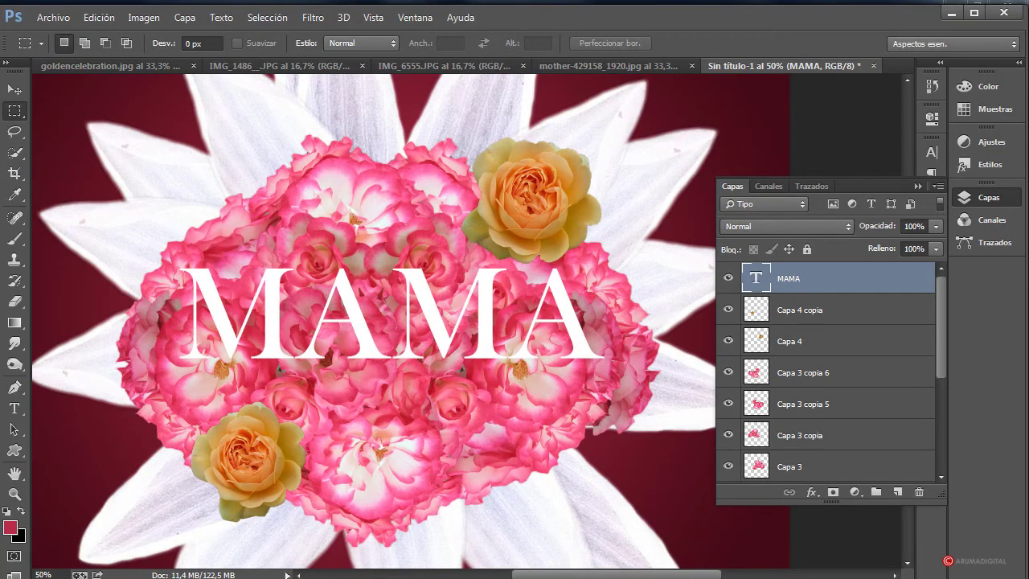
pyautogui.click(42, 574)
pyautogui.write('75')
pyautogui.press('Return')
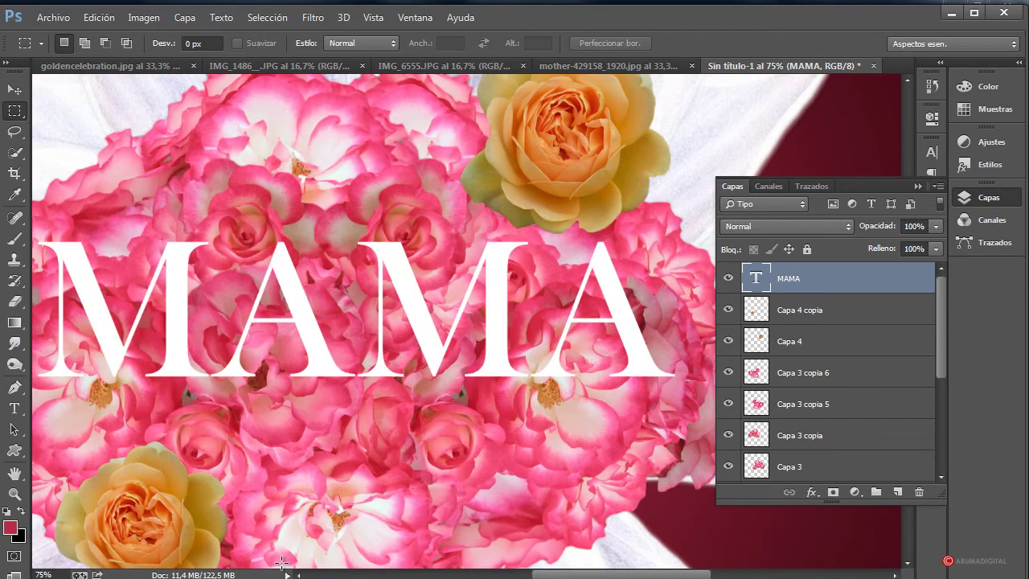
pyautogui.click(43, 574)
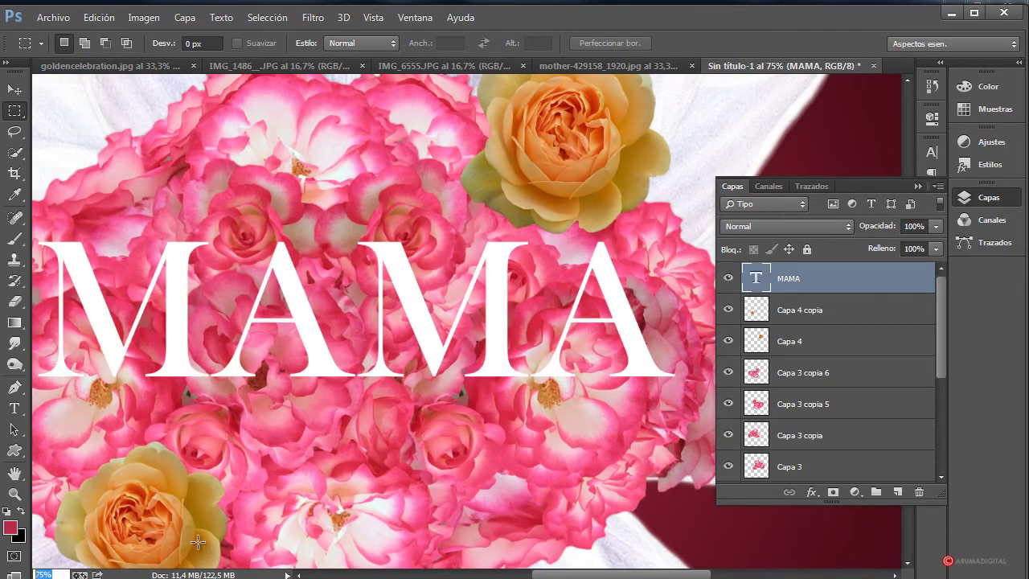
pyautogui.write('50')
pyautogui.press('Return')
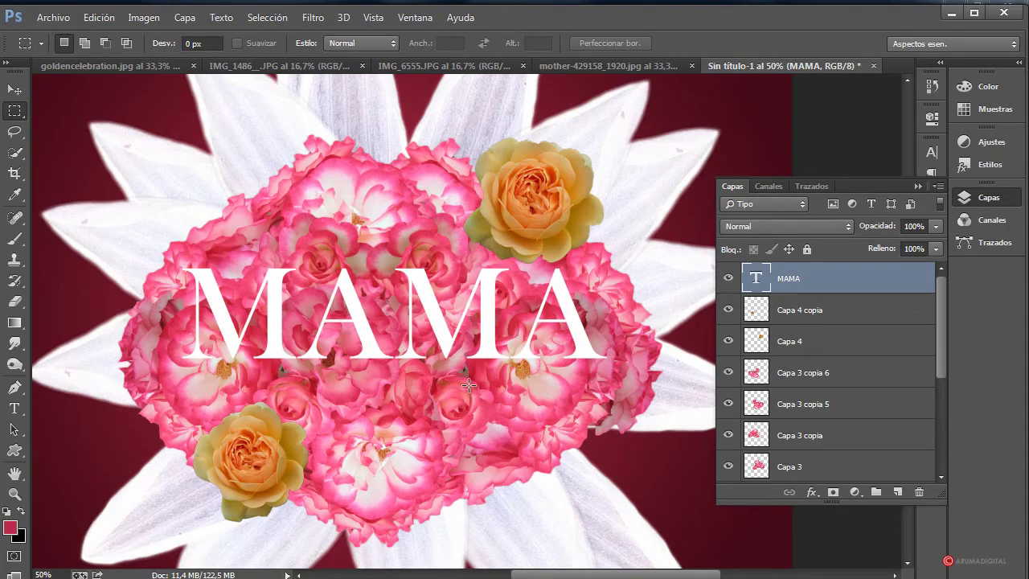
# - Add a drop shadow to the MAMA layer with a distance of 0 px, a size of about 24 px and 95% opacity
pyautogui.doubleClick(848, 282)
pyautogui.moveTo(759, 99); pyautogui.dragTo(865, 118)
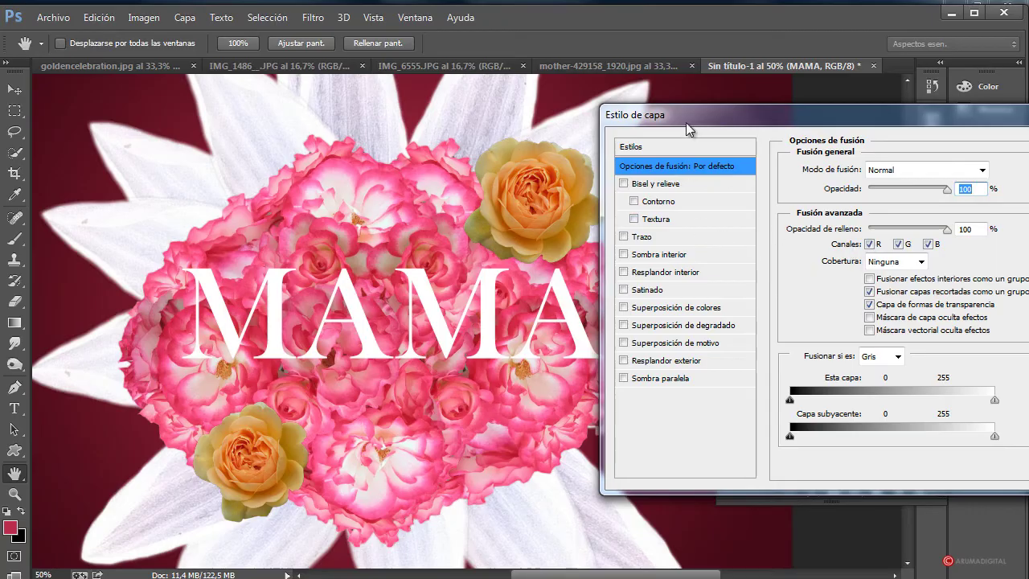
pyautogui.click(632, 378)
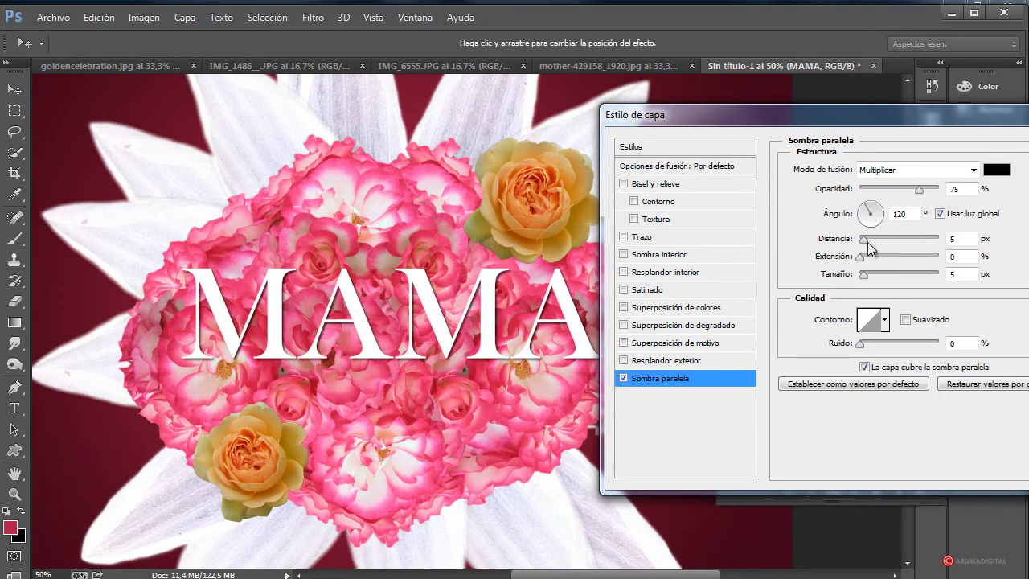
pyautogui.moveTo(866, 240); pyautogui.dragTo(873, 276)
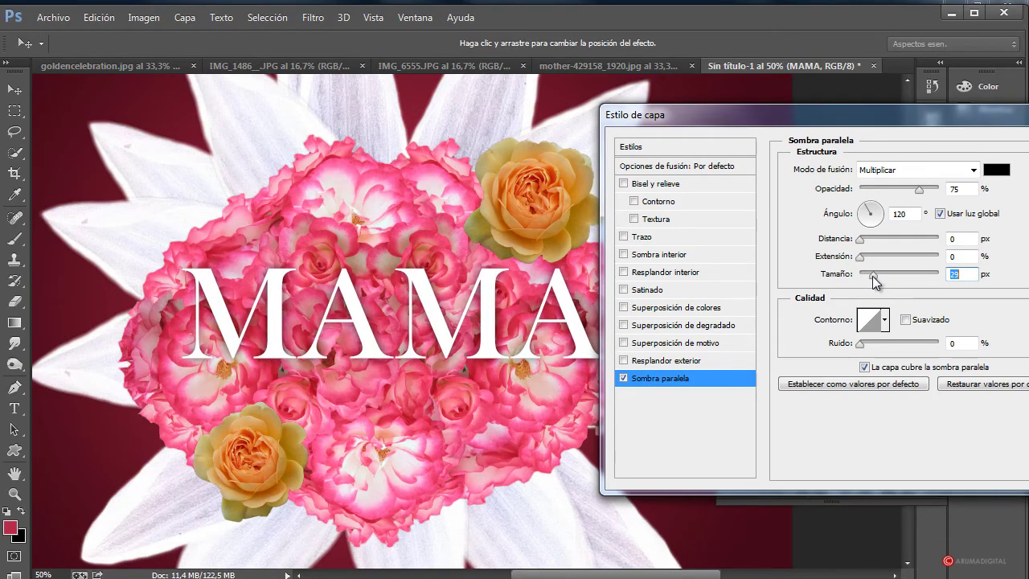
pyautogui.moveTo(920, 188); pyautogui.dragTo(934, 190)
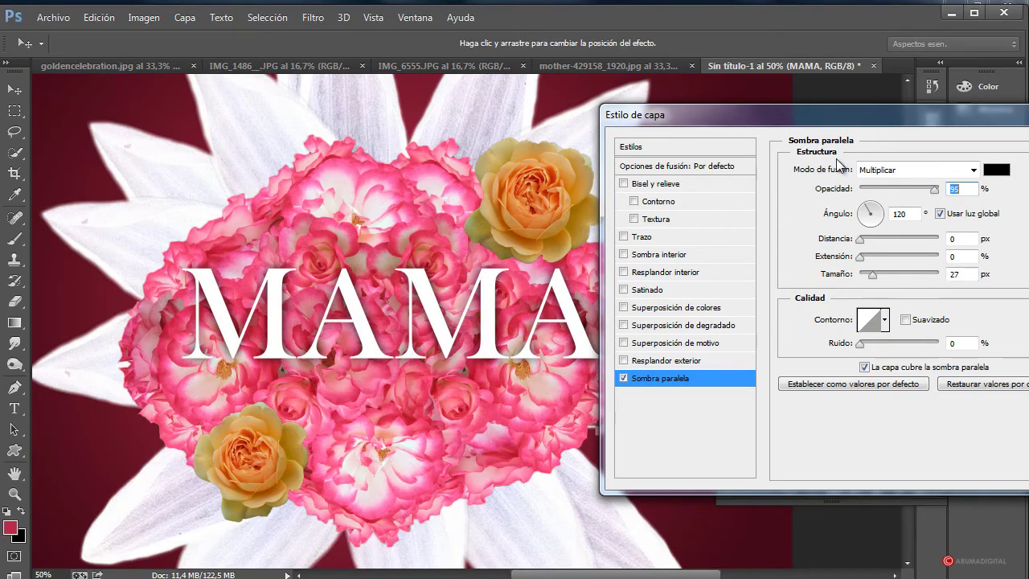
pyautogui.moveTo(878, 274); pyautogui.dragTo(871, 274)
# - Lower the opacity of the MAMA drop shadow to 53% and apply the layer style
pyautogui.moveTo(790, 115); pyautogui.dragTo(835, 100)
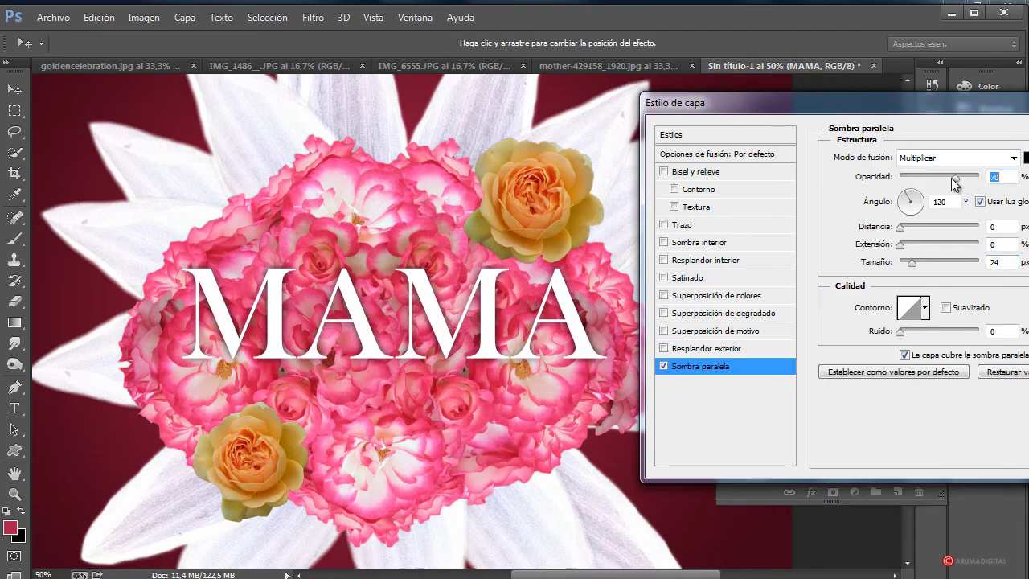
pyautogui.moveTo(951, 178); pyautogui.dragTo(919, 184)
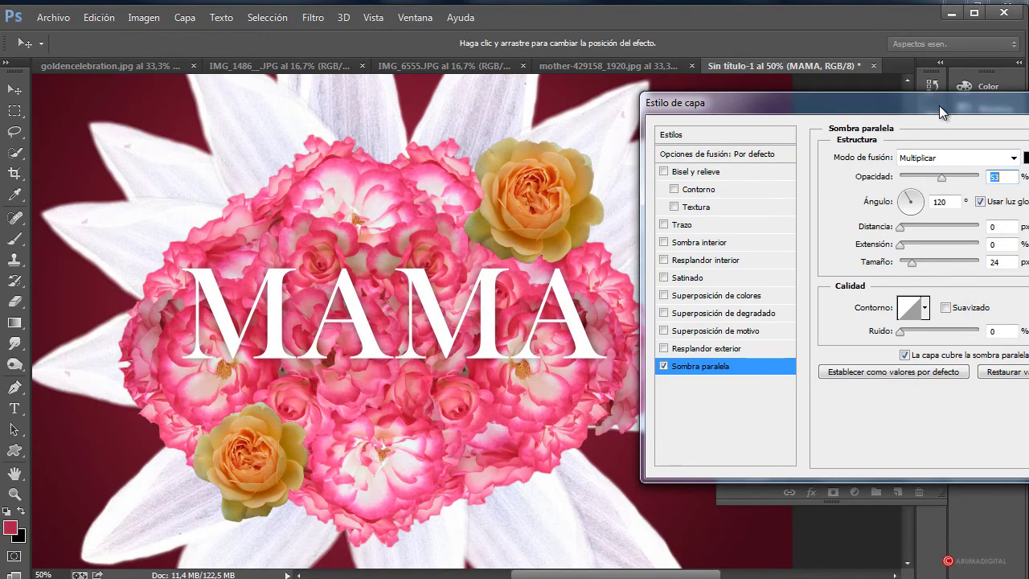
pyautogui.moveTo(939, 105); pyautogui.dragTo(848, 86)
pyautogui.moveTo(976, 90); pyautogui.dragTo(767, 87)
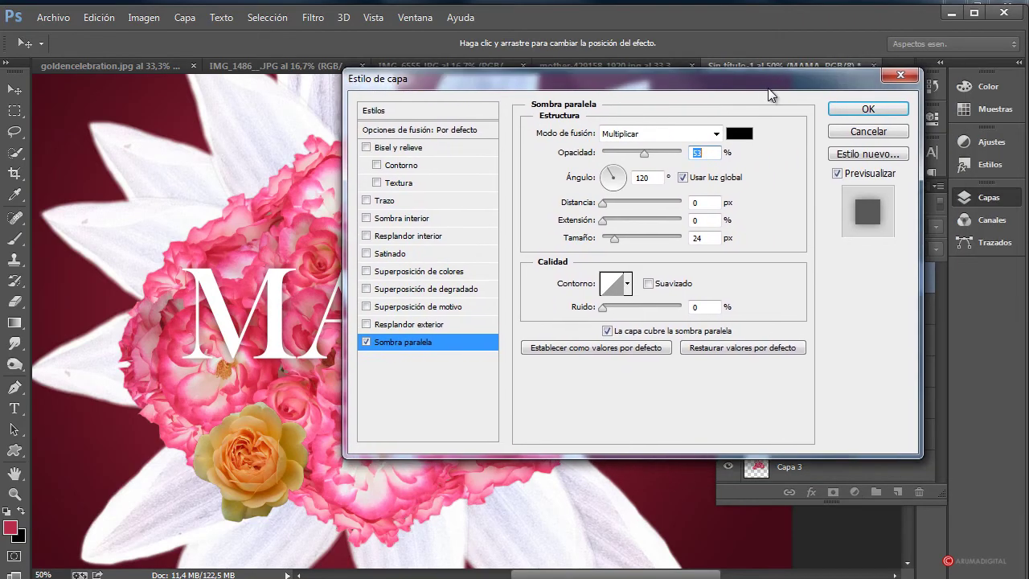
pyautogui.click(879, 108)
# - Examine the shadowed MAMA text over the roses, look at the white flower in IMG_6555.JPG, and return to the Sin título-1 composition
pyautogui.scroll(-2, 378, 414)
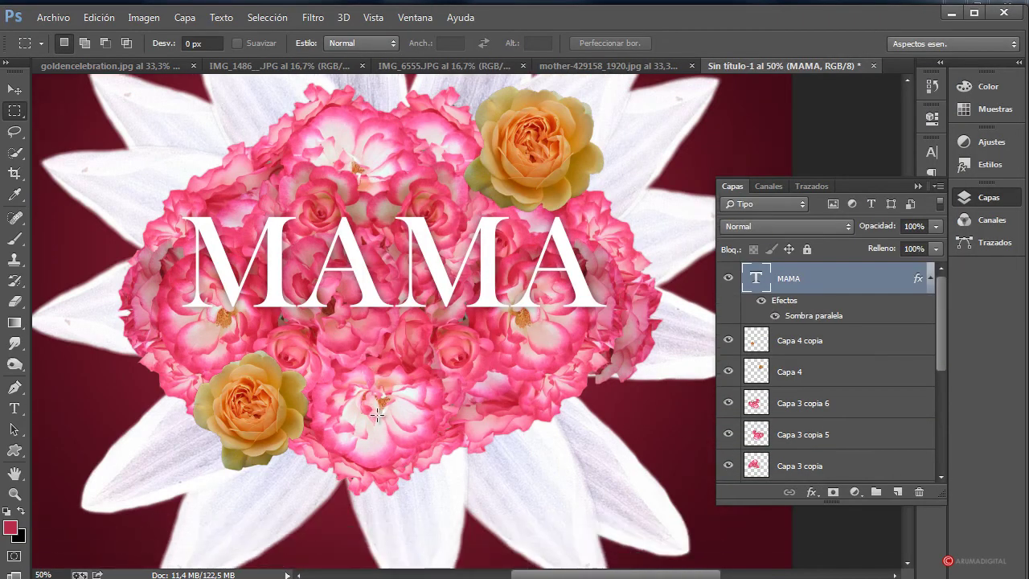
pyautogui.scroll(2, 378, 414)
pyautogui.scroll(-2, 378, 414)
pyautogui.scroll(1, 378, 414)
pyautogui.scroll(-1, 377, 414)
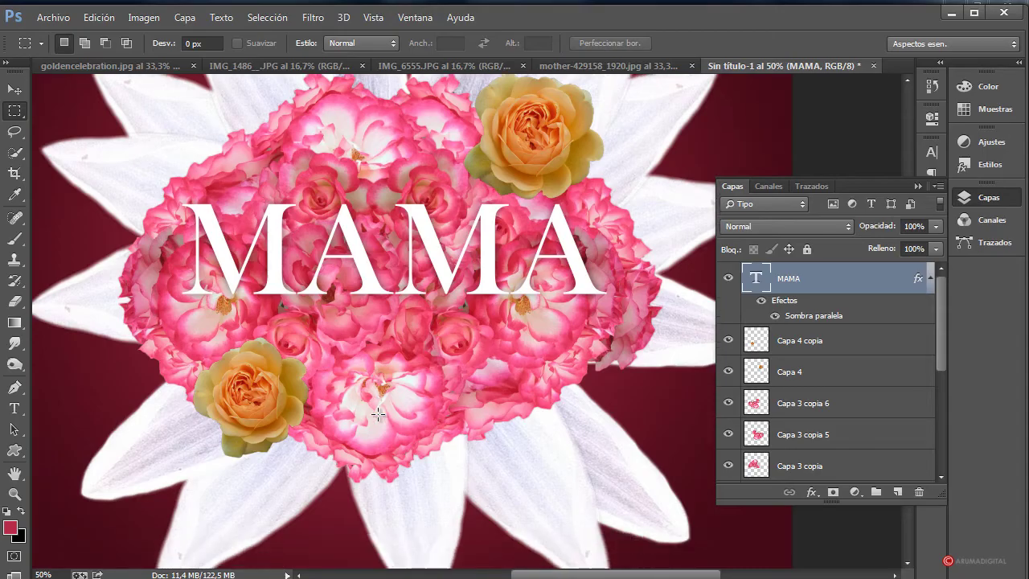
pyautogui.scroll(1, 378, 414)
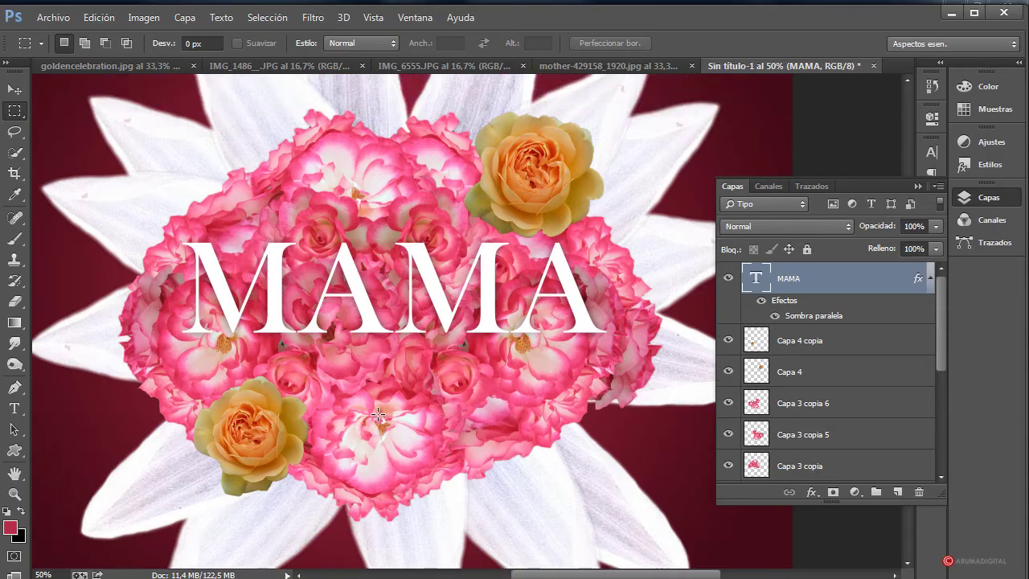
pyautogui.click(428, 64)
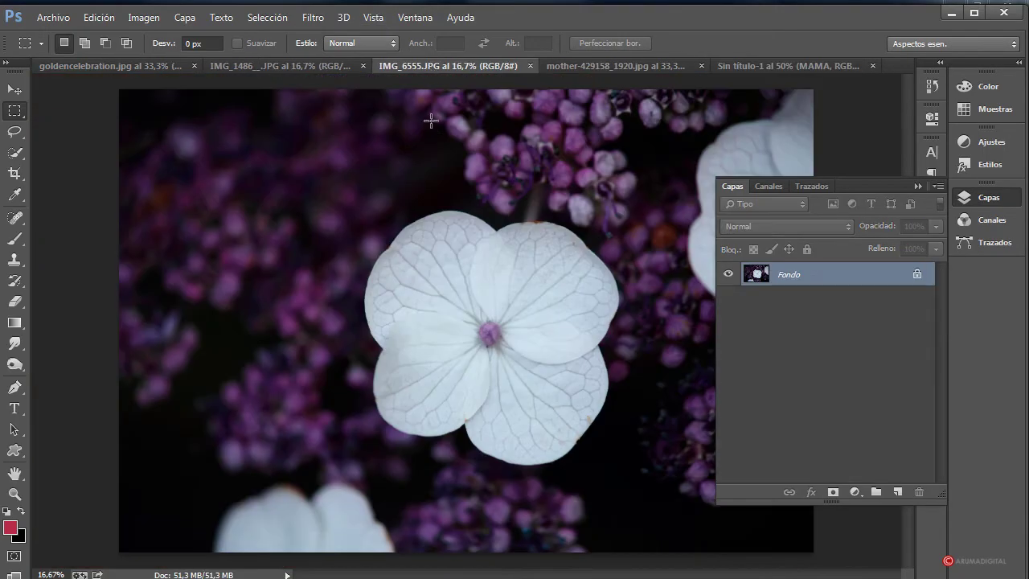
pyautogui.click(746, 65)
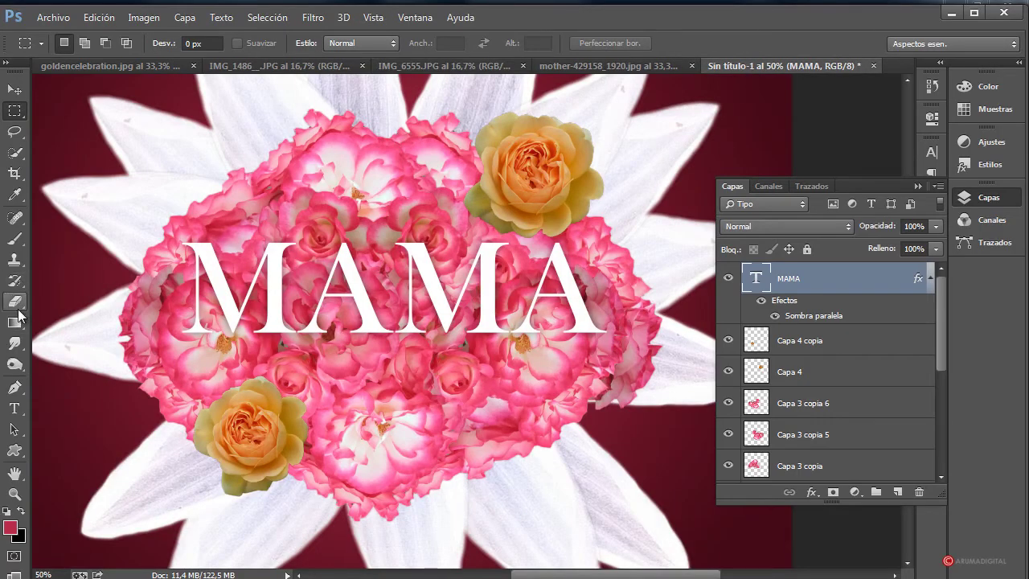
# - Add the text "Te quiero mucho." in white Baskerville Old Face at 31,13 pt on its own layer below MAMA
pyautogui.click(14, 408)
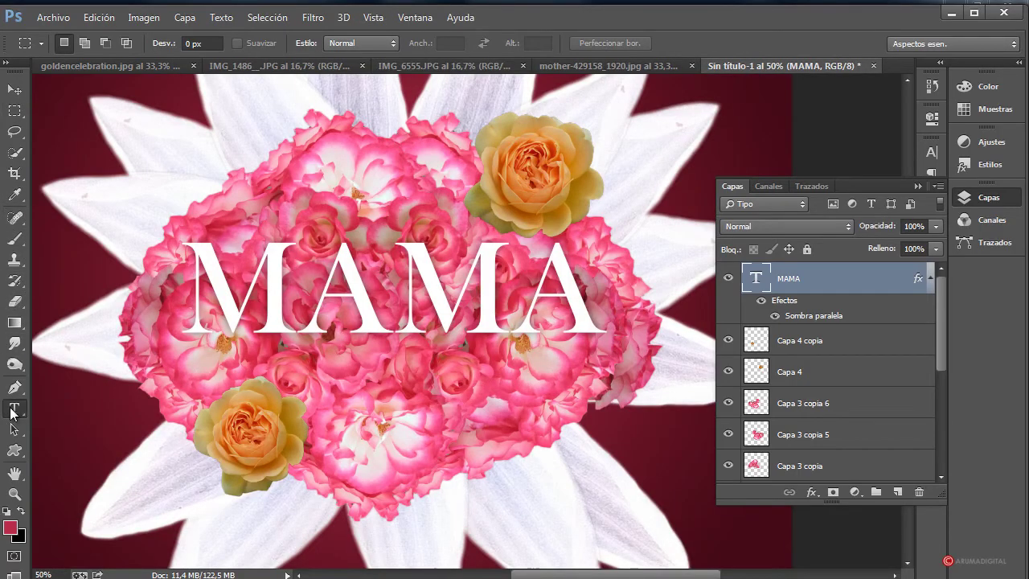
pyautogui.click(194, 354)
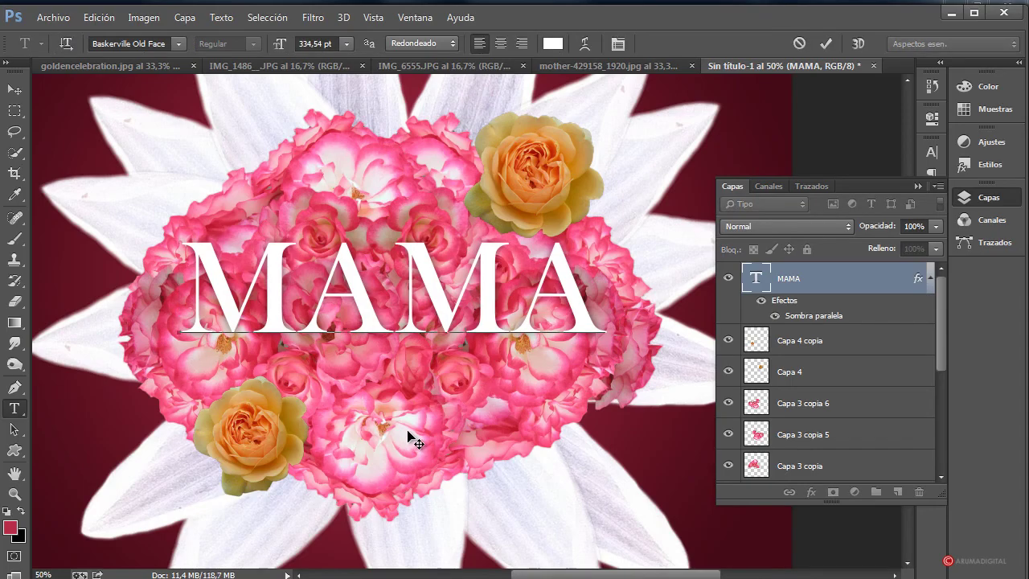
pyautogui.click(831, 344)
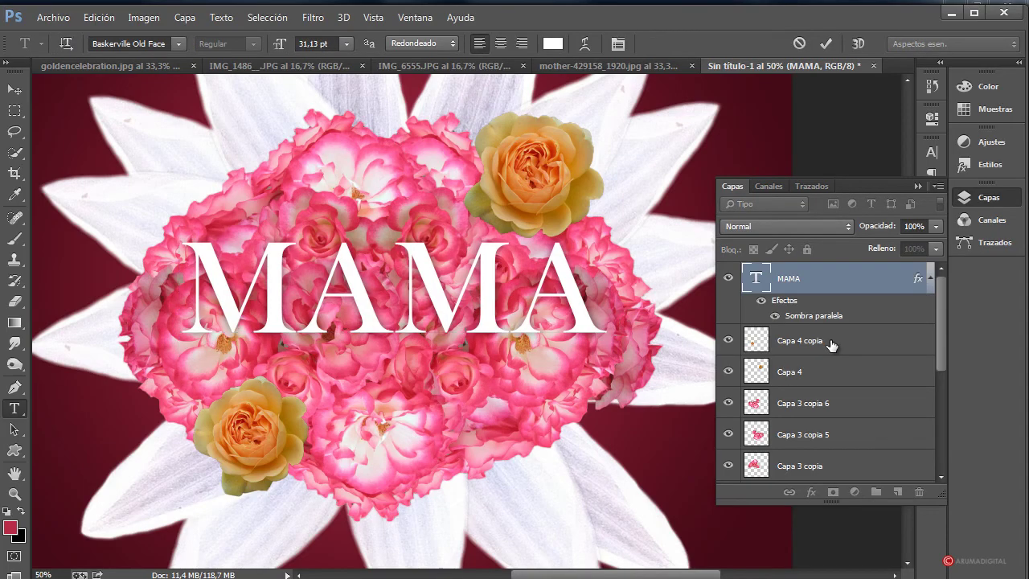
pyautogui.click(897, 491)
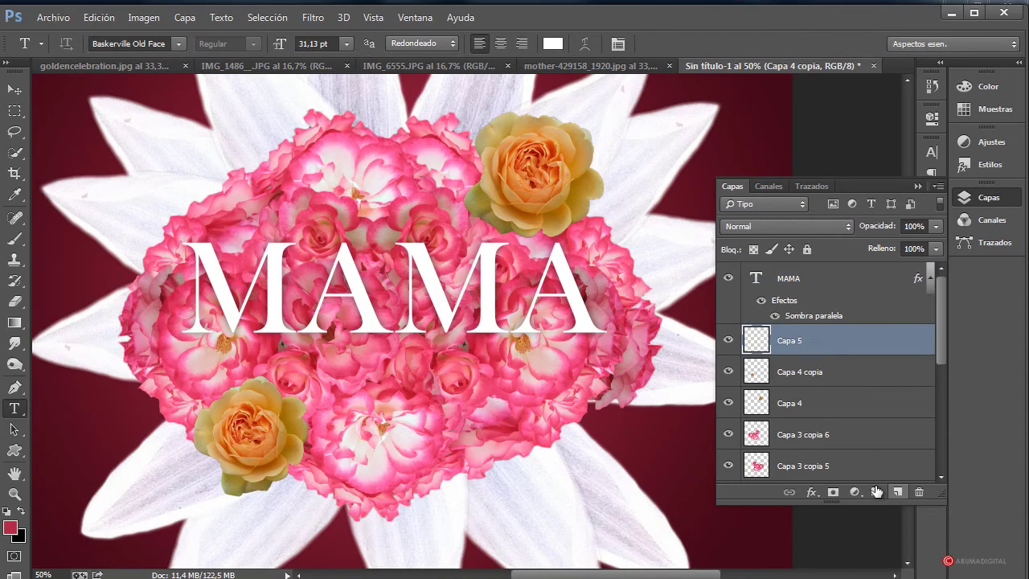
pyautogui.click(214, 366)
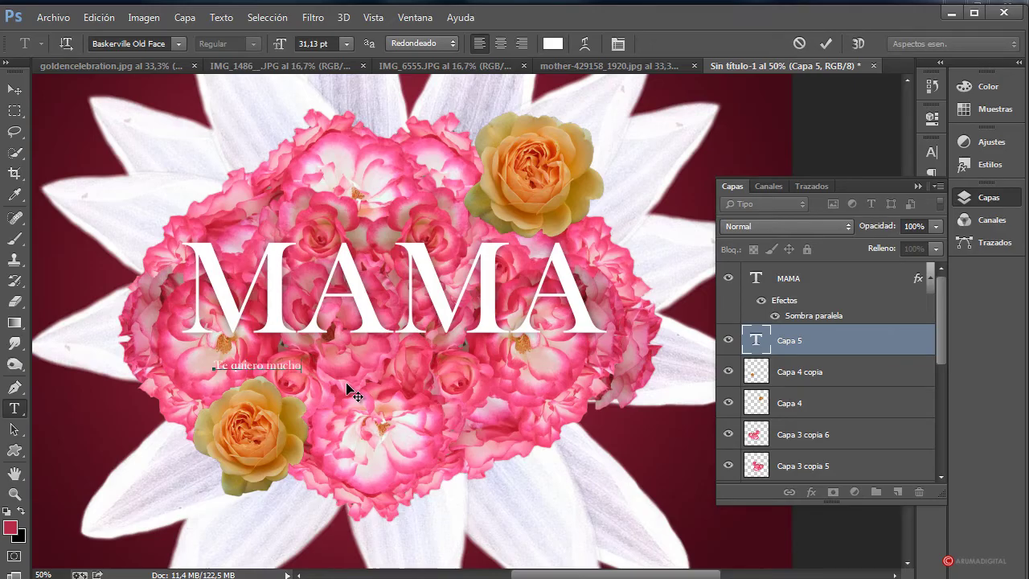
pyautogui.click(15, 110)
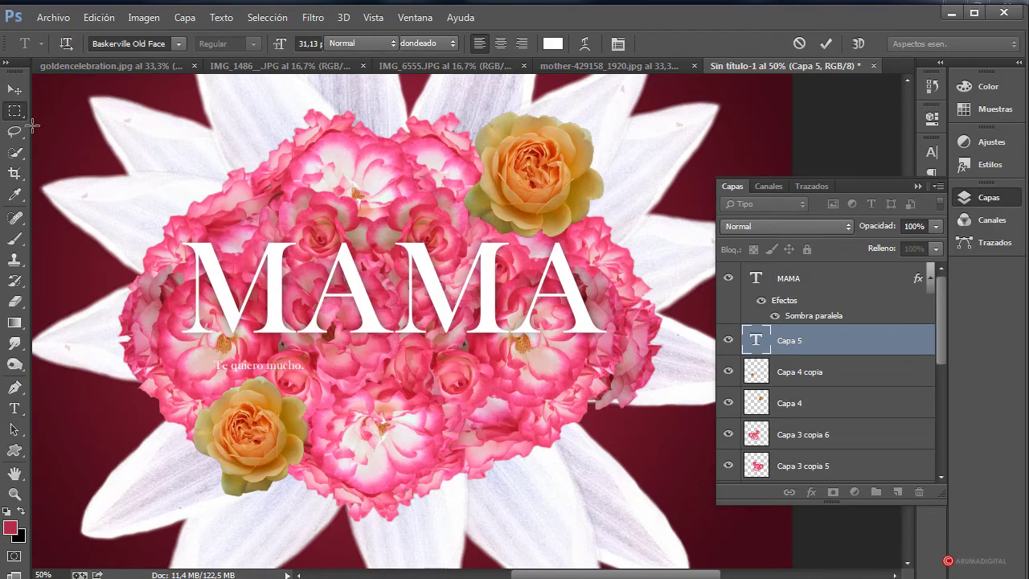
# - Scale the "Te quiero mucho." text proportionally to about 375% and place it centred directly beneath MAMA
pyautogui.rightClick(298, 368)
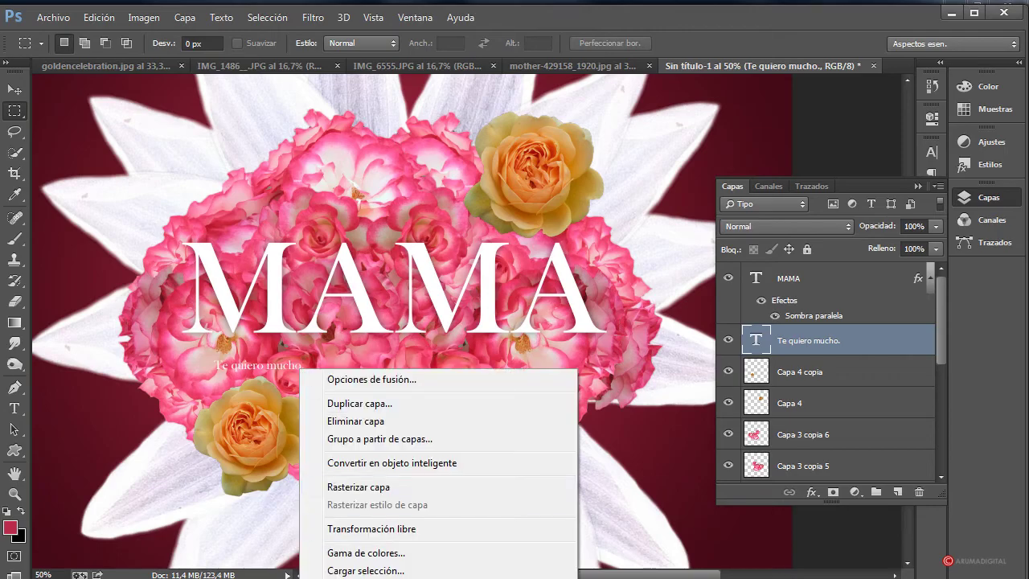
pyautogui.click(411, 528)
pyautogui.moveTo(309, 376); pyautogui.dragTo(552, 479)
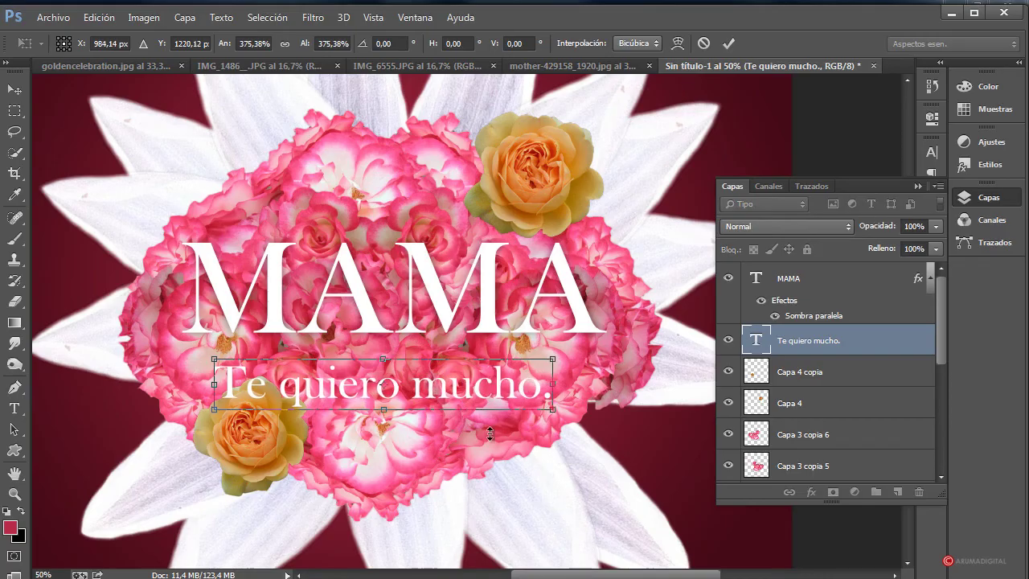
pyautogui.moveTo(445, 403); pyautogui.dragTo(455, 377)
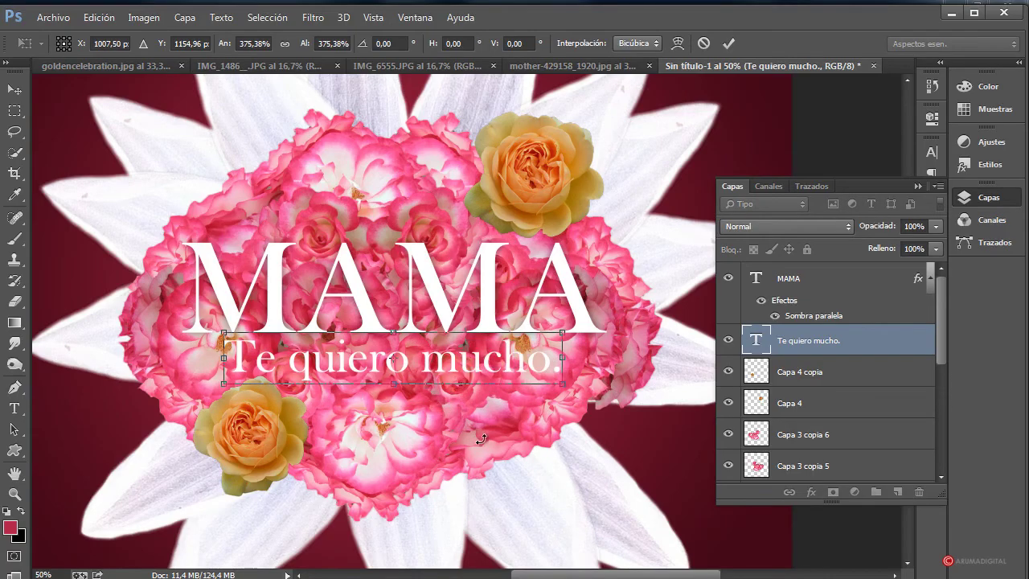
pyautogui.press('Return')
pyautogui.press('m')
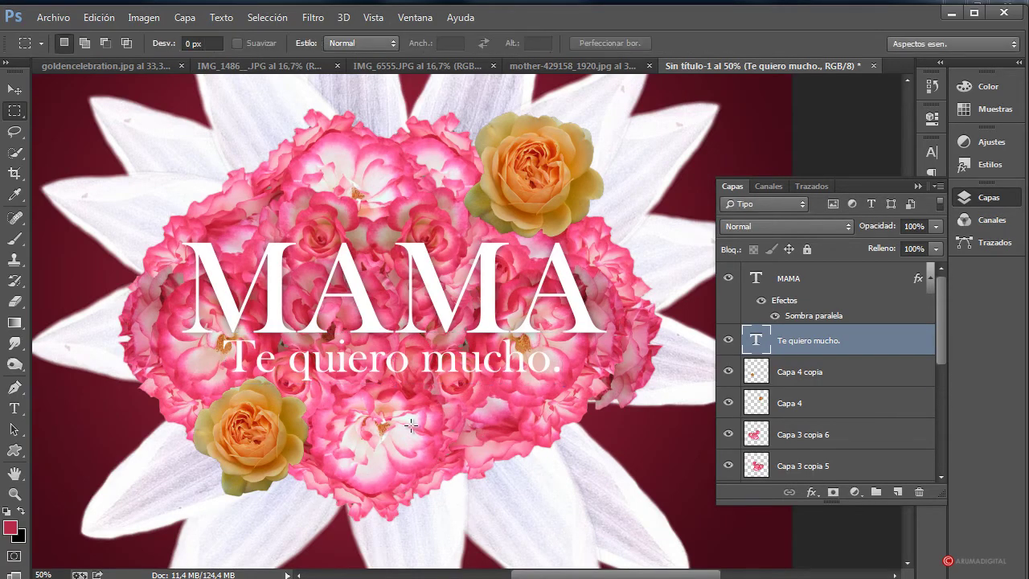
# - Add a drop shadow to the "Te quiero mucho." layer with a distance of 0 px, a size of 18 px and 54% opacity
pyautogui.doubleClick(868, 343)
pyautogui.click(417, 342)
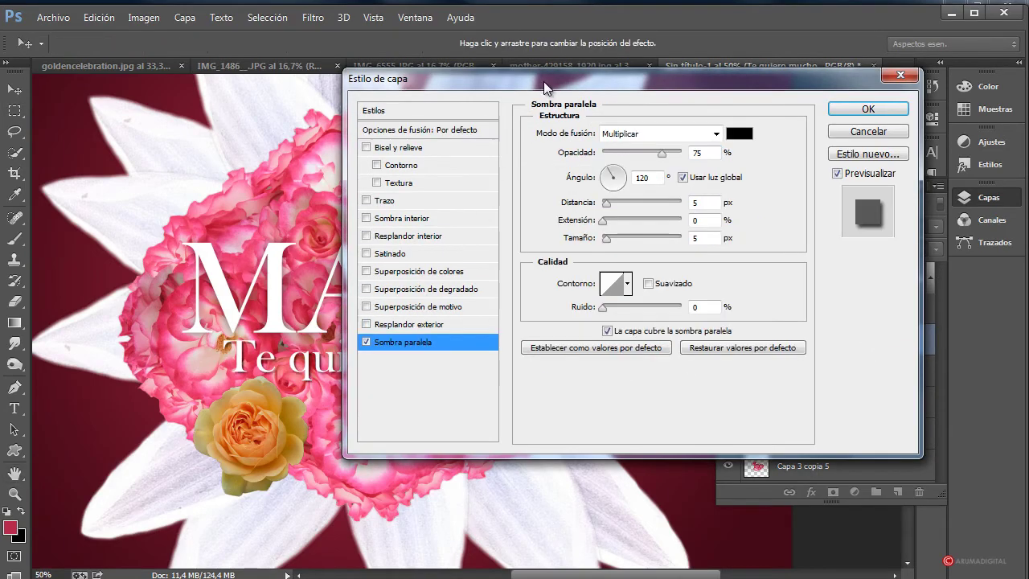
pyautogui.moveTo(543, 82); pyautogui.dragTo(720, 131)
pyautogui.moveTo(770, 254); pyautogui.dragTo(790, 289)
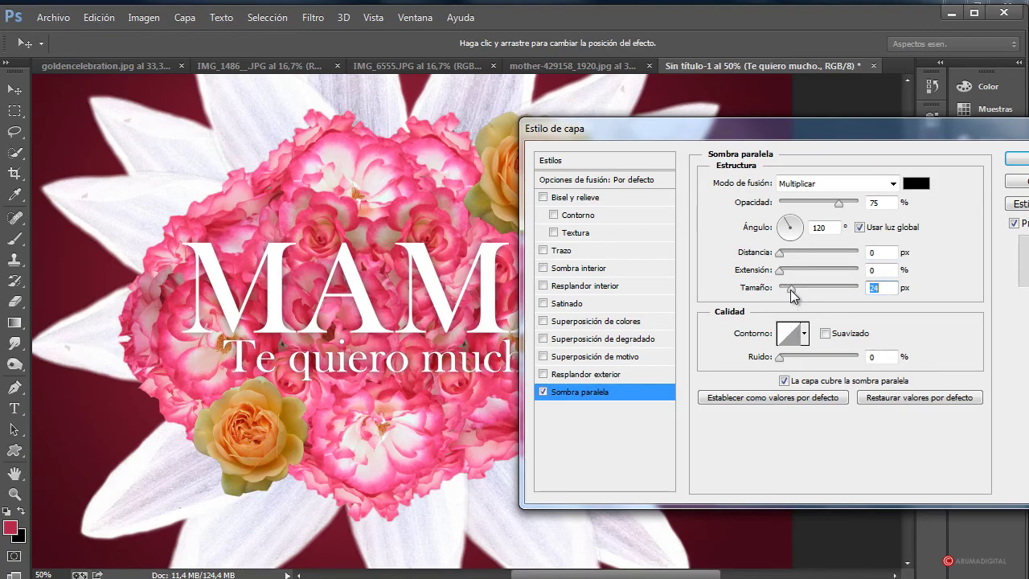
pyautogui.moveTo(840, 202); pyautogui.dragTo(822, 208)
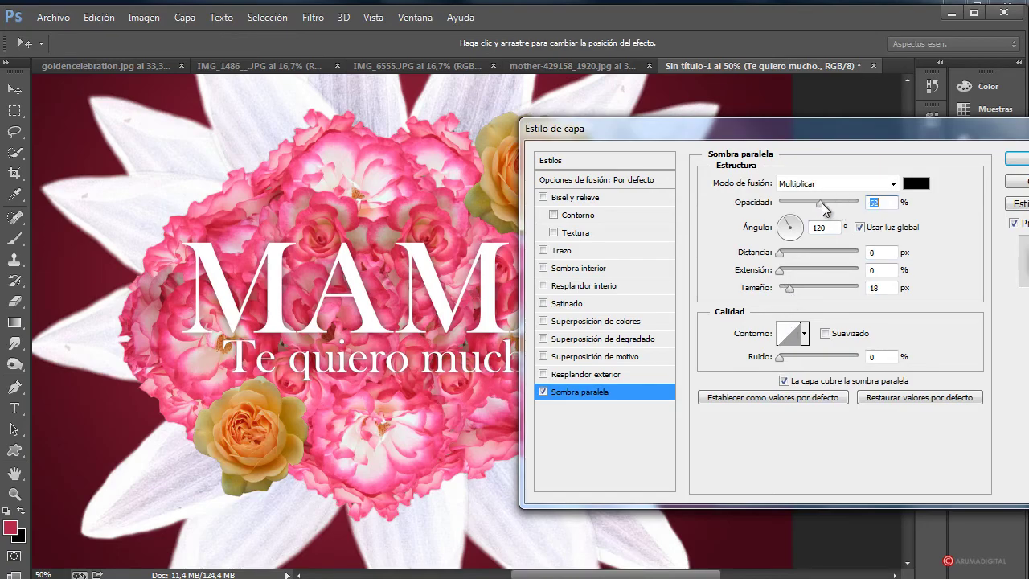
pyautogui.moveTo(885, 129); pyautogui.dragTo(755, 97)
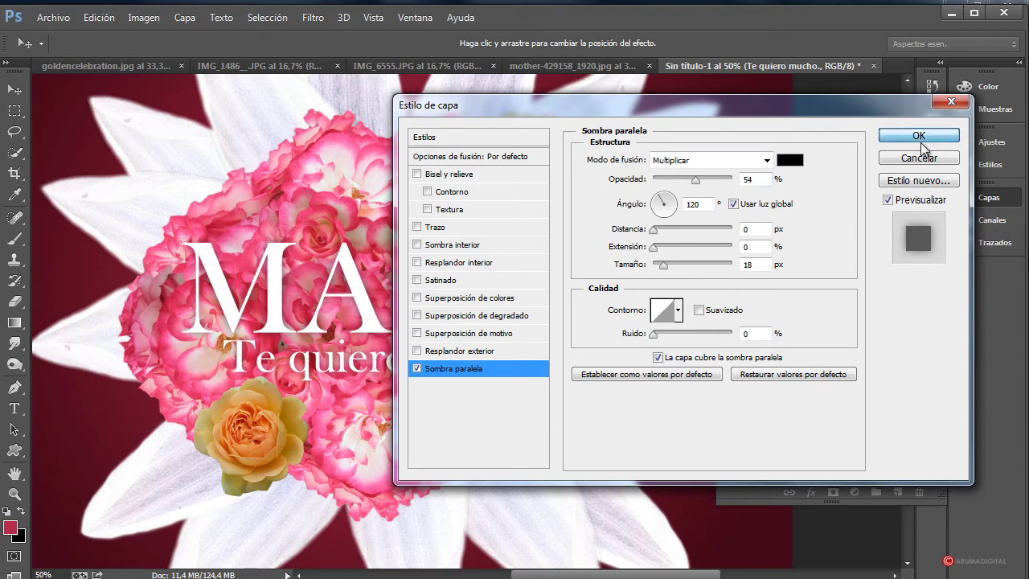
pyautogui.click(920, 142)
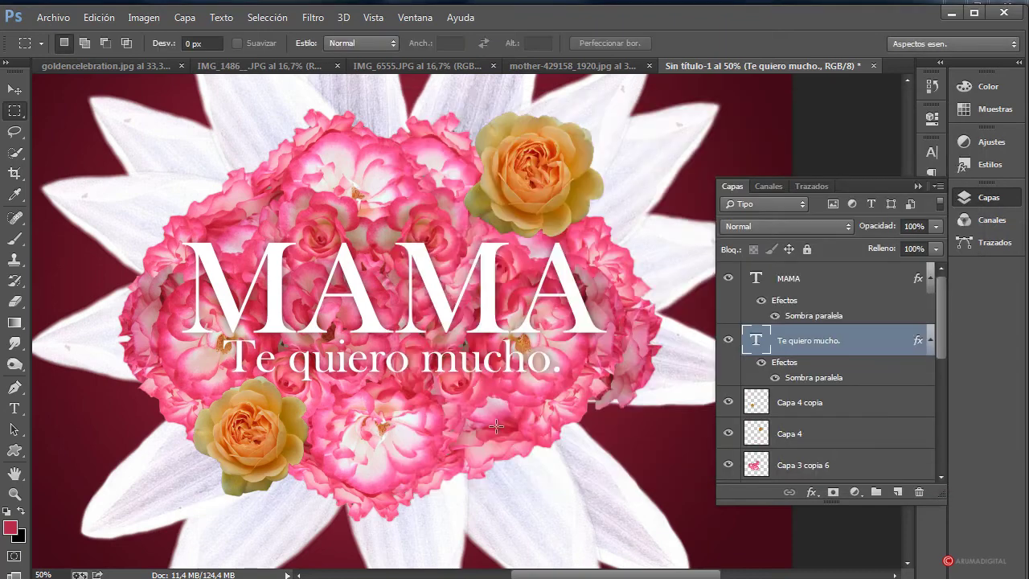
# - Select the white four-petal flower in IMG_6555.JPG with the Quick Selection tool
pyautogui.click(300, 66)
pyautogui.click(425, 66)
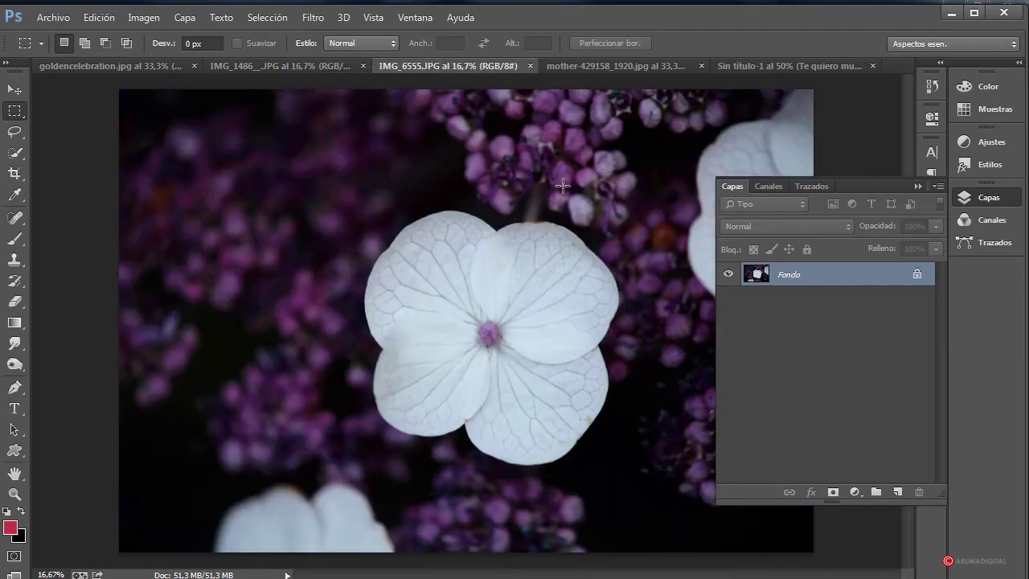
pyautogui.click(16, 155)
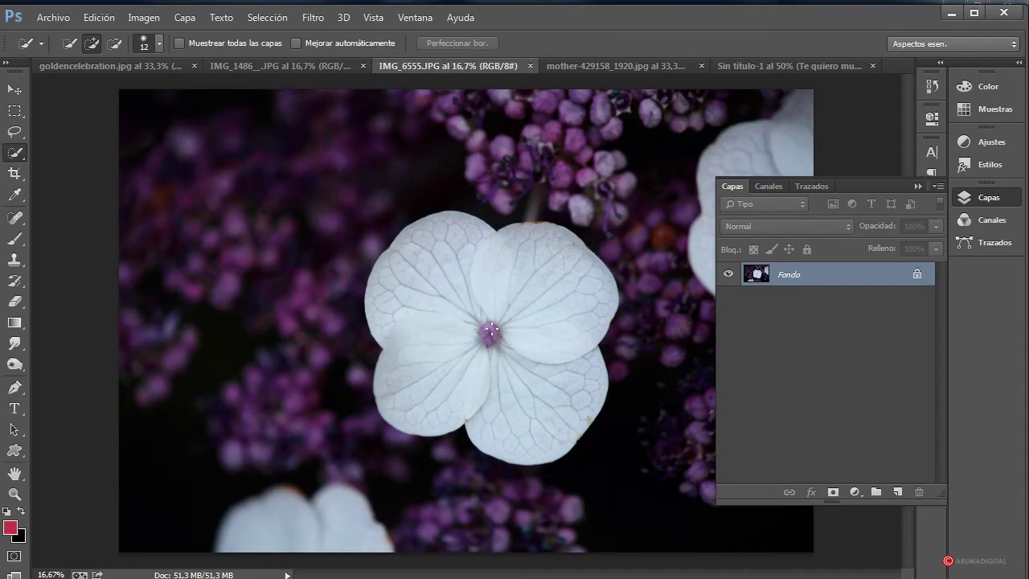
pyautogui.moveTo(489, 333)
pyautogui.mouseDown()
pyautogui.moveTo(491, 293)
pyautogui.moveTo(565, 310)
pyautogui.moveTo(551, 402)
pyautogui.moveTo(488, 409)
pyautogui.moveTo(451, 288)
pyautogui.mouseUp()
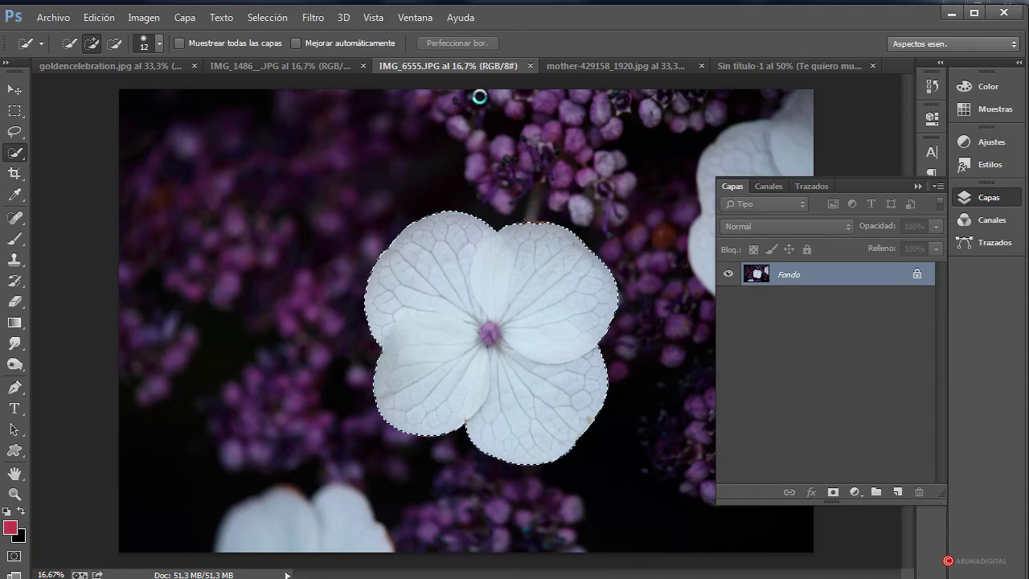
# - Refine the flower selection by smoothing its edge and shifting it inward, and paste a copy of the flower into Sin título-1
pyautogui.click(458, 42)
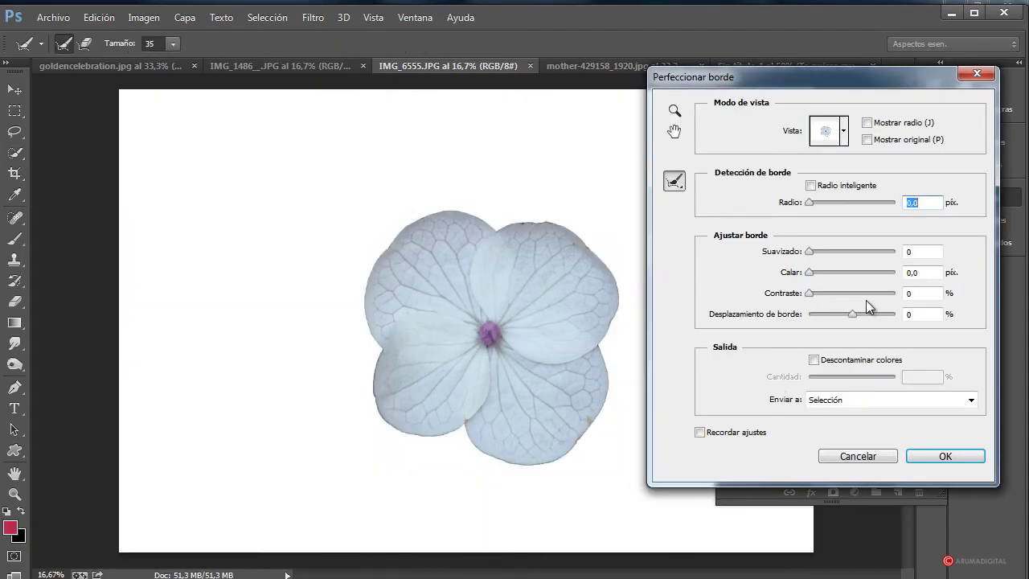
pyautogui.moveTo(852, 314); pyautogui.dragTo(818, 313)
pyautogui.moveTo(809, 251); pyautogui.dragTo(821, 274)
pyautogui.click(925, 455)
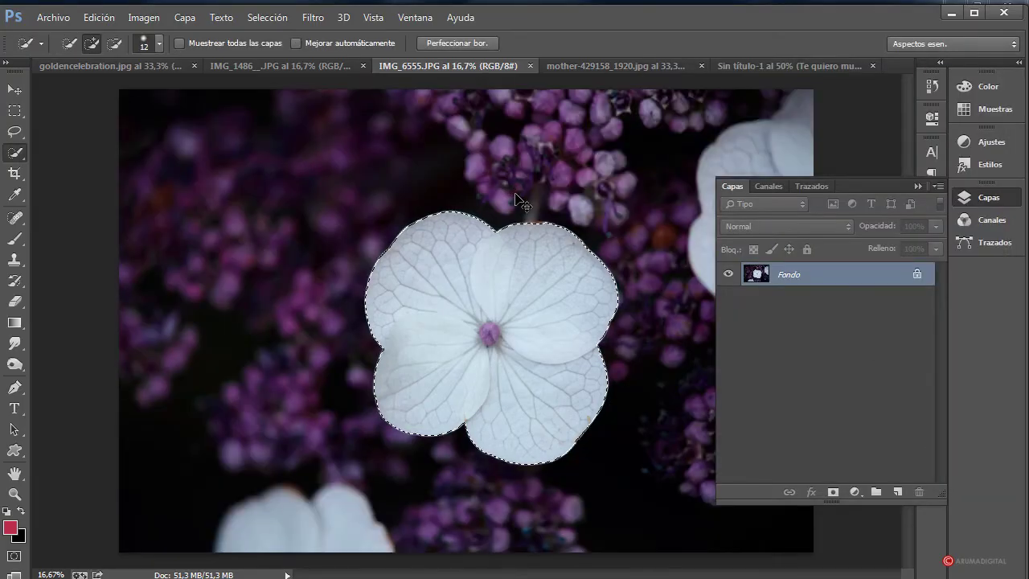
pyautogui.click(751, 63)
pyautogui.hotkey('ctrl', 'v')
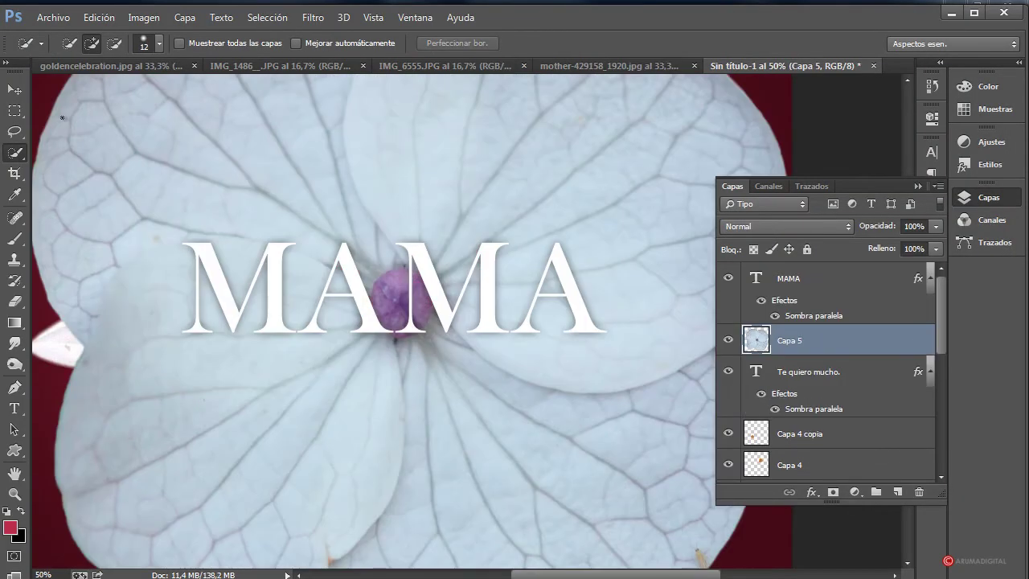
# - Scale the pasted white flower to about 8,7% over the lower-right roses and duplicate its layer above the MAMA text
pyautogui.click(15, 110)
pyautogui.rightClick(462, 202)
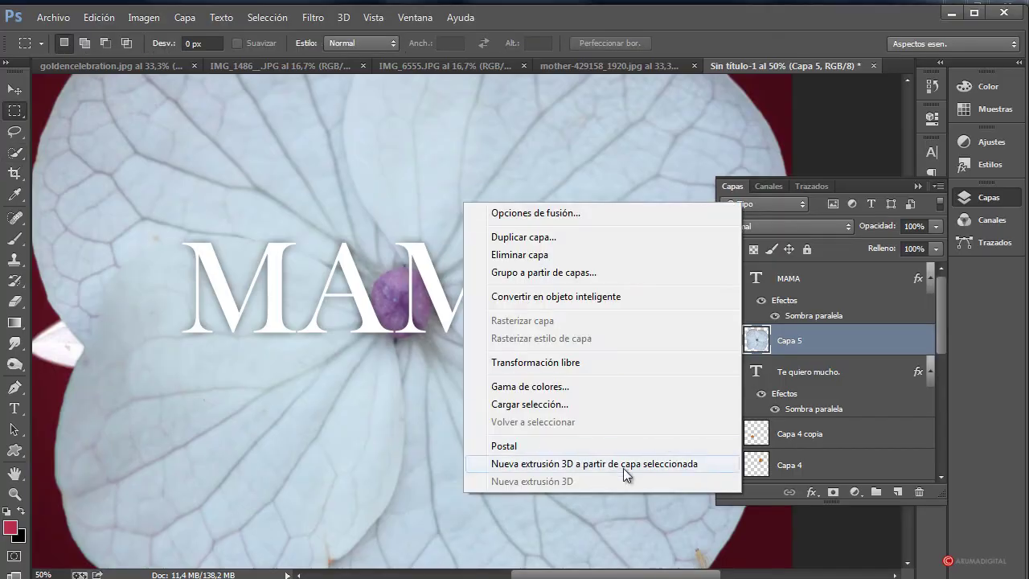
pyautogui.click(550, 363)
pyautogui.moveTo(423, 212); pyautogui.dragTo(685, 197)
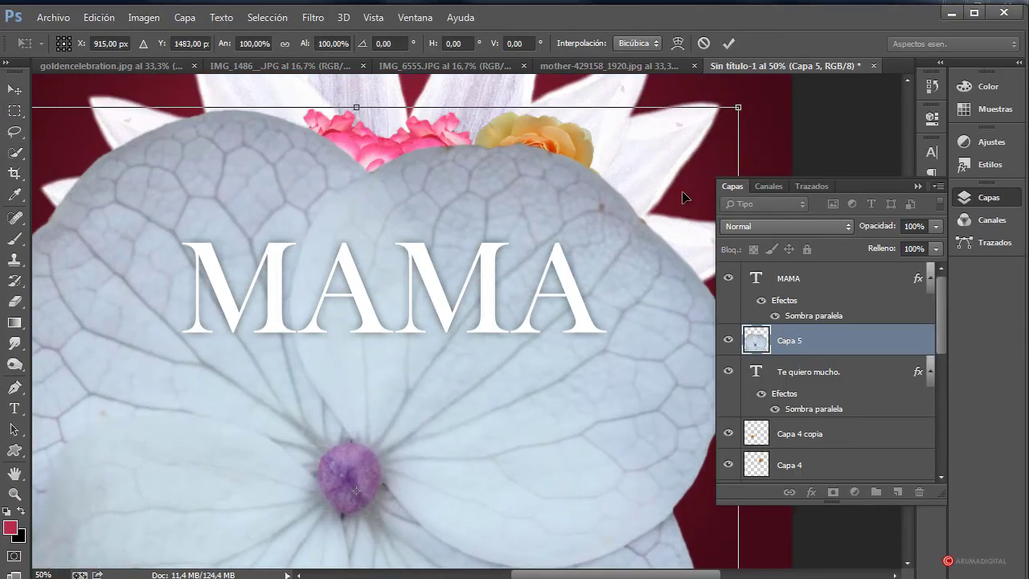
pyautogui.moveTo(738, 109); pyautogui.dragTo(486, 414)
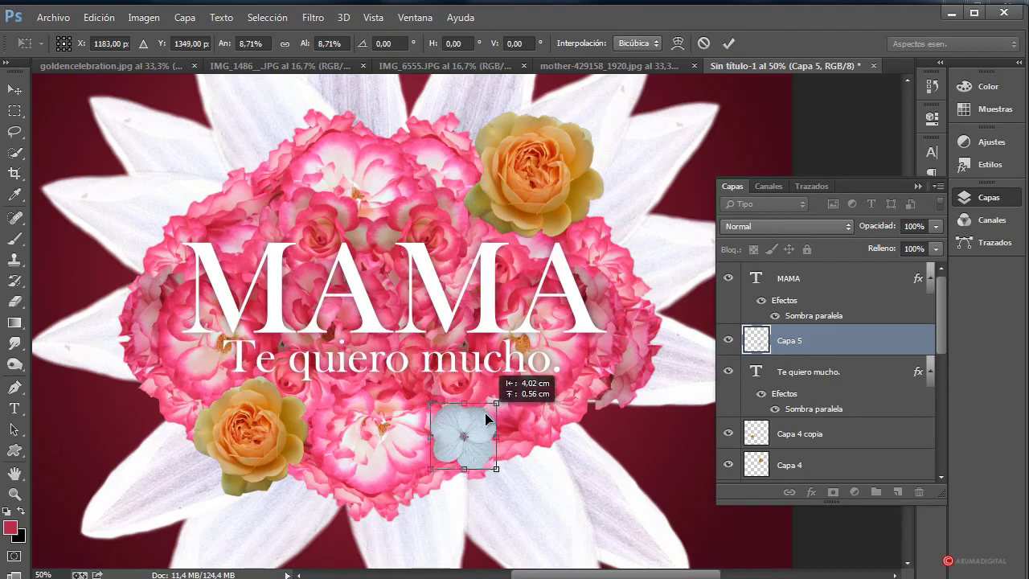
pyautogui.press('Return')
pyautogui.moveTo(846, 336); pyautogui.dragTo(898, 491)
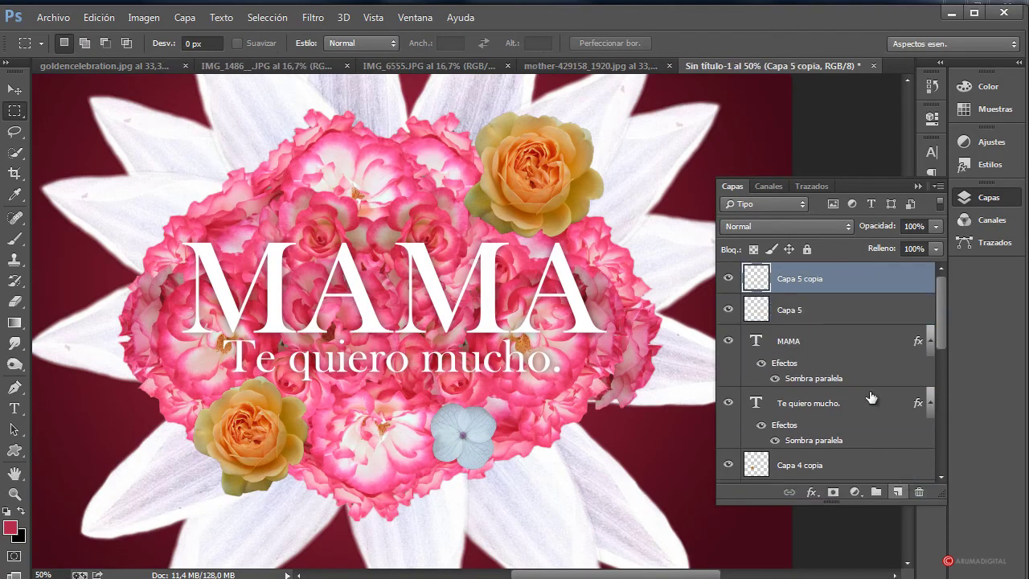
pyautogui.rightClick(481, 417)
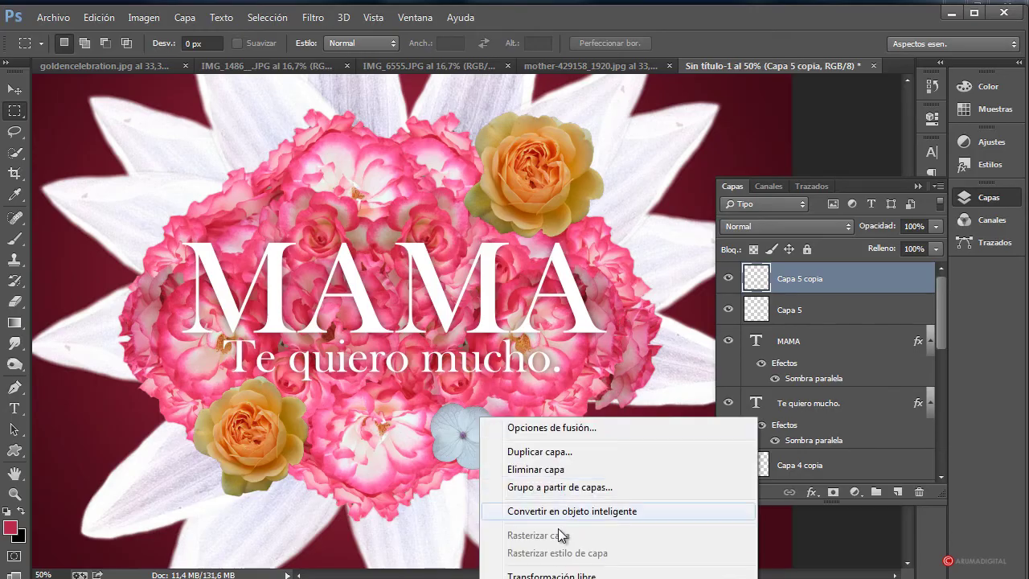
pyautogui.click(561, 574)
pyautogui.moveTo(567, 424); pyautogui.dragTo(492, 482)
pyautogui.moveTo(474, 426); pyautogui.dragTo(346, 156)
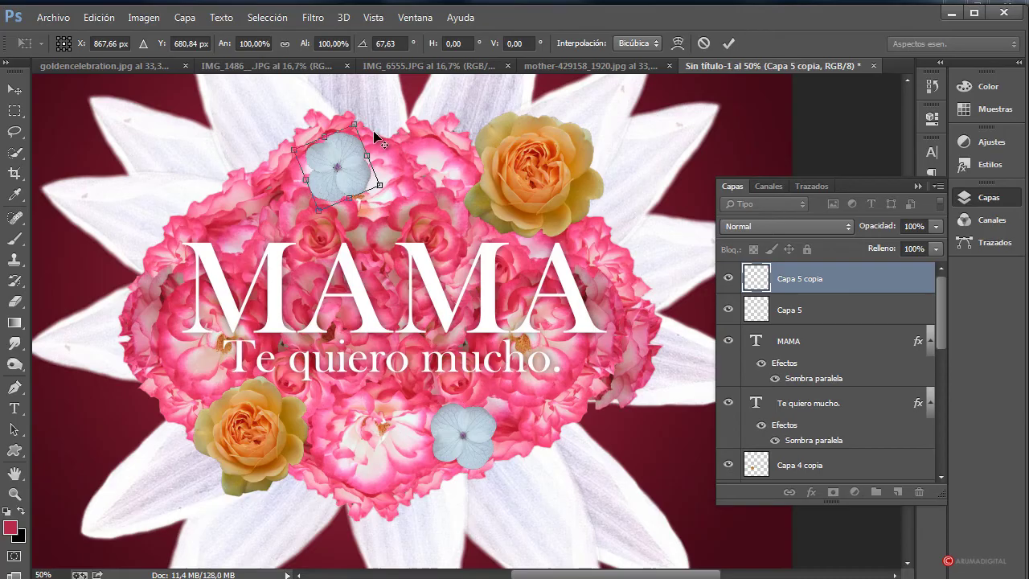
pyautogui.moveTo(362, 122); pyautogui.dragTo(361, 144)
pyautogui.press('Return')
pyautogui.press('m')
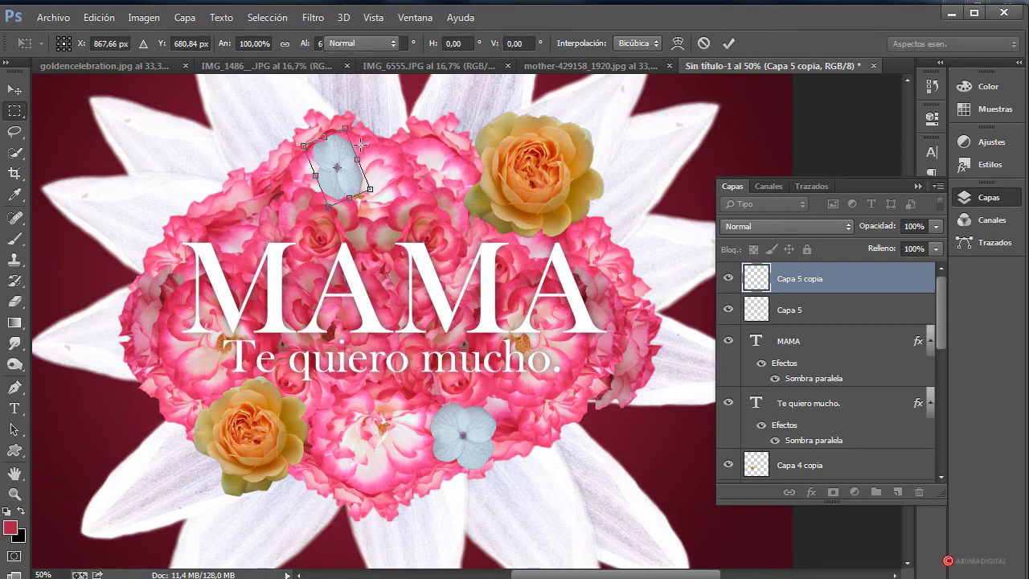
# - Shrink the duplicated white flower to roughly half size and place it on the upper-left pink roses above MAMA
pyautogui.rightClick(463, 436)
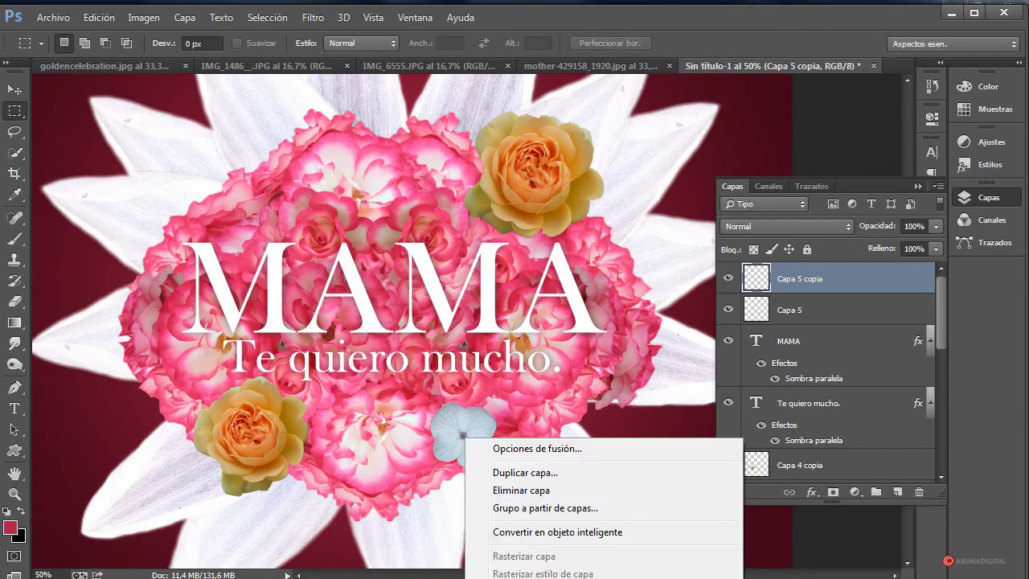
pyautogui.press('Escape')
pyautogui.hotkey('ctrl', 't')
pyautogui.moveTo(495, 405); pyautogui.dragTo(330, 196)
pyautogui.press('Return')
pyautogui.press('m')
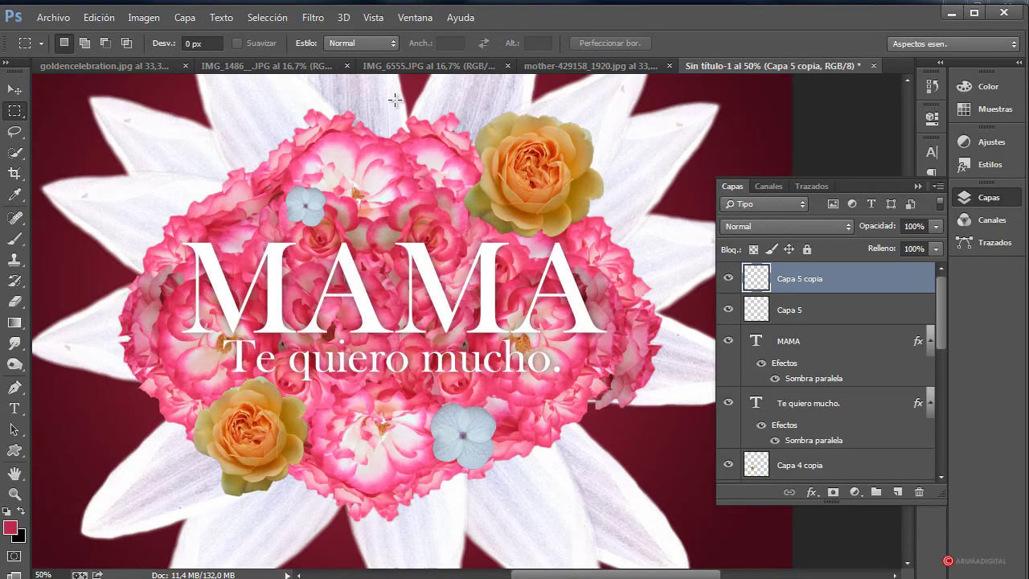
# - Look through the open source photos, from the mother silhouette to the golden rose, and return to the Sin título-1 composition
pyautogui.click(606, 62)
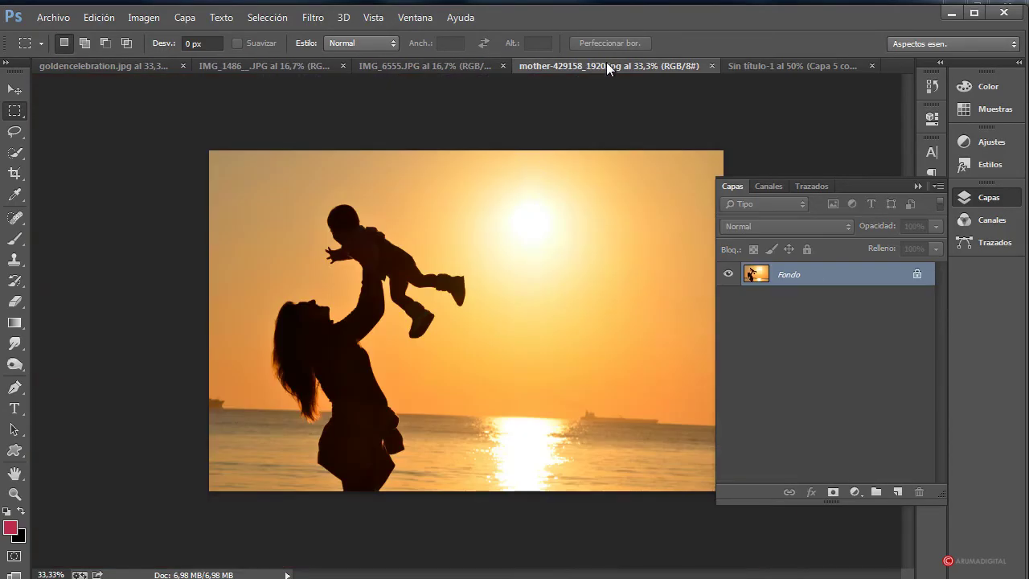
pyautogui.click(453, 64)
pyautogui.click(338, 66)
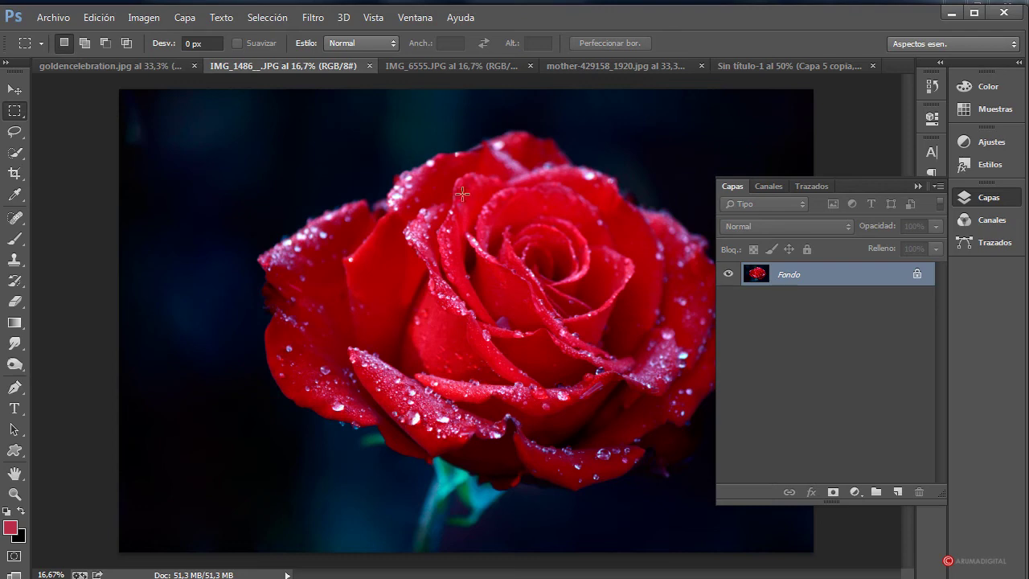
pyautogui.click(132, 65)
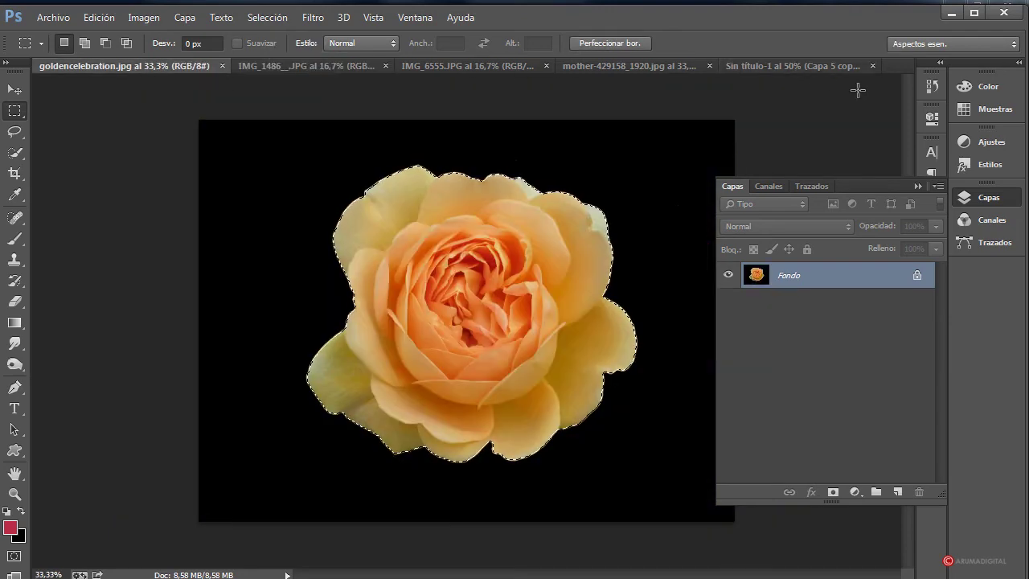
pyautogui.click(782, 67)
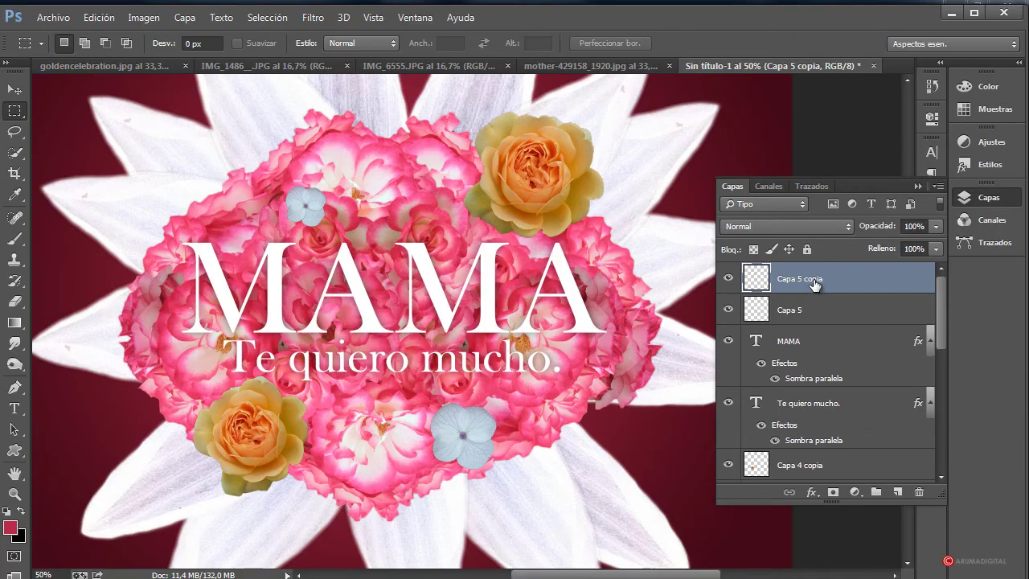
# - Duplicate the Capa 5 layer holding the larger pale blue flower near the end of the text
pyautogui.moveTo(831, 281); pyautogui.dragTo(873, 275)
pyautogui.moveTo(880, 444); pyautogui.dragTo(897, 491)
pyautogui.rightClick(450, 424)
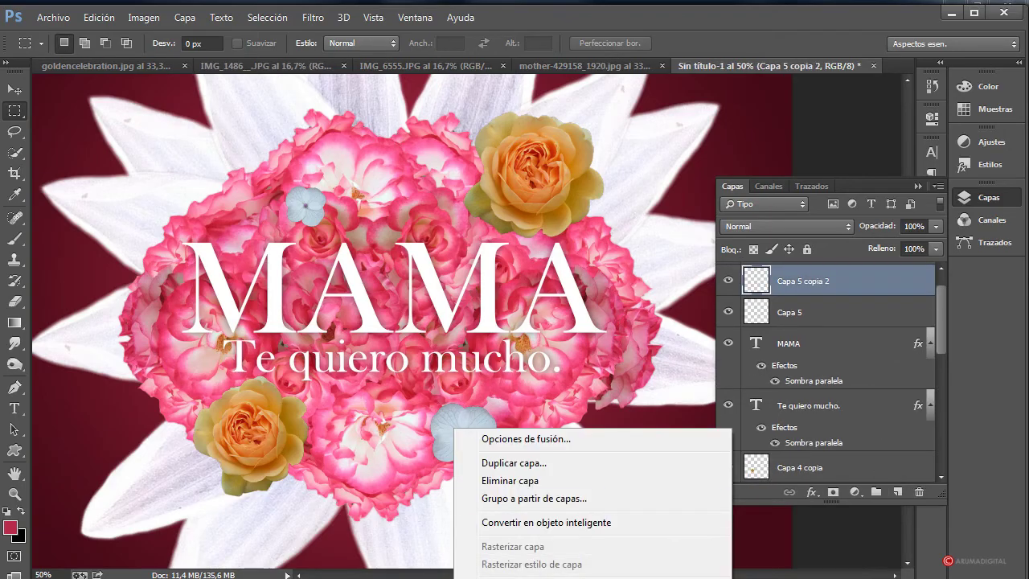
pyautogui.click(544, 558)
pyautogui.moveTo(563, 418); pyautogui.dragTo(547, 481)
pyautogui.moveTo(463, 434); pyautogui.dragTo(438, 275)
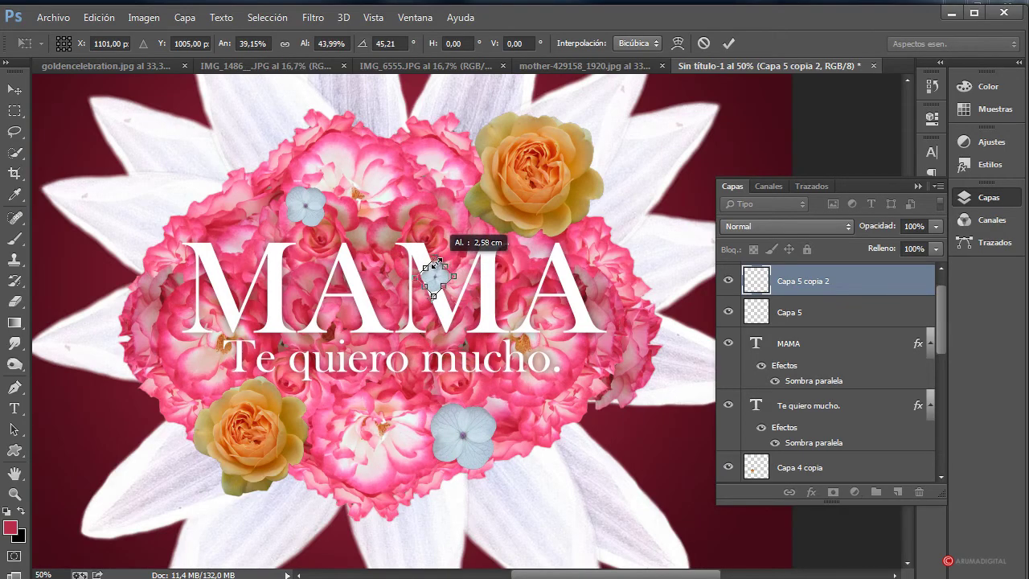
pyautogui.press('Return')
pyautogui.press('m')
# - Scale the duplicated pale flower to 49,23%, rotate it about 59,9° and place it on the upper part of MAMA's second M
pyautogui.rightClick(490, 419)
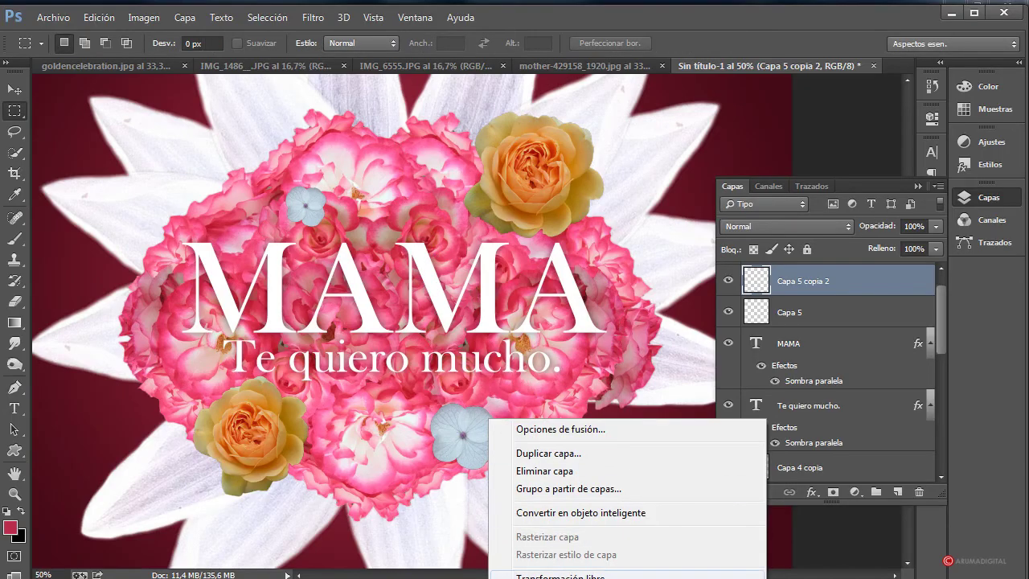
pyautogui.click(522, 572)
pyautogui.moveTo(520, 391); pyautogui.dragTo(520, 454)
pyautogui.press('Return')
pyautogui.hotkey('ctrl', 'alt', 't')
pyautogui.moveTo(471, 420); pyautogui.dragTo(438, 254)
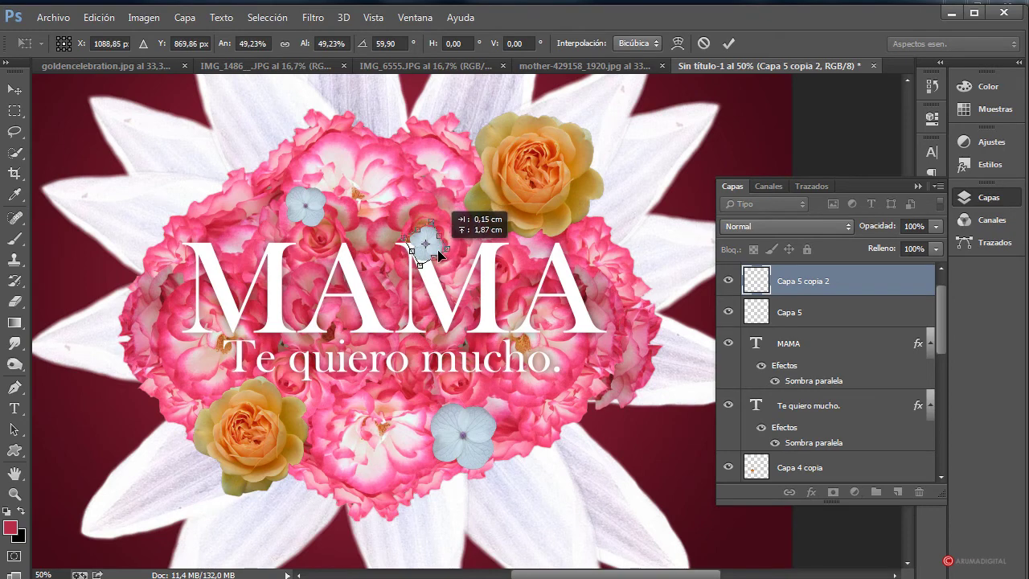
pyautogui.press('Return')
pyautogui.press('m')
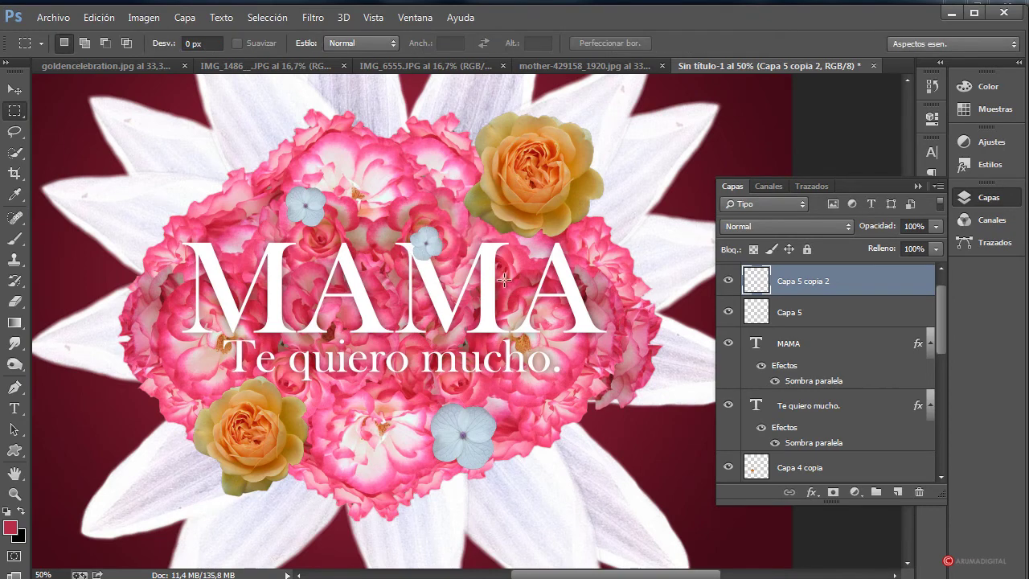
# - Open Hue/Saturation for the small flower on the second M, try hue -96 with saturation +20, and enable Colorize
pyautogui.click(133, 15)
pyautogui.moveTo(185, 60)
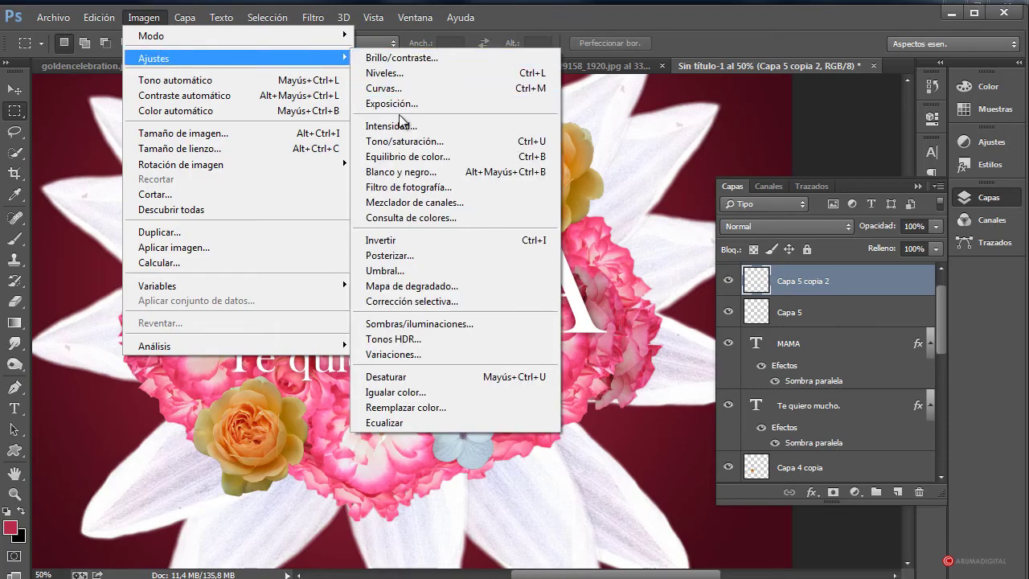
pyautogui.click(405, 141)
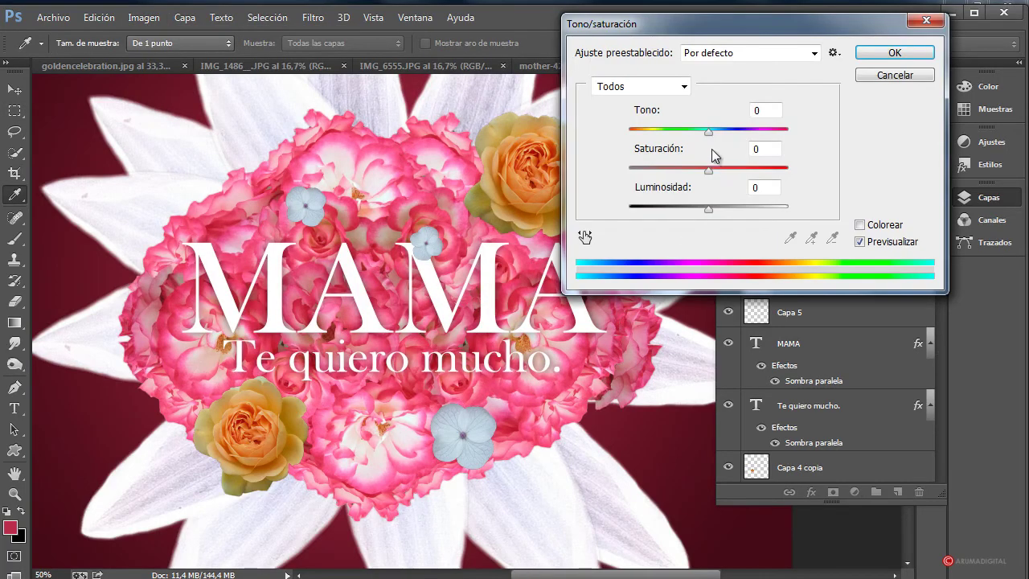
pyautogui.moveTo(709, 132); pyautogui.dragTo(656, 132)
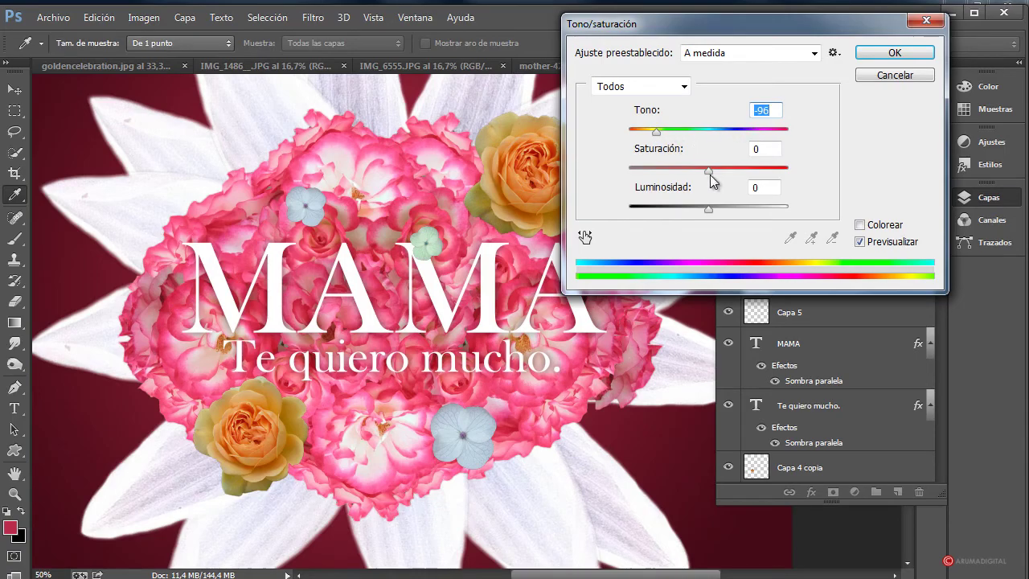
pyautogui.moveTo(710, 175); pyautogui.dragTo(707, 209)
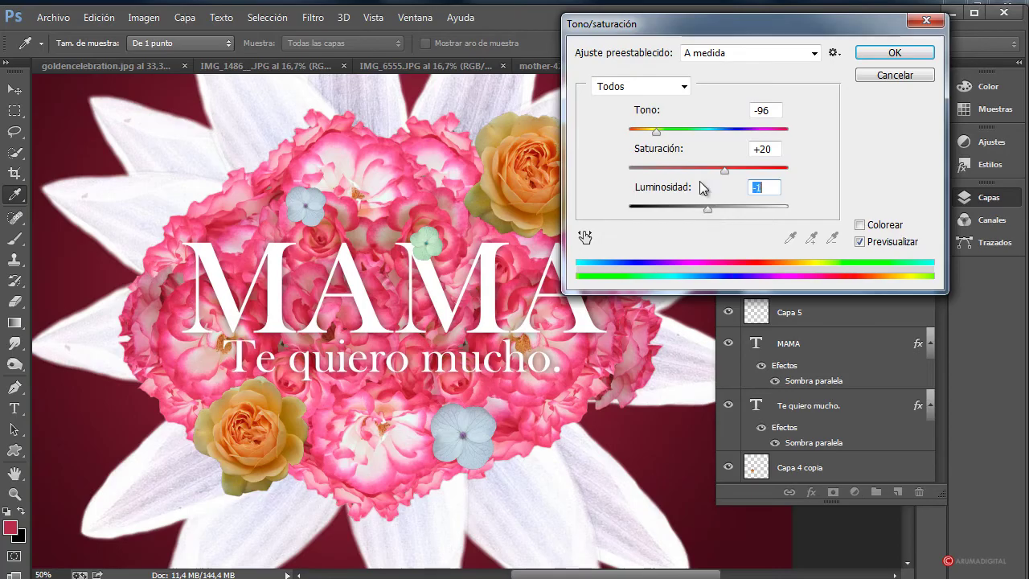
pyautogui.moveTo(656, 131); pyautogui.dragTo(756, 137)
pyautogui.click(859, 224)
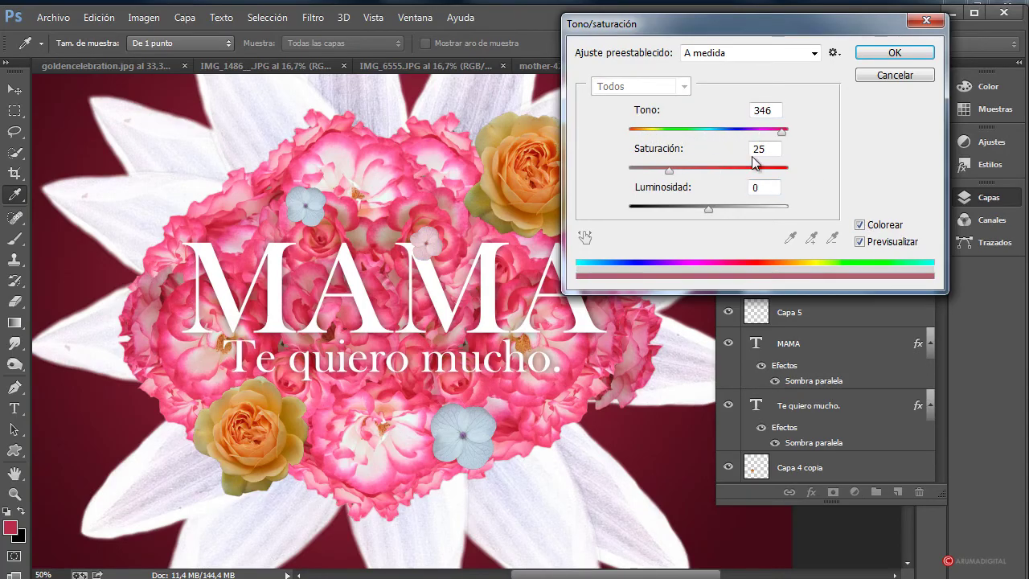
# - Colorize the small flower violet-blue with hue 242, saturation 51 and lightness +17
pyautogui.moveTo(671, 169); pyautogui.dragTo(694, 167)
pyautogui.moveTo(781, 131); pyautogui.dragTo(721, 143)
pyautogui.moveTo(687, 172); pyautogui.dragTo(709, 172)
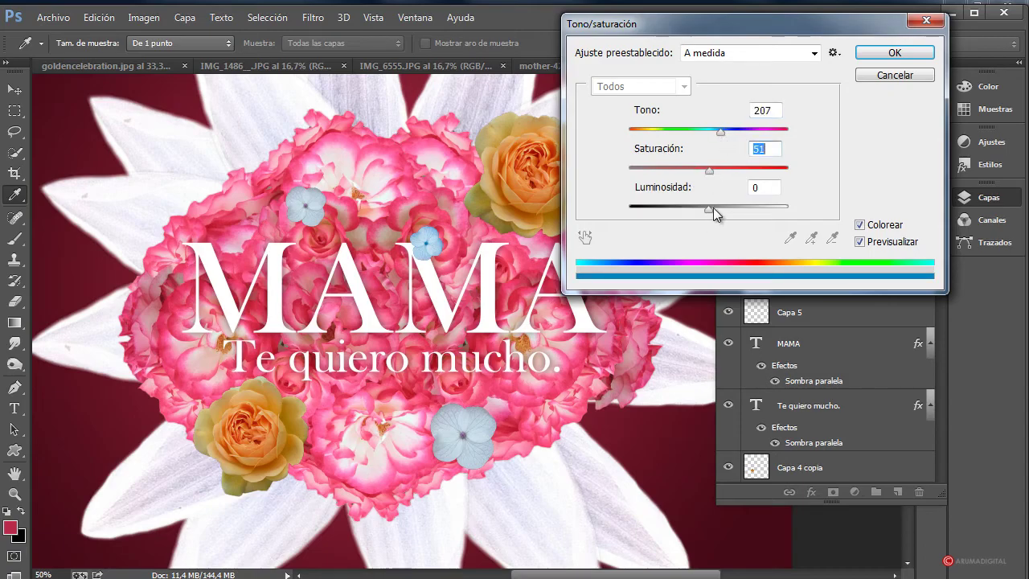
pyautogui.moveTo(713, 207)
pyautogui.mouseDown()
pyautogui.moveTo(701, 208)
pyautogui.moveTo(722, 206)
pyautogui.mouseUp()
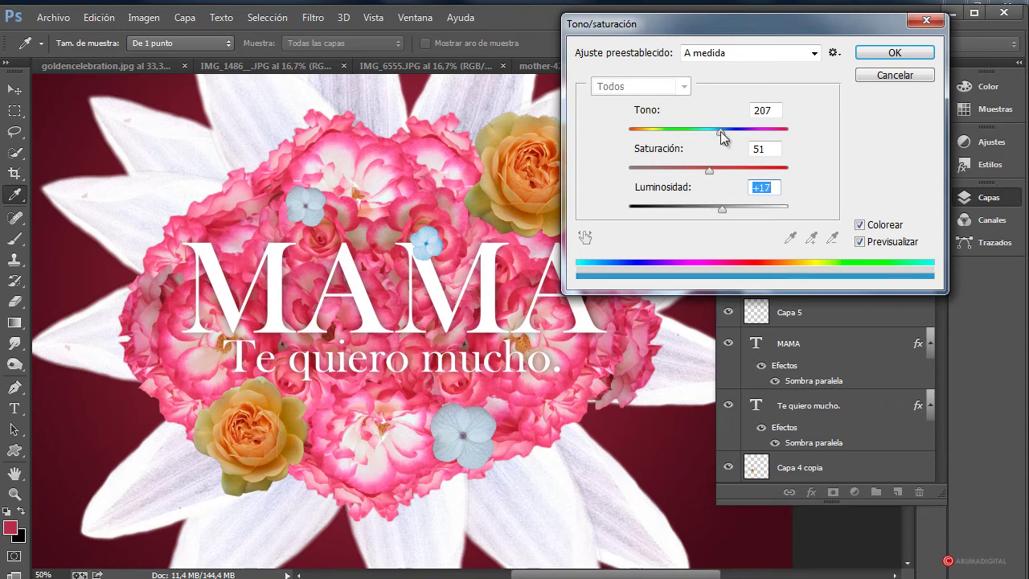
pyautogui.moveTo(721, 138)
pyautogui.mouseDown()
pyautogui.moveTo(744, 134)
pyautogui.moveTo(738, 140)
pyautogui.mouseUp()
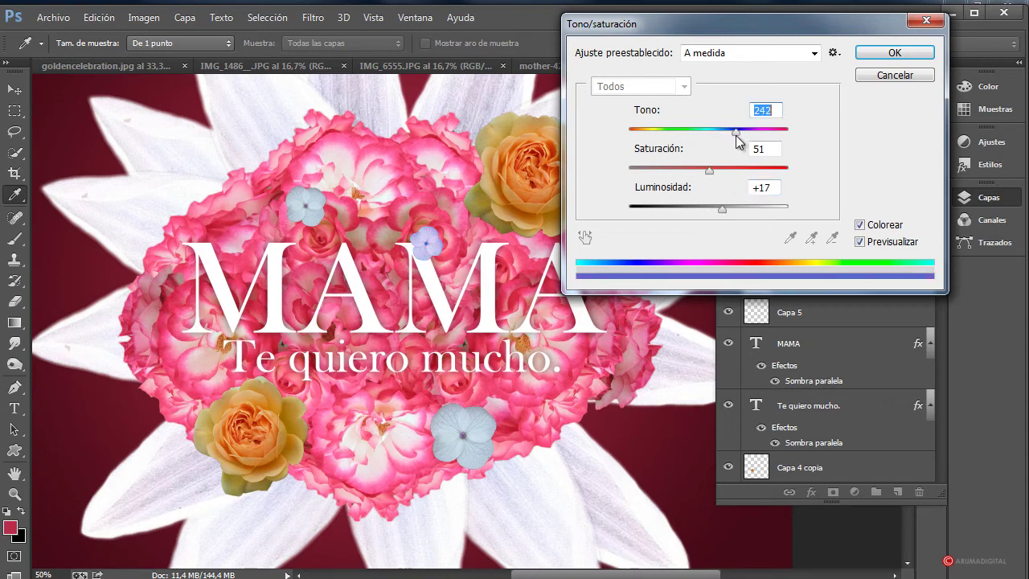
pyautogui.click(894, 53)
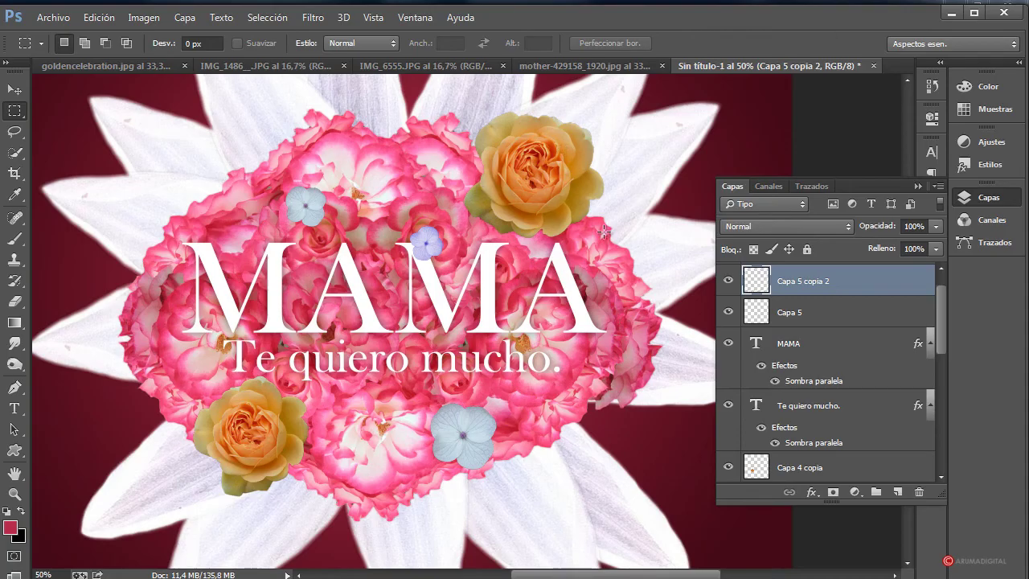
# - Duplicate the Capa 4 layer containing the large golden rose
pyautogui.moveTo(942, 342); pyautogui.dragTo(948, 459)
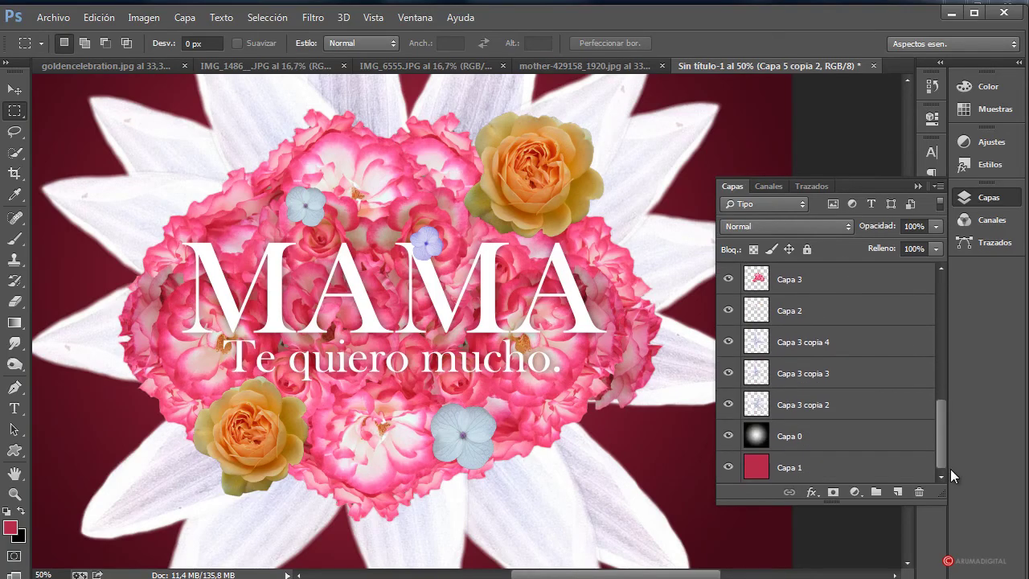
pyautogui.click(831, 354)
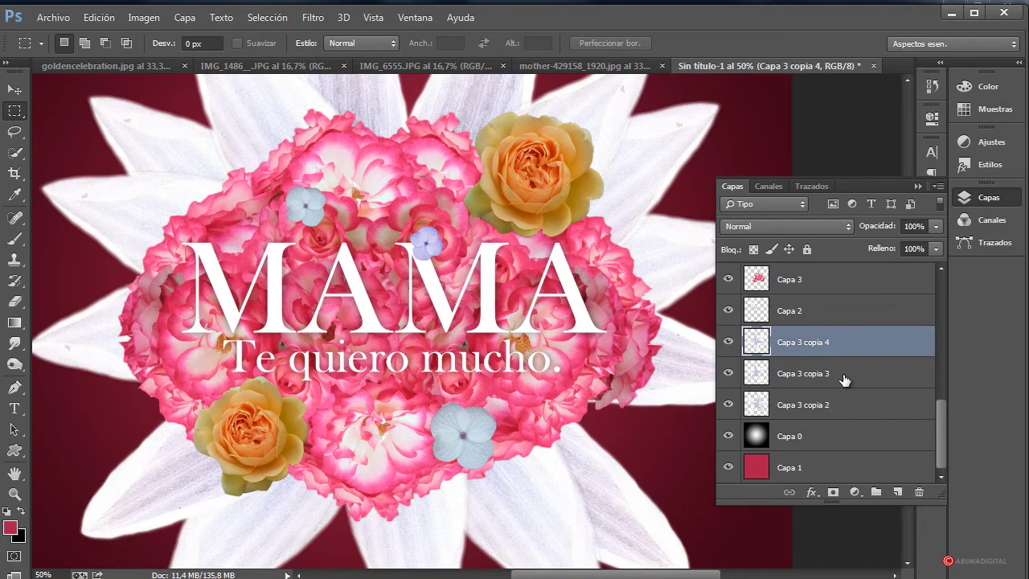
pyautogui.scroll(5, 848, 381)
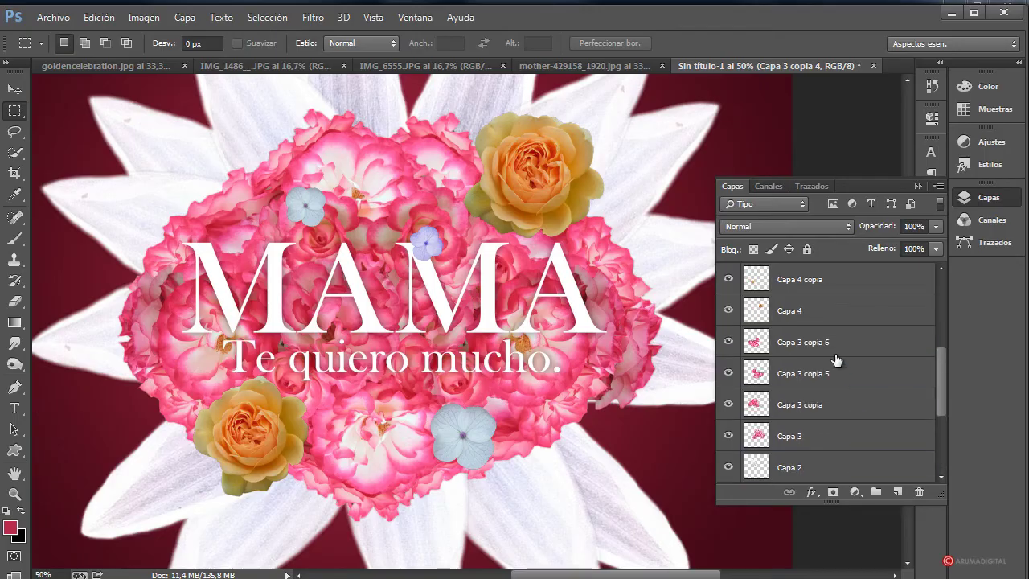
pyautogui.scroll(2, 837, 363)
pyautogui.click(819, 376)
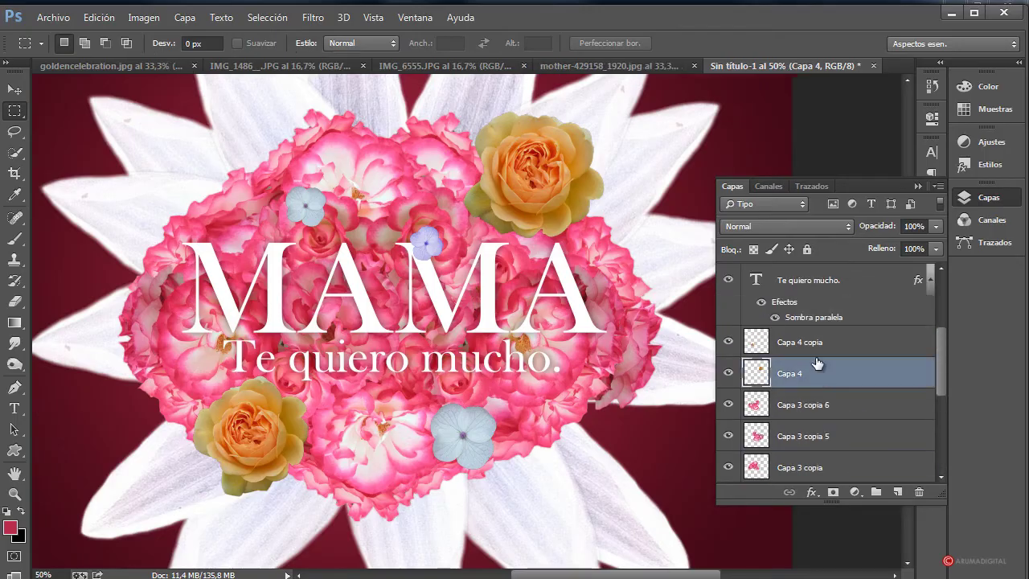
pyautogui.rightClick(817, 372)
pyautogui.click(886, 386)
pyautogui.moveTo(833, 373); pyautogui.dragTo(897, 492)
# - Scale the duplicated golden rose to about 62%, rotate it about -57° and place it on the upper-left edge of the pink roses
pyautogui.rightClick(804, 376)
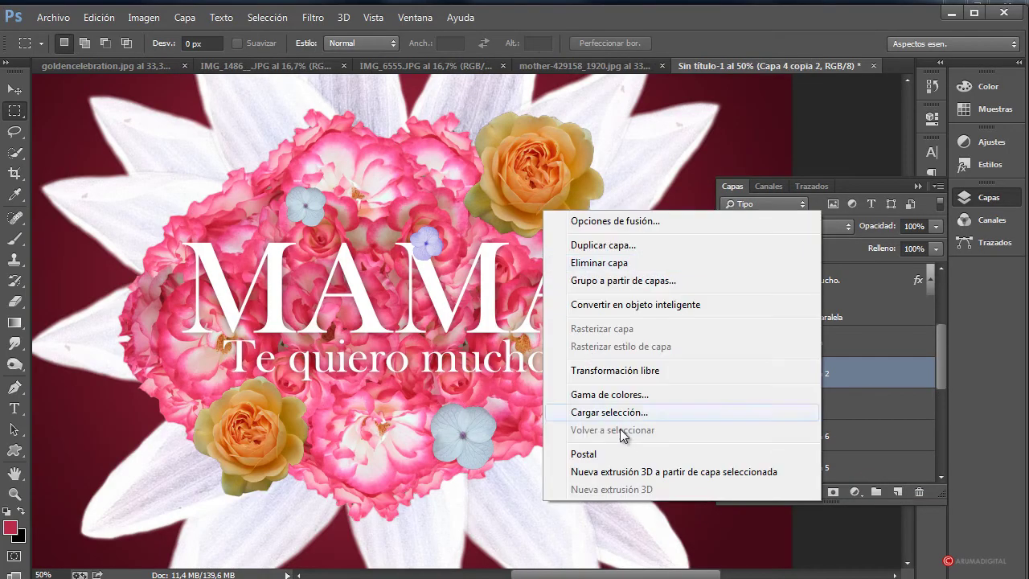
pyautogui.click(627, 371)
pyautogui.moveTo(611, 121); pyautogui.dragTo(553, 160)
pyautogui.moveTo(529, 196); pyautogui.dragTo(207, 248)
pyautogui.moveTo(243, 203); pyautogui.dragTo(181, 181)
pyautogui.moveTo(211, 221); pyautogui.dragTo(241, 180)
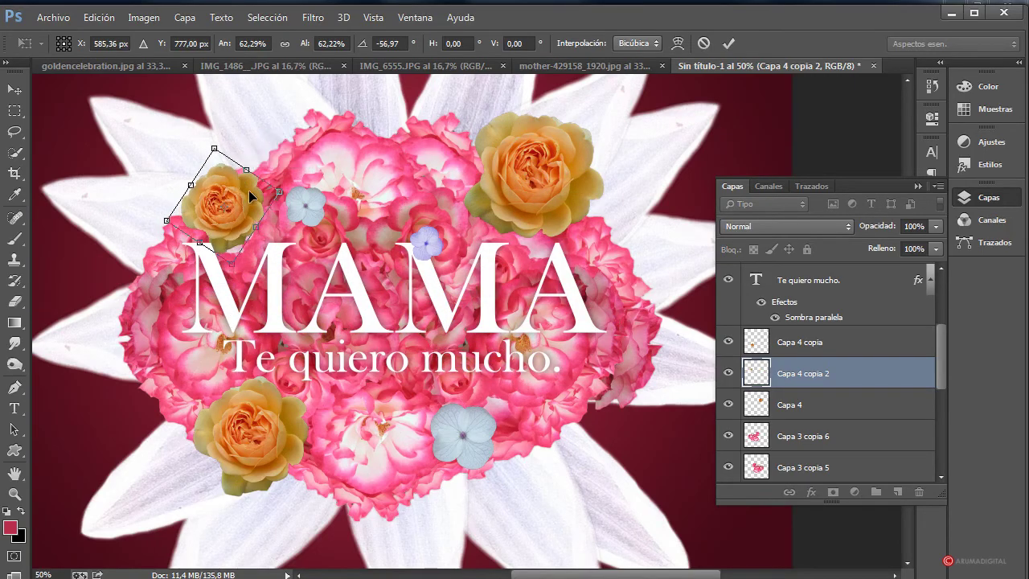
pyautogui.press('Return')
pyautogui.press('m')
# - Recolor the small upper-left rose purple using Hue/Saturation with hue -106, saturation -5 and lightness +10
pyautogui.click(147, 18)
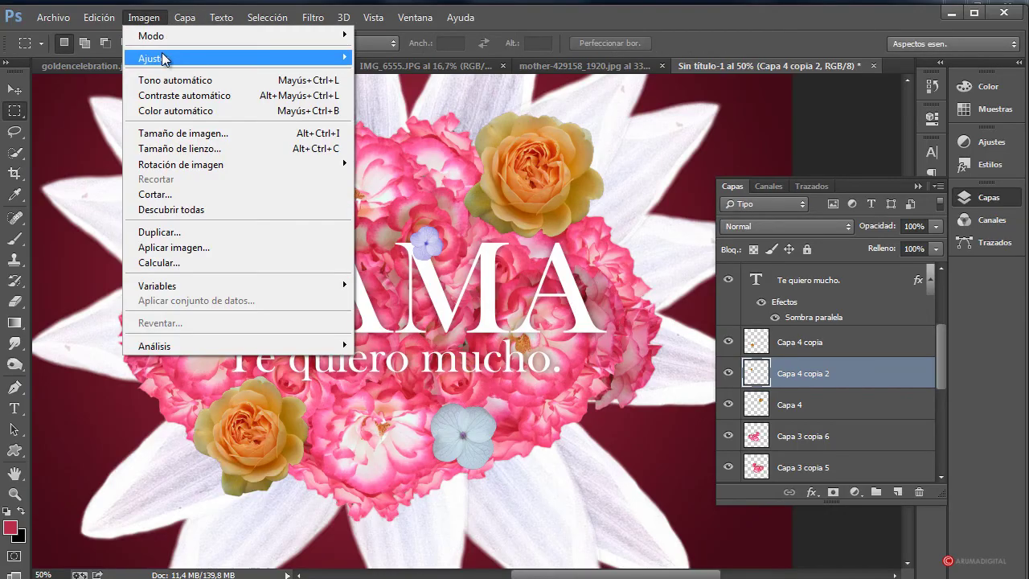
pyautogui.moveTo(161, 55)
pyautogui.click(421, 142)
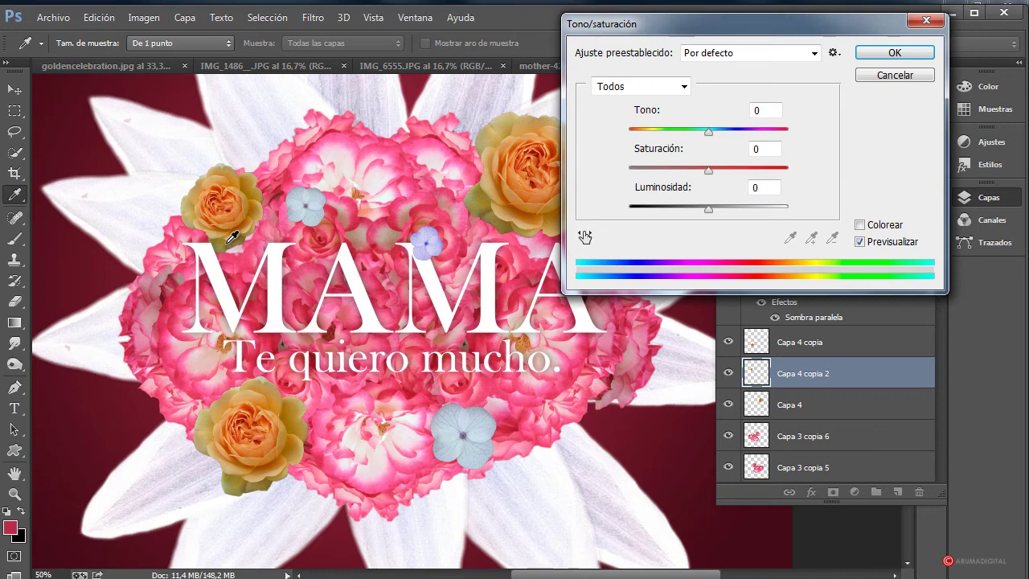
pyautogui.moveTo(747, 34); pyautogui.dragTo(805, 65)
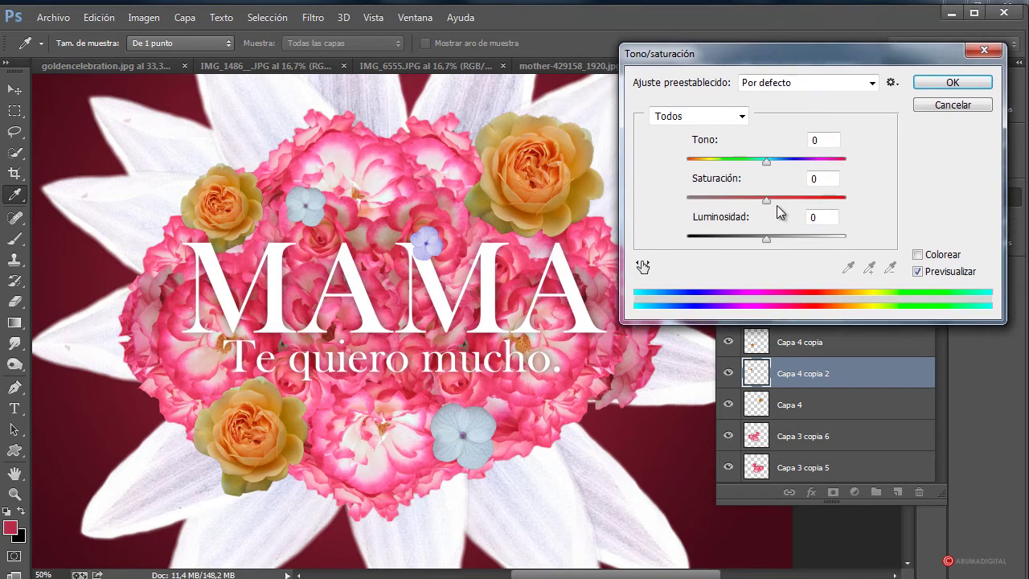
pyautogui.moveTo(767, 200)
pyautogui.mouseDown()
pyautogui.moveTo(796, 200)
pyautogui.moveTo(786, 200)
pyautogui.mouseUp()
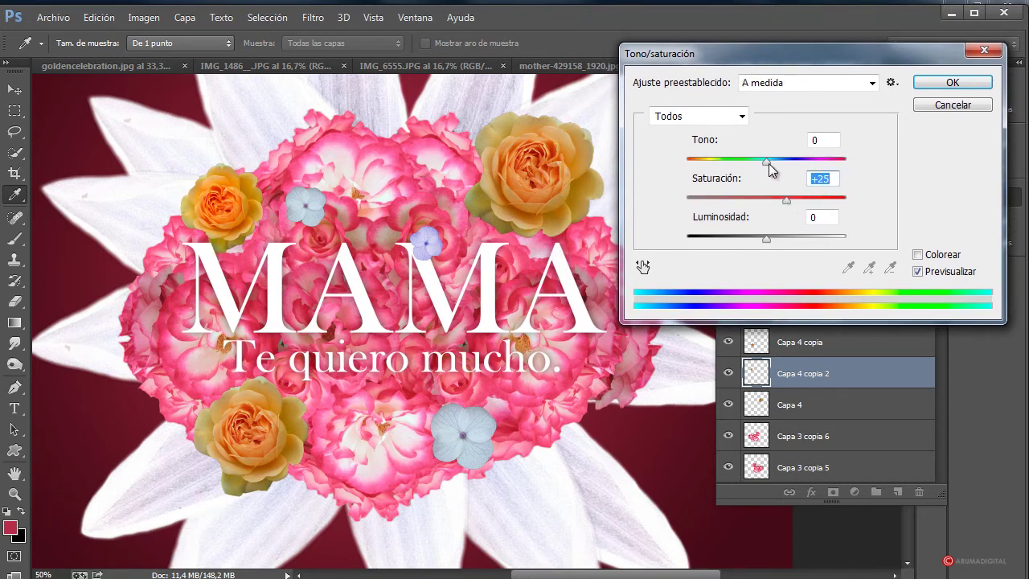
pyautogui.moveTo(767, 161); pyautogui.dragTo(713, 165)
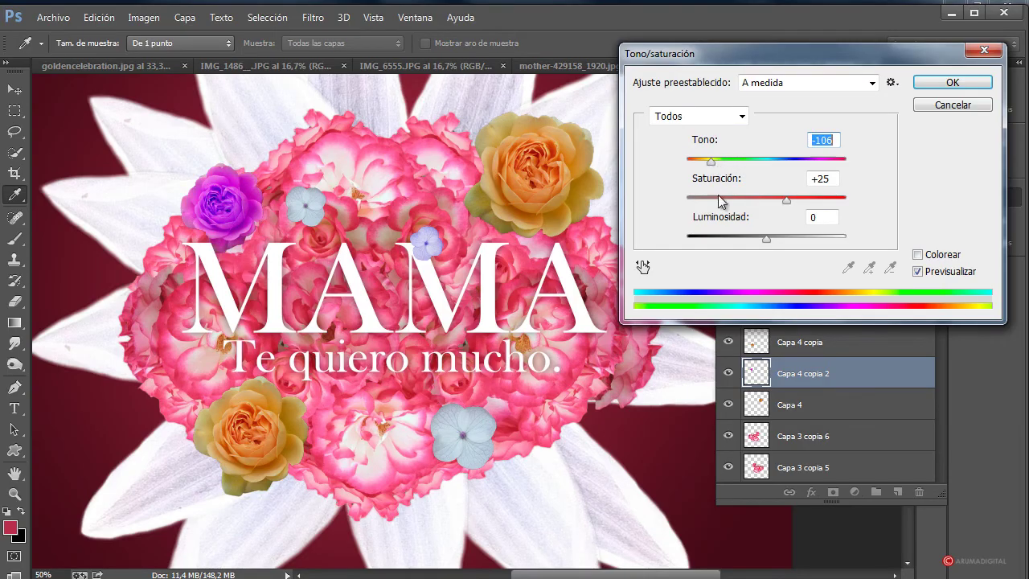
pyautogui.moveTo(786, 205); pyautogui.dragTo(776, 199)
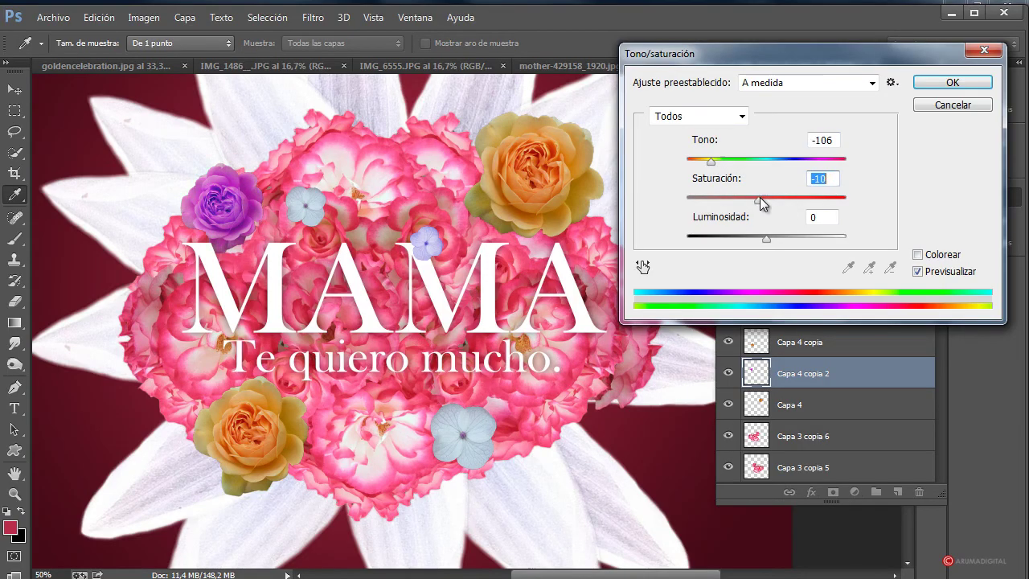
pyautogui.moveTo(765, 241)
pyautogui.mouseDown()
pyautogui.moveTo(753, 239)
pyautogui.moveTo(776, 238)
pyautogui.mouseUp()
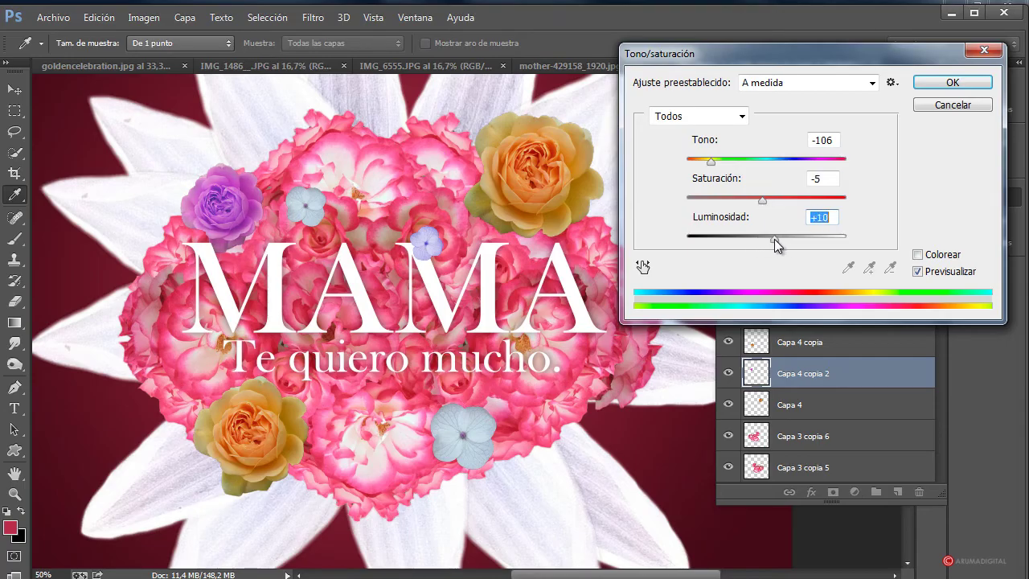
pyautogui.click(951, 83)
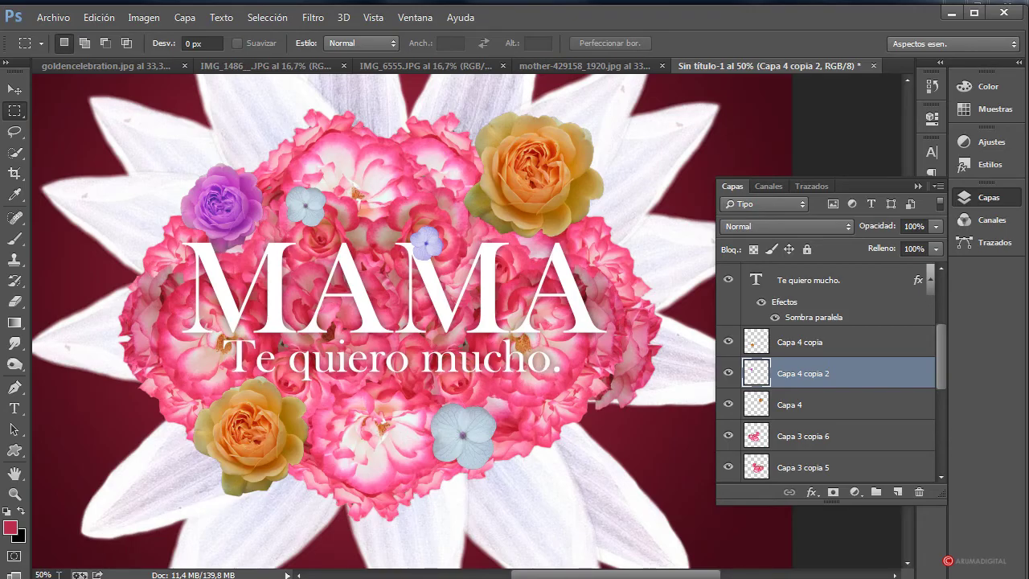
# - Copy the whole canvas as a merged image and paste it as a new layer above Capa 5 copia
pyautogui.click(59, 573)
pyautogui.write('25')
pyautogui.press('Return')
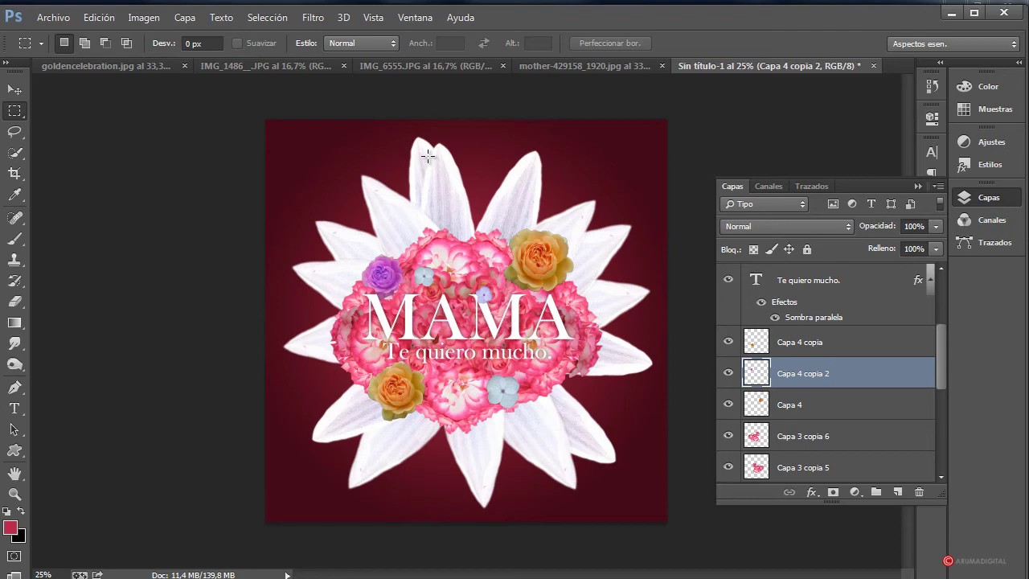
pyautogui.moveTo(937, 330); pyautogui.dragTo(938, 279)
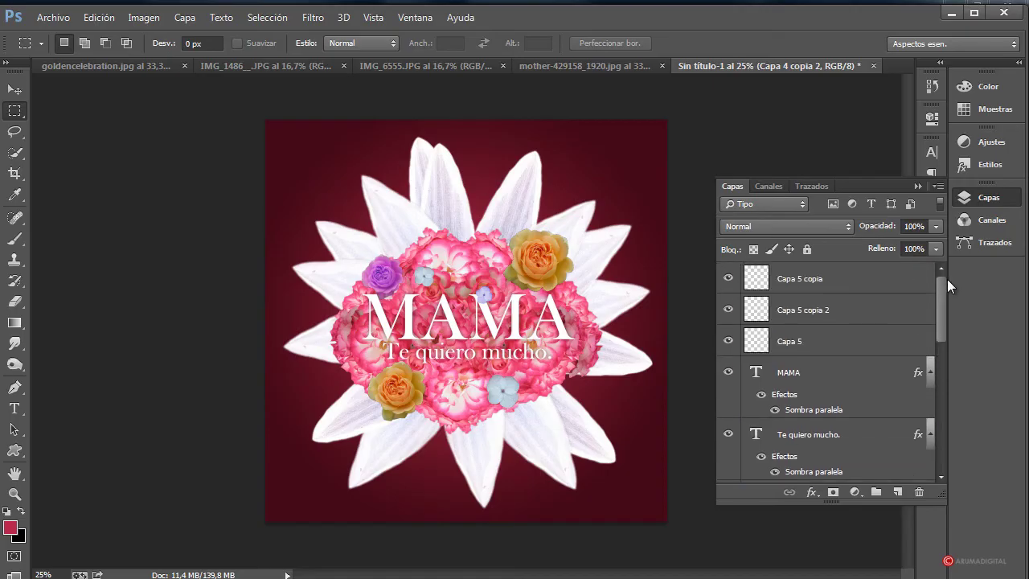
pyautogui.click(888, 274)
pyautogui.click(274, 18)
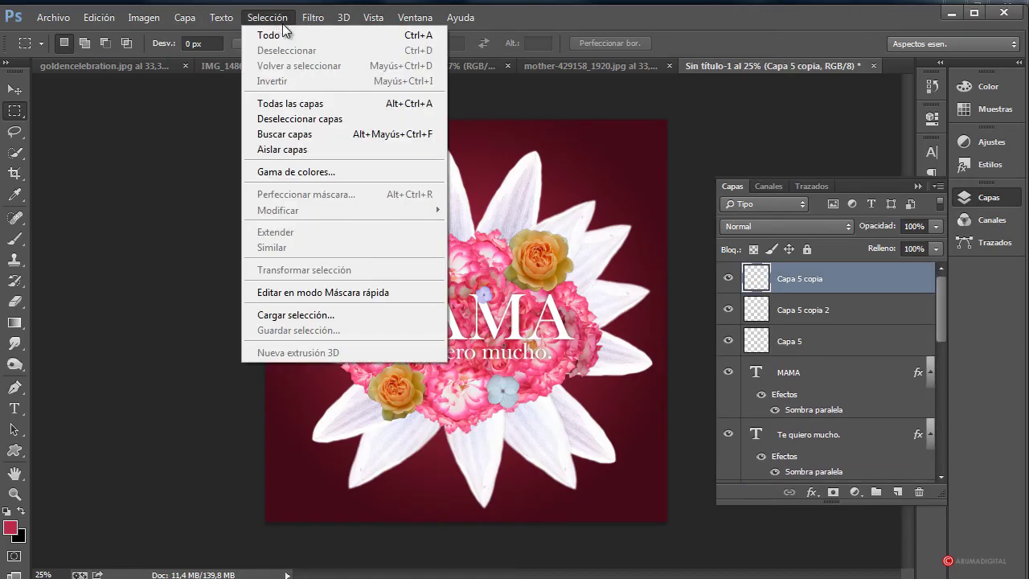
pyautogui.click(283, 34)
pyautogui.click(100, 17)
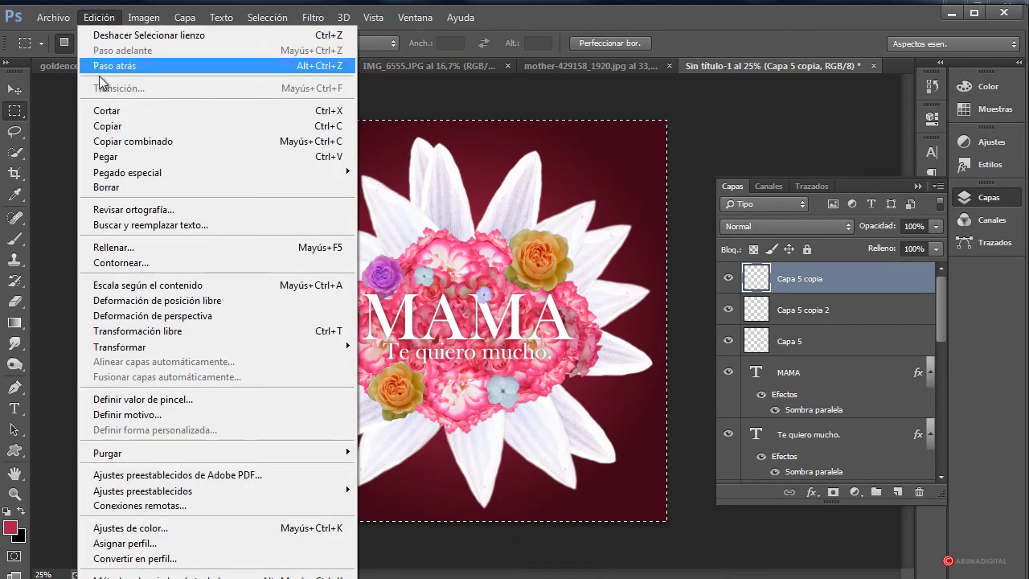
pyautogui.click(129, 140)
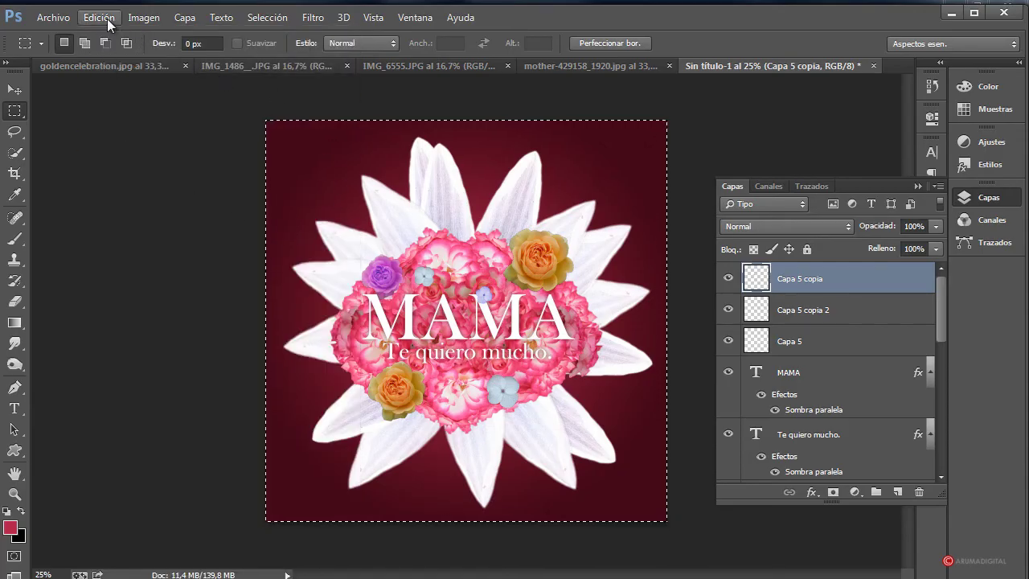
pyautogui.click(100, 18)
pyautogui.click(120, 156)
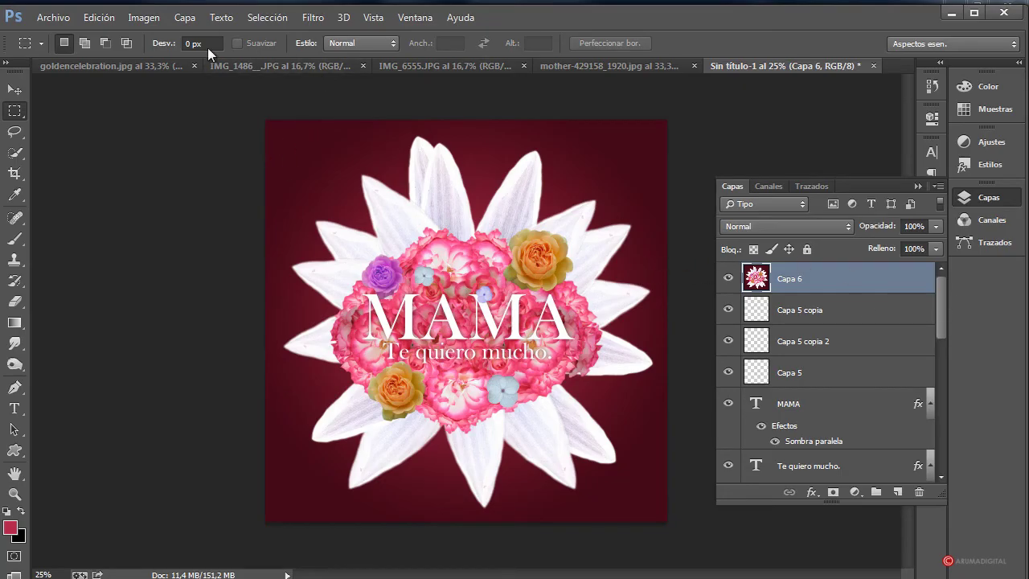
# - Set the blend mode of the merged layer Capa 6 to Multiplicar
pyautogui.click(321, 18)
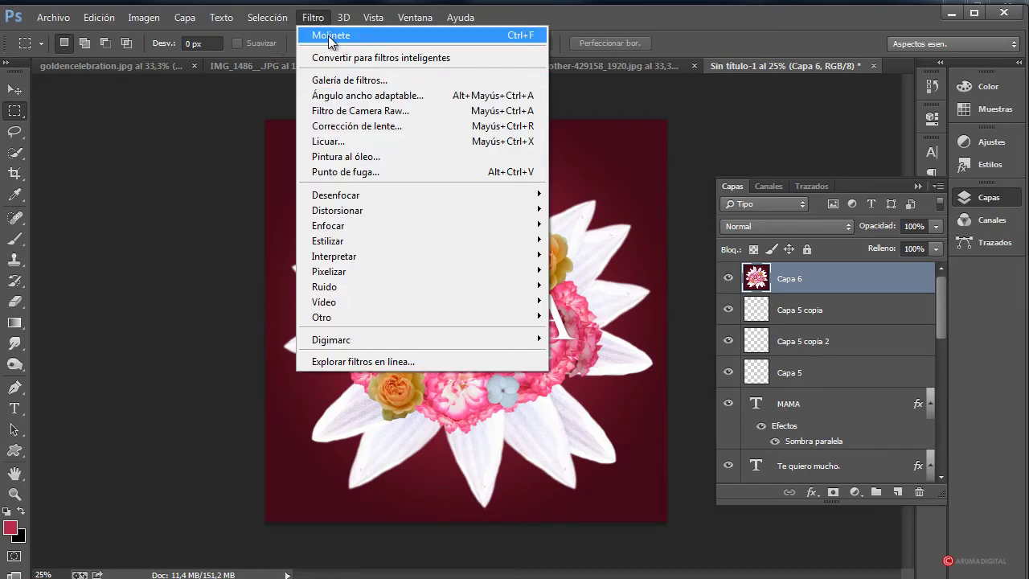
pyautogui.click(320, 17)
pyautogui.click(772, 227)
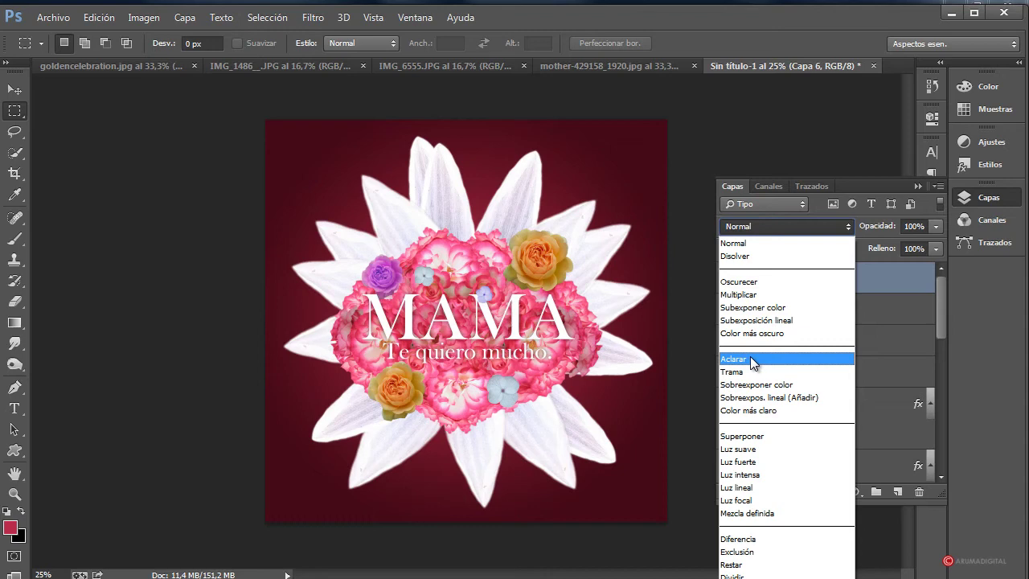
pyautogui.click(751, 294)
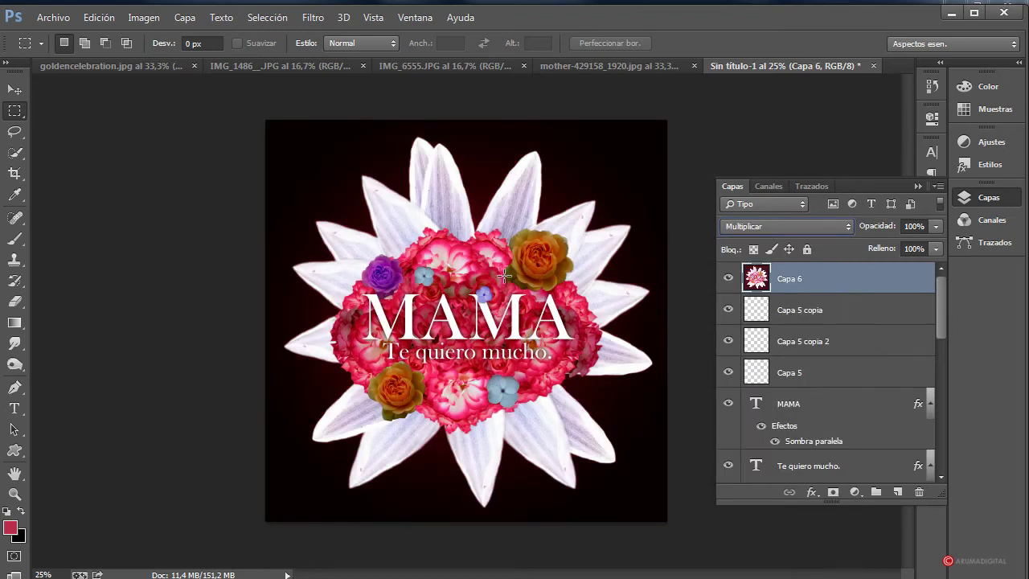
# - Apply a Gaussian blur with a radius of 12.7 pixels to Capa 6
pyautogui.click(312, 18)
pyautogui.moveTo(335, 197)
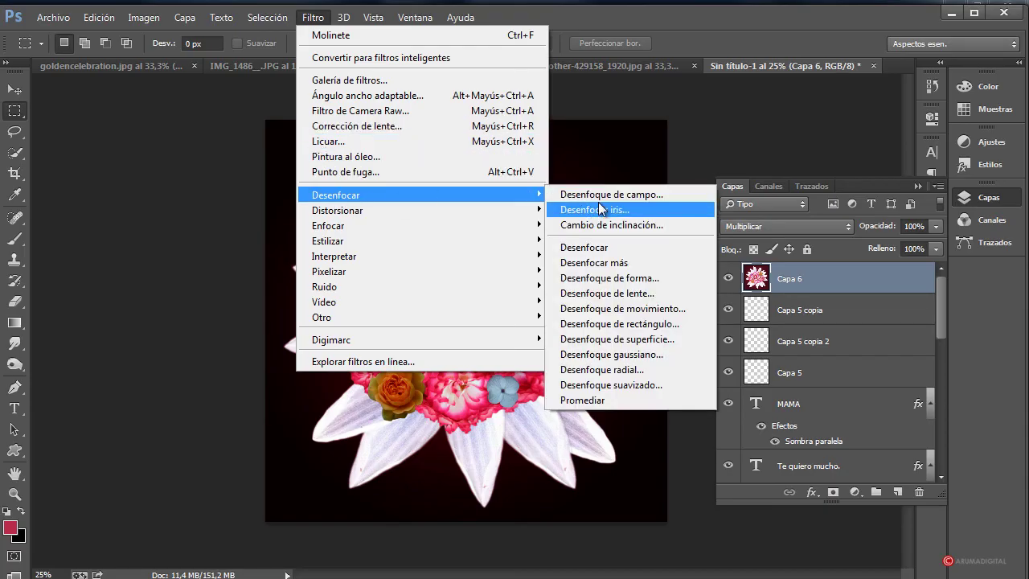
pyautogui.click(609, 354)
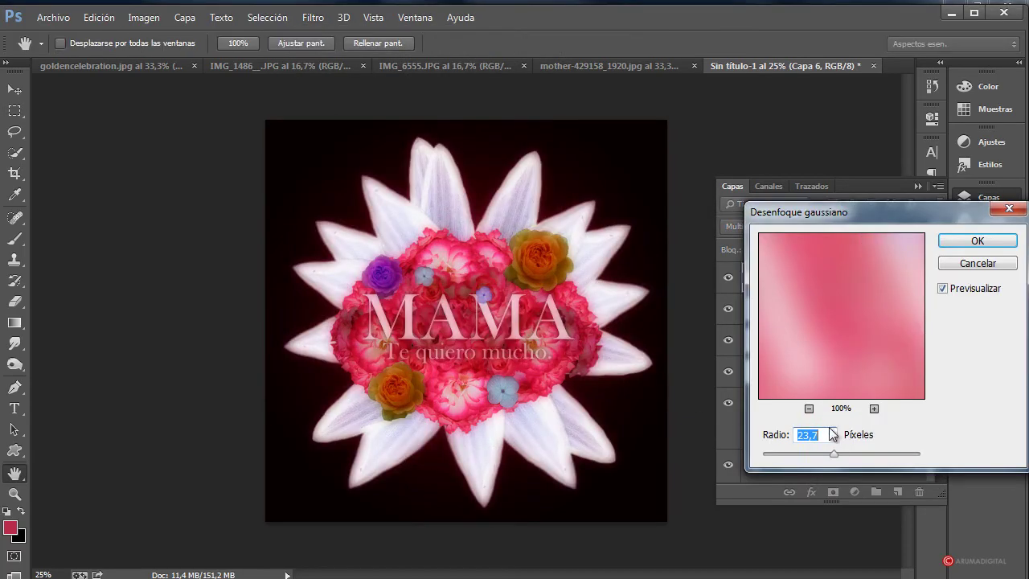
pyautogui.moveTo(835, 454)
pyautogui.mouseDown()
pyautogui.moveTo(862, 454)
pyautogui.moveTo(786, 456)
pyautogui.moveTo(825, 454)
pyautogui.mouseUp()
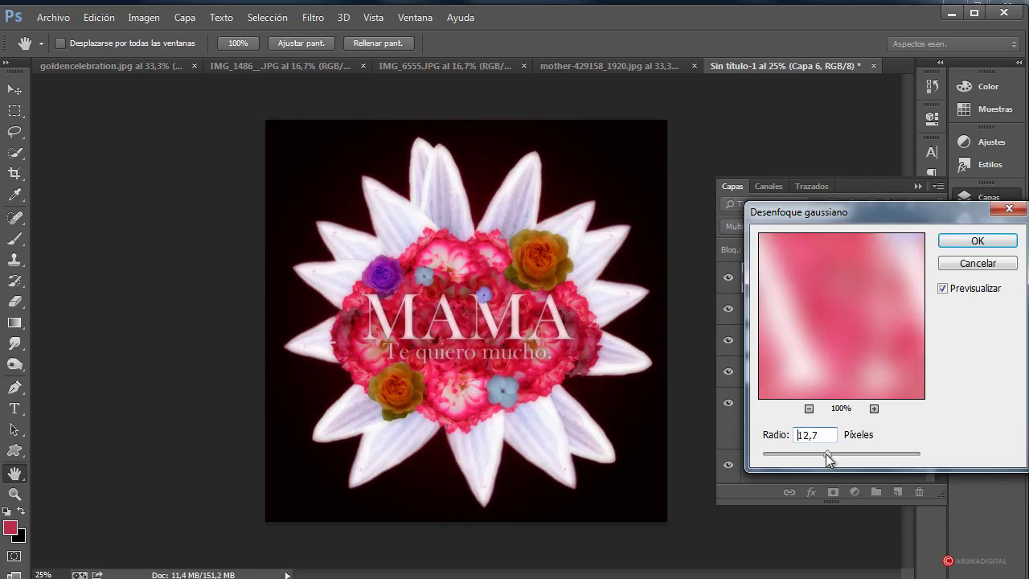
pyautogui.click(977, 240)
# - Reduce the opacity of Capa 6 to 76% while judging the composition at 35% magnification
pyautogui.click(42, 575)
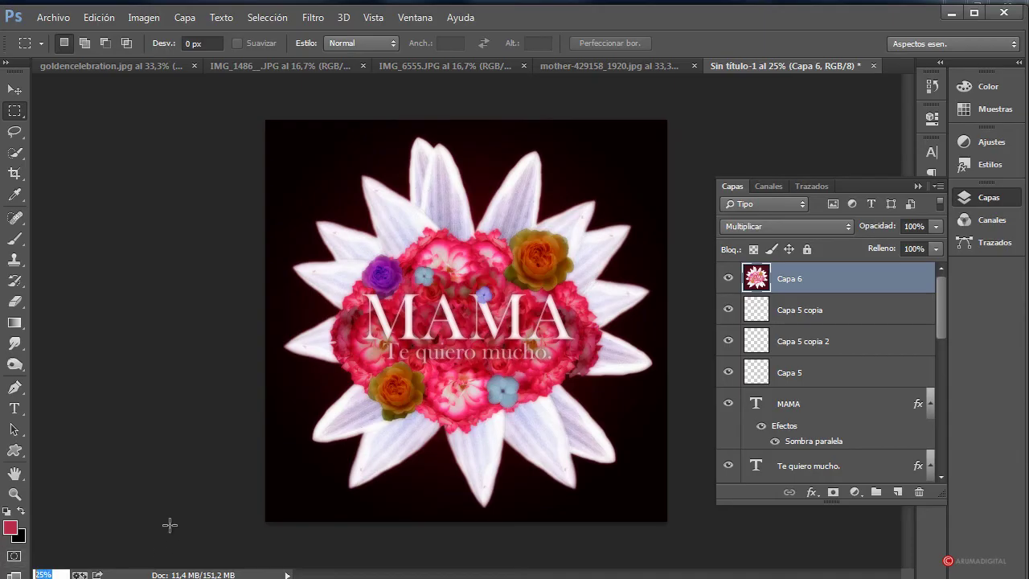
pyautogui.write('35')
pyautogui.press('Return')
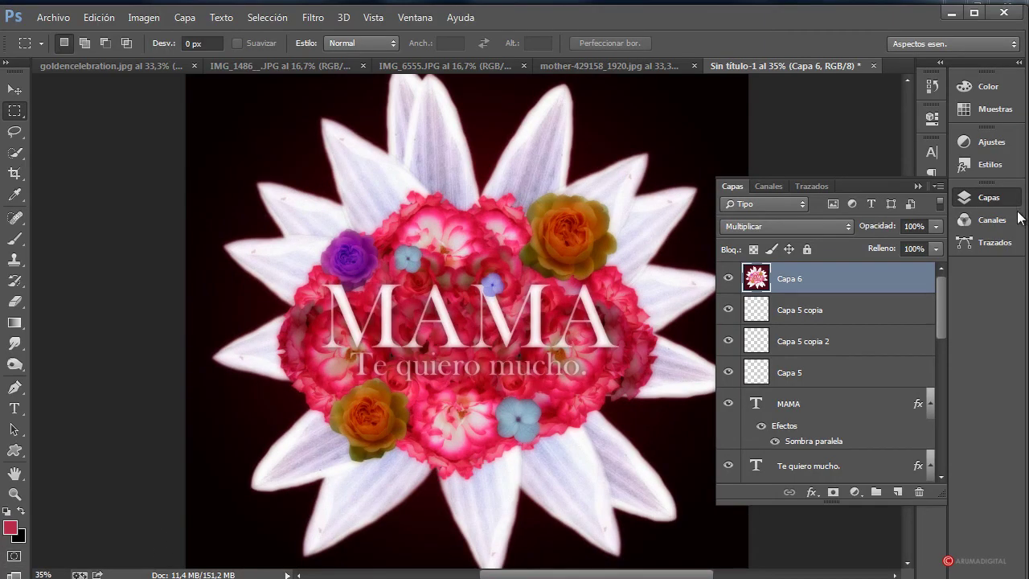
pyautogui.click(933, 226)
pyautogui.moveTo(885, 245); pyautogui.dragTo(914, 254)
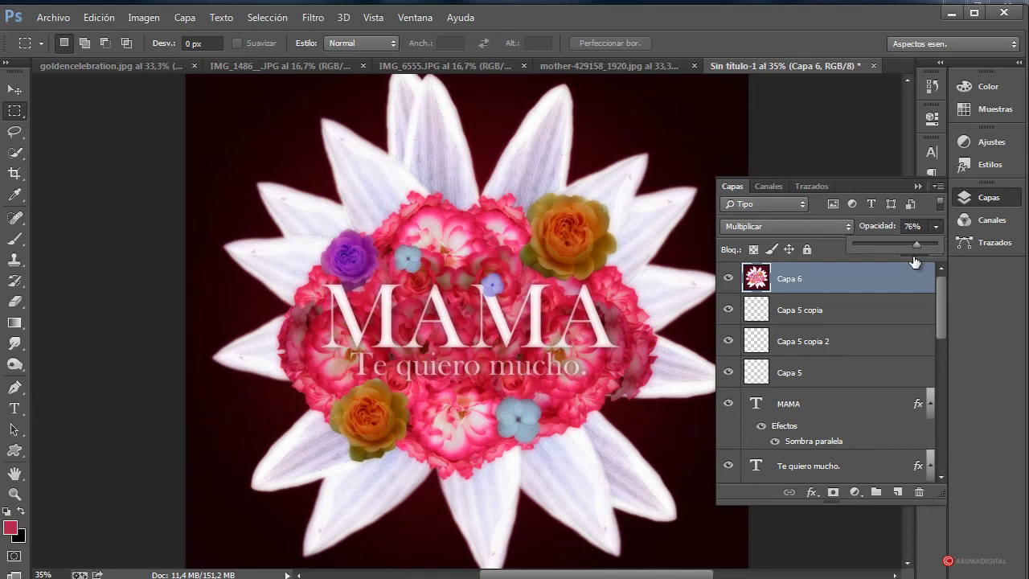
pyautogui.click(875, 280)
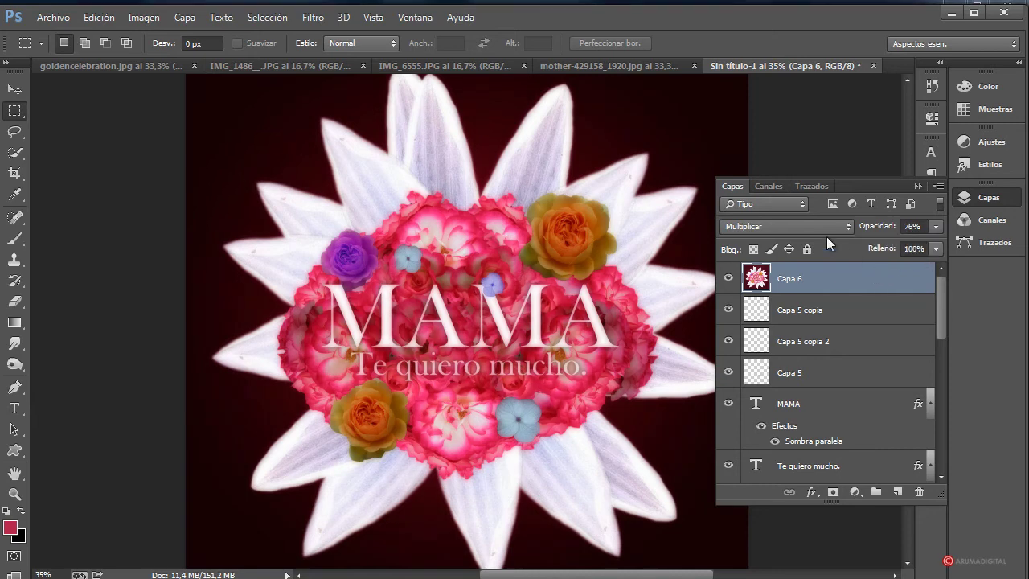
# - Try the Trama blend mode on Capa 6 and cycle through further modes such as Superponer, Luz focal and Saturación
pyautogui.click(787, 227)
pyautogui.click(787, 356)
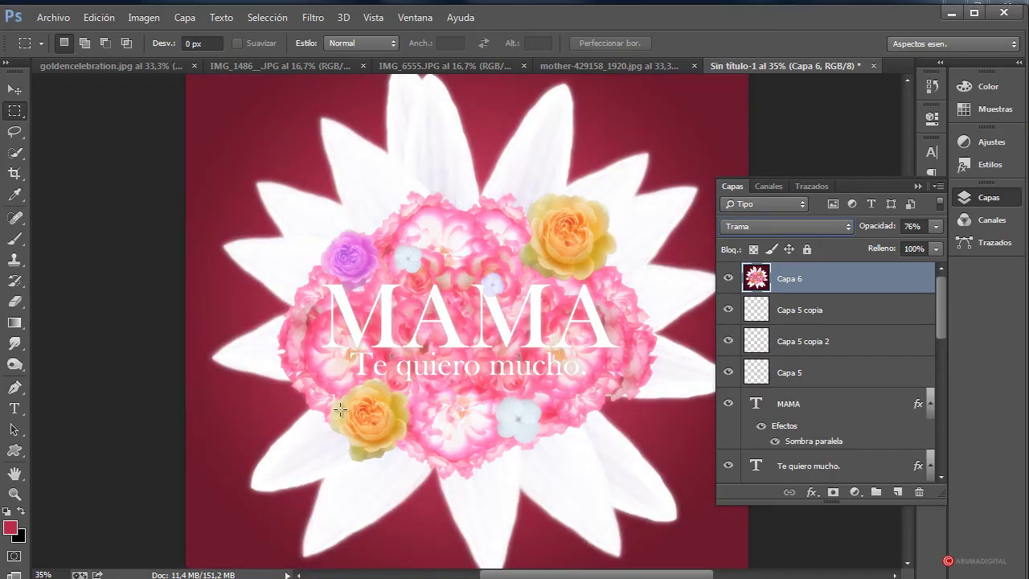
pyautogui.hotkey('shift', '+')
pyautogui.hotkey('shift', '+')
pyautogui.hotkey('shift', '+')
pyautogui.hotkey('shift', '+')
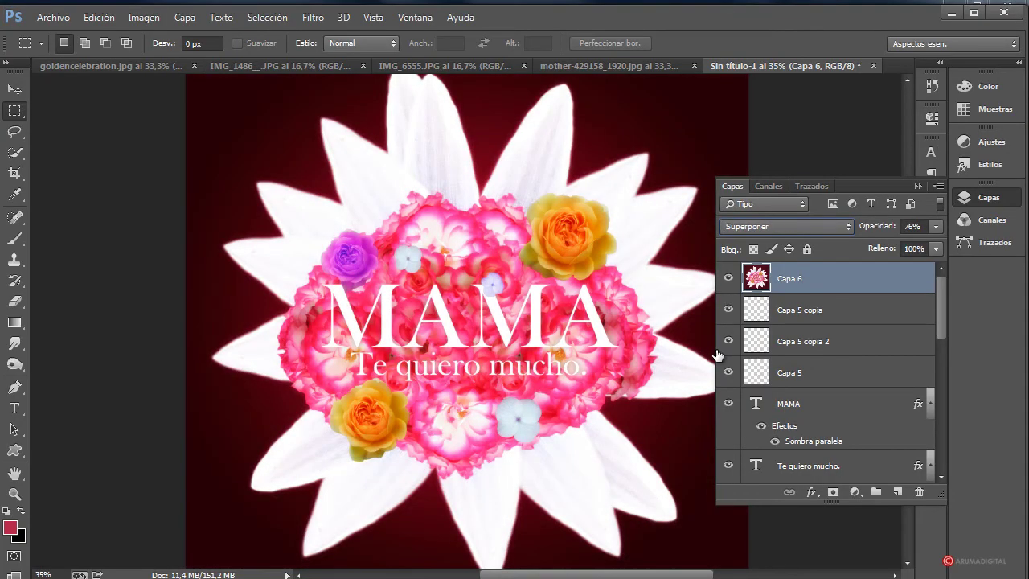
pyautogui.hotkey('shift', '+')
pyautogui.hotkey('shift', '+')
pyautogui.hotkey('shift', '+')
pyautogui.hotkey('shift', '+')
pyautogui.hotkey('shift', '+')
pyautogui.hotkey('shift', '+')
pyautogui.hotkey('shift', '+')
pyautogui.hotkey('shift', '+')
pyautogui.hotkey('shift', '+')
pyautogui.hotkey('shift', '+')
pyautogui.hotkey('shift', '+')
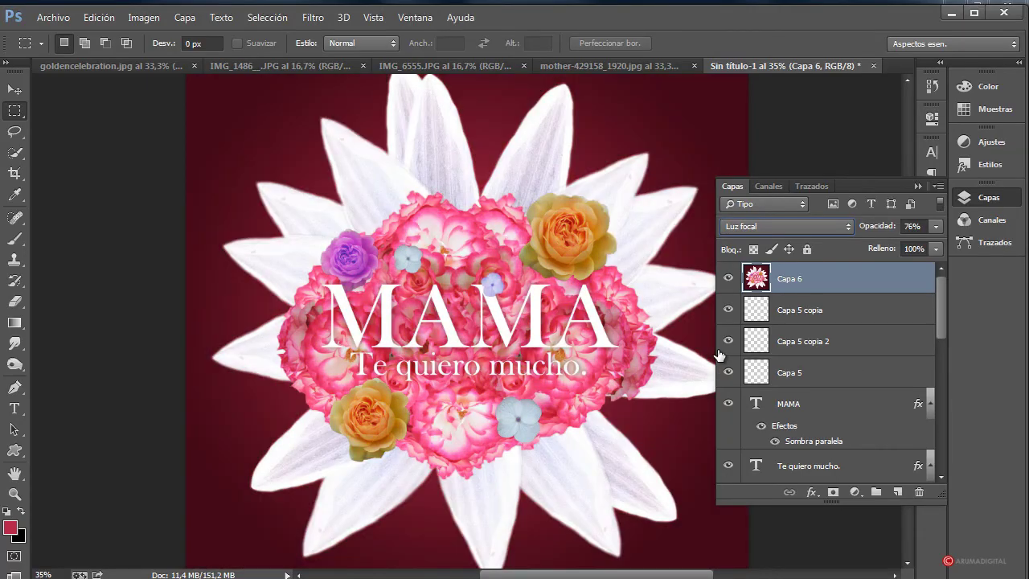
pyautogui.hotkey('shift', 'alt', 'n')
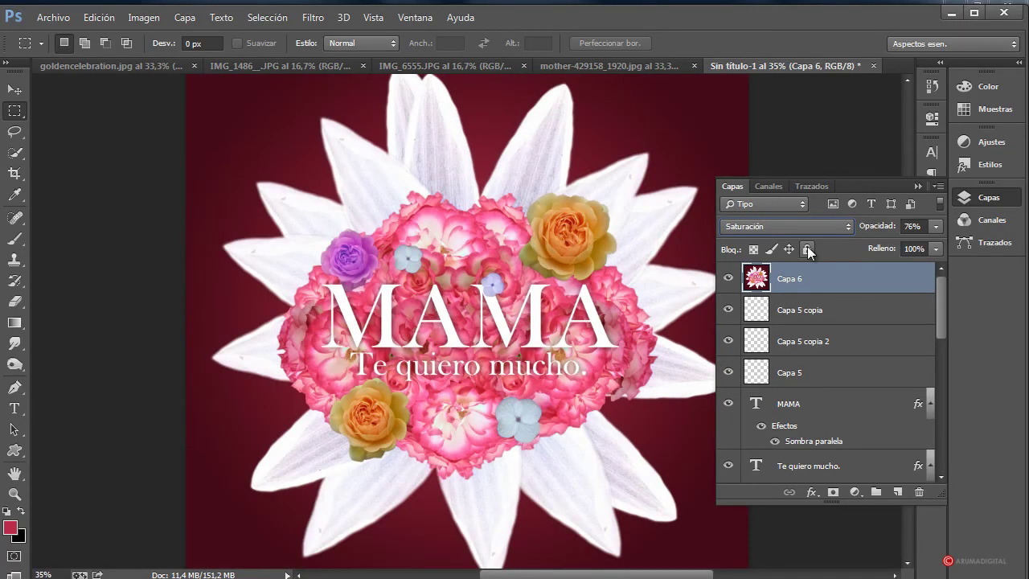
# - Set Capa 6 to the Multiplicar blend mode with an opacity of about 73%
pyautogui.click(797, 226)
pyautogui.click(776, 298)
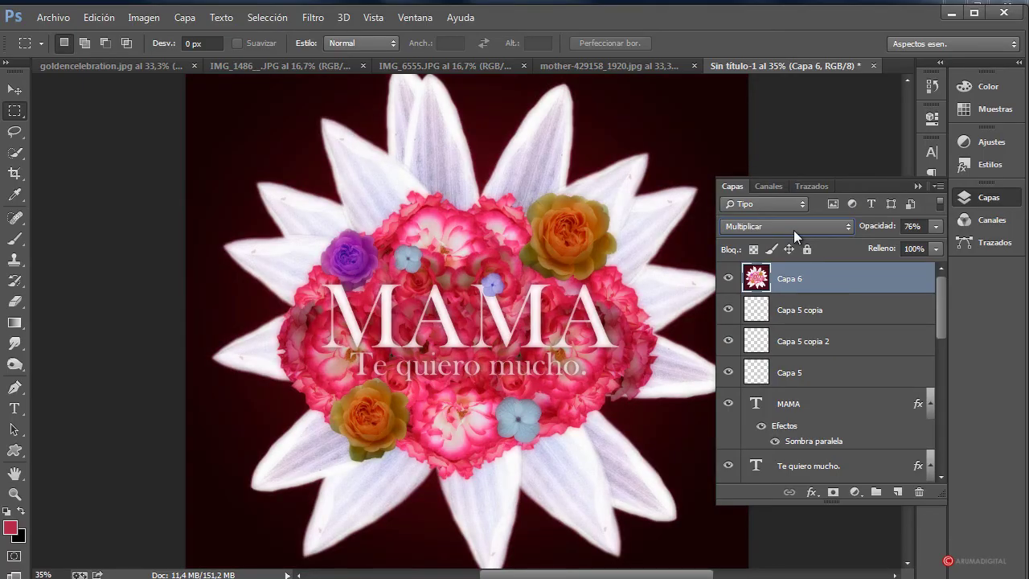
pyautogui.click(937, 228)
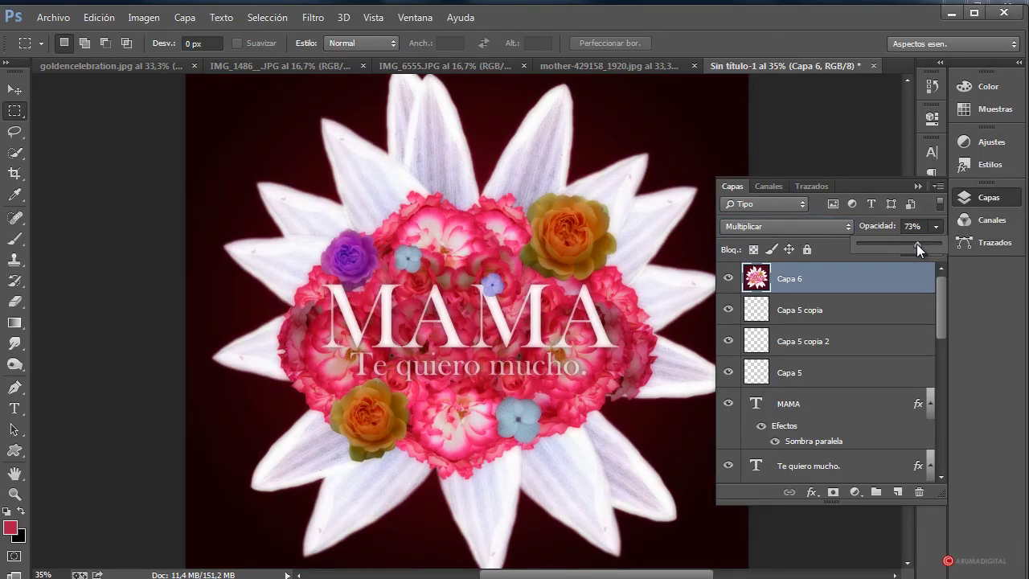
pyautogui.click(867, 286)
# - Copy the mother-and-baby silhouette photo from mother-429158_1920.jpg into the Sin título-1 composition and place its layer above Capa 6
pyautogui.click(863, 312)
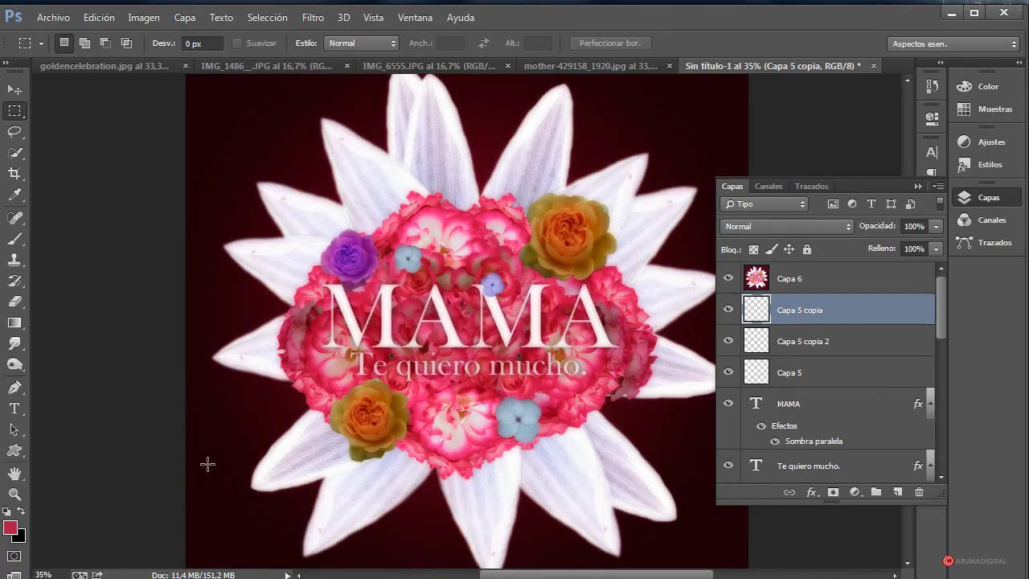
pyautogui.click(554, 64)
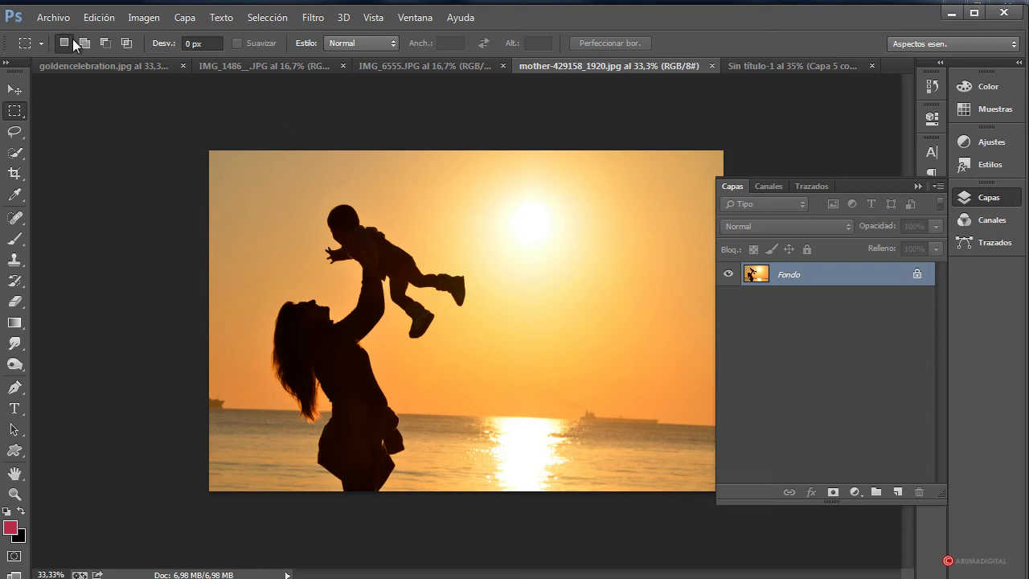
pyautogui.click(15, 90)
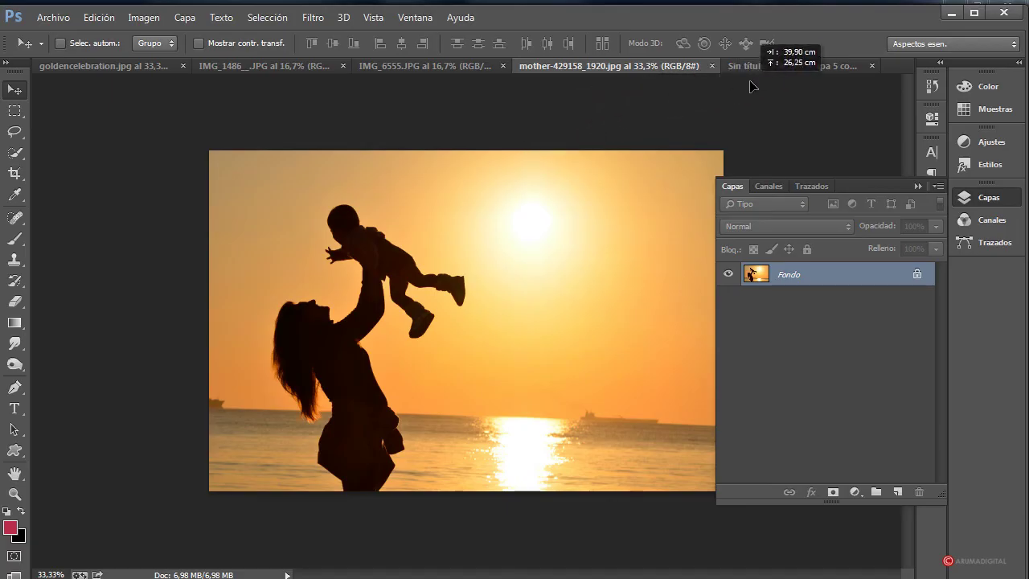
pyautogui.click(777, 69)
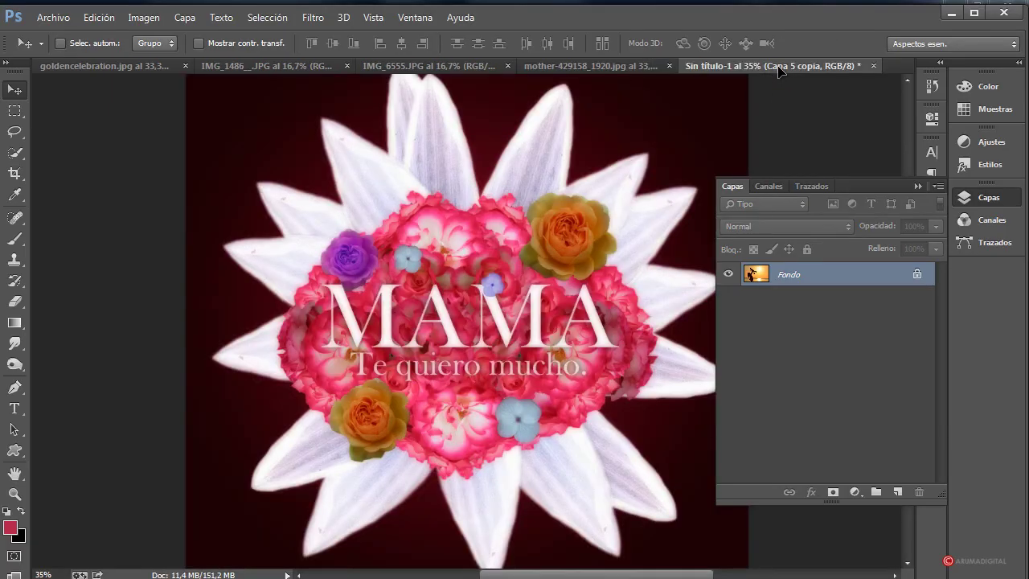
pyautogui.moveTo(778, 72); pyautogui.dragTo(765, 80)
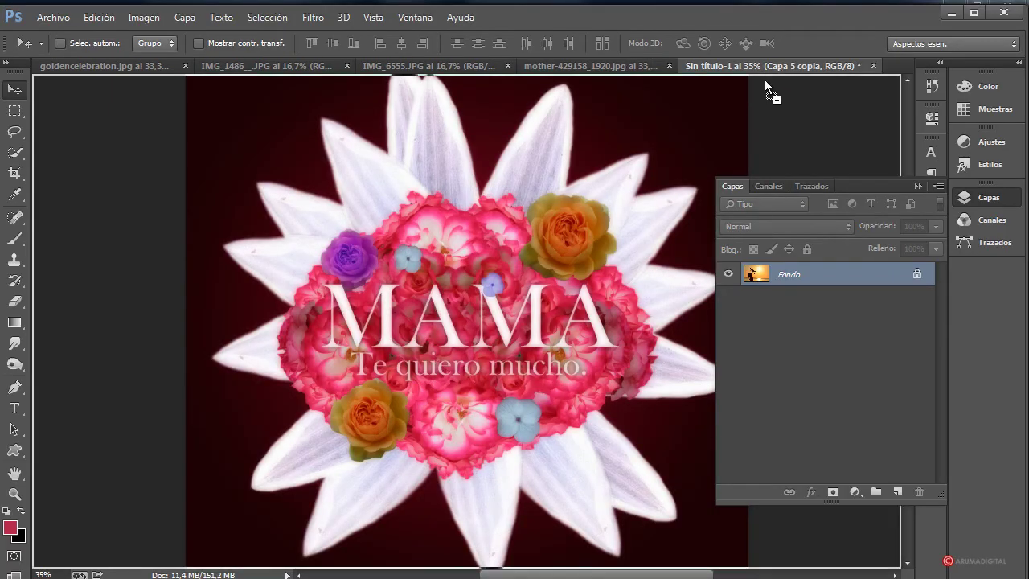
pyautogui.moveTo(712, 122); pyautogui.dragTo(534, 217)
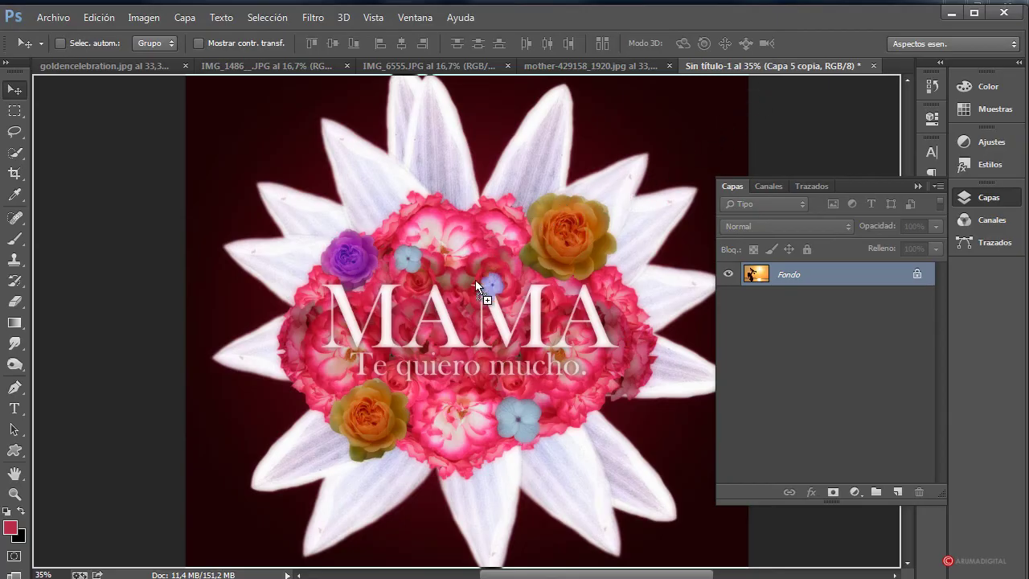
pyautogui.moveTo(465, 299); pyautogui.dragTo(588, 243)
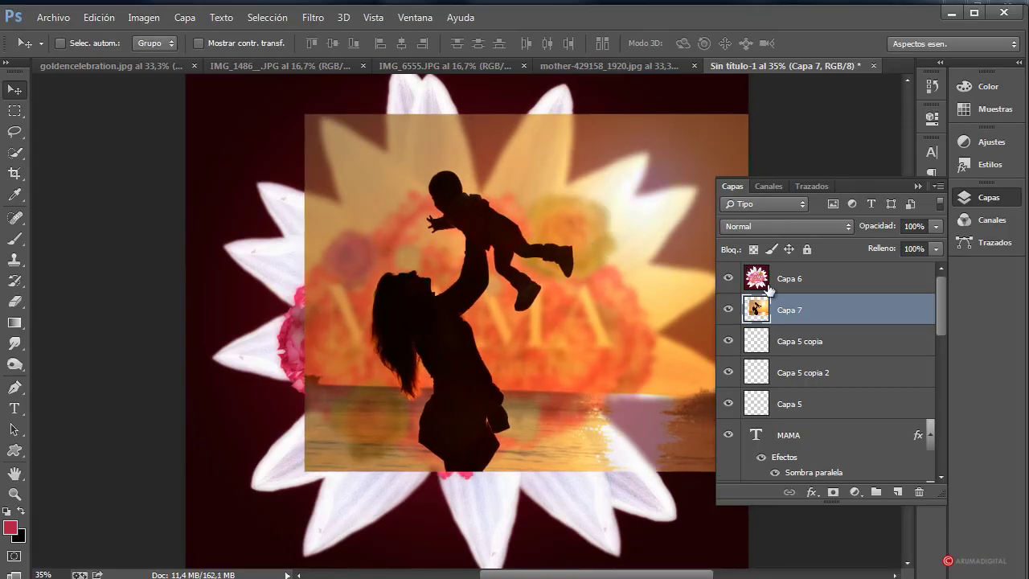
pyautogui.moveTo(809, 306); pyautogui.dragTo(818, 273)
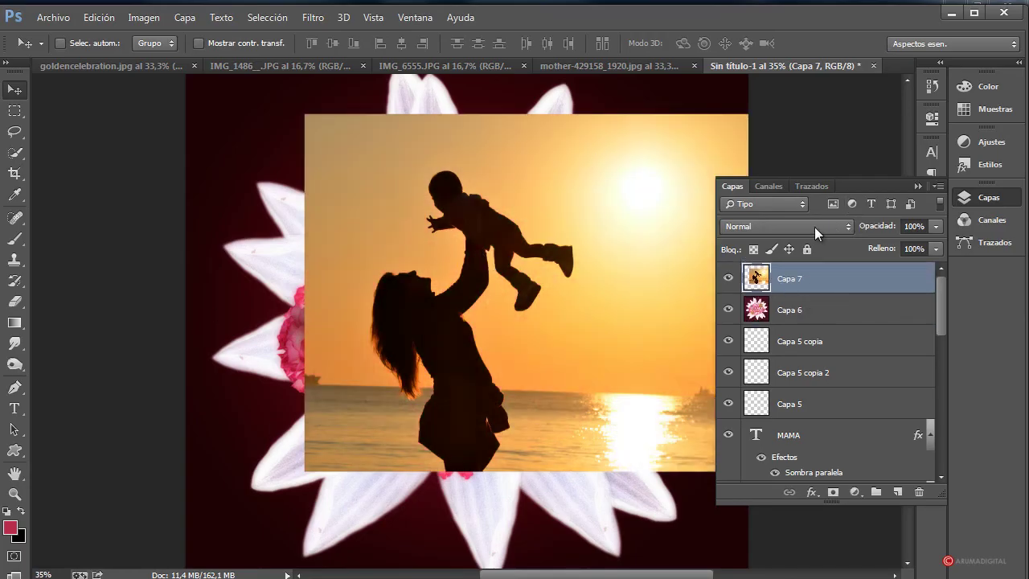
# - Compare the Luz suave and Luz fuerte blend modes on the silhouette photo layer and settle on Luz suave
pyautogui.click(814, 226)
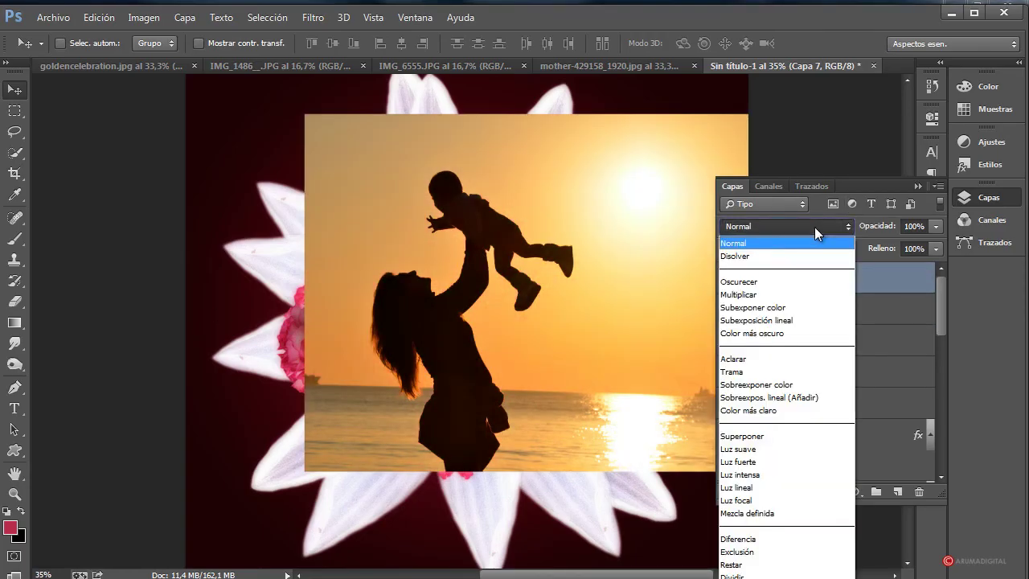
pyautogui.click(747, 456)
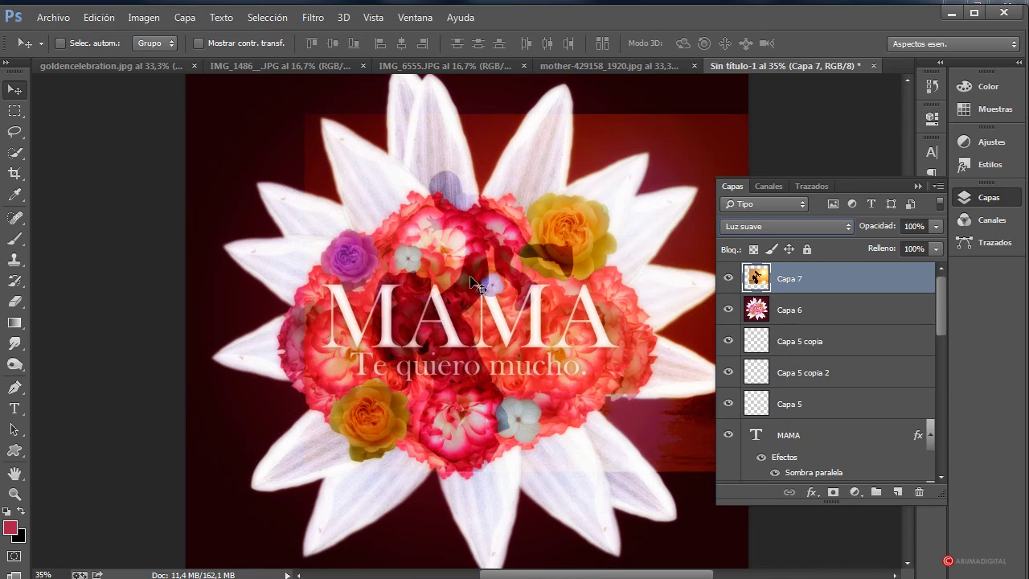
pyautogui.click(781, 229)
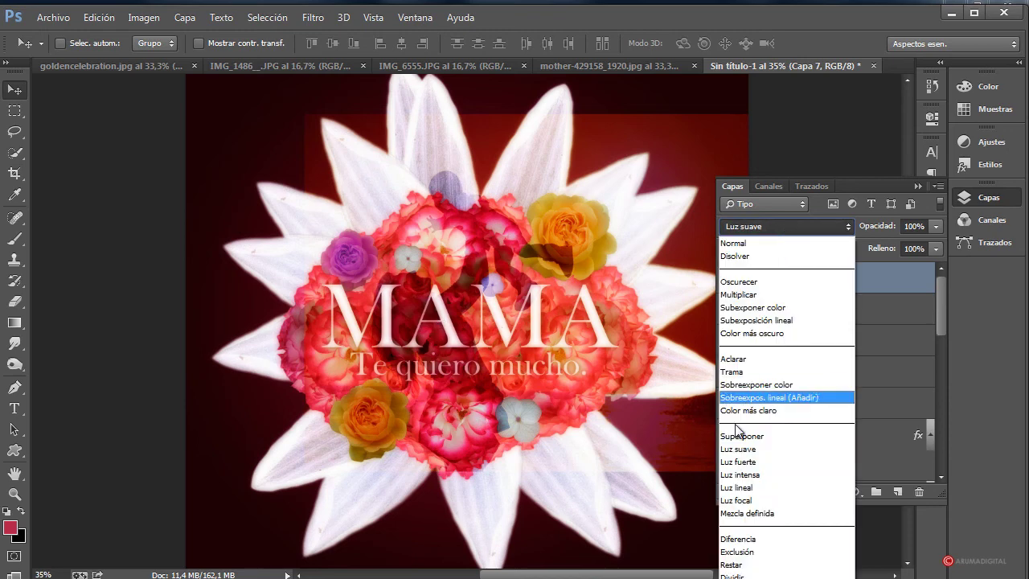
pyautogui.click(735, 472)
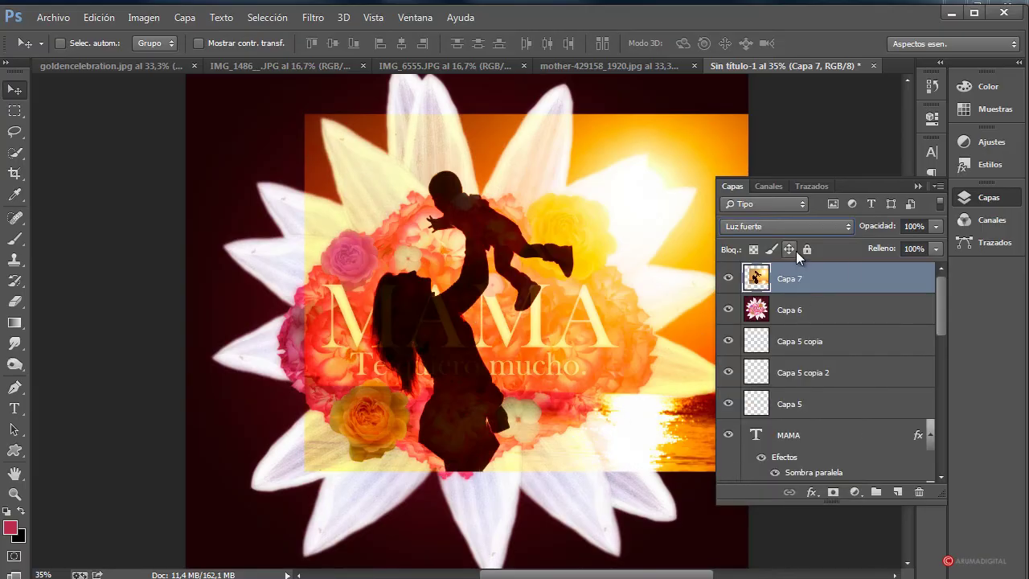
pyautogui.click(784, 226)
pyautogui.click(738, 449)
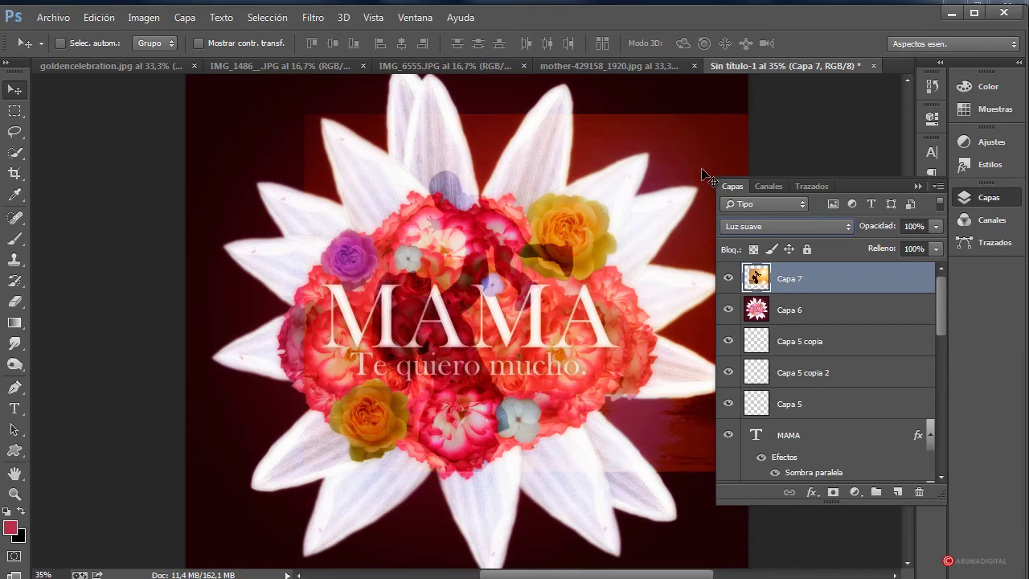
# - Scale the silhouette photo layer to about 132.7% and position it over the flowers at about X 1429.5, Y 869 px
pyautogui.click(917, 186)
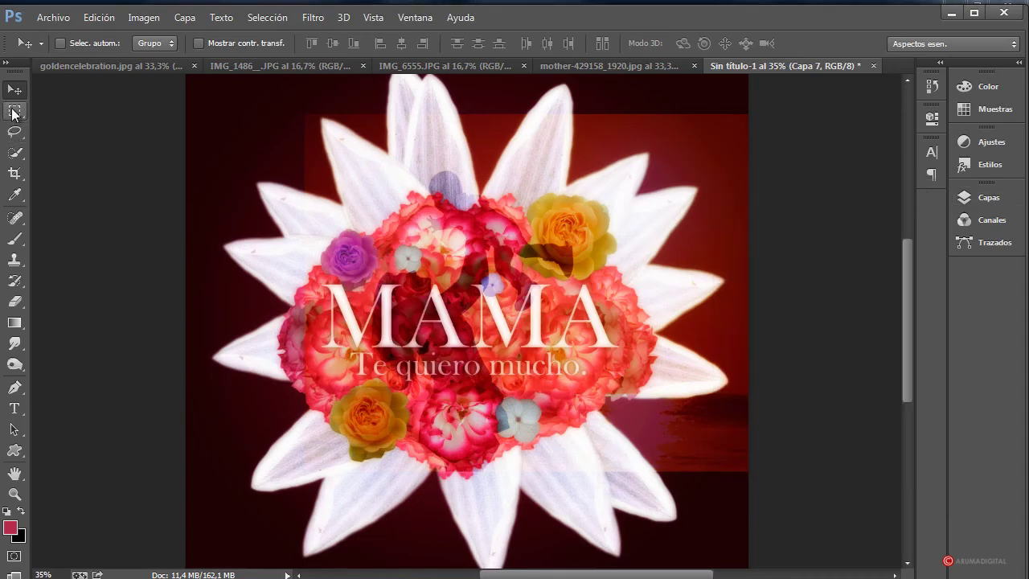
pyautogui.click(14, 111)
pyautogui.rightClick(506, 243)
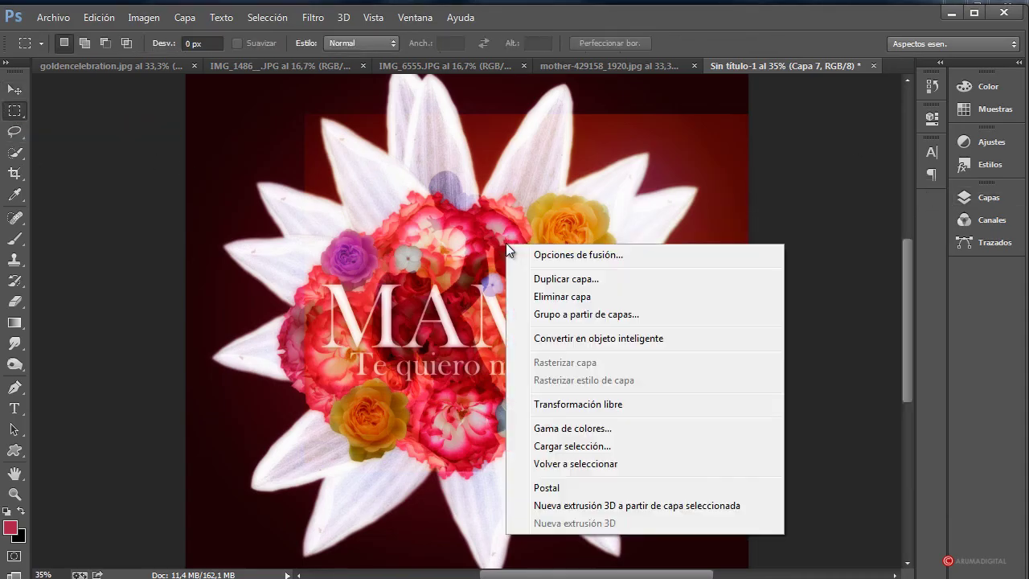
pyautogui.click(582, 408)
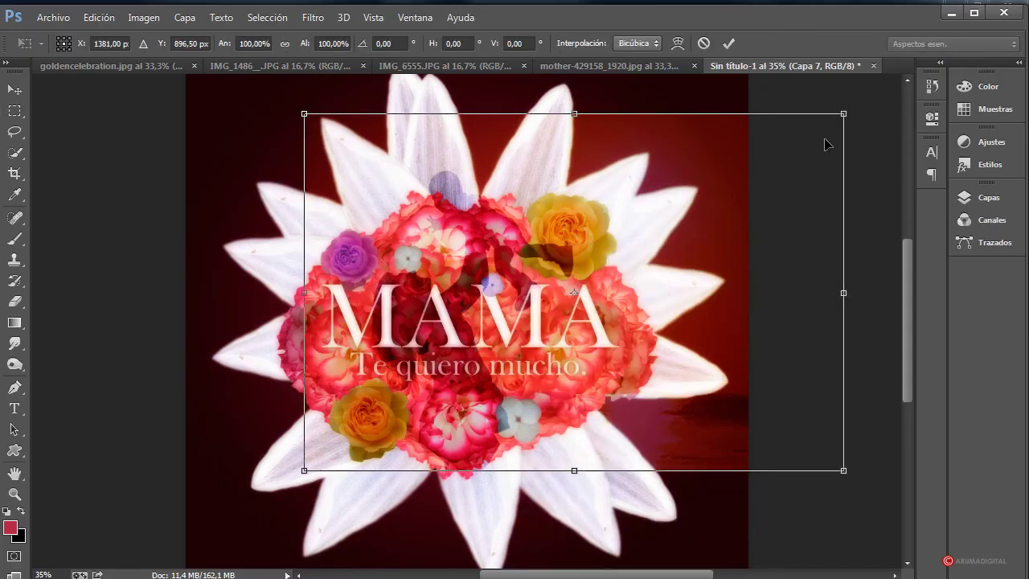
pyautogui.moveTo(839, 117); pyautogui.dragTo(859, 167)
pyautogui.scroll(-5, 650, 361)
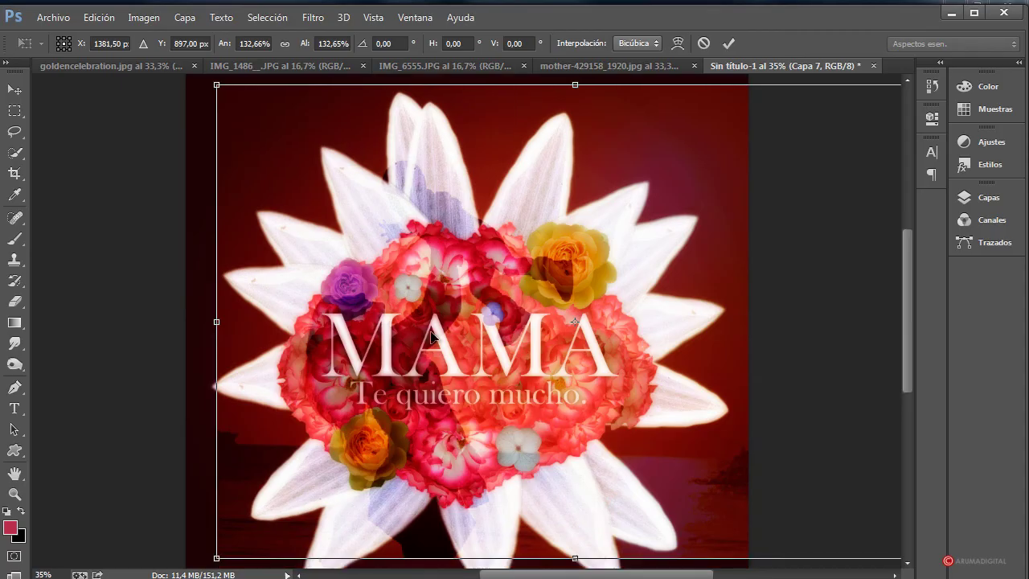
pyautogui.moveTo(431, 336)
pyautogui.mouseDown()
pyautogui.moveTo(449, 361)
pyautogui.moveTo(427, 355)
pyautogui.mouseUp()
pyautogui.scroll(-2, 599, 414)
pyautogui.scroll(1, 602, 424)
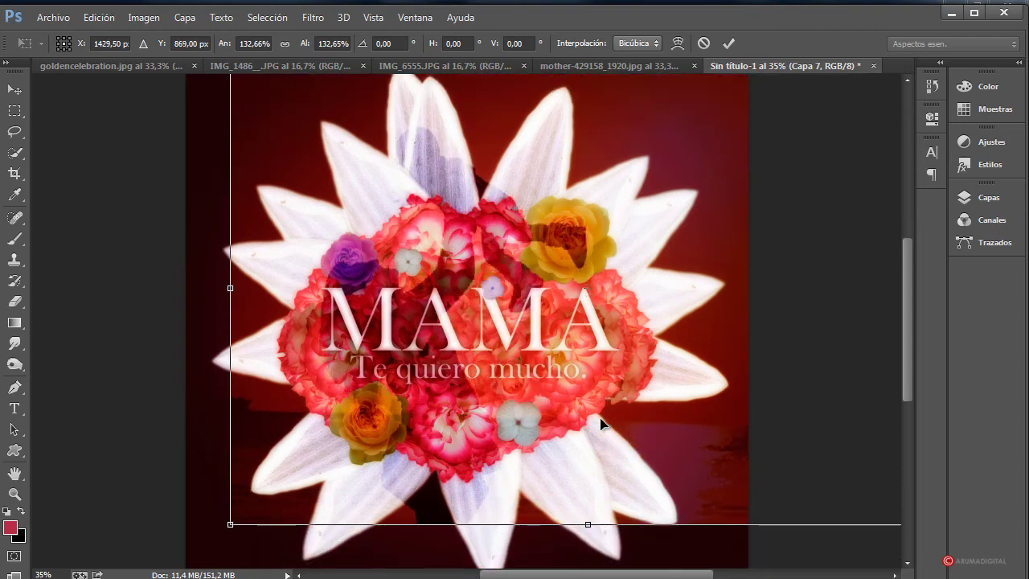
pyautogui.press('Return')
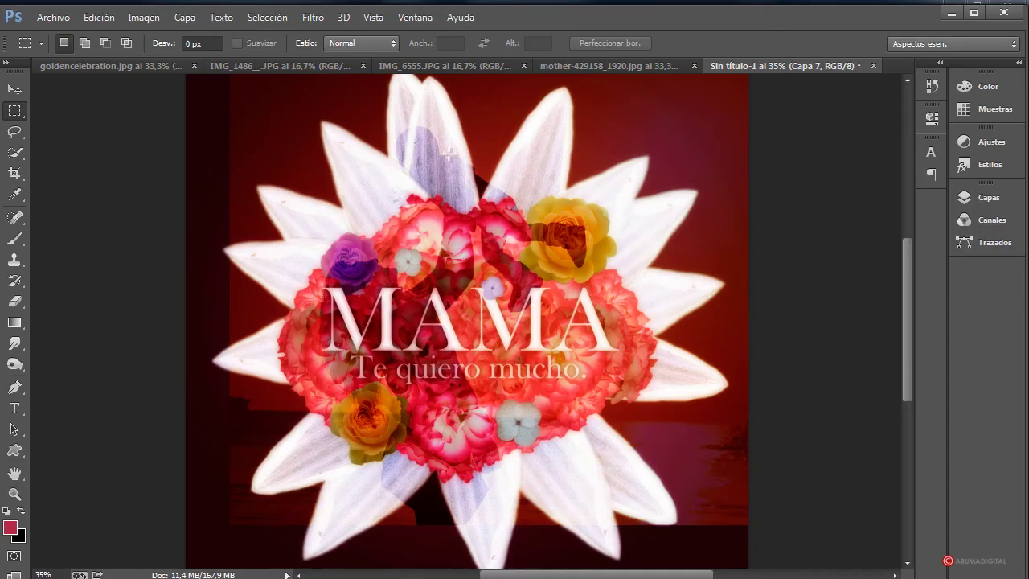
# - Merge the petal layers Capa 2, Capa 3 copia 4, Capa 3 copia 3 and Capa 3 copia 2 into one layer
pyautogui.click(997, 207)
pyautogui.moveTo(942, 286); pyautogui.dragTo(955, 434)
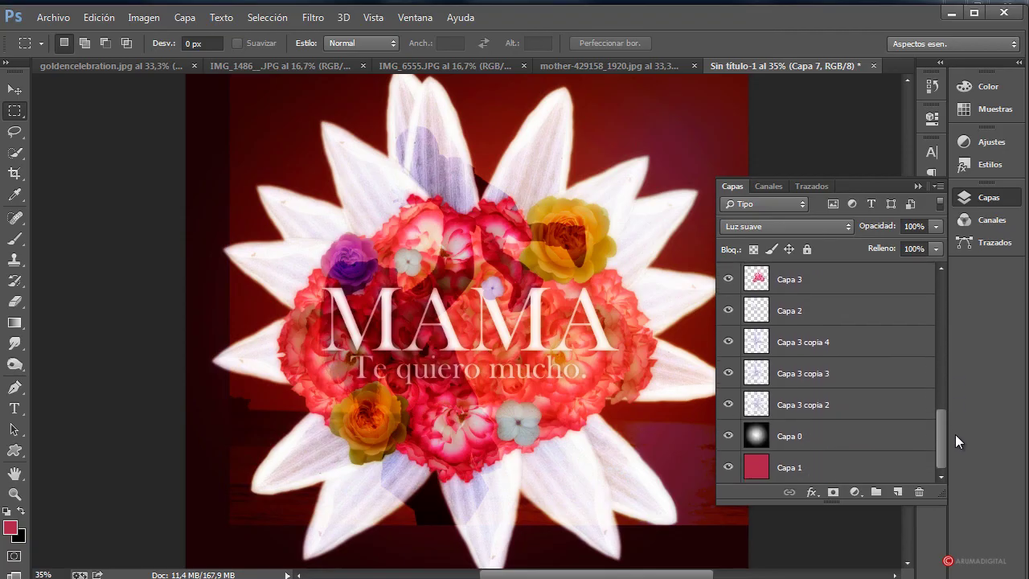
pyautogui.click(810, 313)
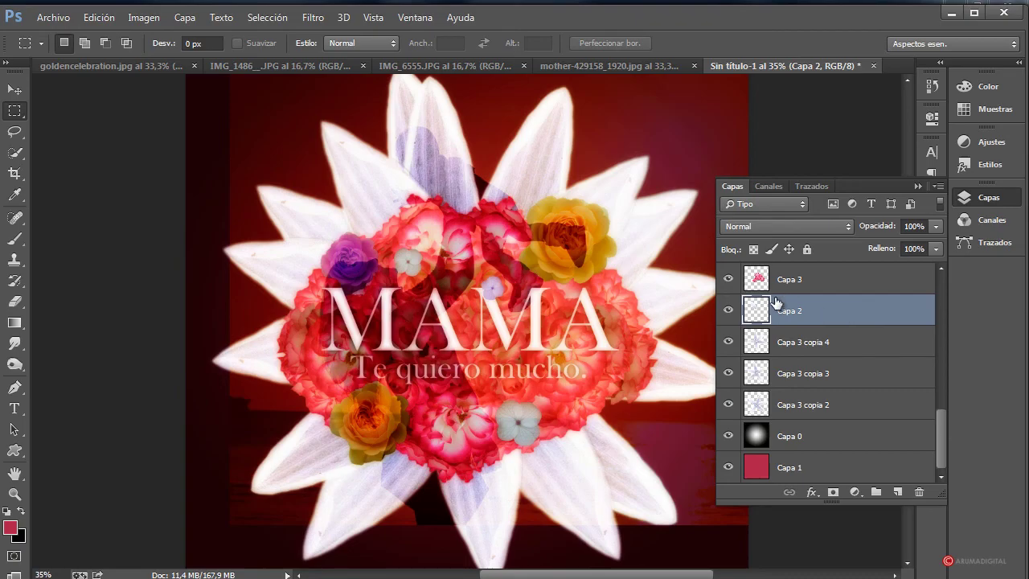
pyautogui.keyDown('shift'); pyautogui.click(818, 410); pyautogui.keyUp('shift')
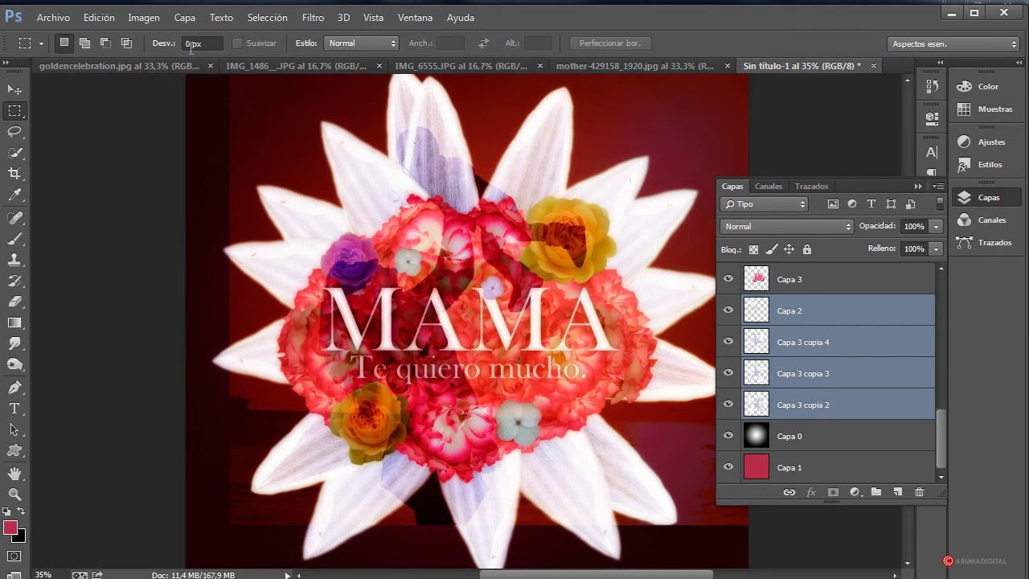
pyautogui.click(185, 20)
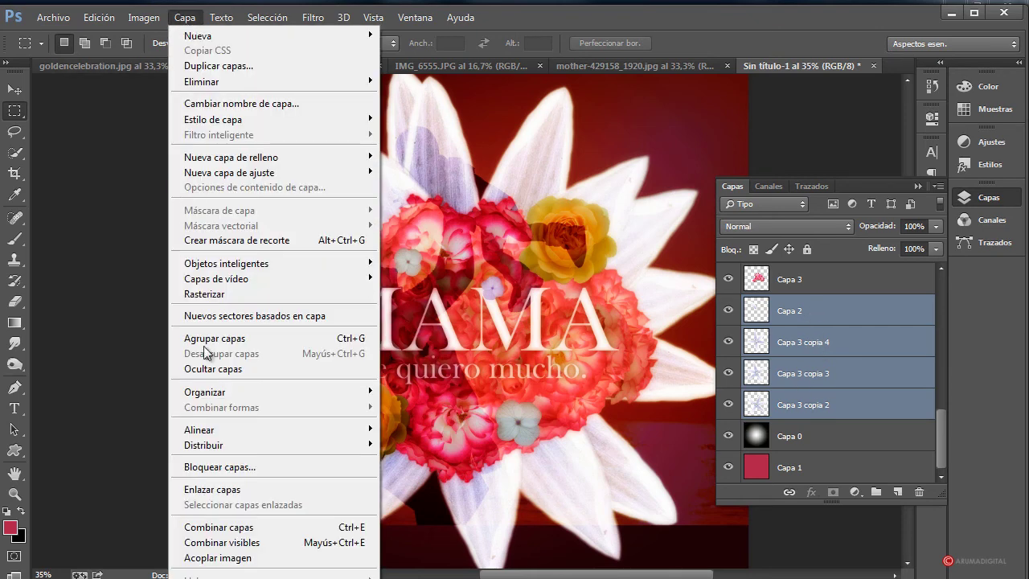
pyautogui.click(218, 526)
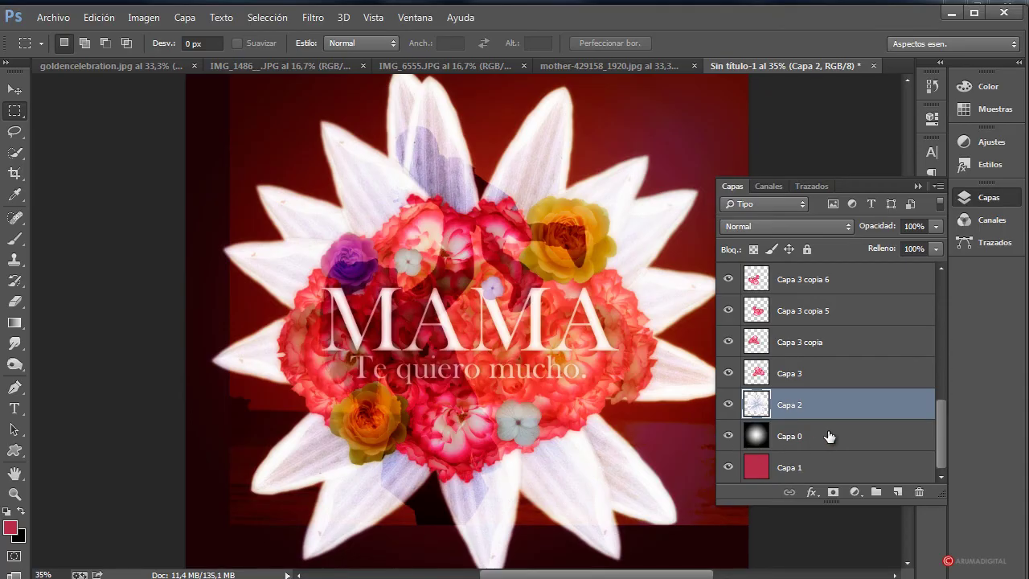
# - Load the merged petal layer's outline as a selection, invert it, and delete the Capa 7 photo area outside the flower shape before deselecting
pyautogui.keyDown('ctrl'); pyautogui.click(758, 406); pyautogui.keyUp('ctrl')
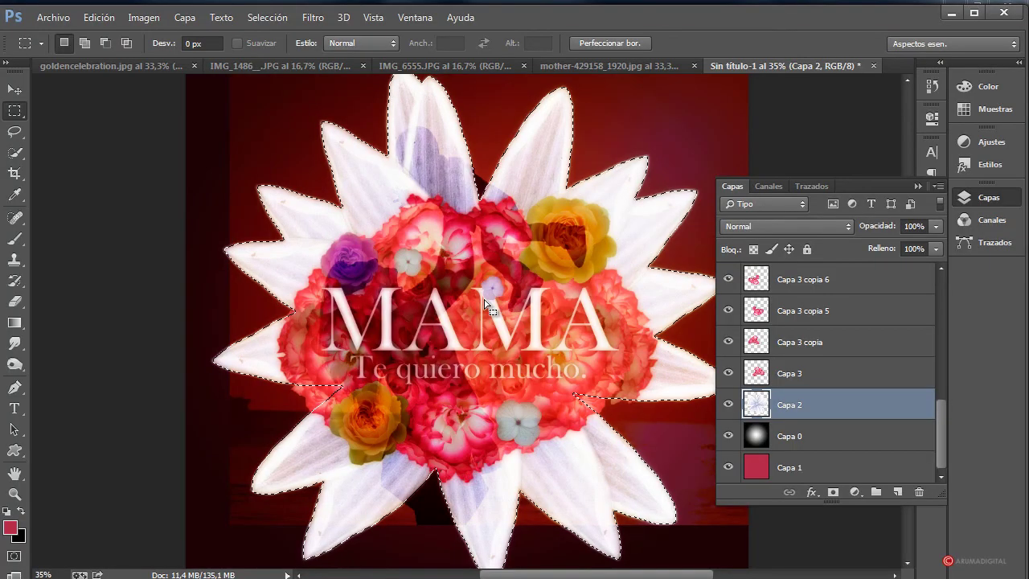
pyautogui.moveTo(940, 420); pyautogui.dragTo(947, 277)
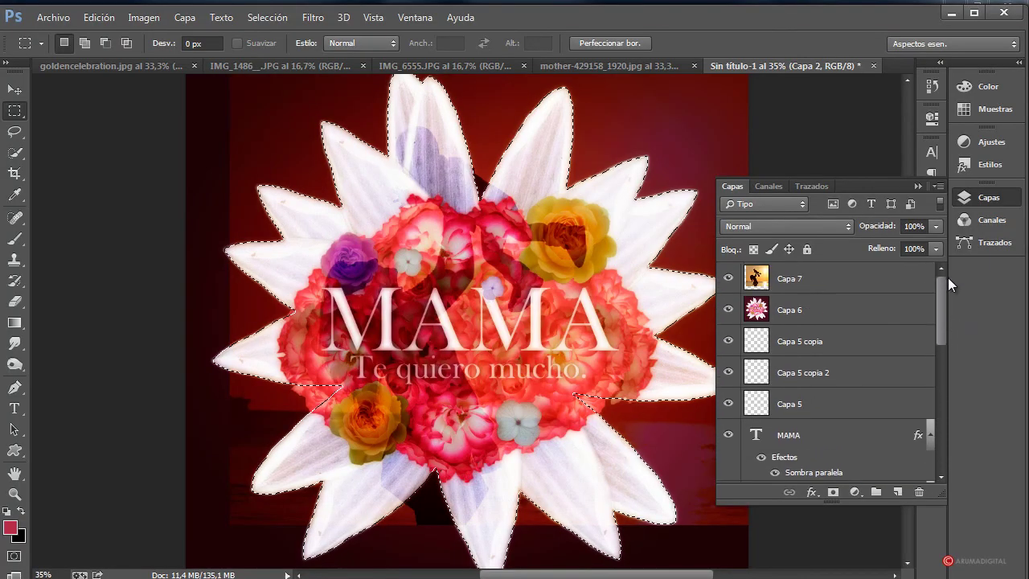
pyautogui.click(803, 282)
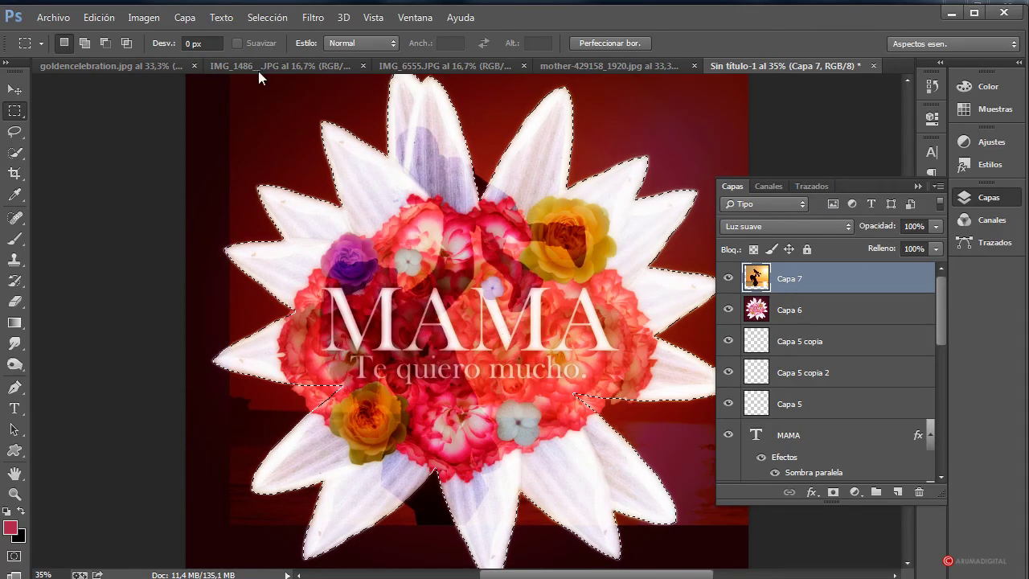
pyautogui.click(268, 16)
pyautogui.click(278, 81)
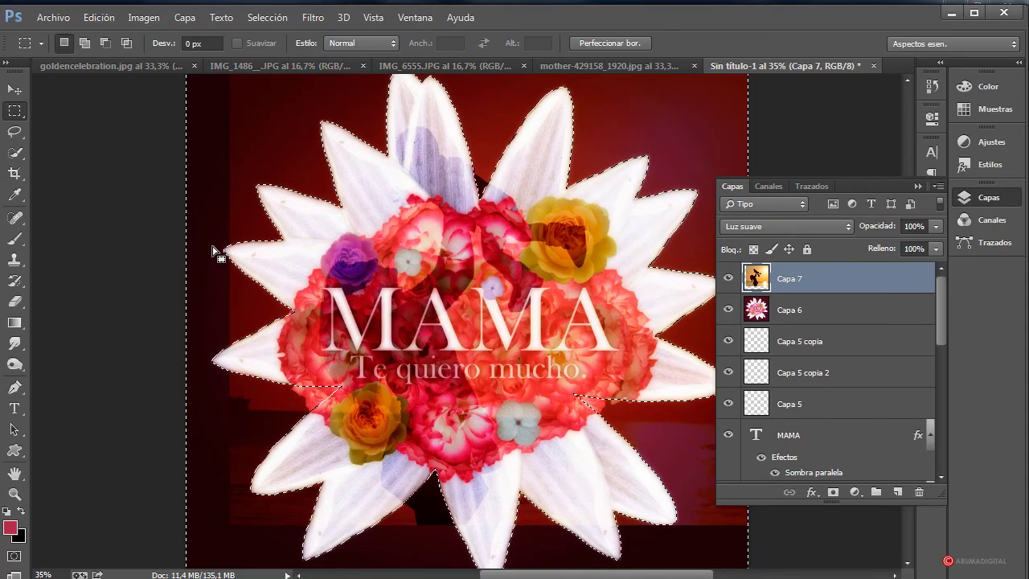
pyautogui.press('Delete')
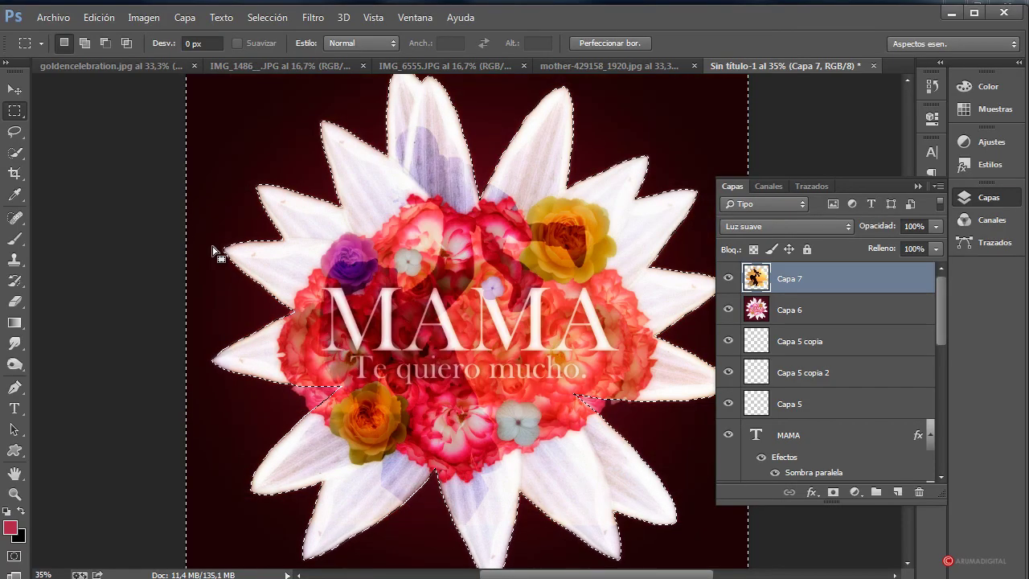
pyautogui.click(267, 17)
pyautogui.click(280, 45)
pyautogui.scroll(-3, 150, 232)
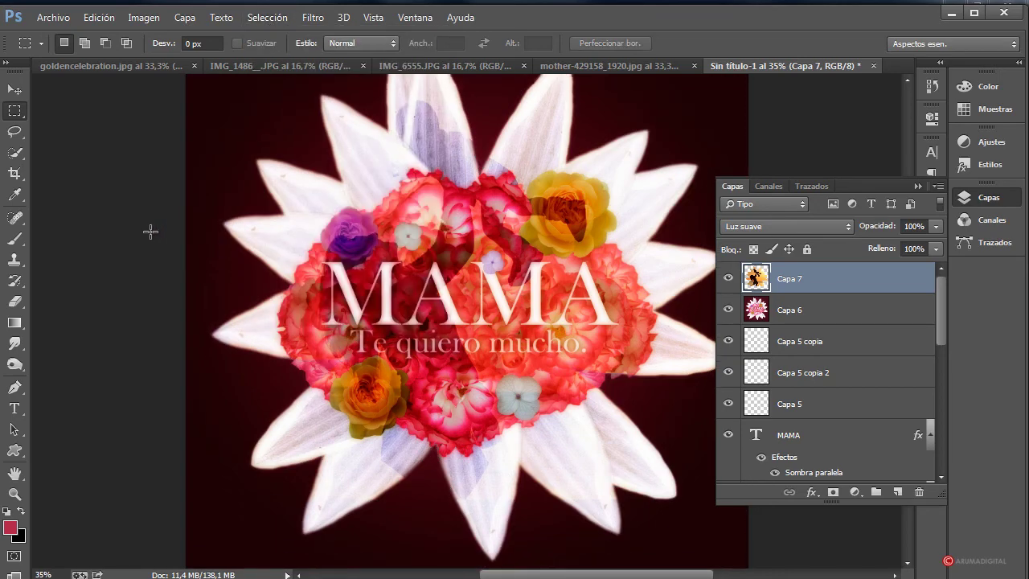
pyautogui.scroll(3, 489, 454)
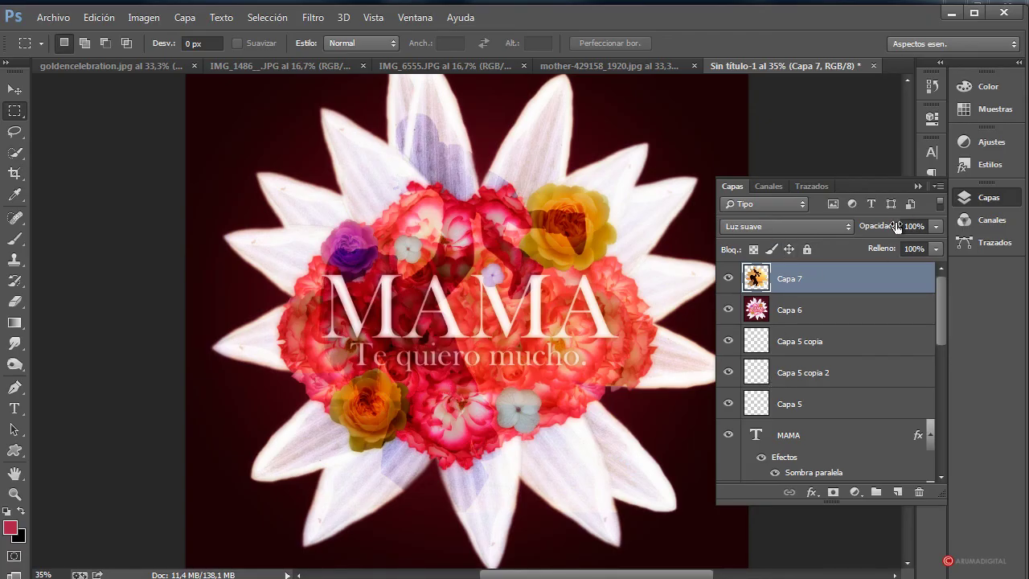
pyautogui.click(935, 227)
pyautogui.moveTo(917, 250); pyautogui.dragTo(938, 250)
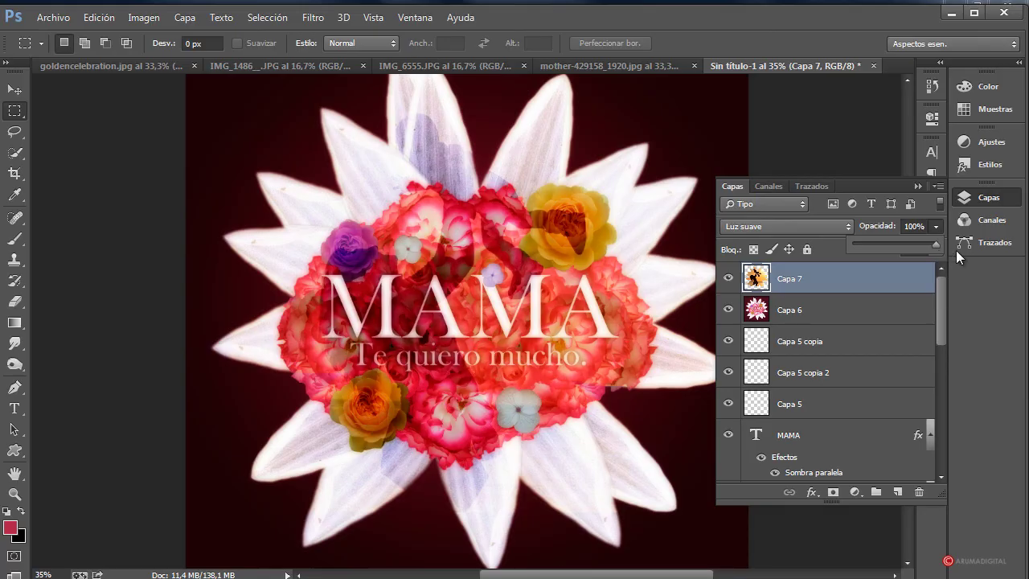
pyautogui.click(143, 18)
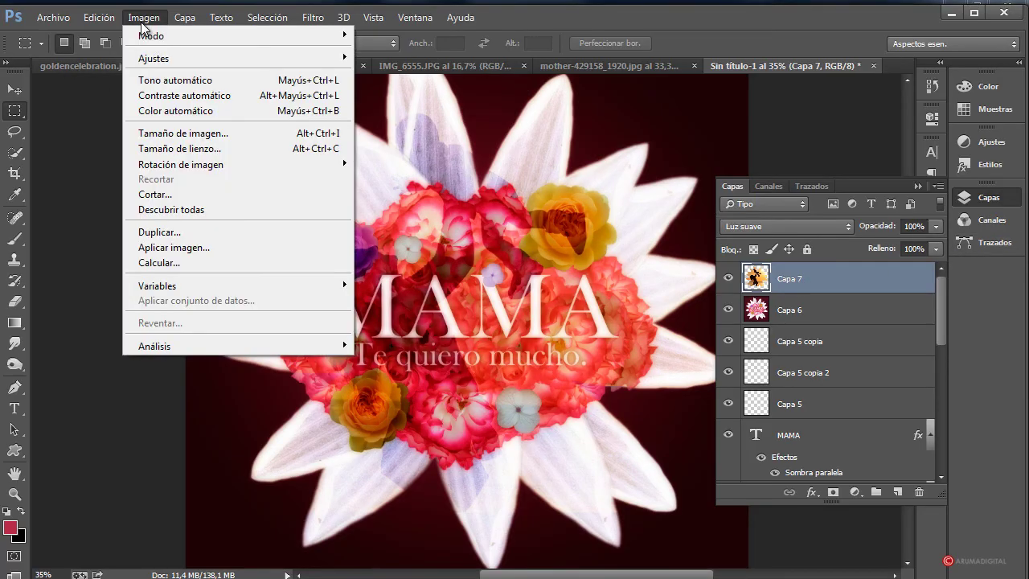
pyautogui.moveTo(322, 61)
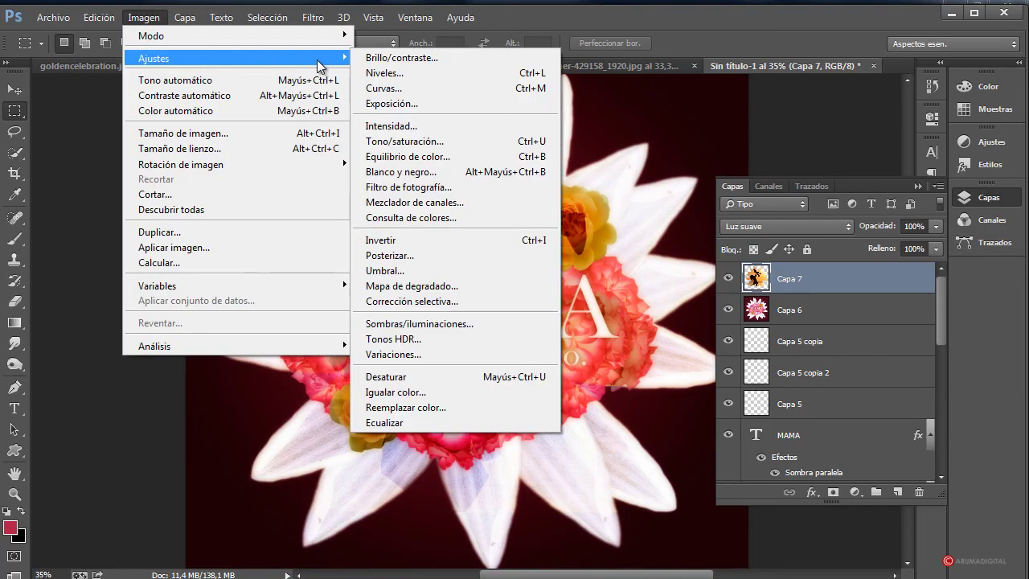
pyautogui.click(400, 76)
pyautogui.moveTo(649, 319); pyautogui.dragTo(692, 321)
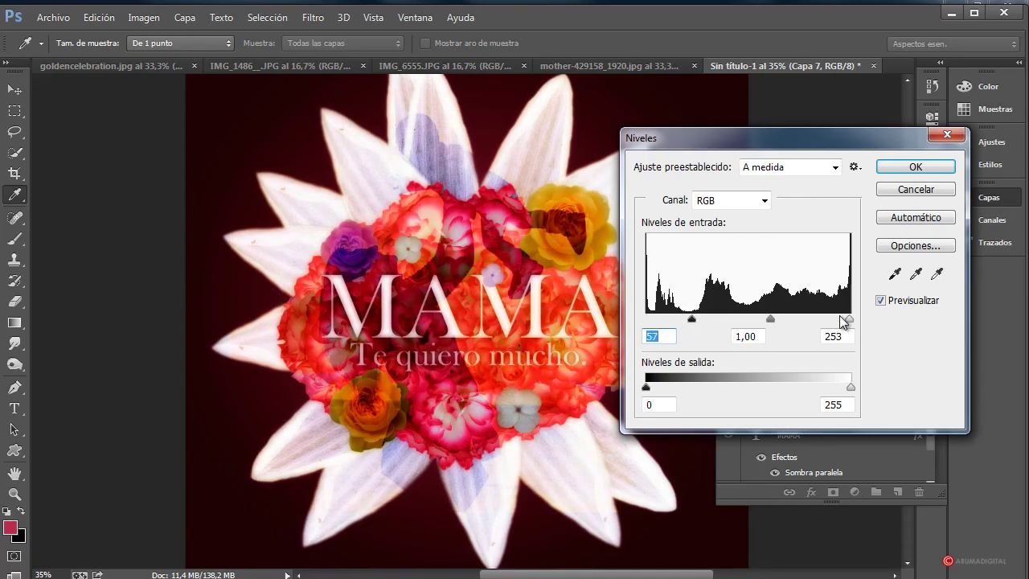
pyautogui.moveTo(842, 319)
pyautogui.mouseDown()
pyautogui.moveTo(801, 321)
pyautogui.moveTo(863, 321)
pyautogui.moveTo(845, 321)
pyautogui.moveTo(854, 322)
pyautogui.mouseUp()
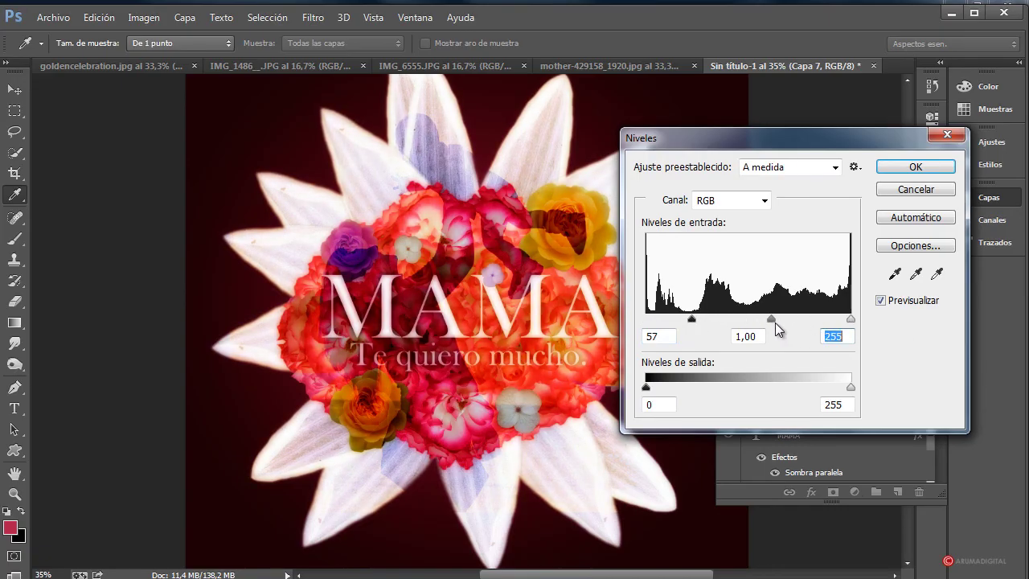
pyautogui.moveTo(772, 320)
pyautogui.mouseDown()
pyautogui.moveTo(802, 321)
pyautogui.moveTo(774, 322)
pyautogui.mouseUp()
pyautogui.moveTo(692, 320); pyautogui.dragTo(611, 327)
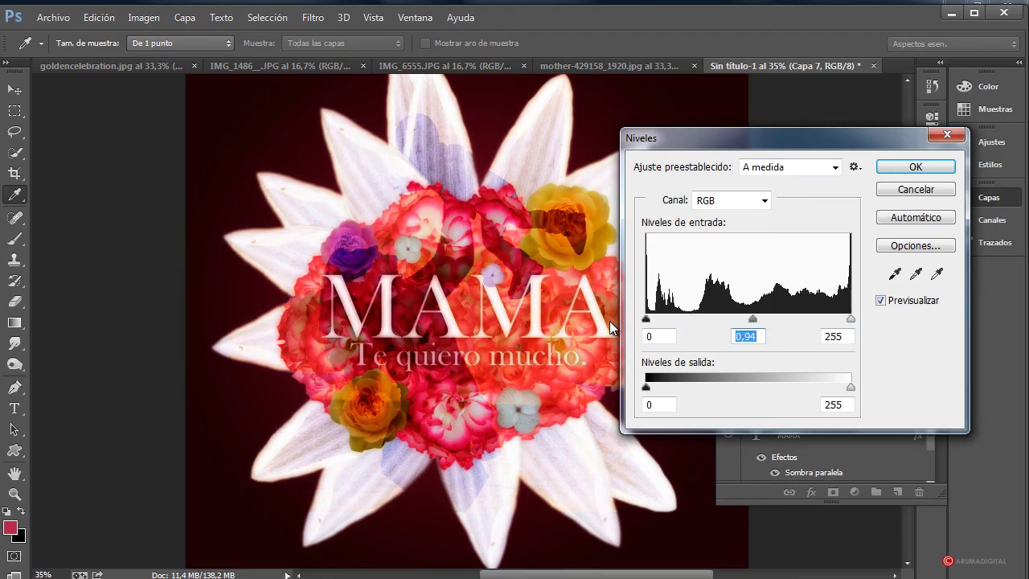
pyautogui.click(912, 193)
pyautogui.press('m')
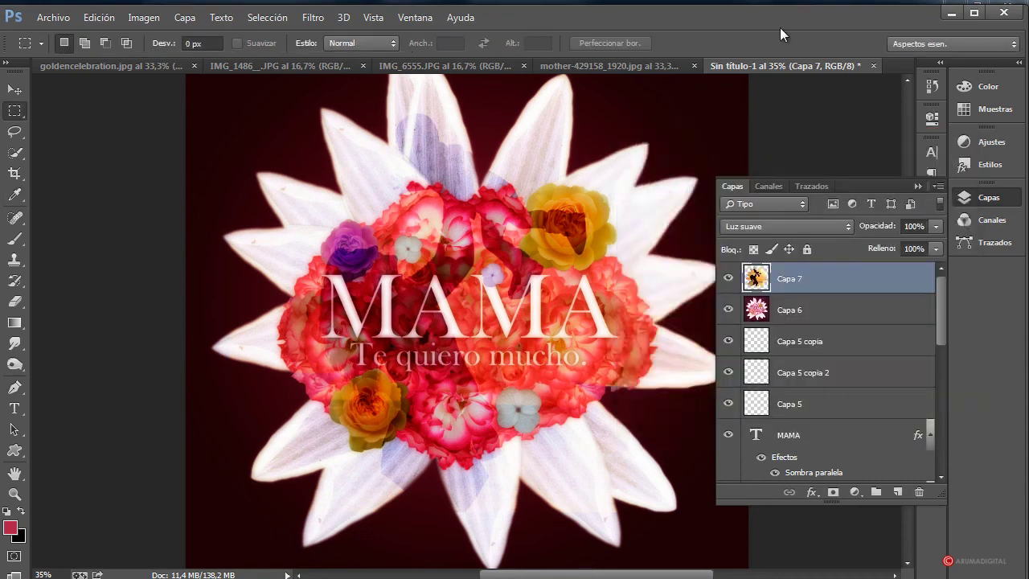
# - Lower the opacity of the silhouette photo layer Capa 7 to 56%
pyautogui.click(938, 226)
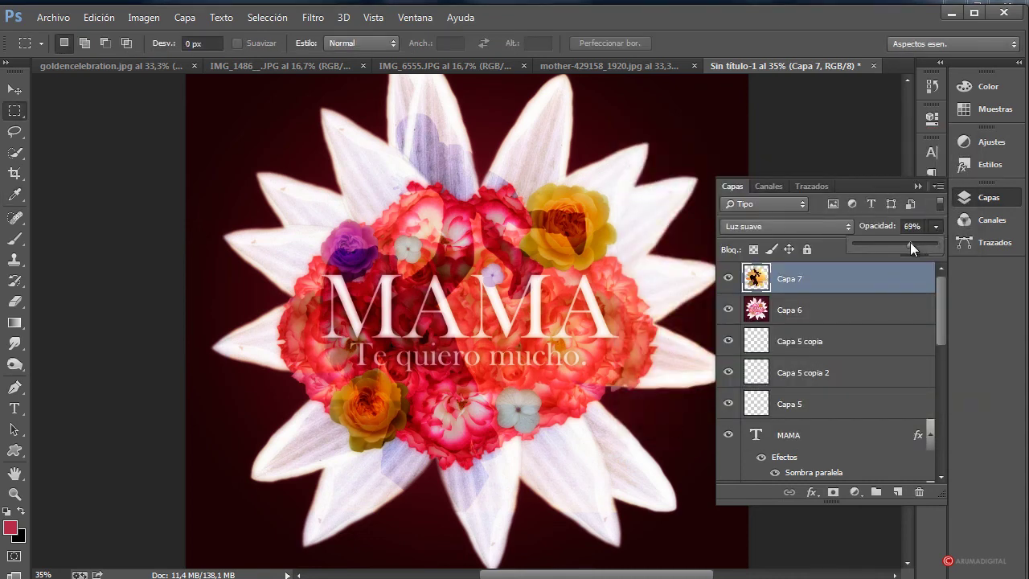
pyautogui.moveTo(910, 242); pyautogui.dragTo(884, 245)
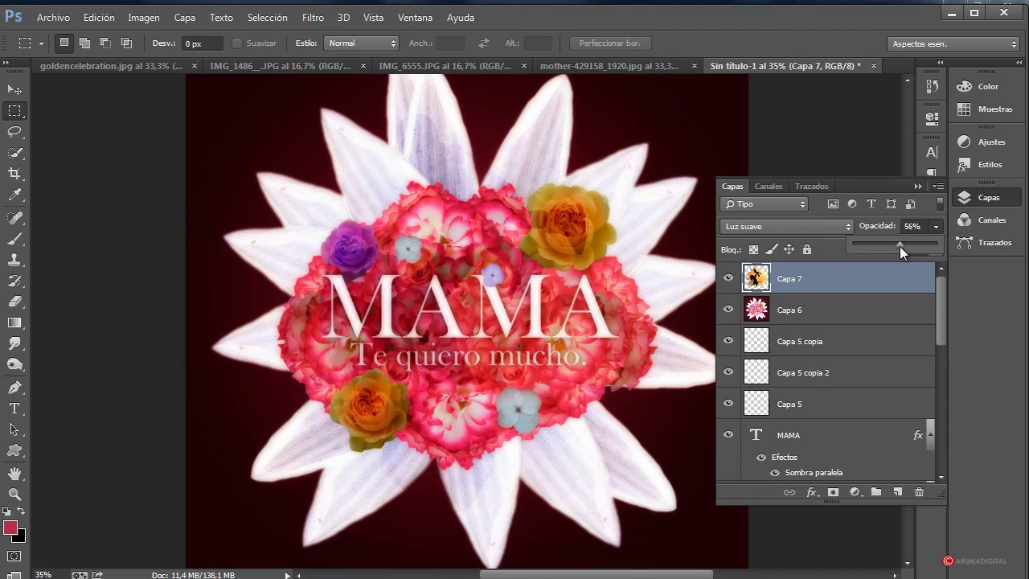
pyautogui.click(851, 309)
pyautogui.click(838, 282)
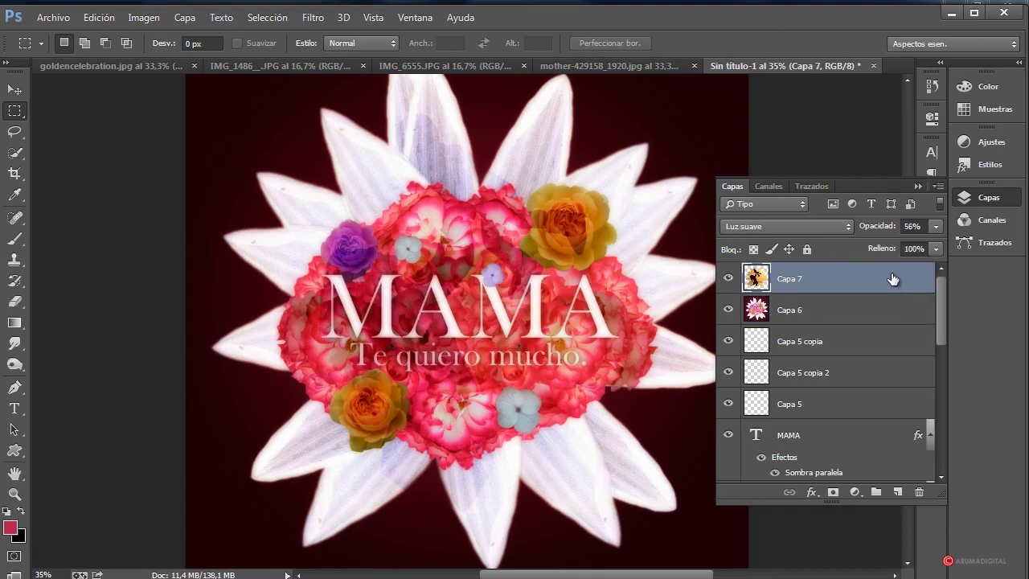
# - Move Capa 7 down the layer stack to sit directly below Capa 4 and above Capa 3 copia 6
pyautogui.moveTo(891, 278); pyautogui.dragTo(887, 314)
pyautogui.press('Delete')
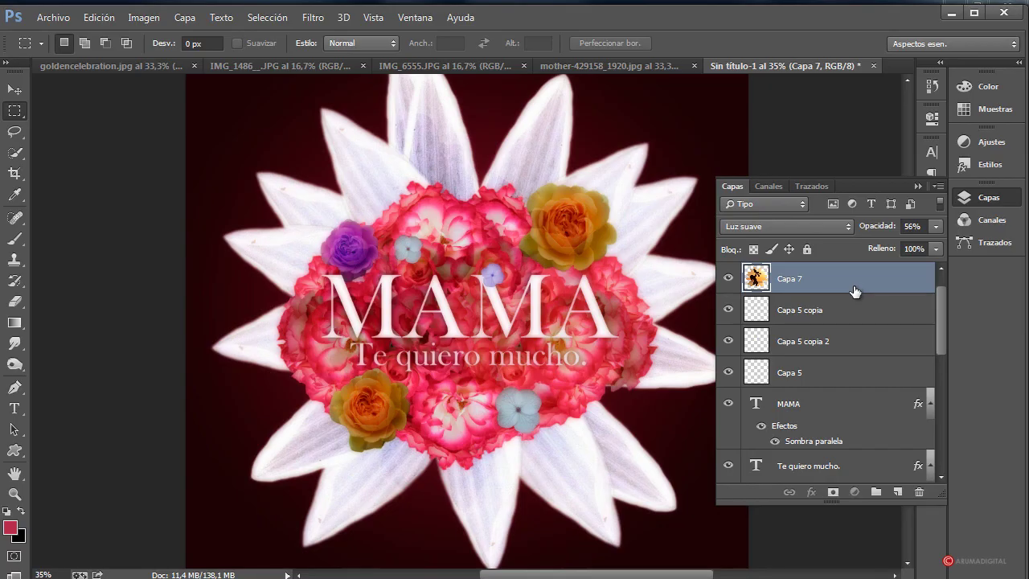
pyautogui.moveTo(854, 260); pyautogui.dragTo(842, 393)
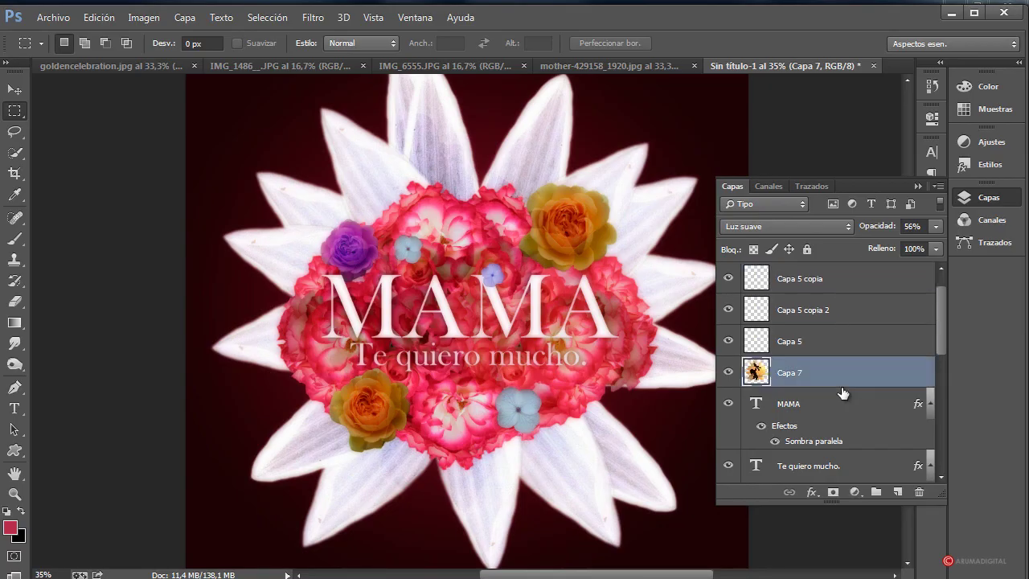
pyautogui.scroll(1, 842, 393)
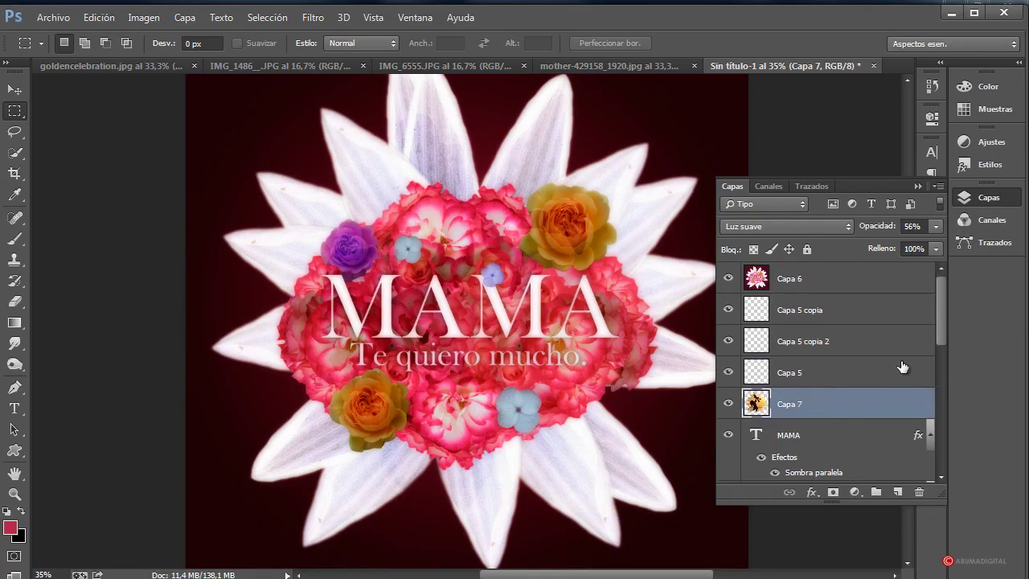
pyautogui.scroll(-3, 944, 335)
pyautogui.moveTo(836, 298); pyautogui.dragTo(855, 437)
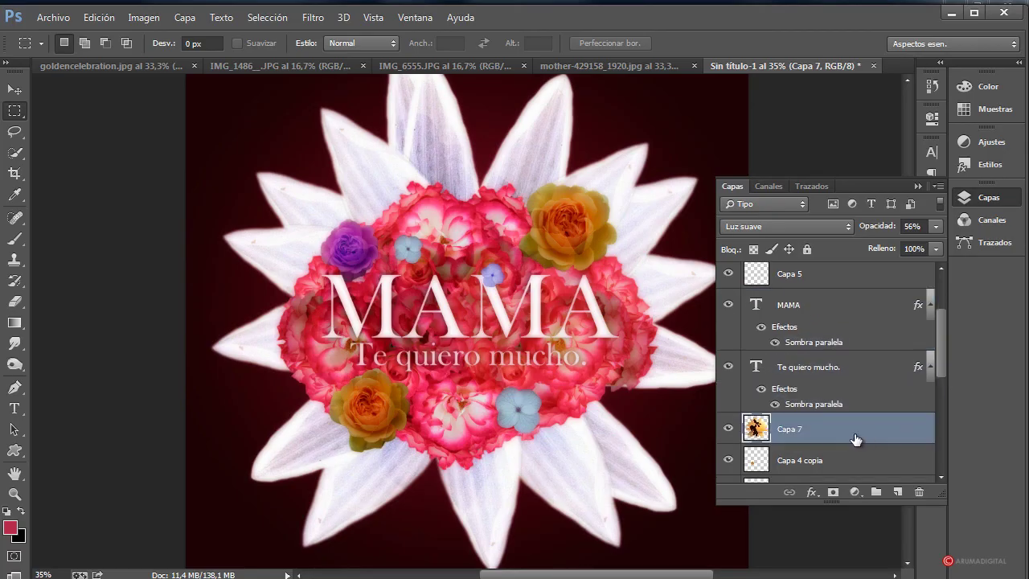
pyautogui.scroll(-3, 860, 438)
pyautogui.moveTo(815, 305); pyautogui.dragTo(810, 397)
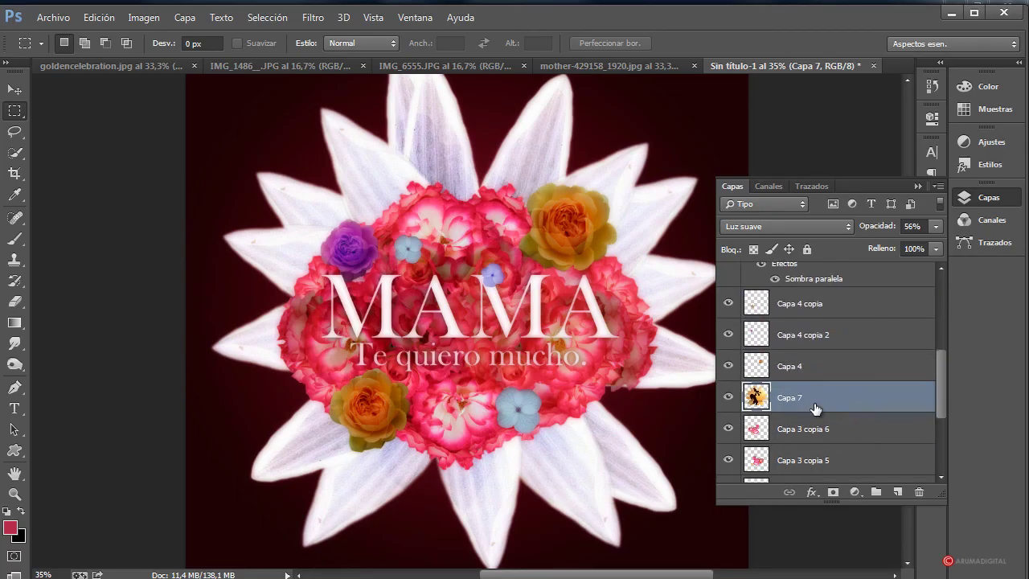
# - Set the opacity of Capa 7 to about 84%, leaving Capa 4 as the selected layer
pyautogui.scroll(-1, 815, 408)
pyautogui.click(934, 228)
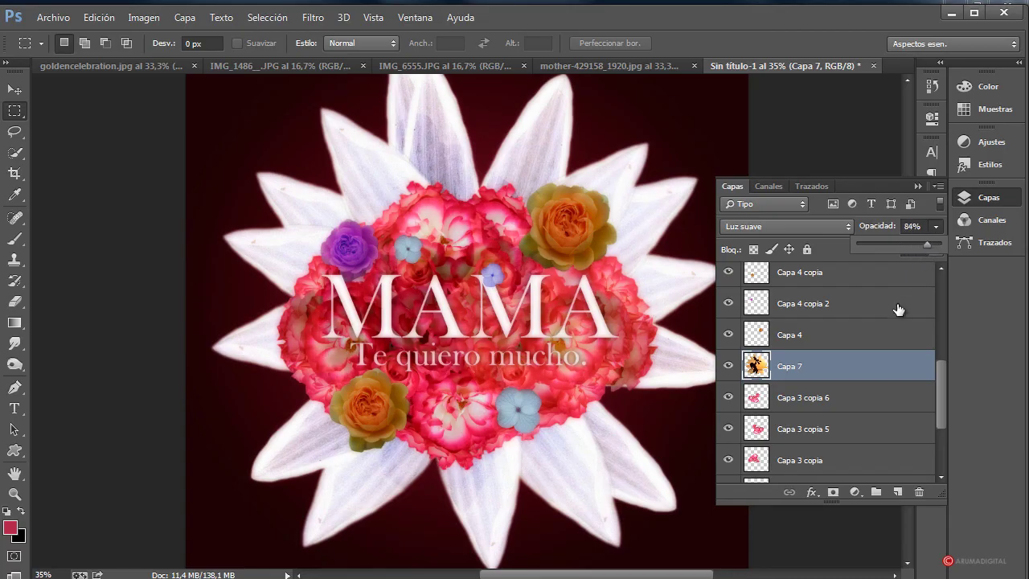
pyautogui.click(898, 334)
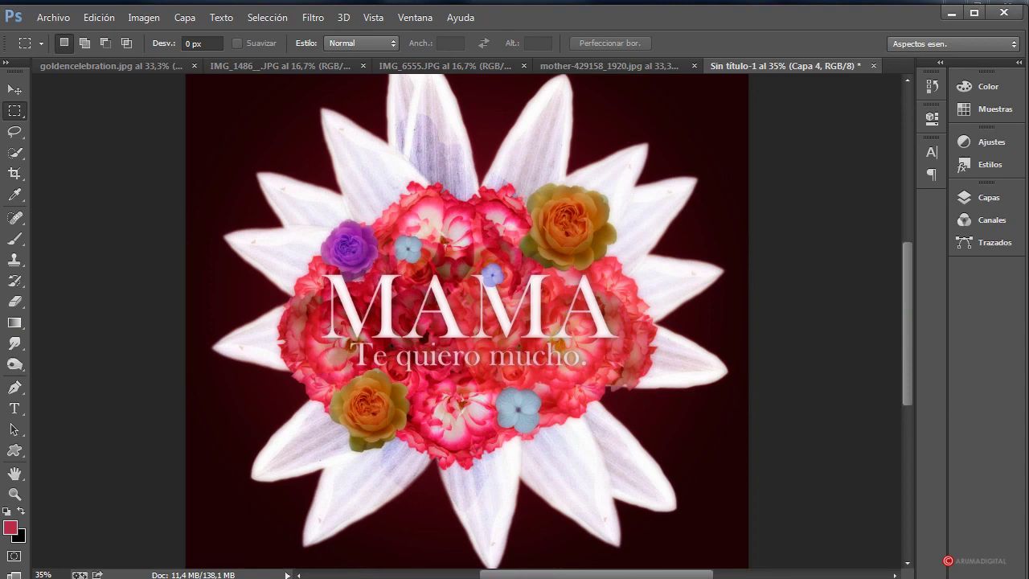
# - Review the composition at 40% magnification and as a whole at 25%
pyautogui.click(56, 573)
pyautogui.write('40')
pyautogui.press('Return')
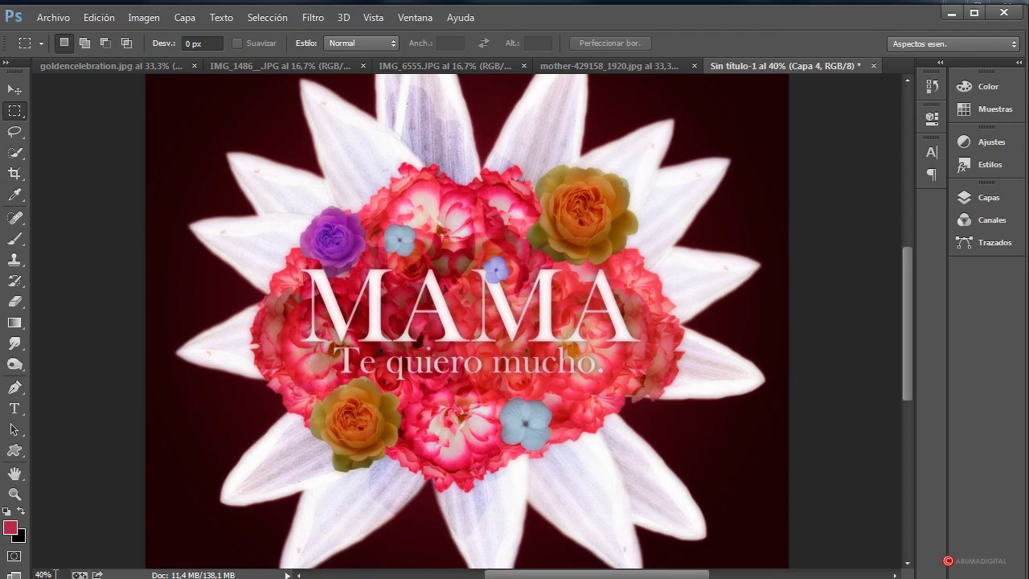
pyautogui.write('25')
pyautogui.press('Return')
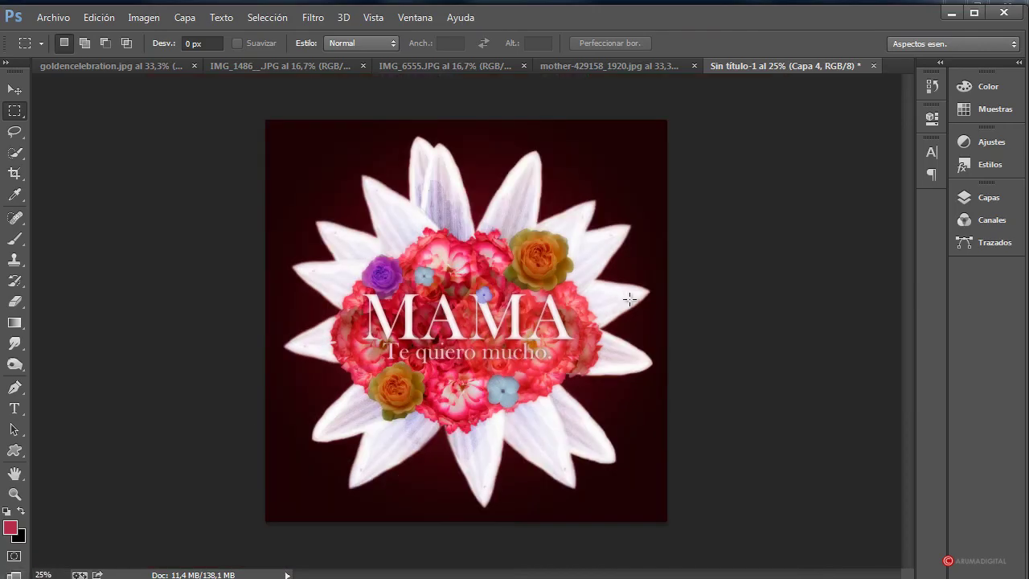